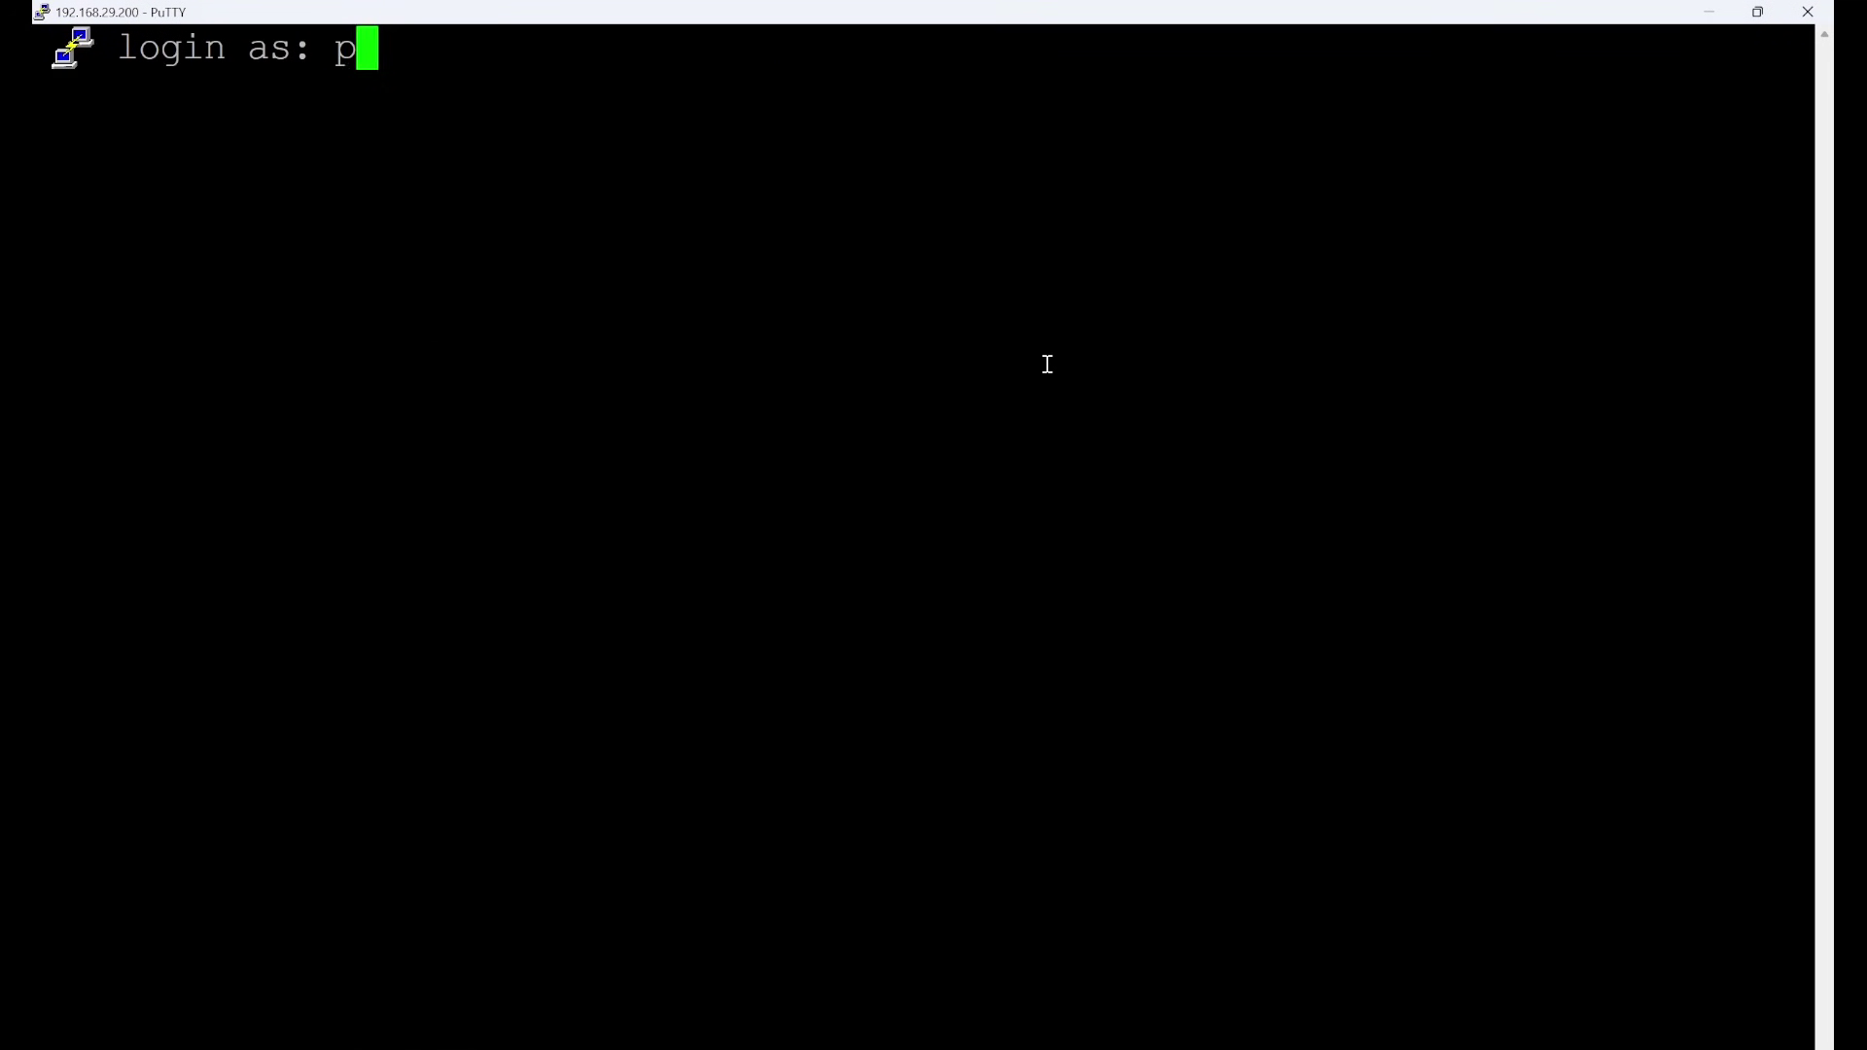
Sign in at the PuTTY prompt with the username and password to reach the Kali shell on 192.168.29.200
{"action": "type", "text": "in as: p"}
{"action": "key", "text": "Return"}
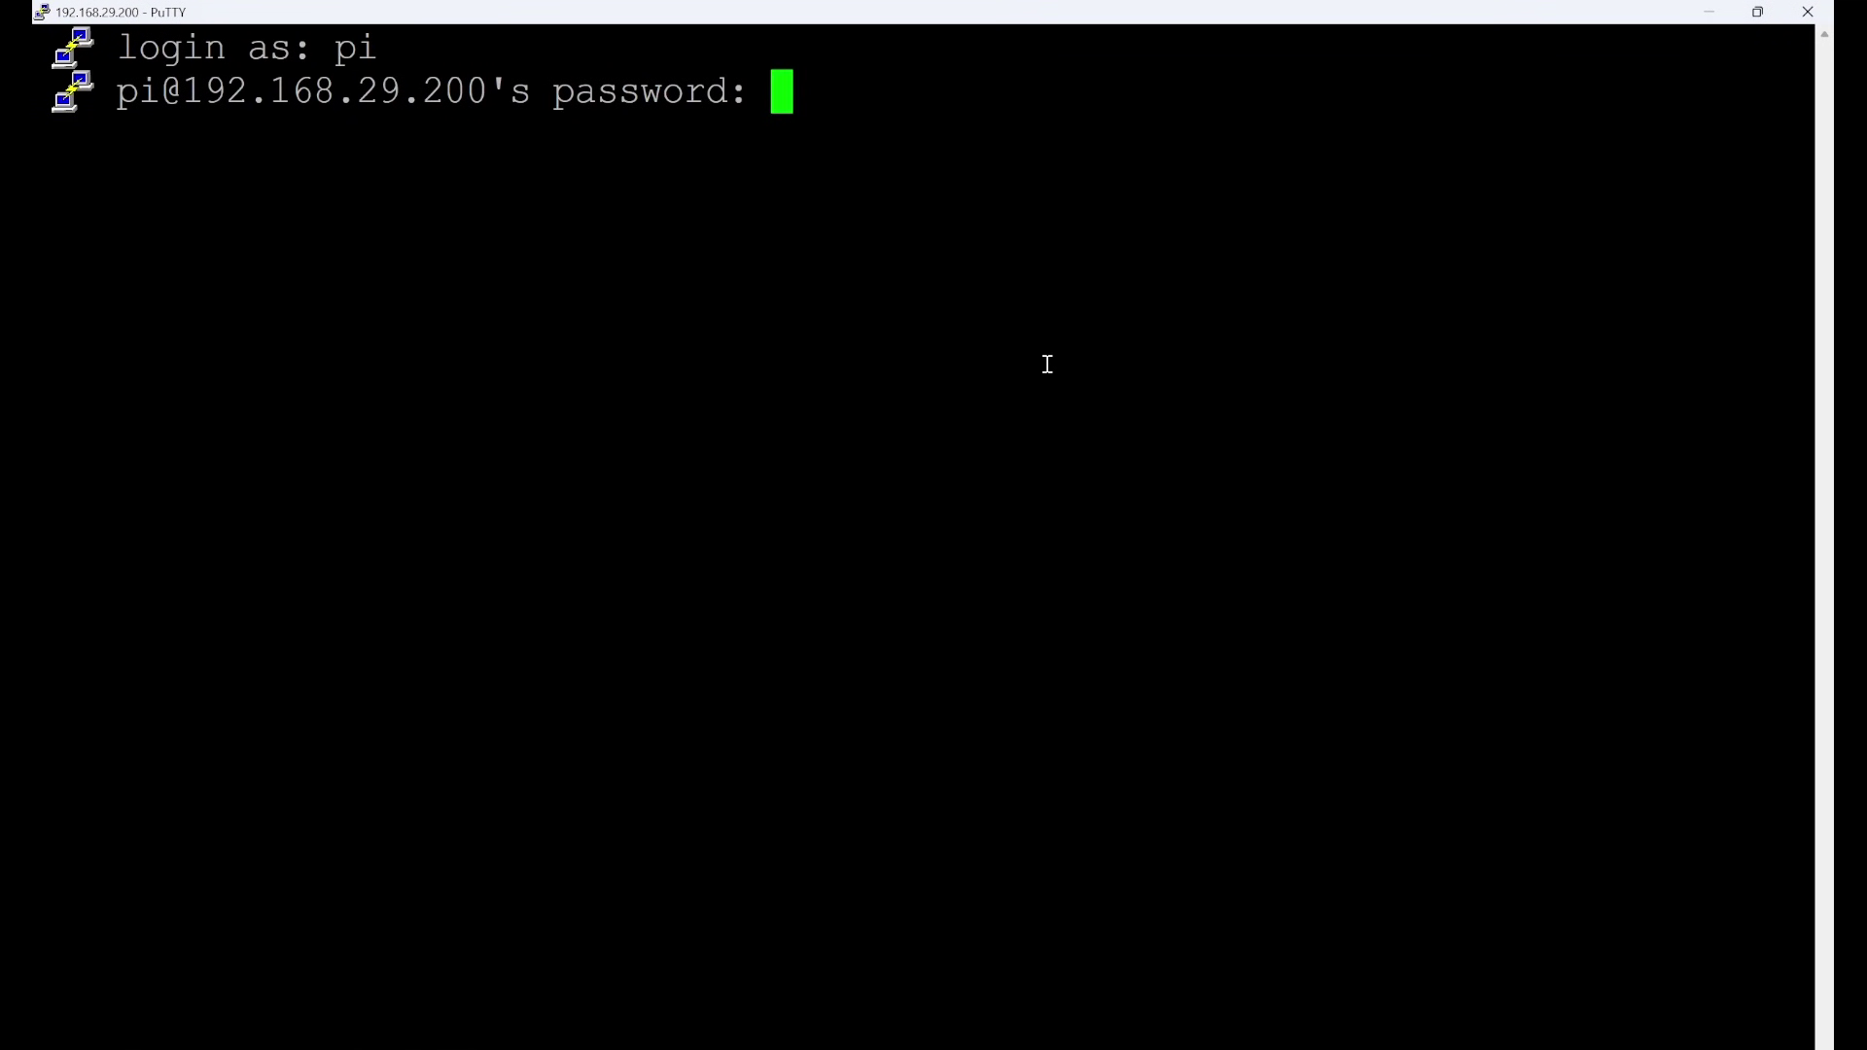
{"action": "key", "text": "Return"}
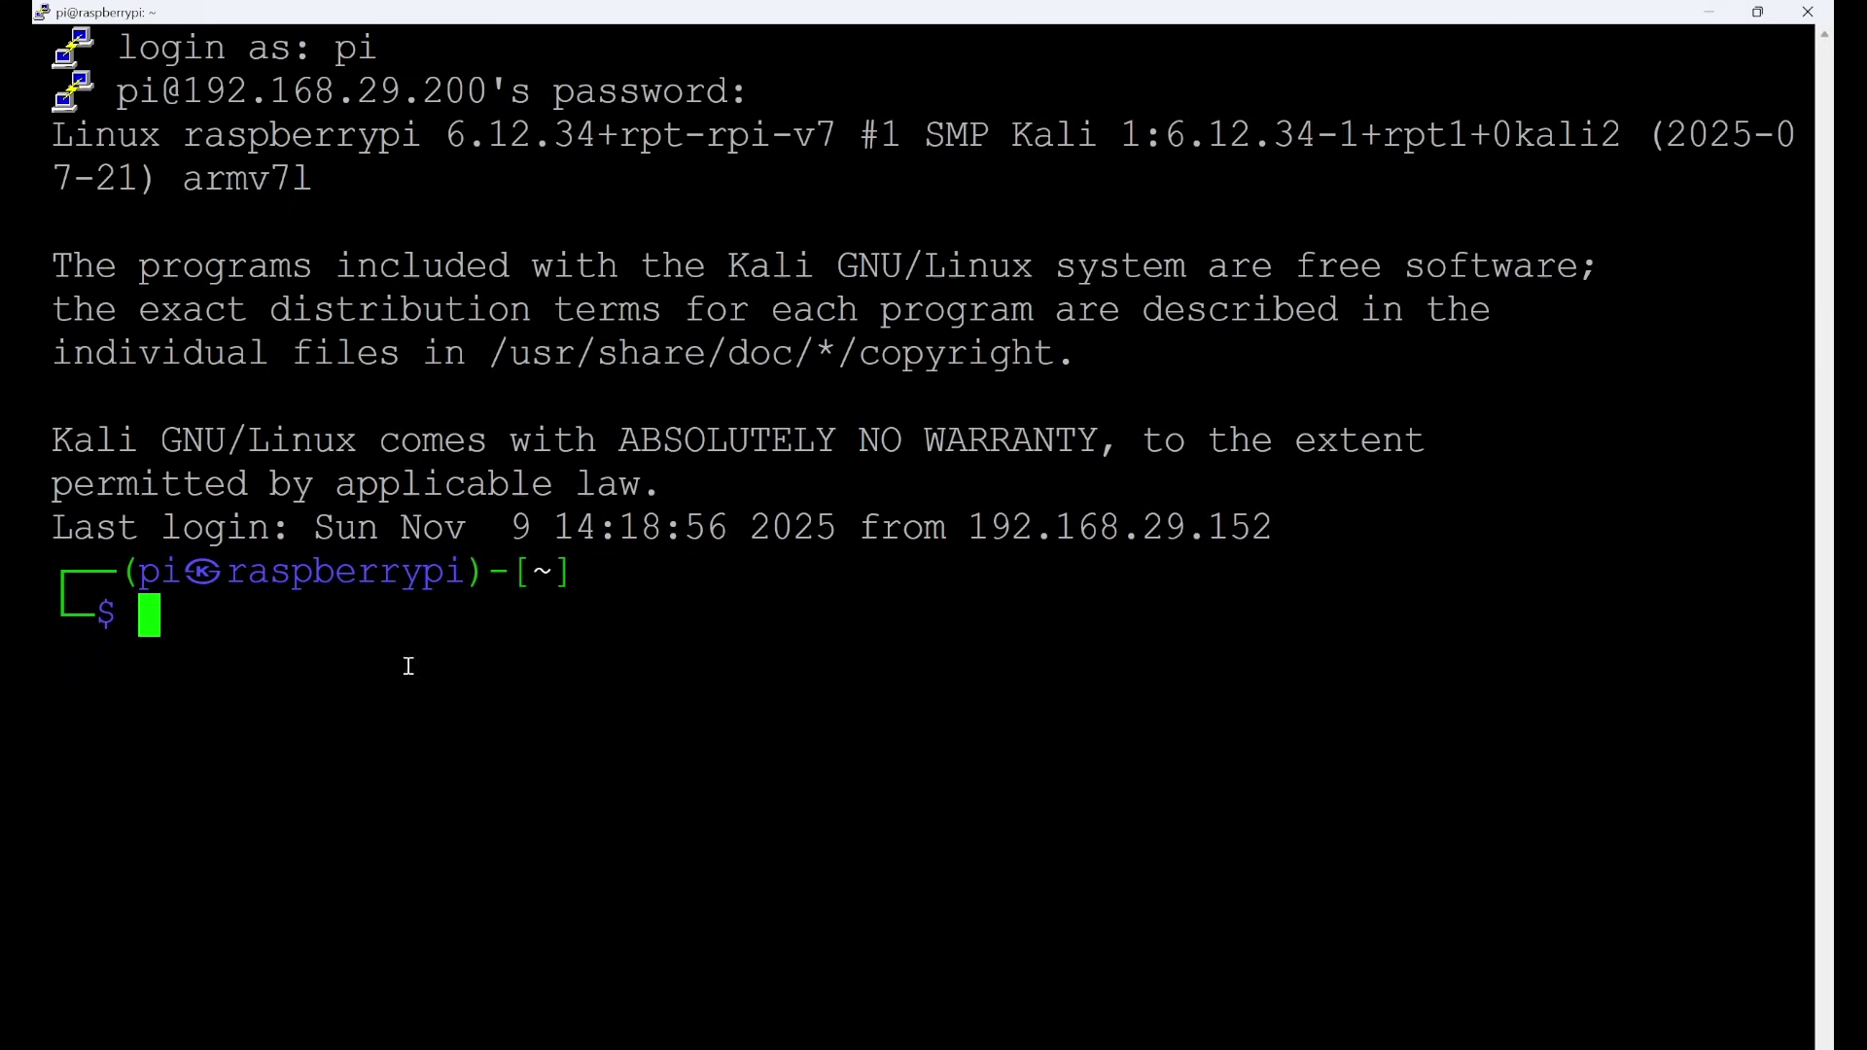
{"action": "left_click_drag", "start_coordinate": [124, 572], "coordinate": [467, 573]}
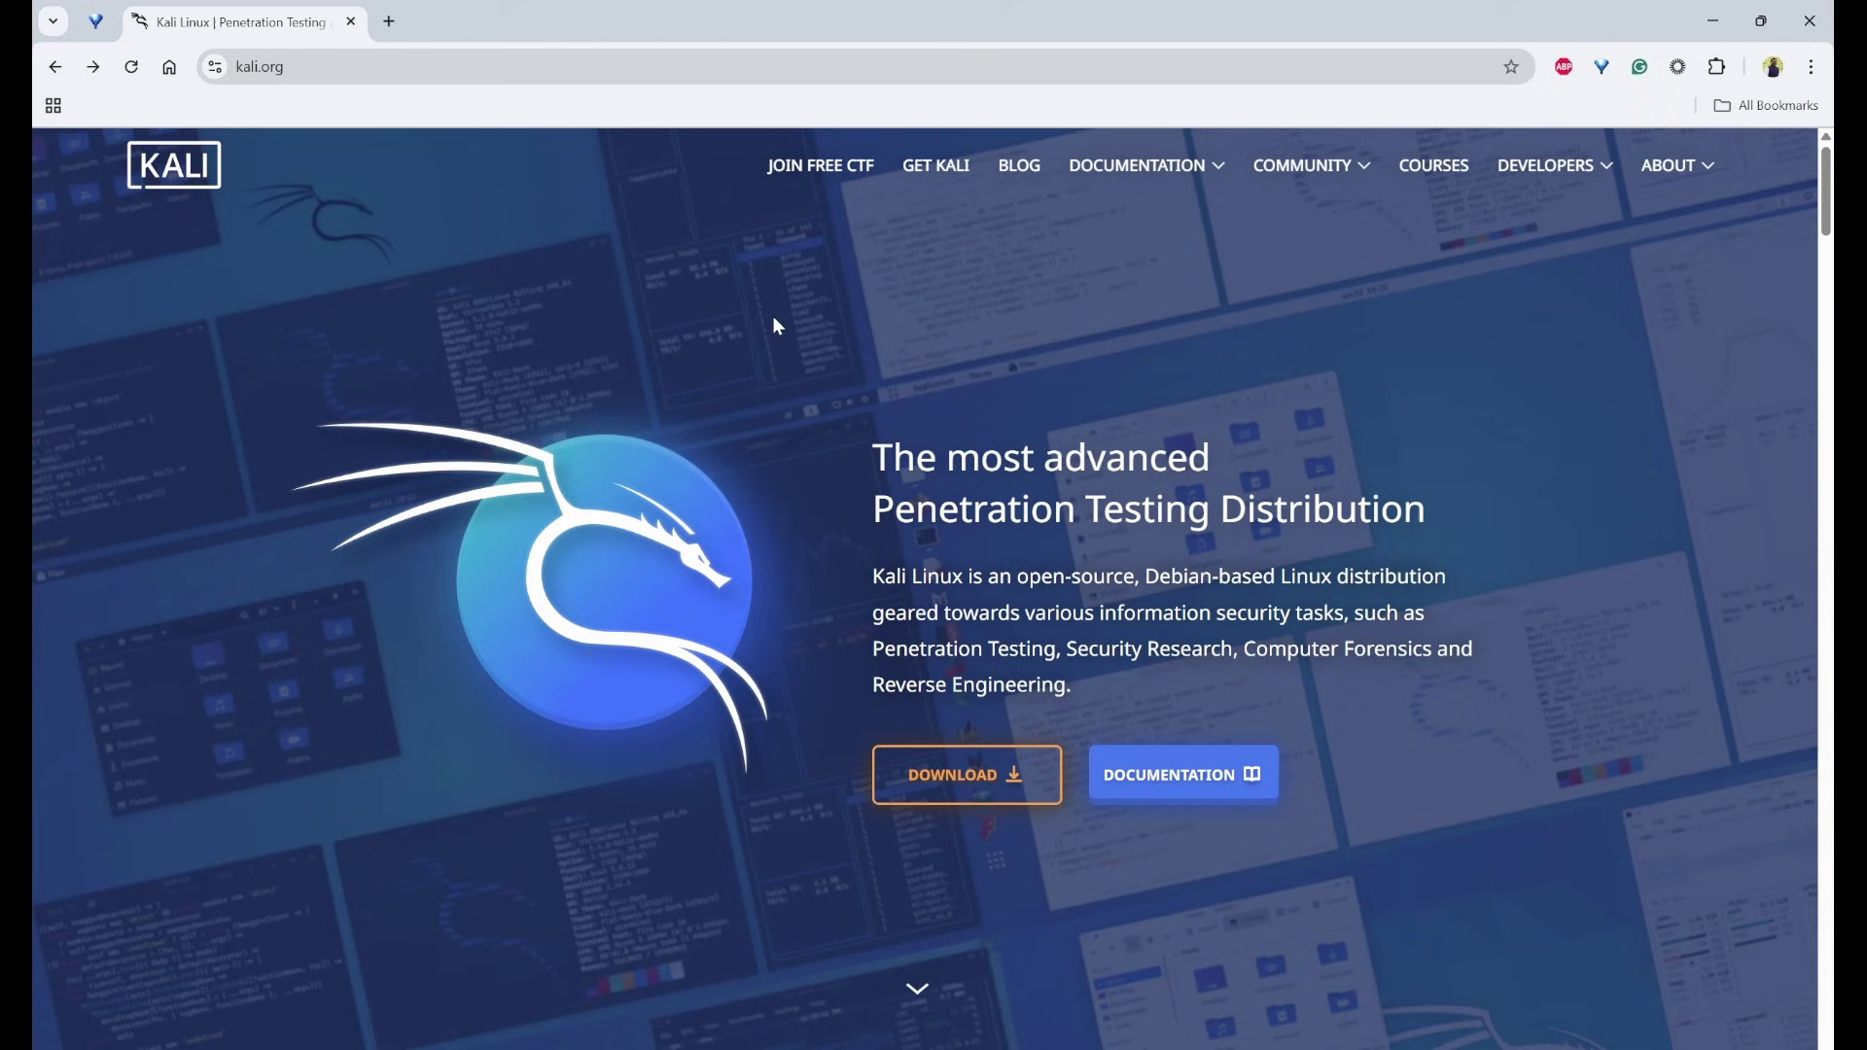
Go to the Get Kali page and open its ARM images section
{"action": "left_click", "coordinate": [945, 171]}
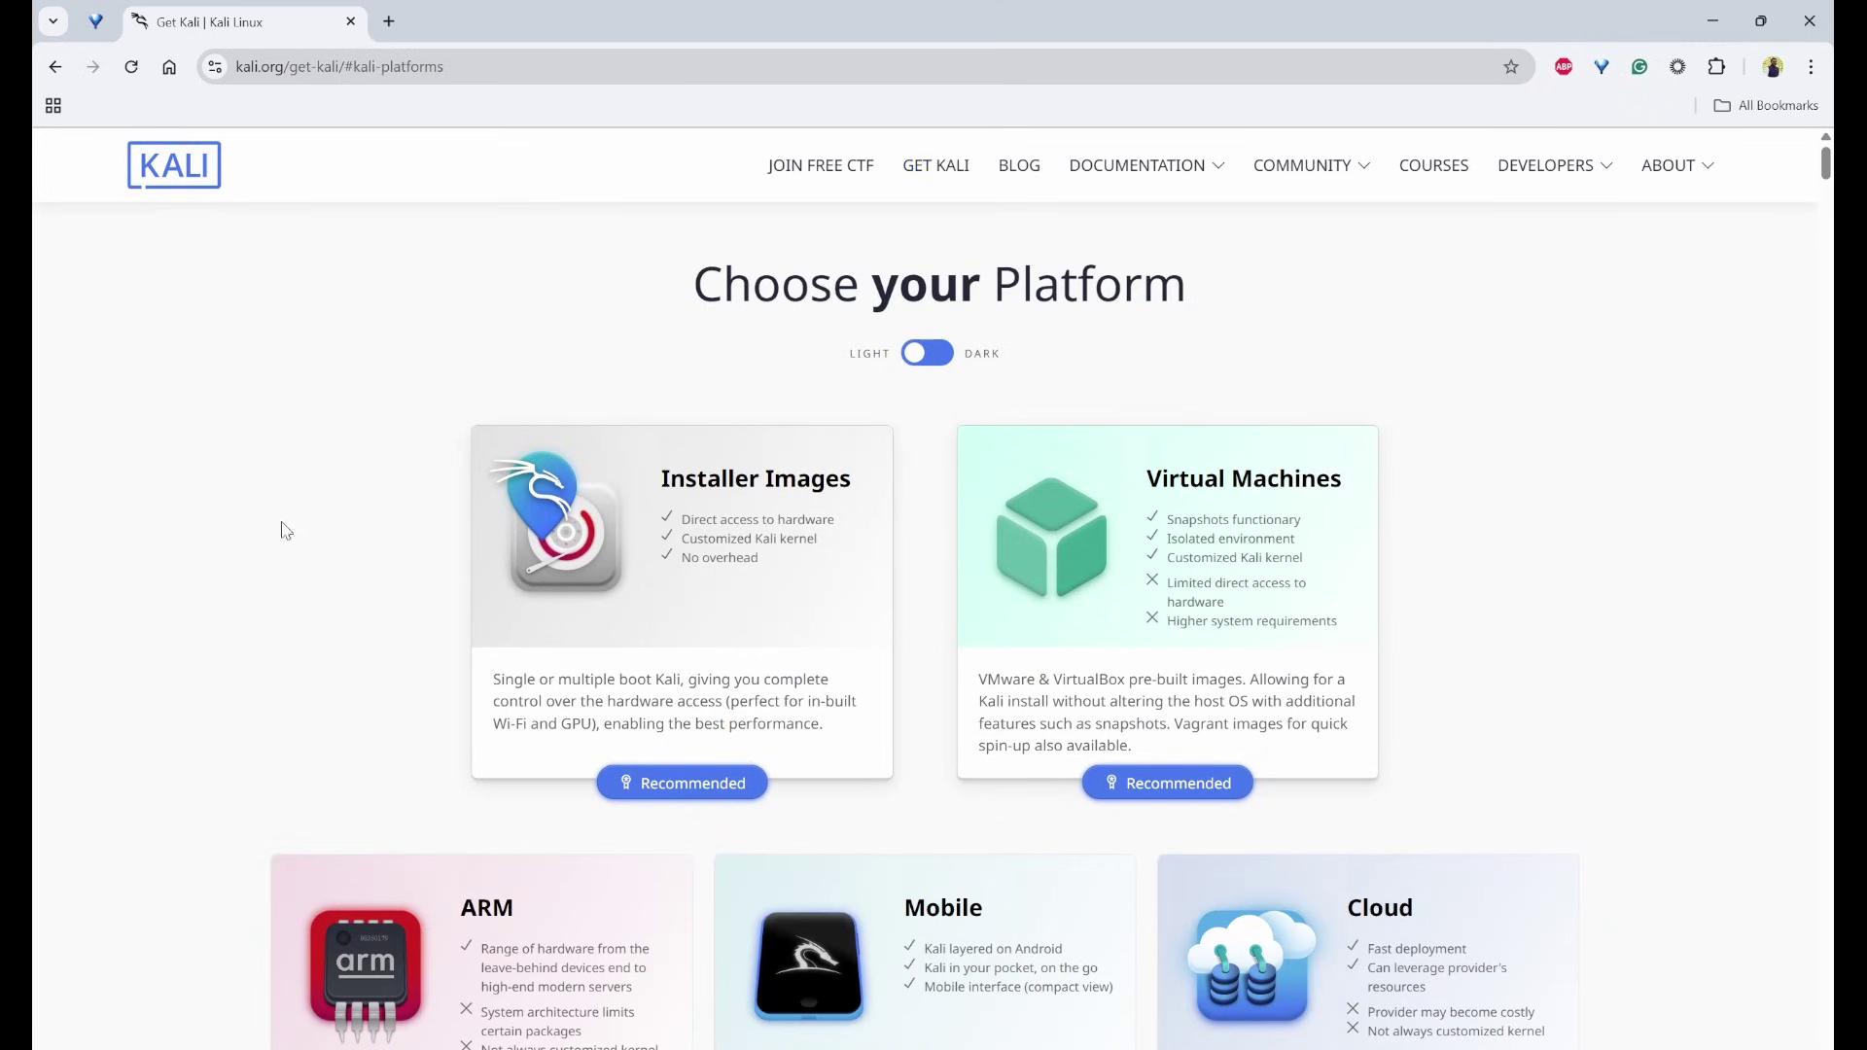
{"action": "scroll", "coordinate": [556, 900], "scroll_direction": "down", "scroll_amount": 1}
{"action": "scroll", "coordinate": [556, 899], "scroll_direction": "down", "scroll_amount": 2}
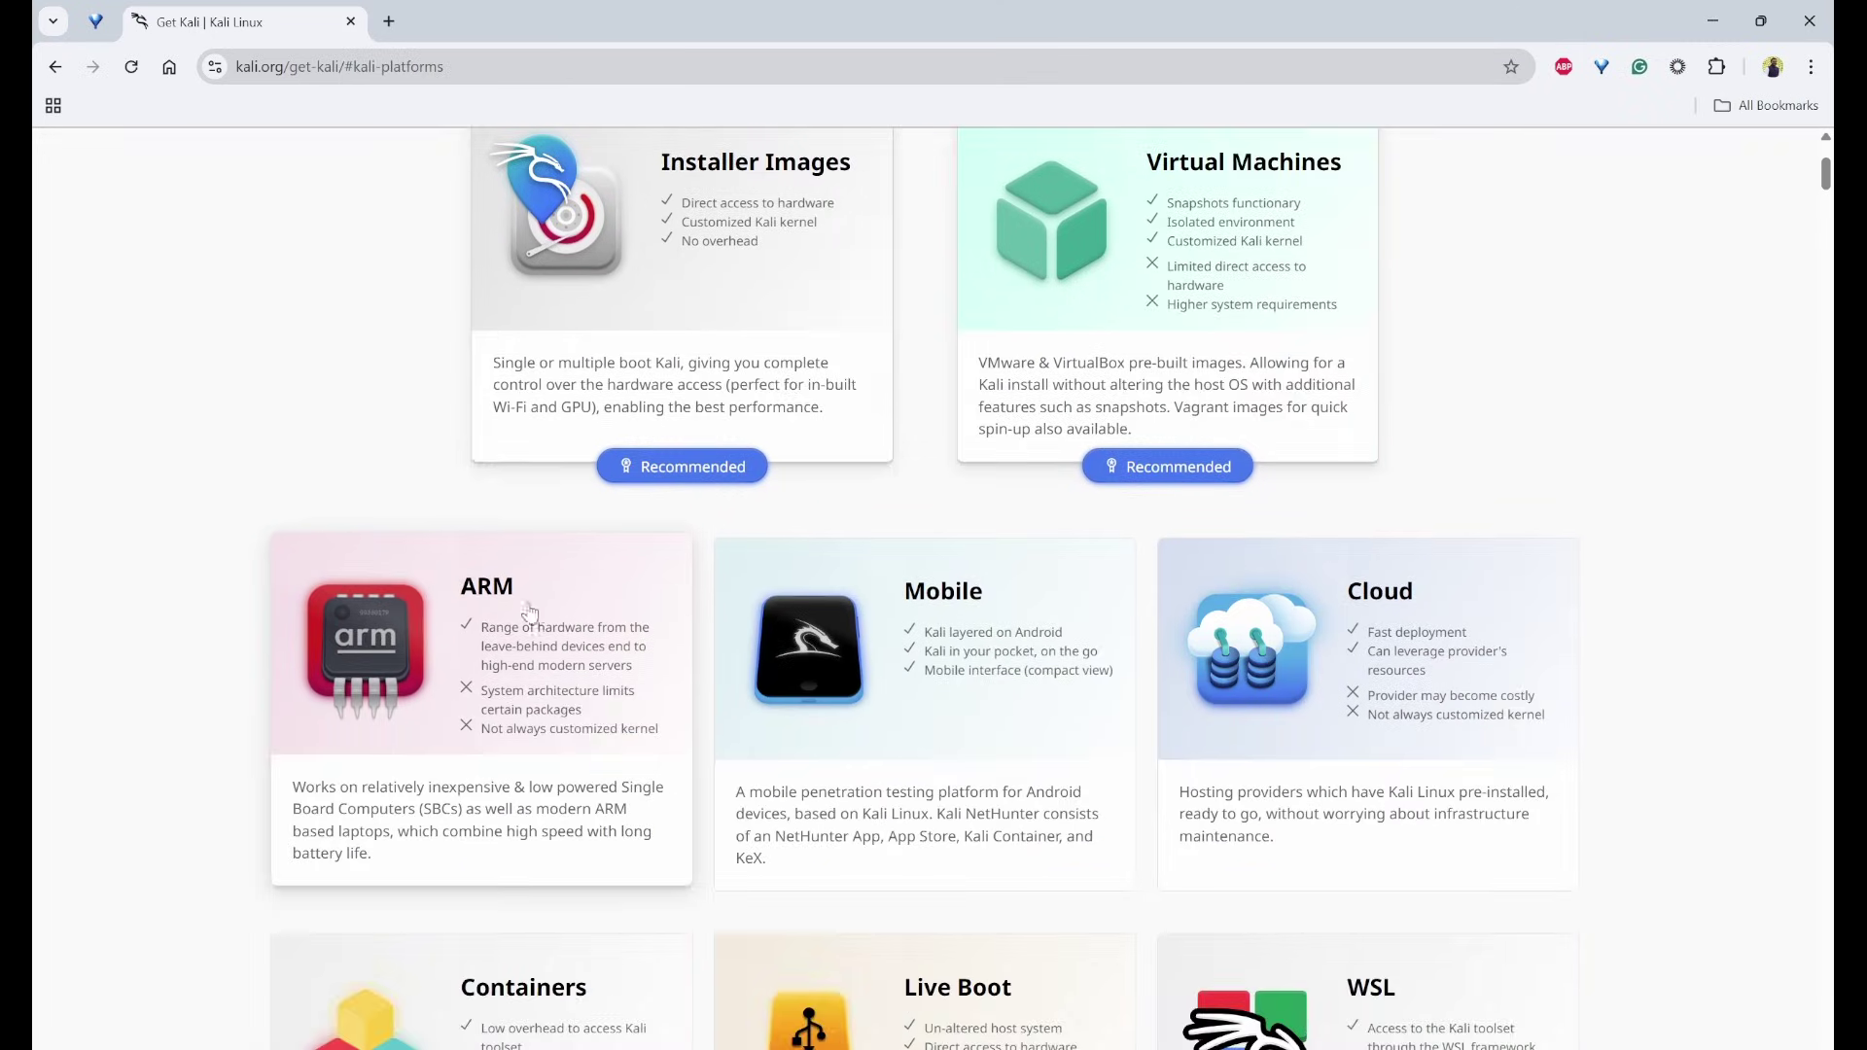
{"action": "left_click", "coordinate": [518, 613]}
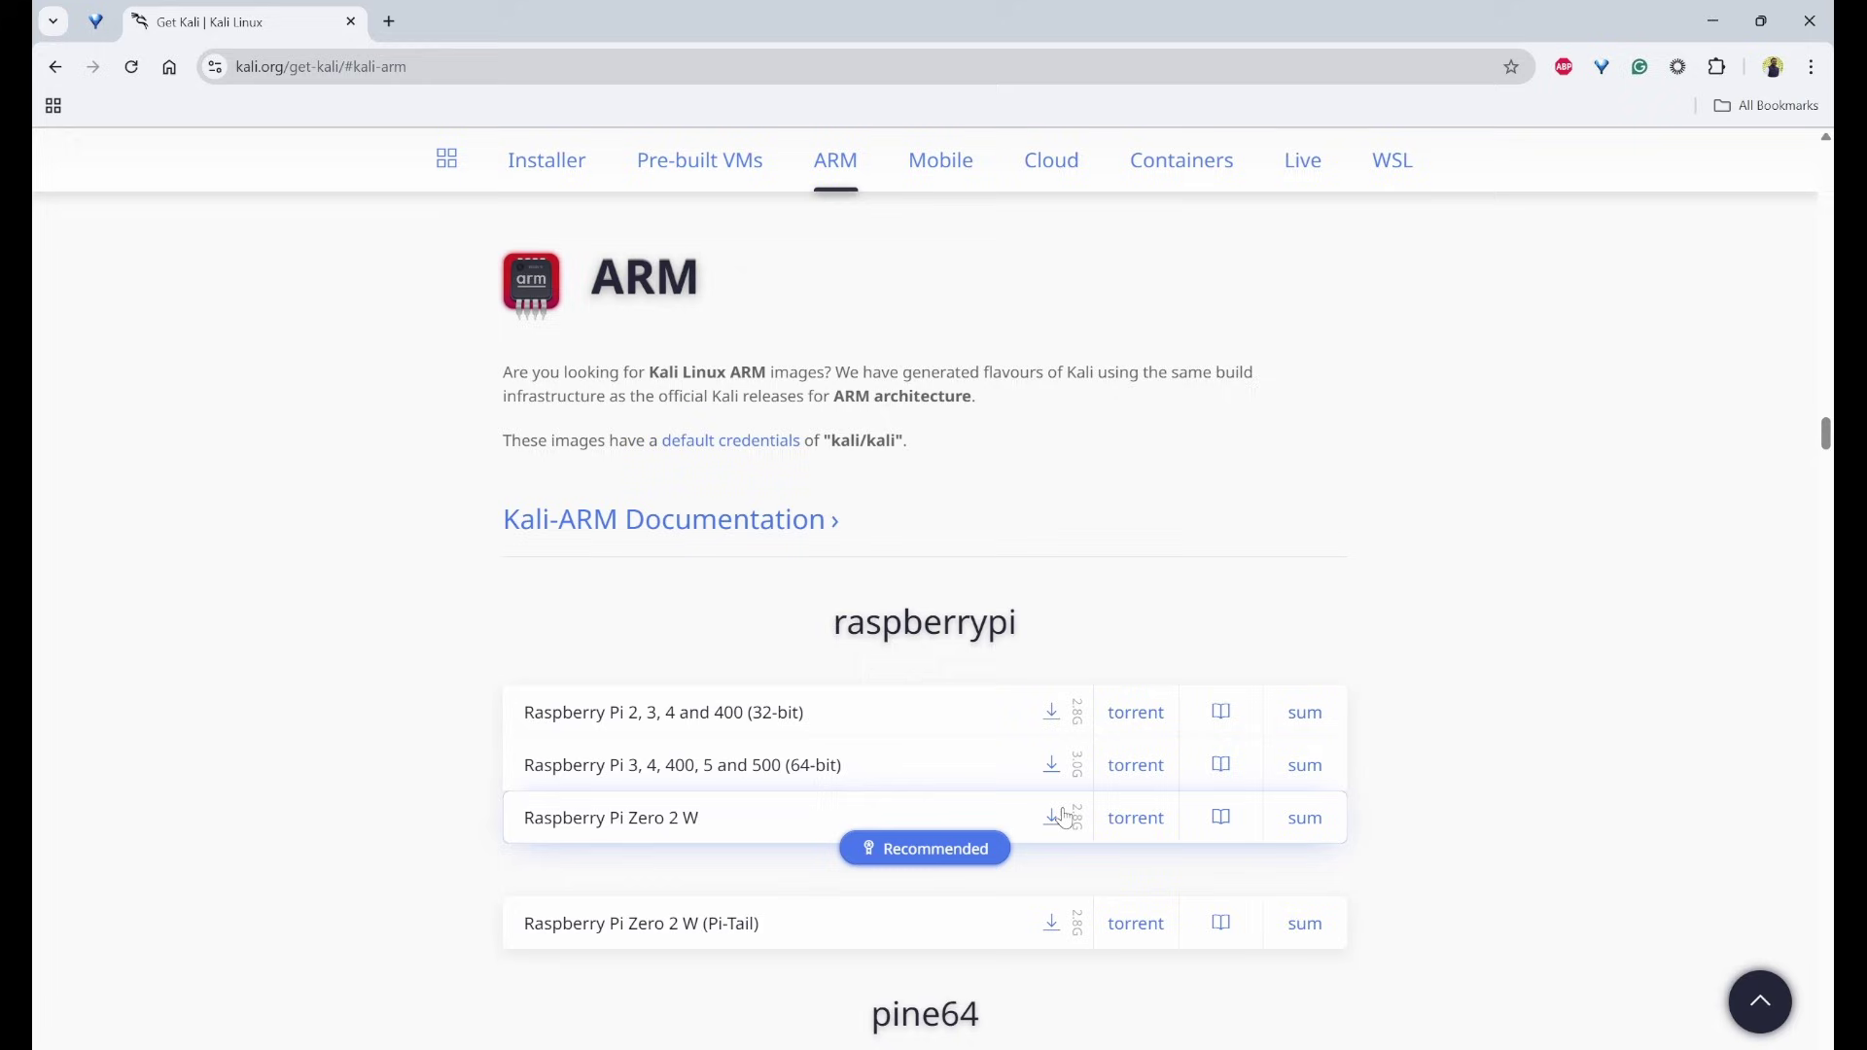
{"action": "scroll", "coordinate": [1478, 785], "scroll_direction": "down", "scroll_amount": 2}
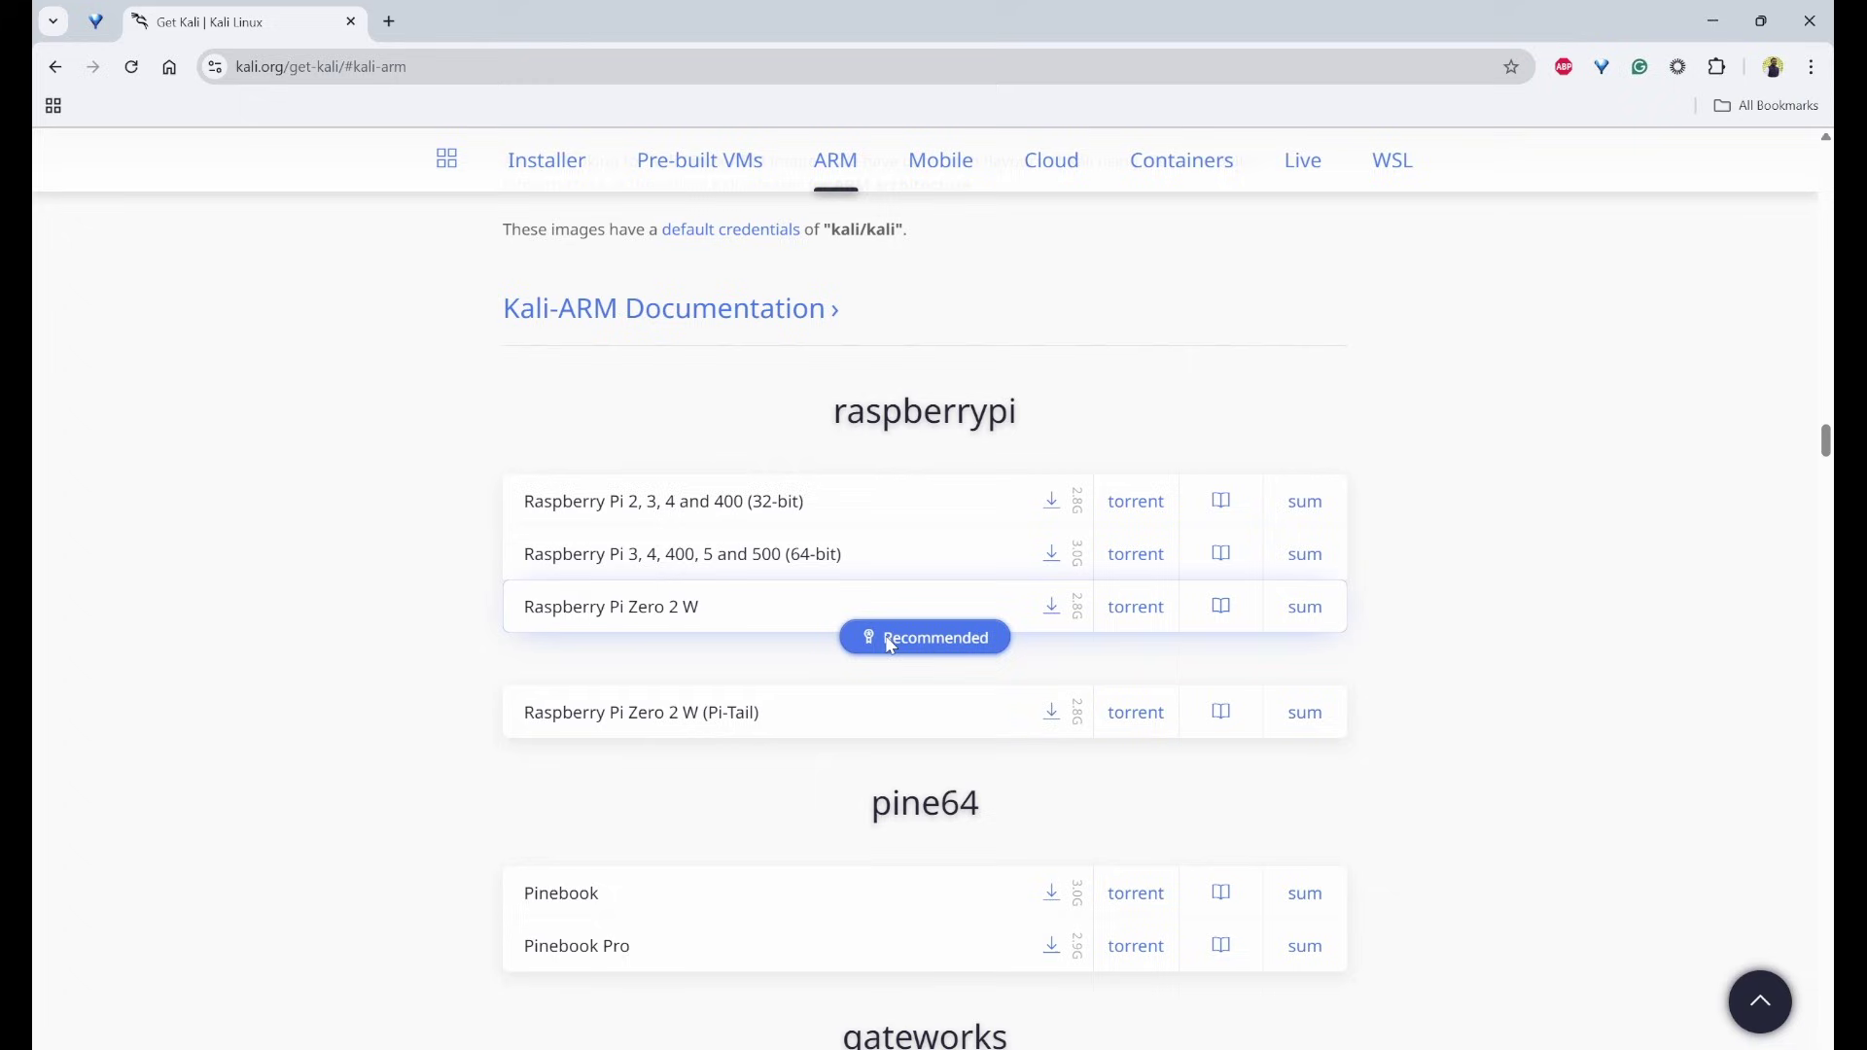
Start the Raspberry Pi Zero 2 W image download, then cancel it
{"action": "left_click", "coordinate": [1052, 608]}
{"action": "left_click", "coordinate": [1737, 68]}
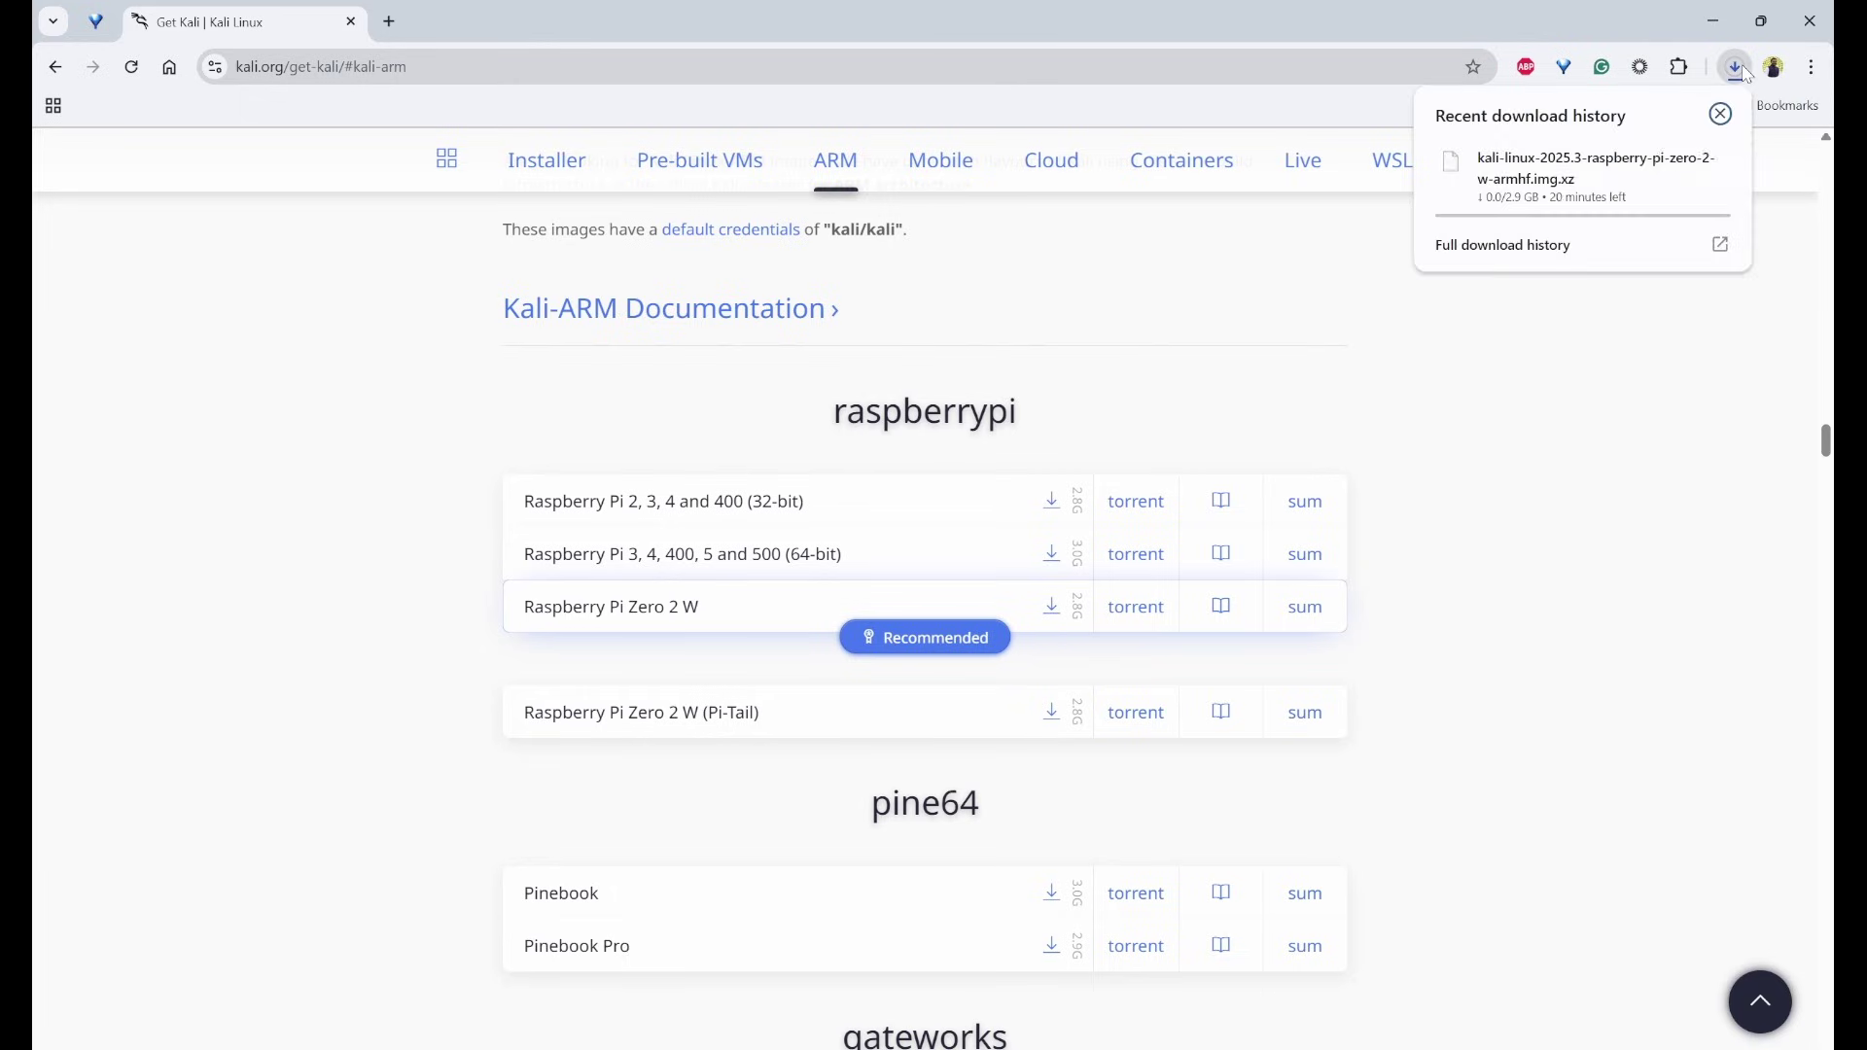
{"action": "mouse_move", "coordinate": [1711, 161]}
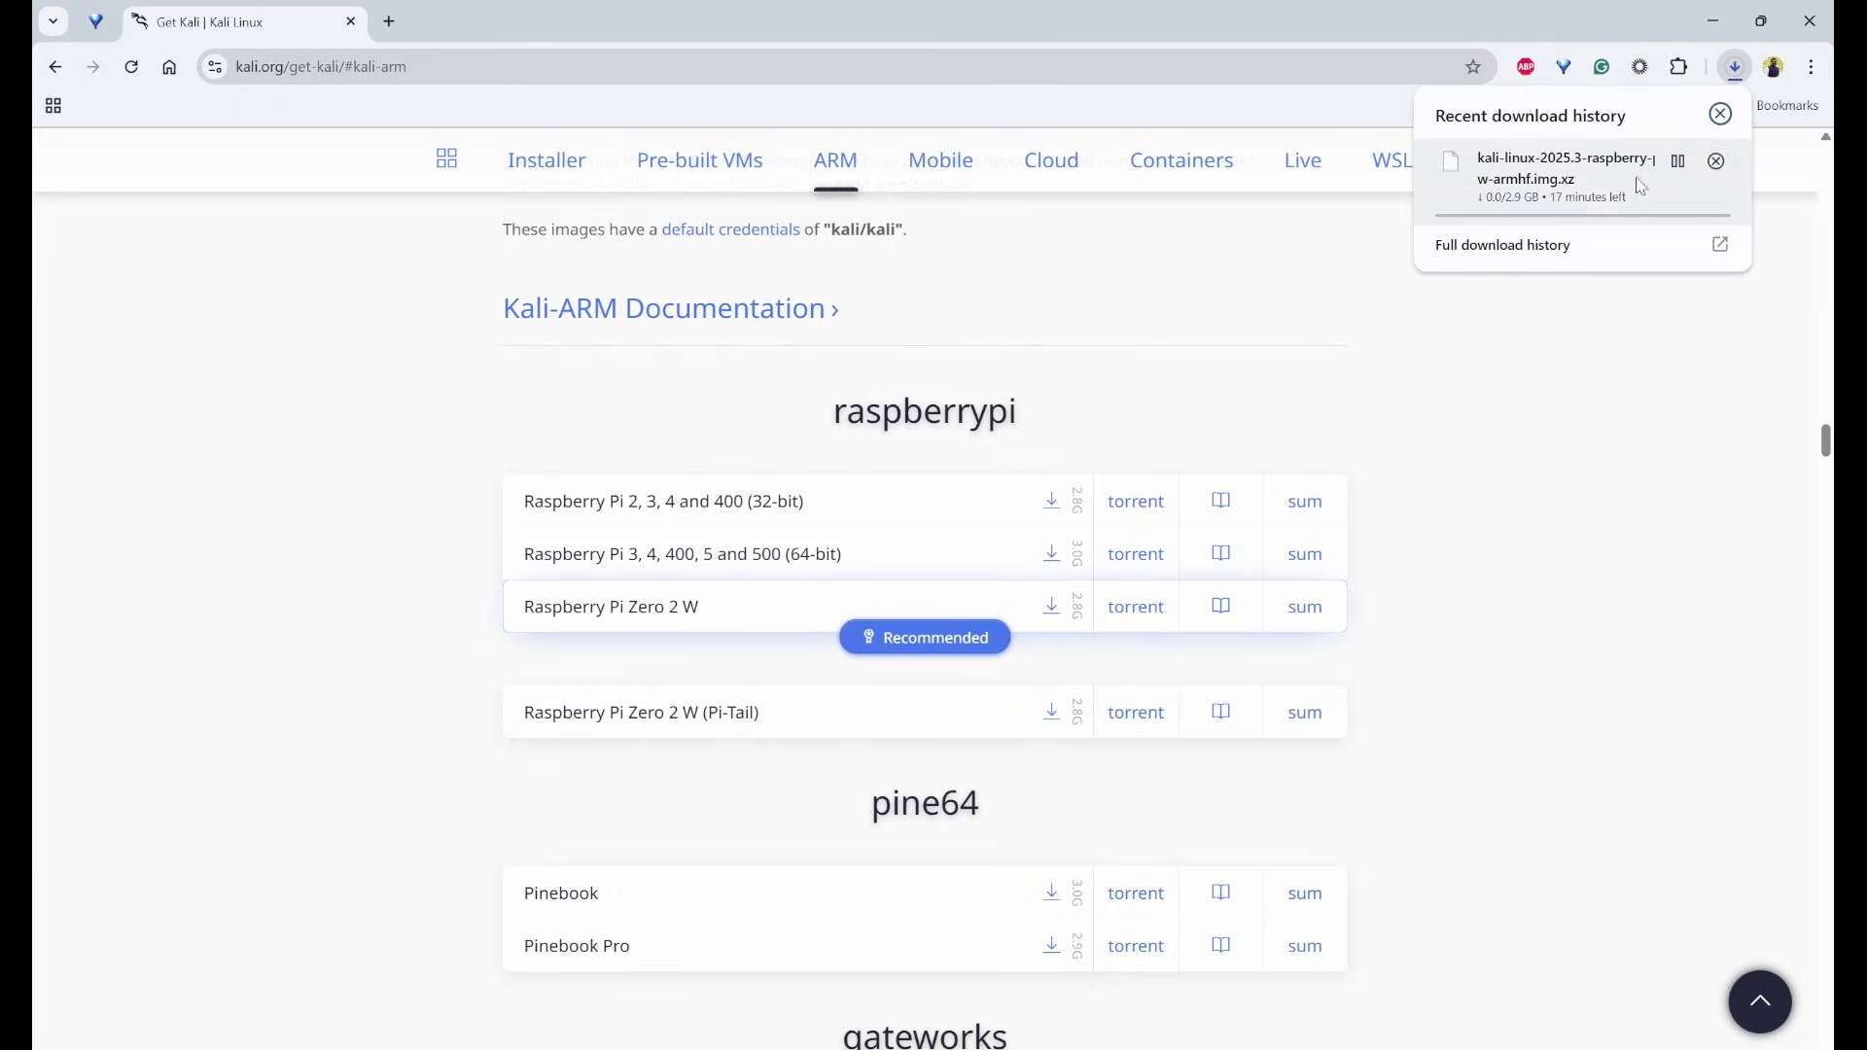
{"action": "left_click", "coordinate": [1717, 163]}
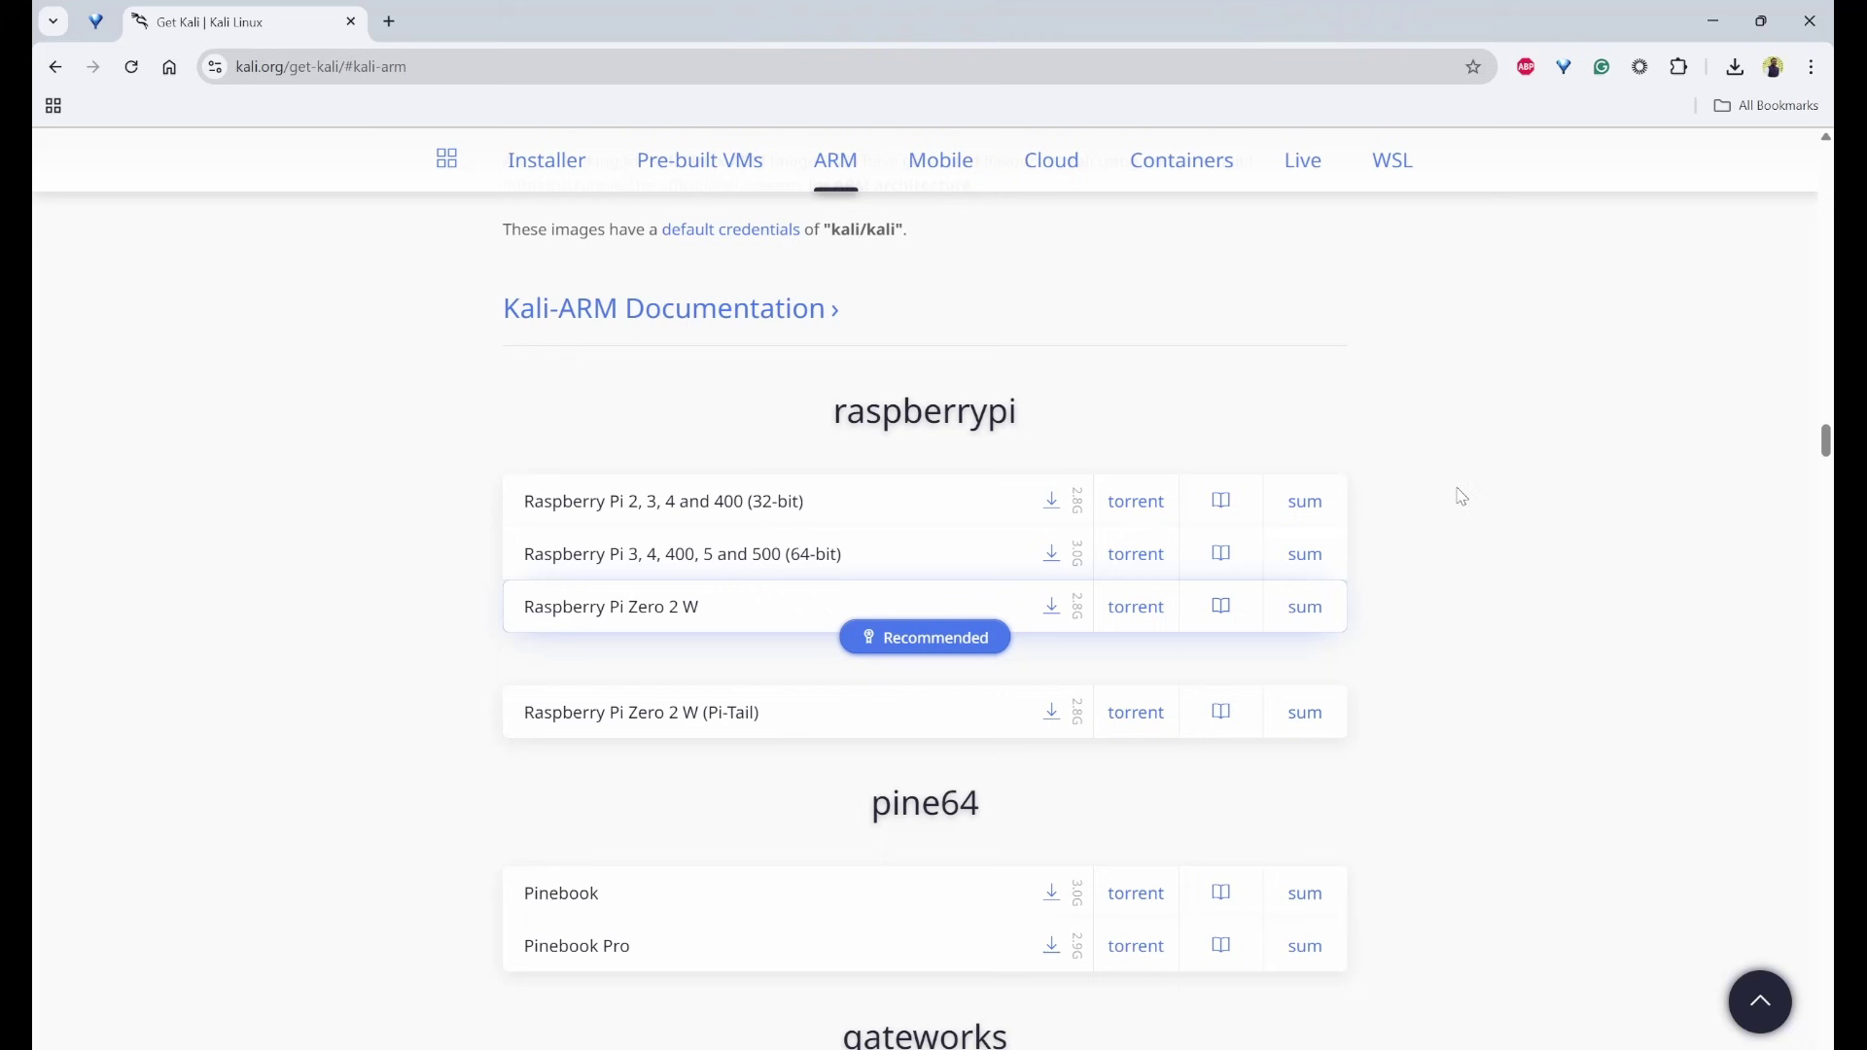
Search the web for 'raspberry pi imager' and open the Raspberry Pi software page
{"action": "left_click", "coordinate": [389, 21]}
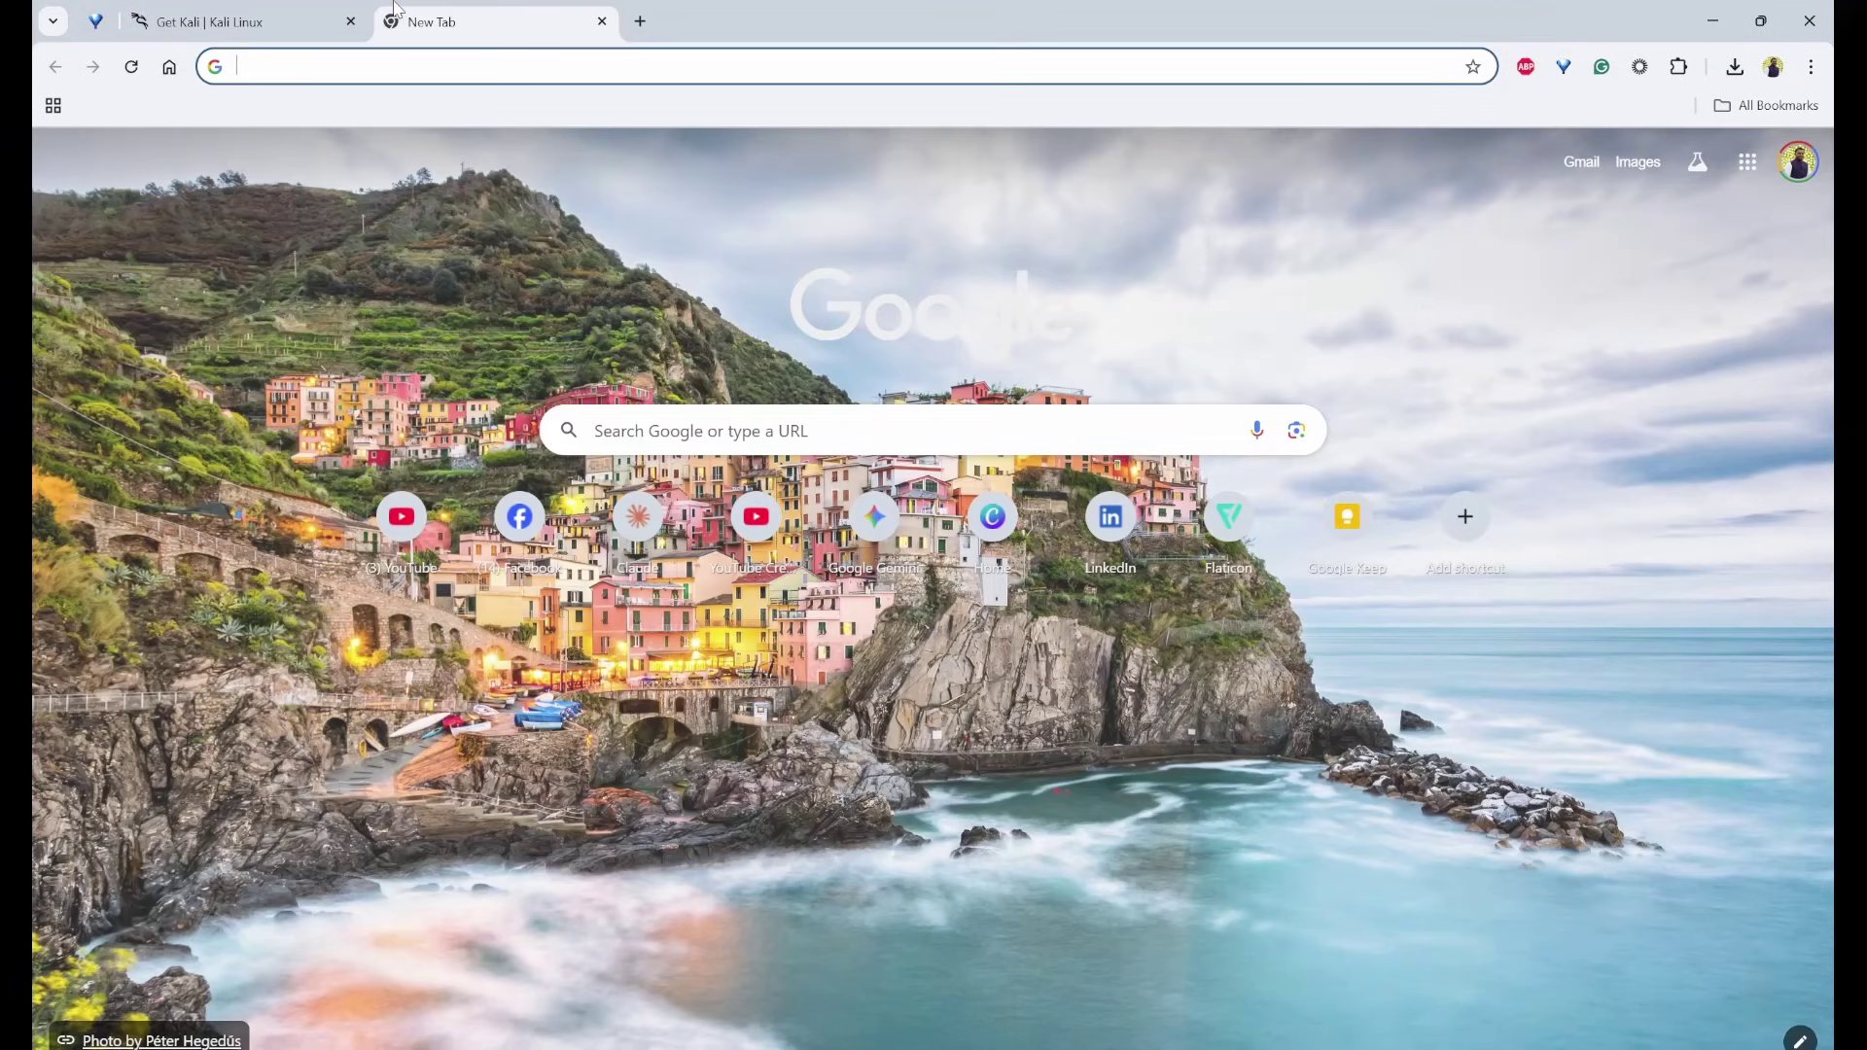
{"action": "type", "text": "raspberry pi imager"}
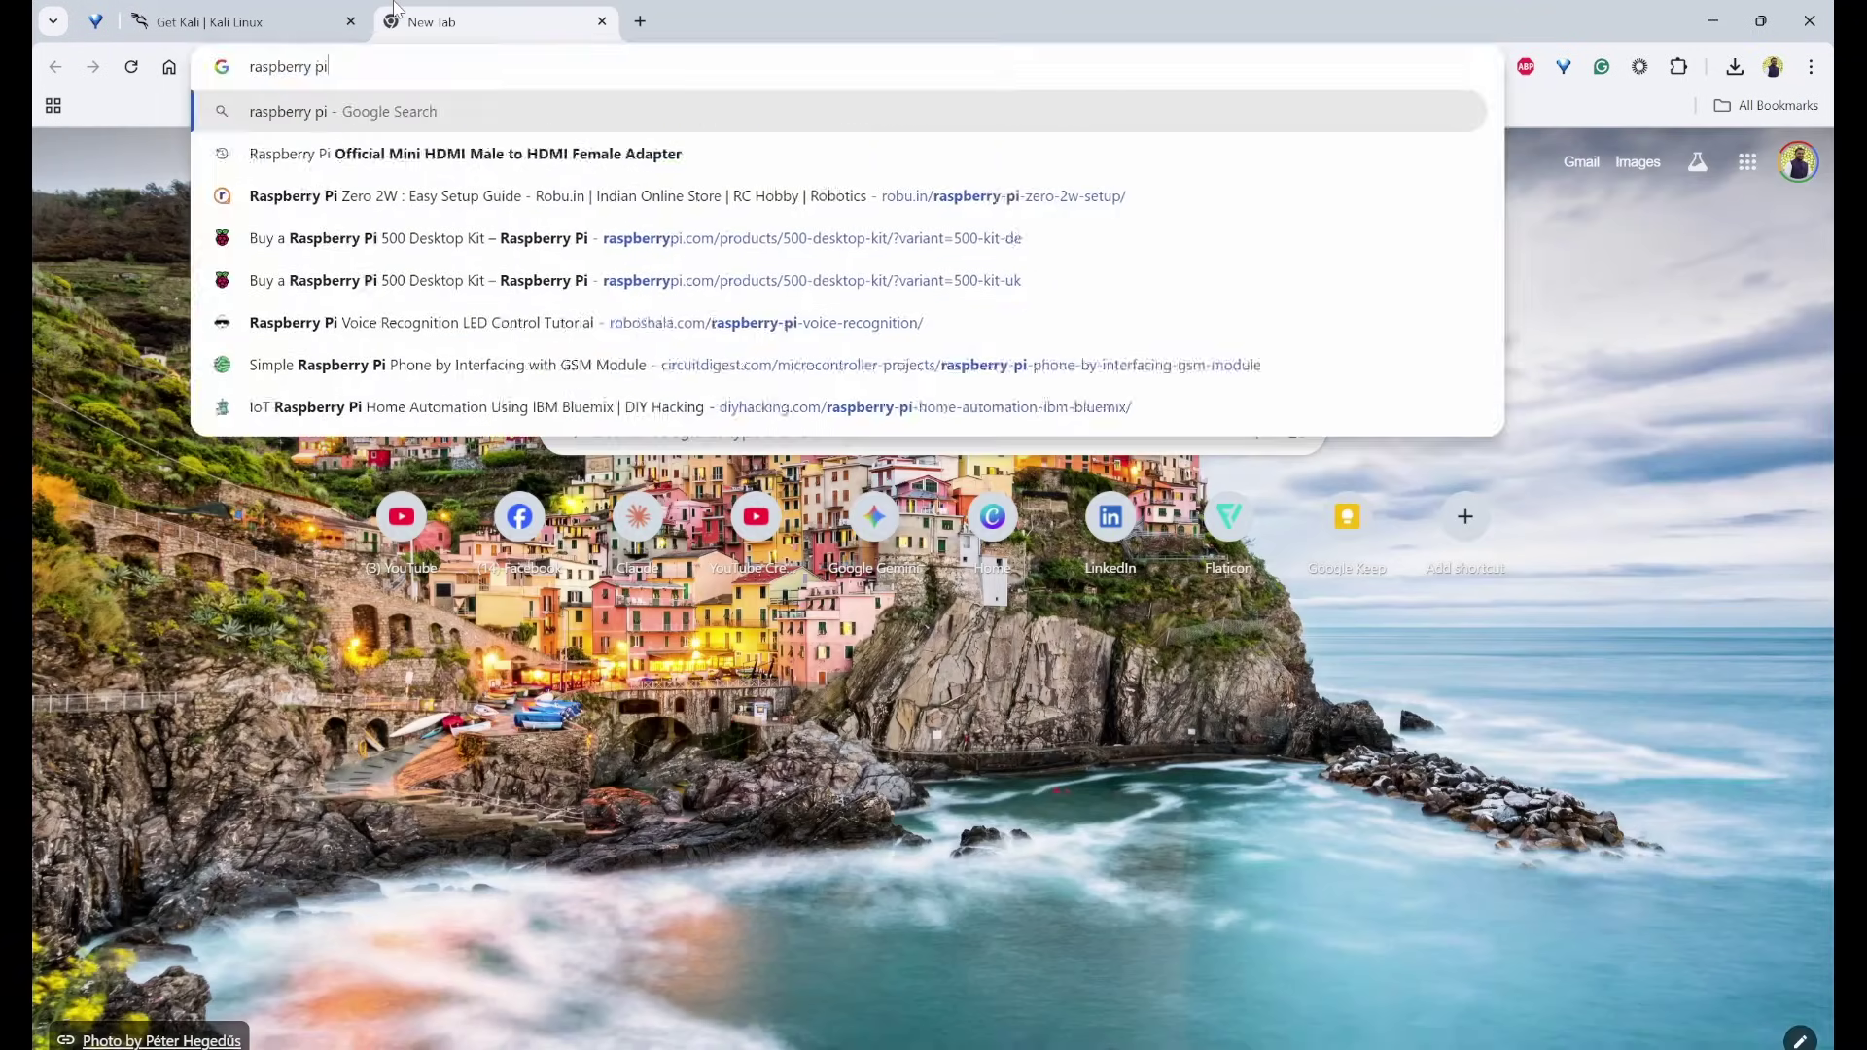
{"action": "key", "text": "Return"}
{"action": "left_click", "coordinate": [378, 366]}
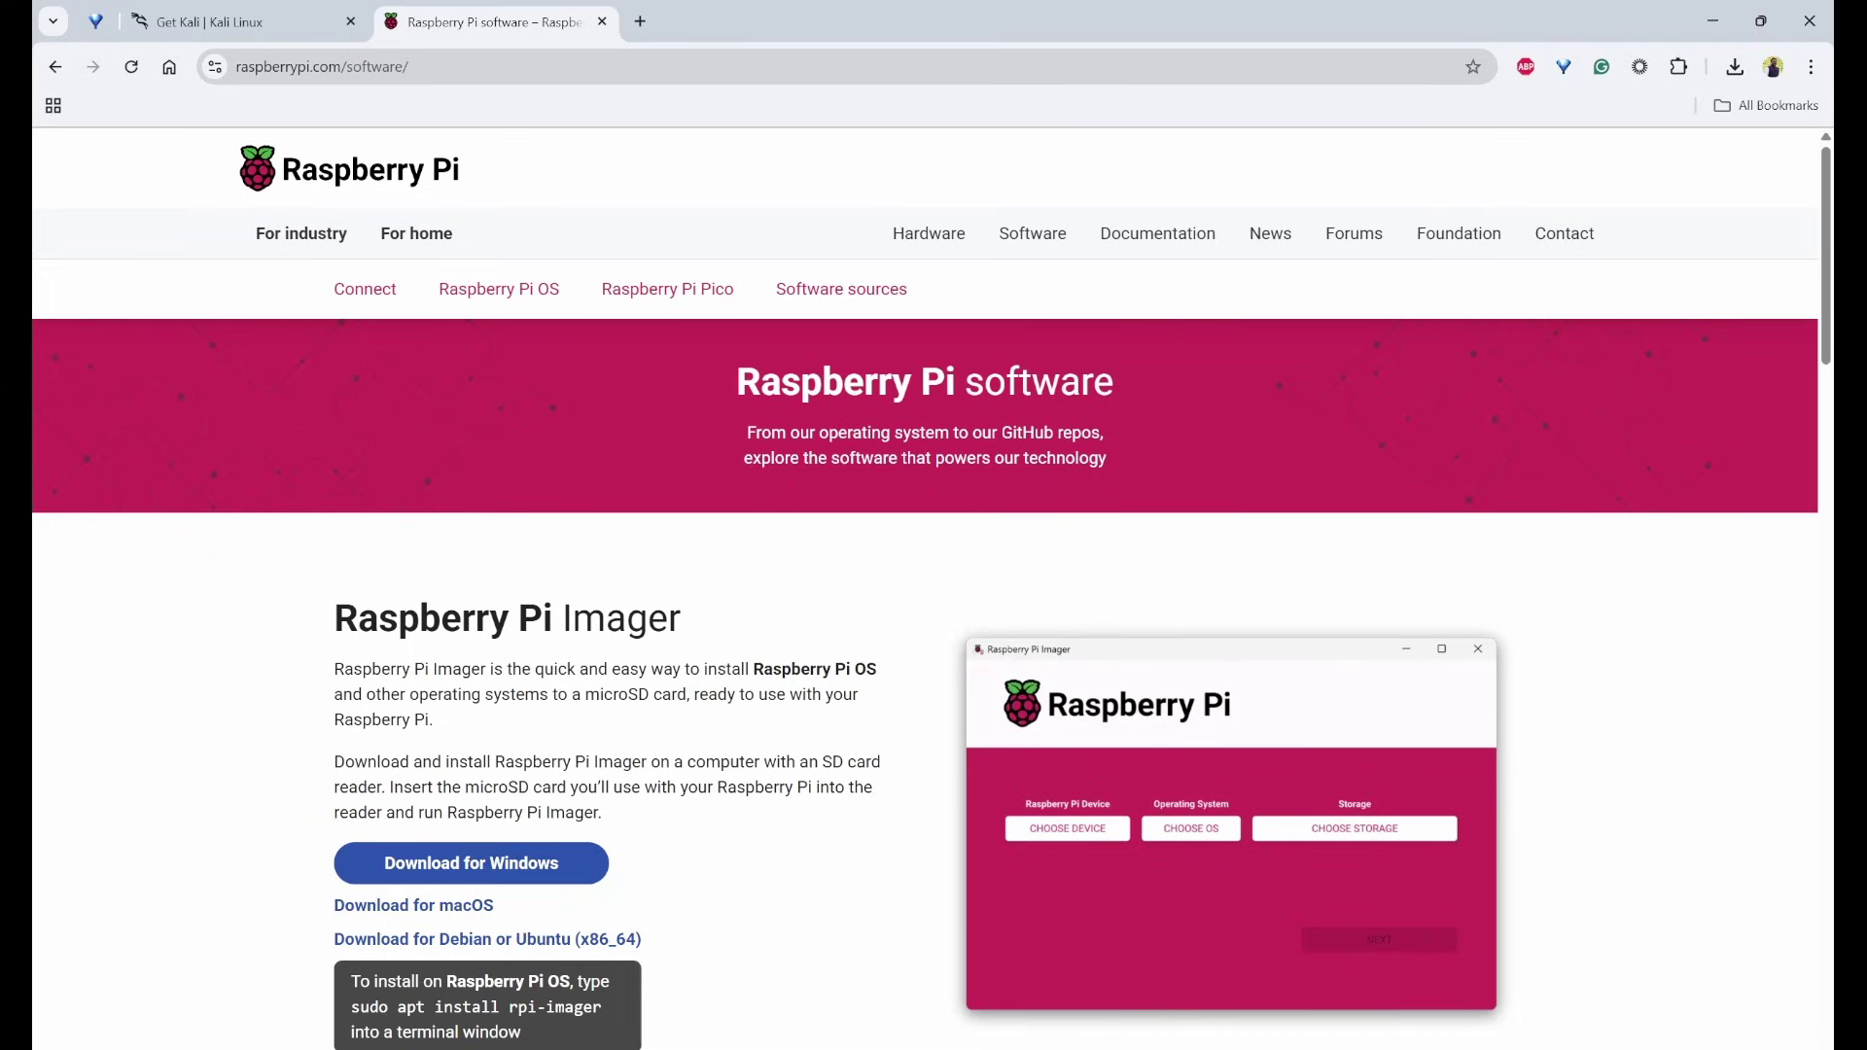
Launch Raspberry Pi Imager v1.9.6 from the system search using 'rasp'
{"action": "key", "text": "super"}
{"action": "type", "text": "rasp"}
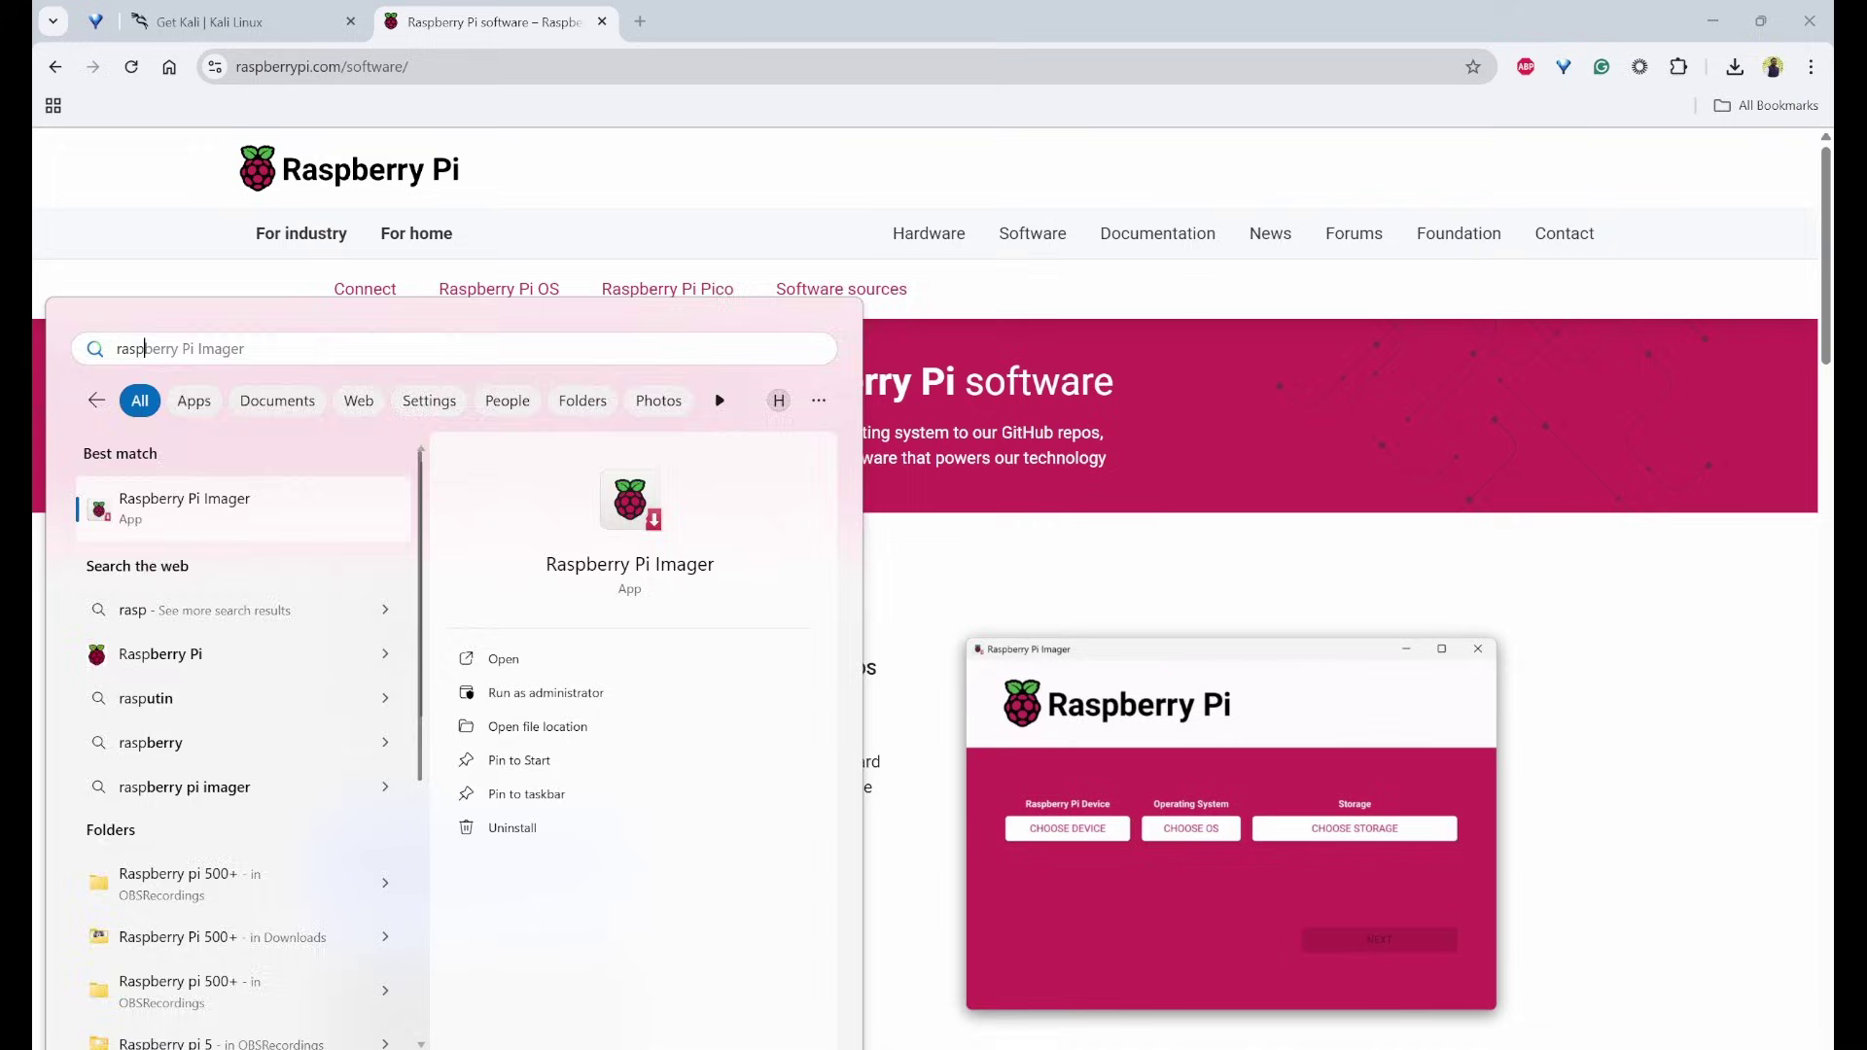
{"action": "key", "text": "Escape"}
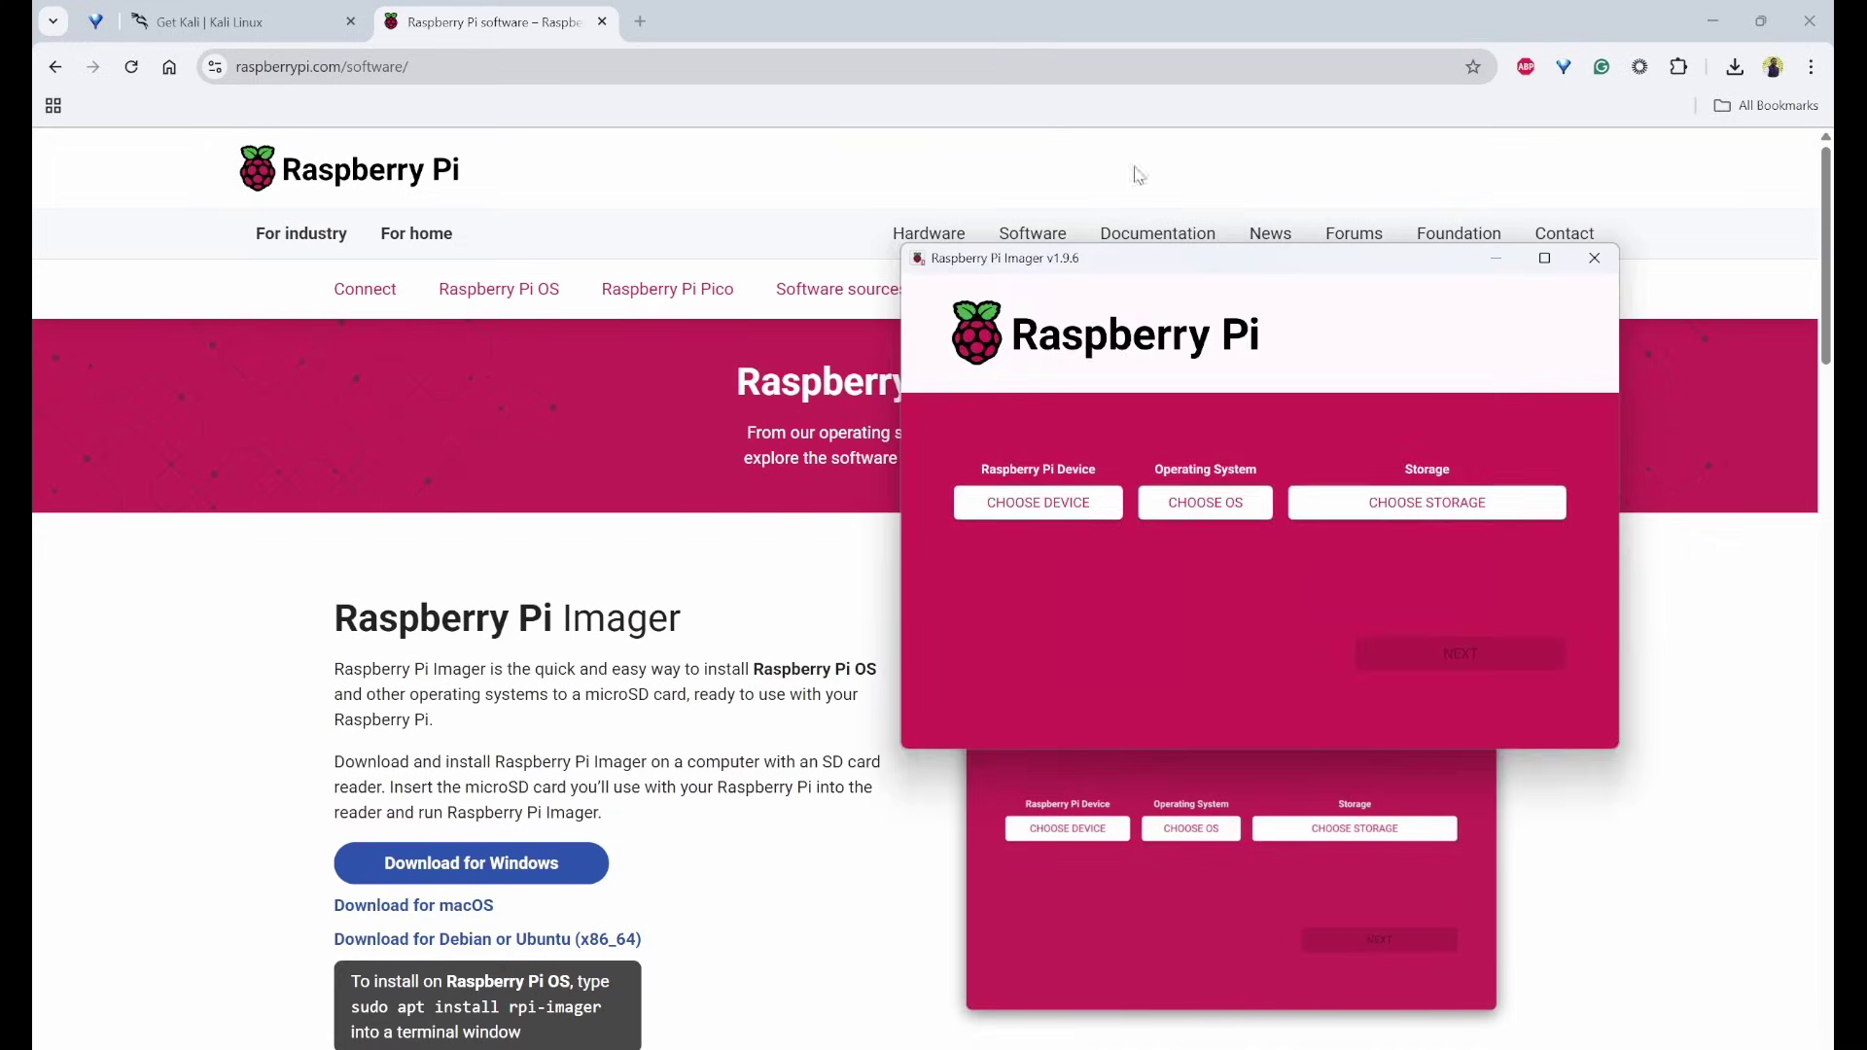
Back in Imager, set the device to Raspberry Pi Zero 2 W
{"action": "left_click", "coordinate": [292, 21]}
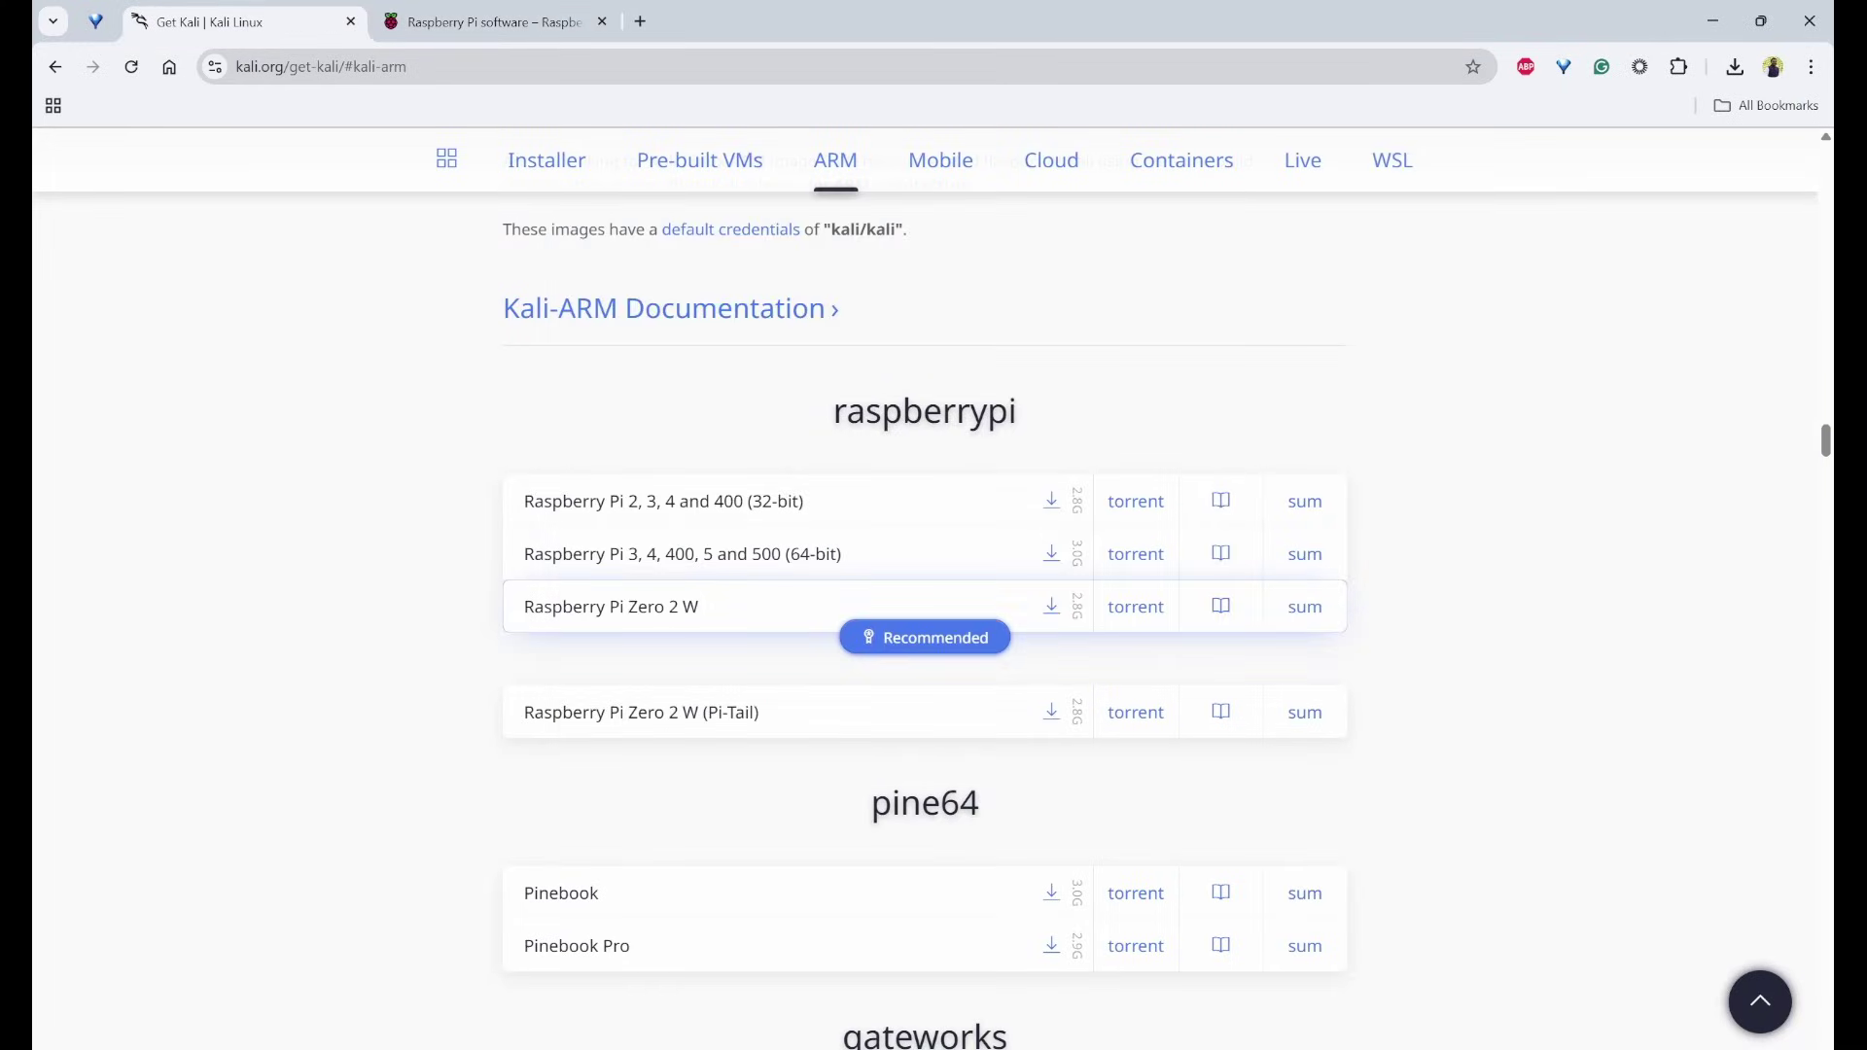
{"action": "key", "text": "alt+Tab"}
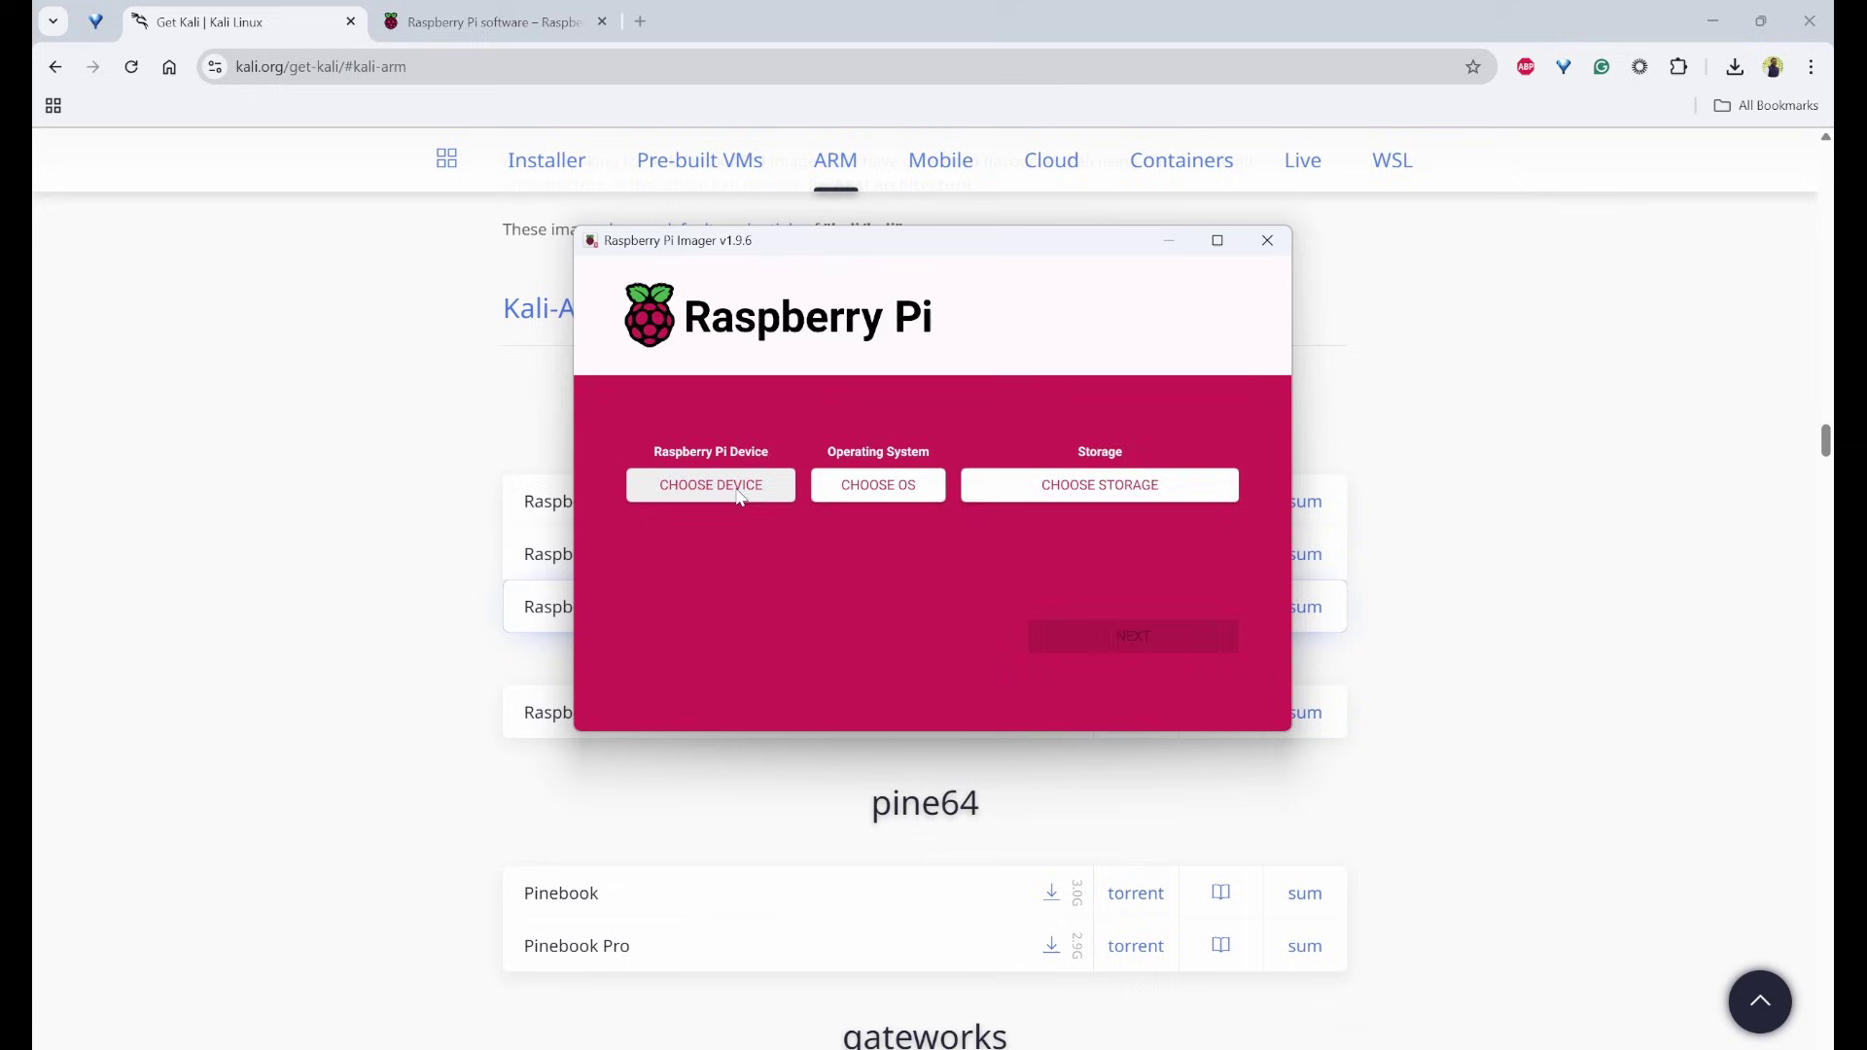
{"action": "left_click", "coordinate": [717, 485]}
{"action": "scroll", "coordinate": [880, 441], "scroll_direction": "down", "scroll_amount": 2}
{"action": "scroll", "coordinate": [881, 440], "scroll_direction": "down", "scroll_amount": 2}
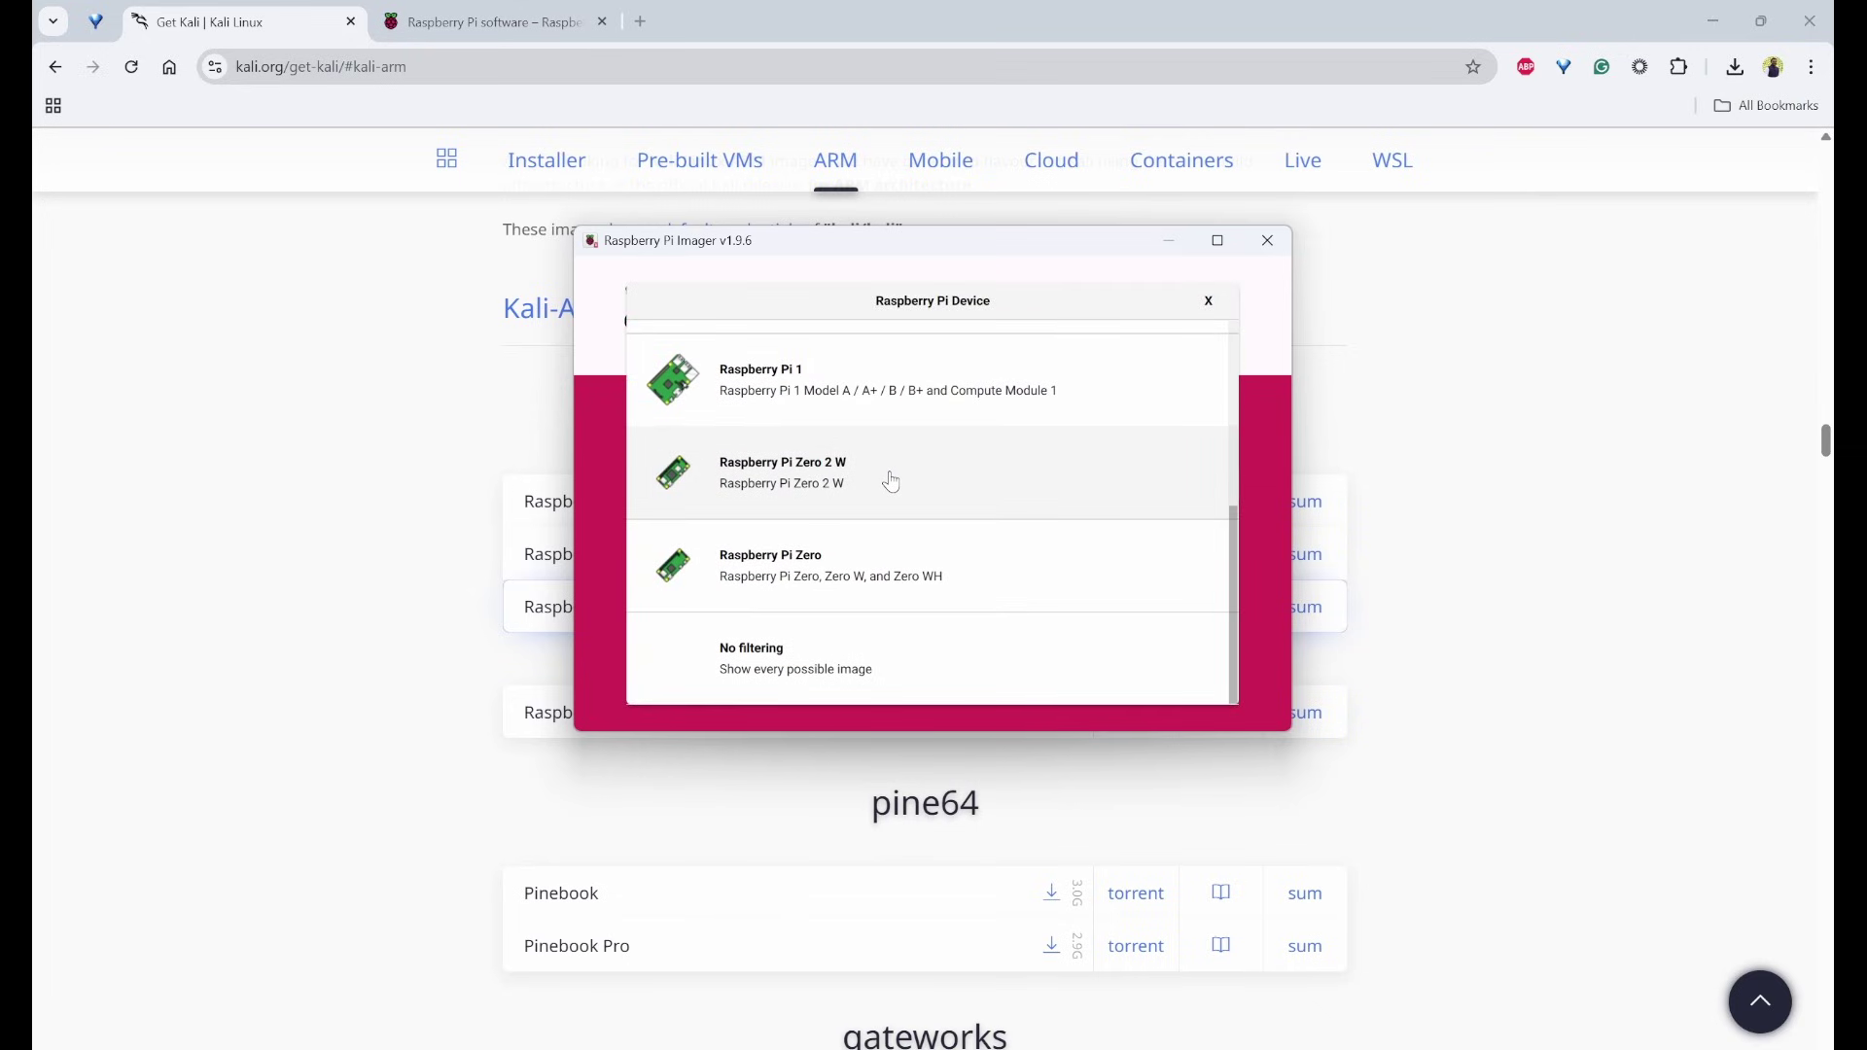
{"action": "left_click", "coordinate": [889, 480]}
Browse the operating system list, including Other specific-purpose OS, down to Use custom
{"action": "left_click", "coordinate": [931, 492]}
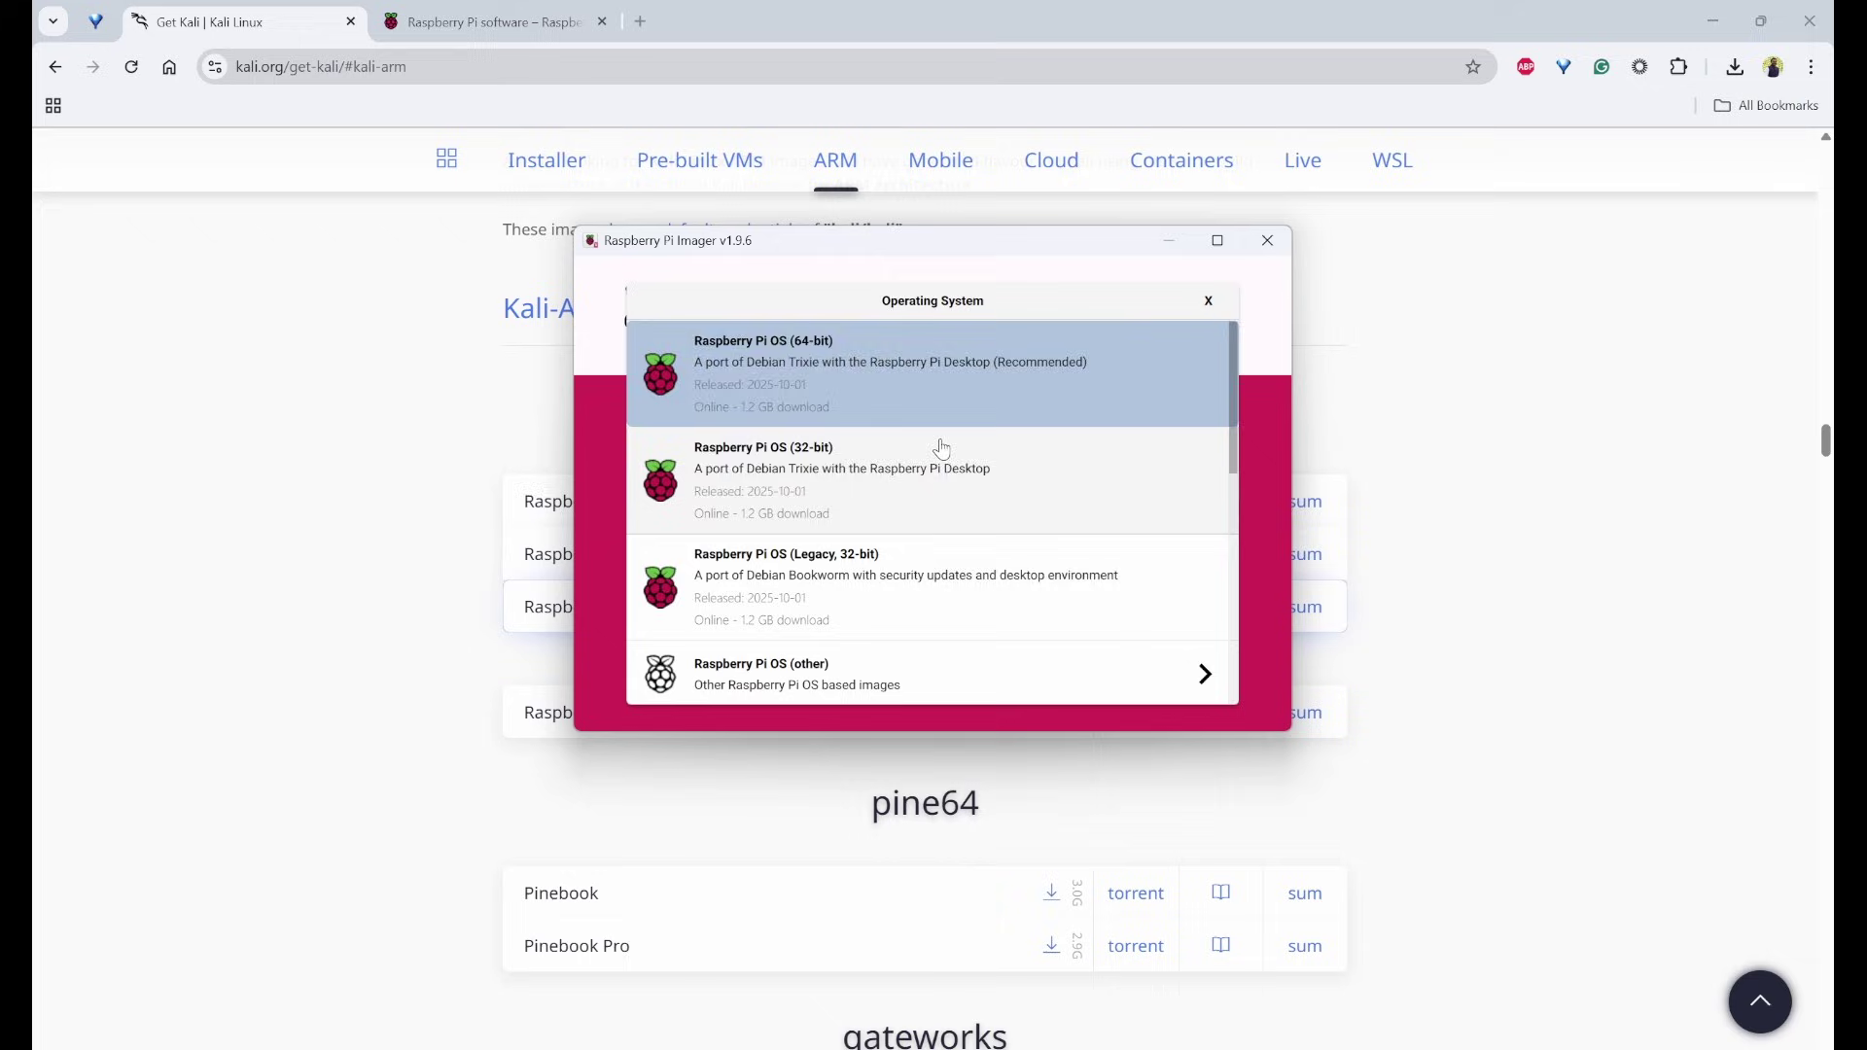
{"action": "scroll", "coordinate": [935, 481], "scroll_direction": "down", "scroll_amount": 5}
{"action": "scroll", "coordinate": [950, 461], "scroll_direction": "down", "scroll_amount": 2}
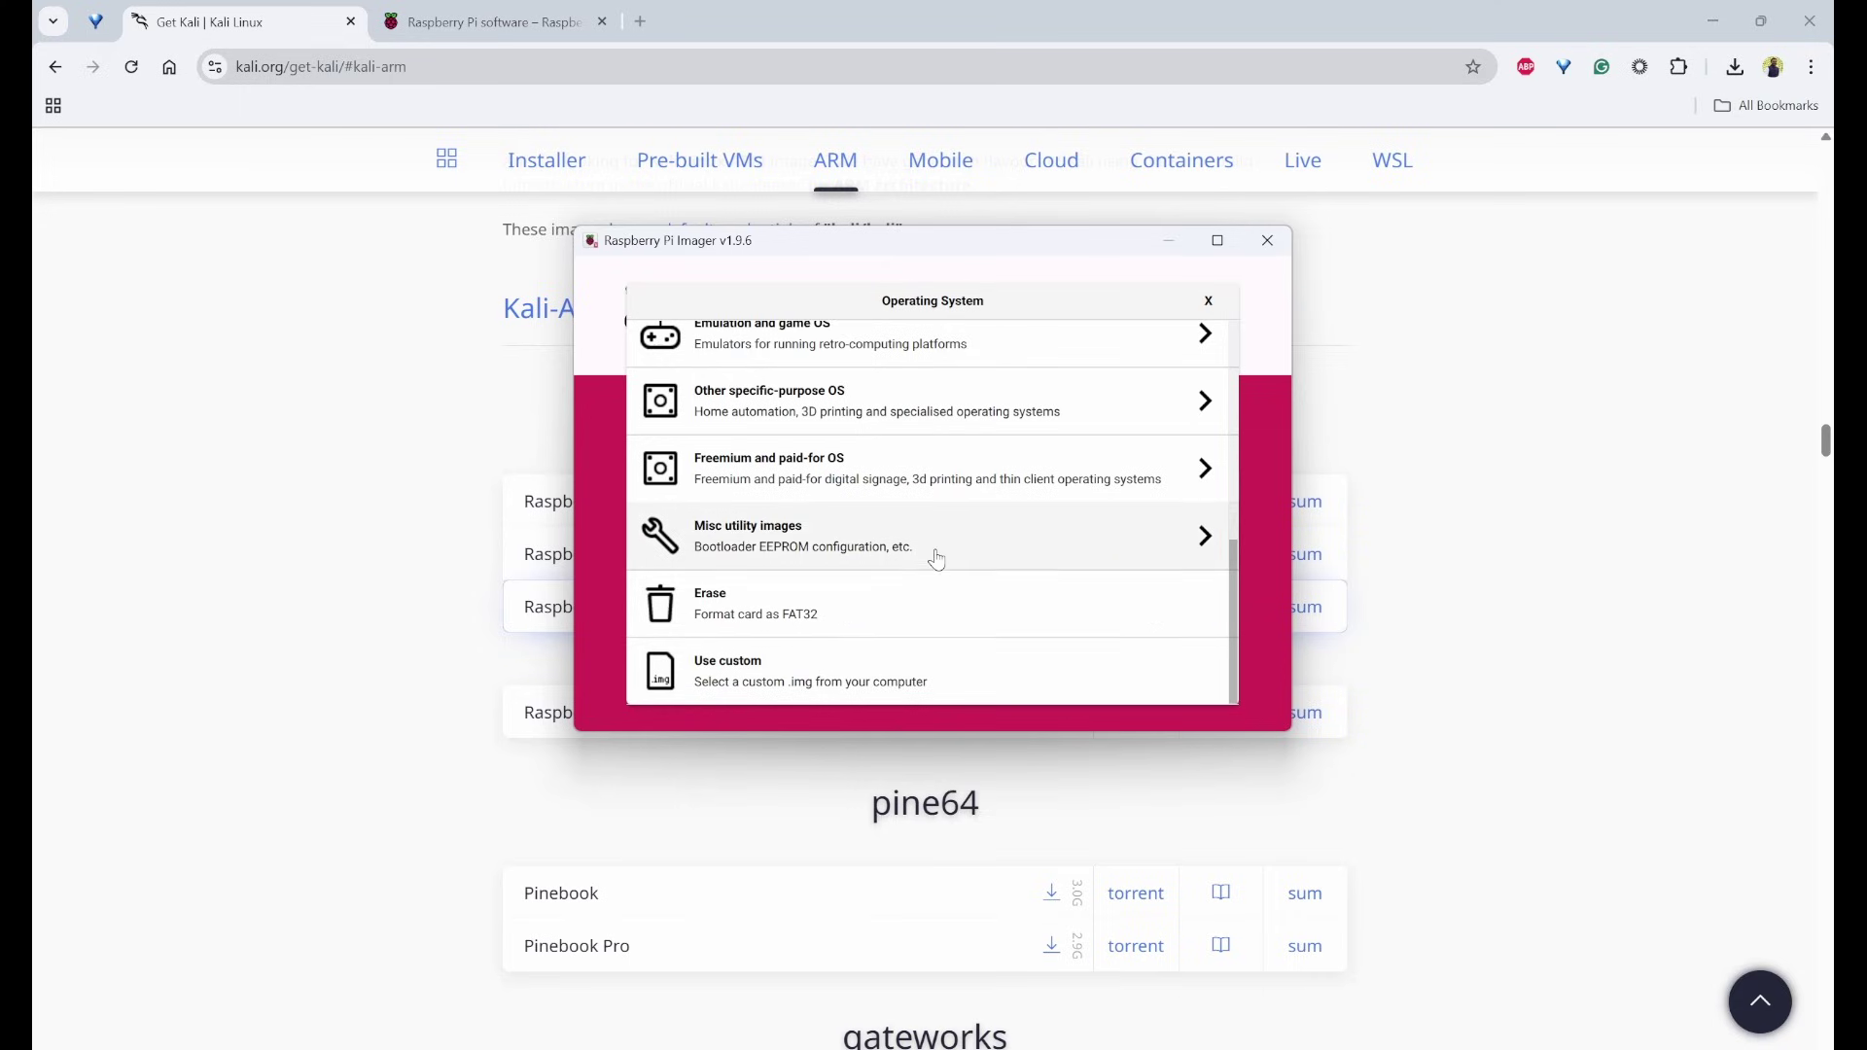
{"action": "scroll", "coordinate": [938, 554], "scroll_direction": "up", "scroll_amount": 2}
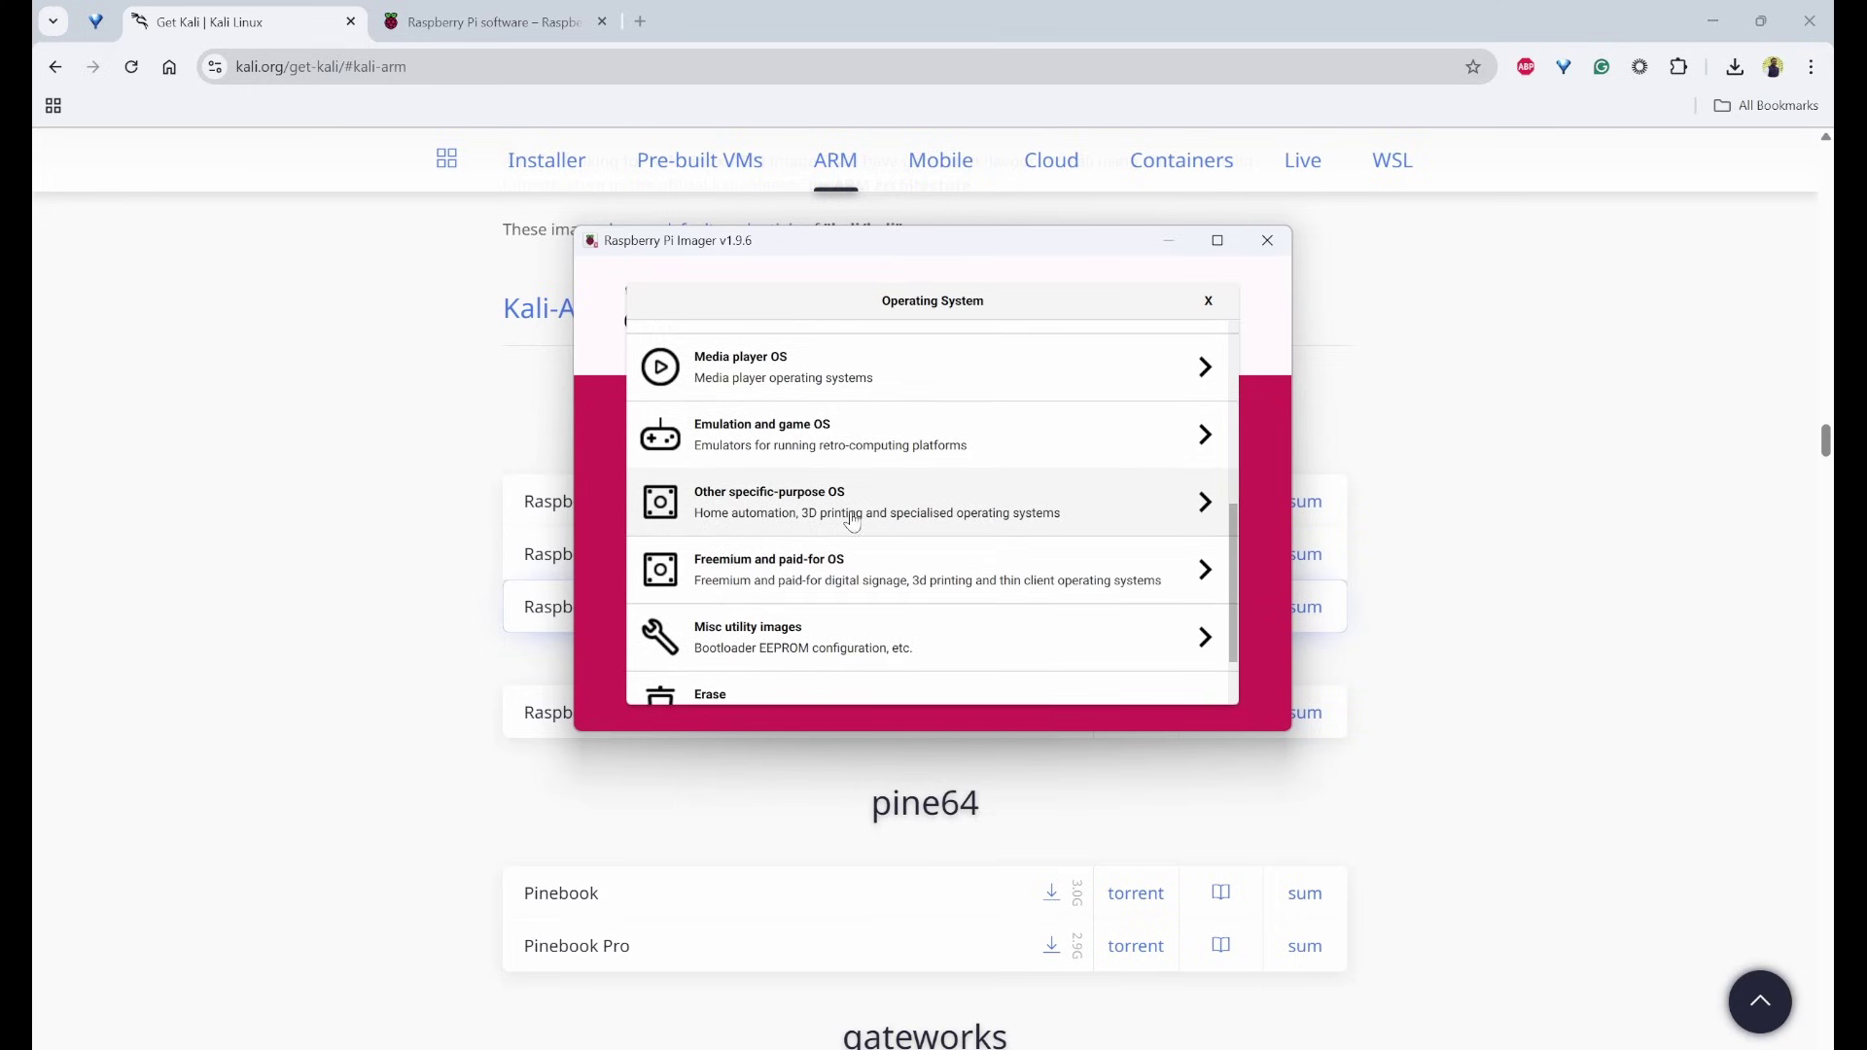
{"action": "left_click", "coordinate": [901, 503]}
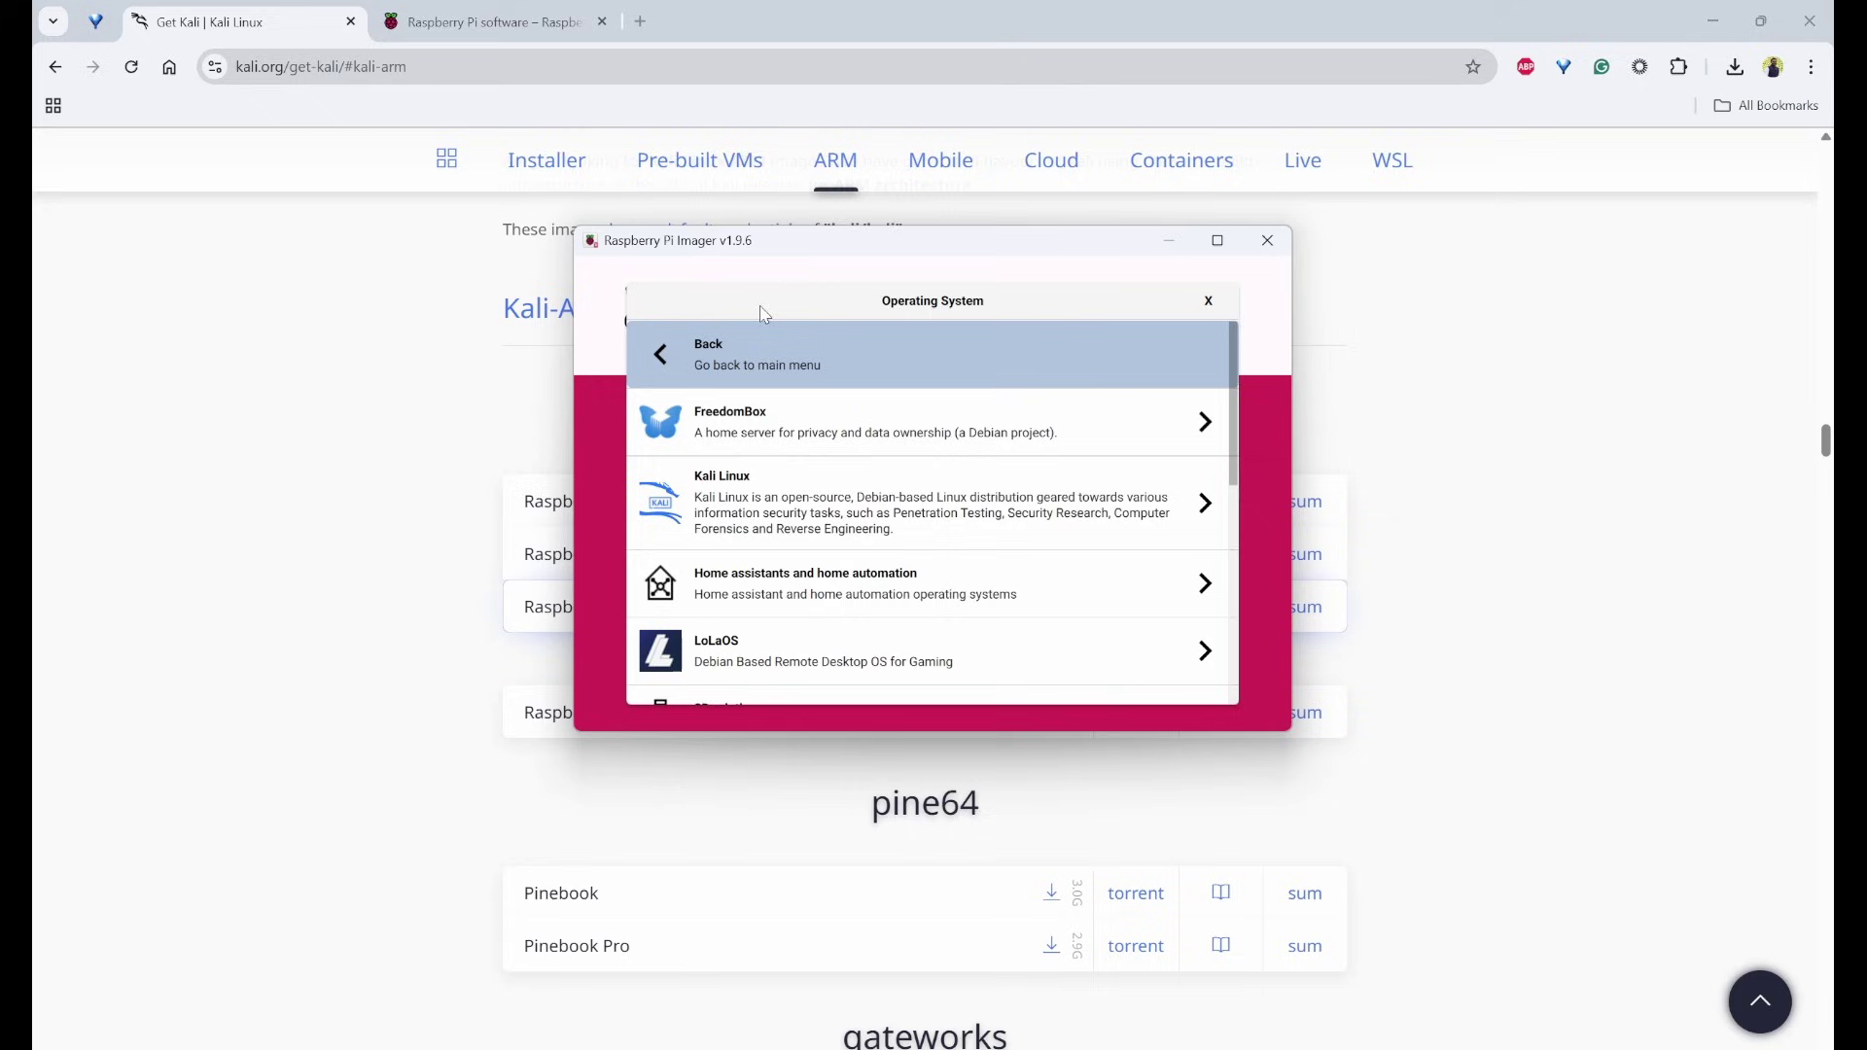
{"action": "left_click", "coordinate": [661, 360]}
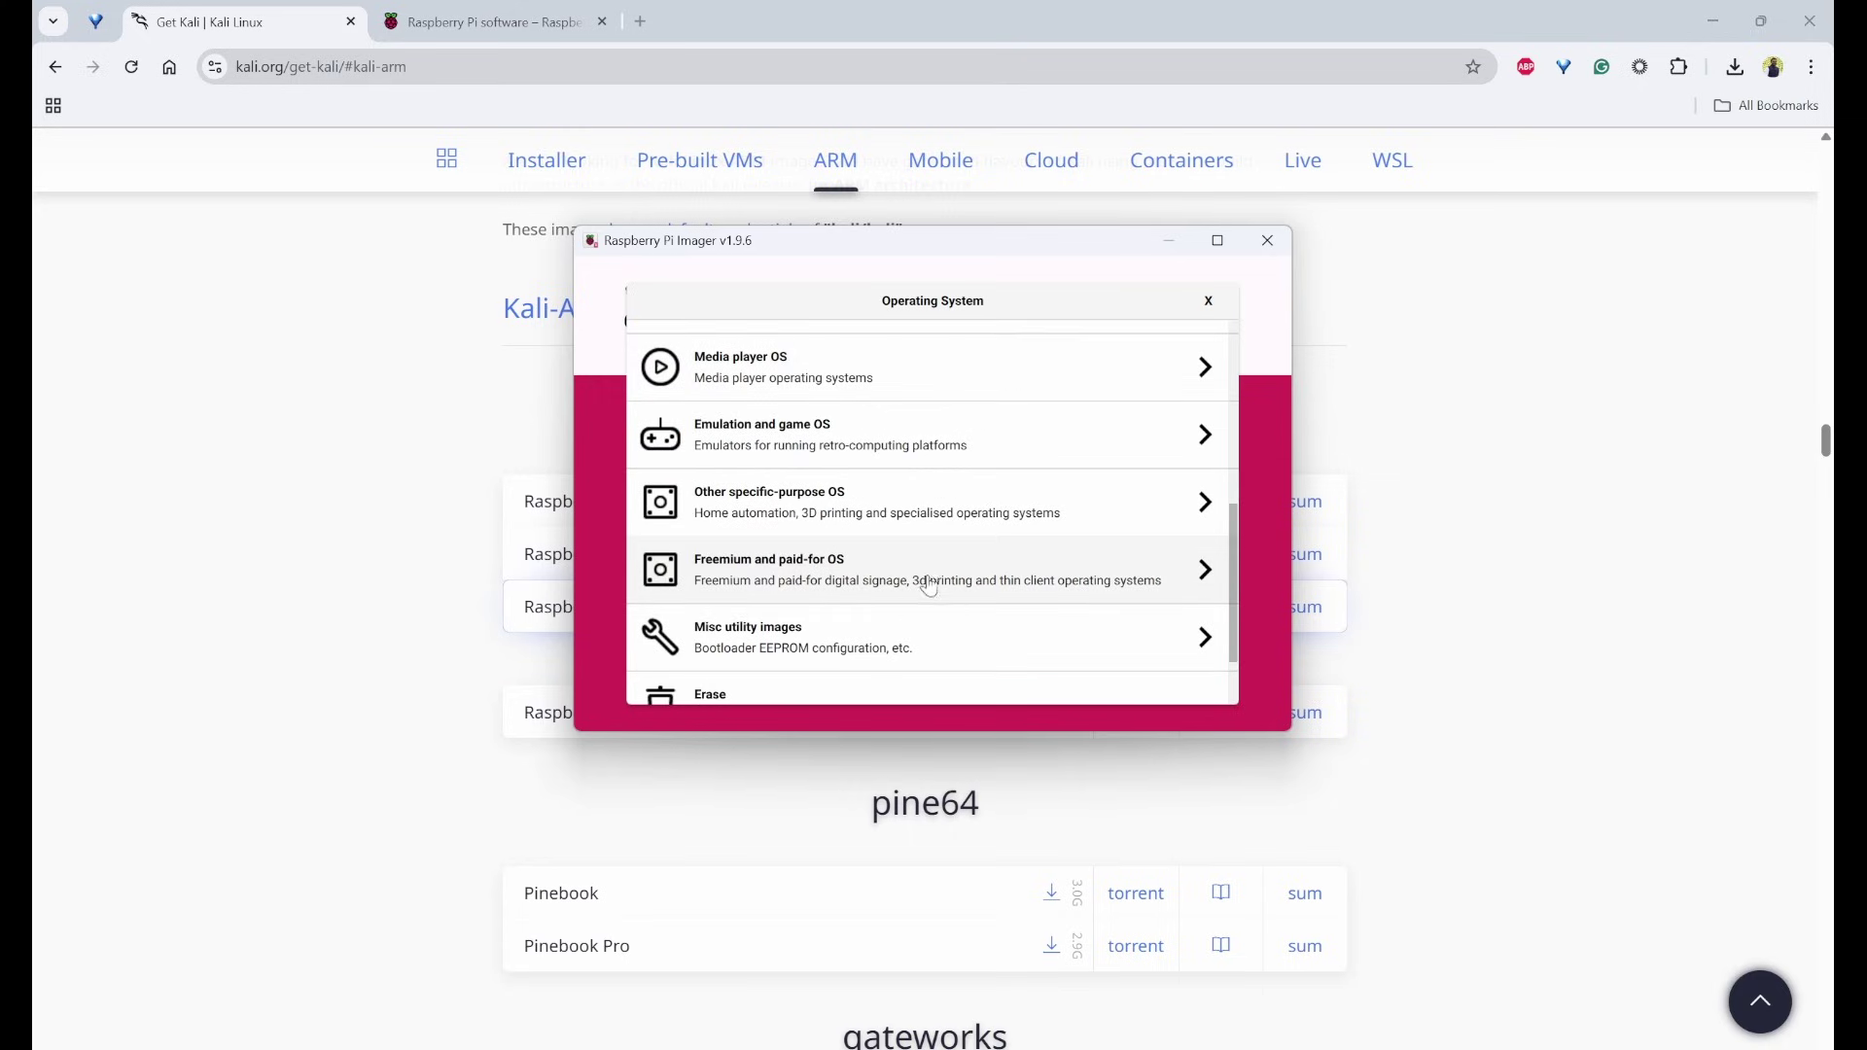
{"action": "scroll", "coordinate": [923, 522], "scroll_direction": "down", "scroll_amount": 1}
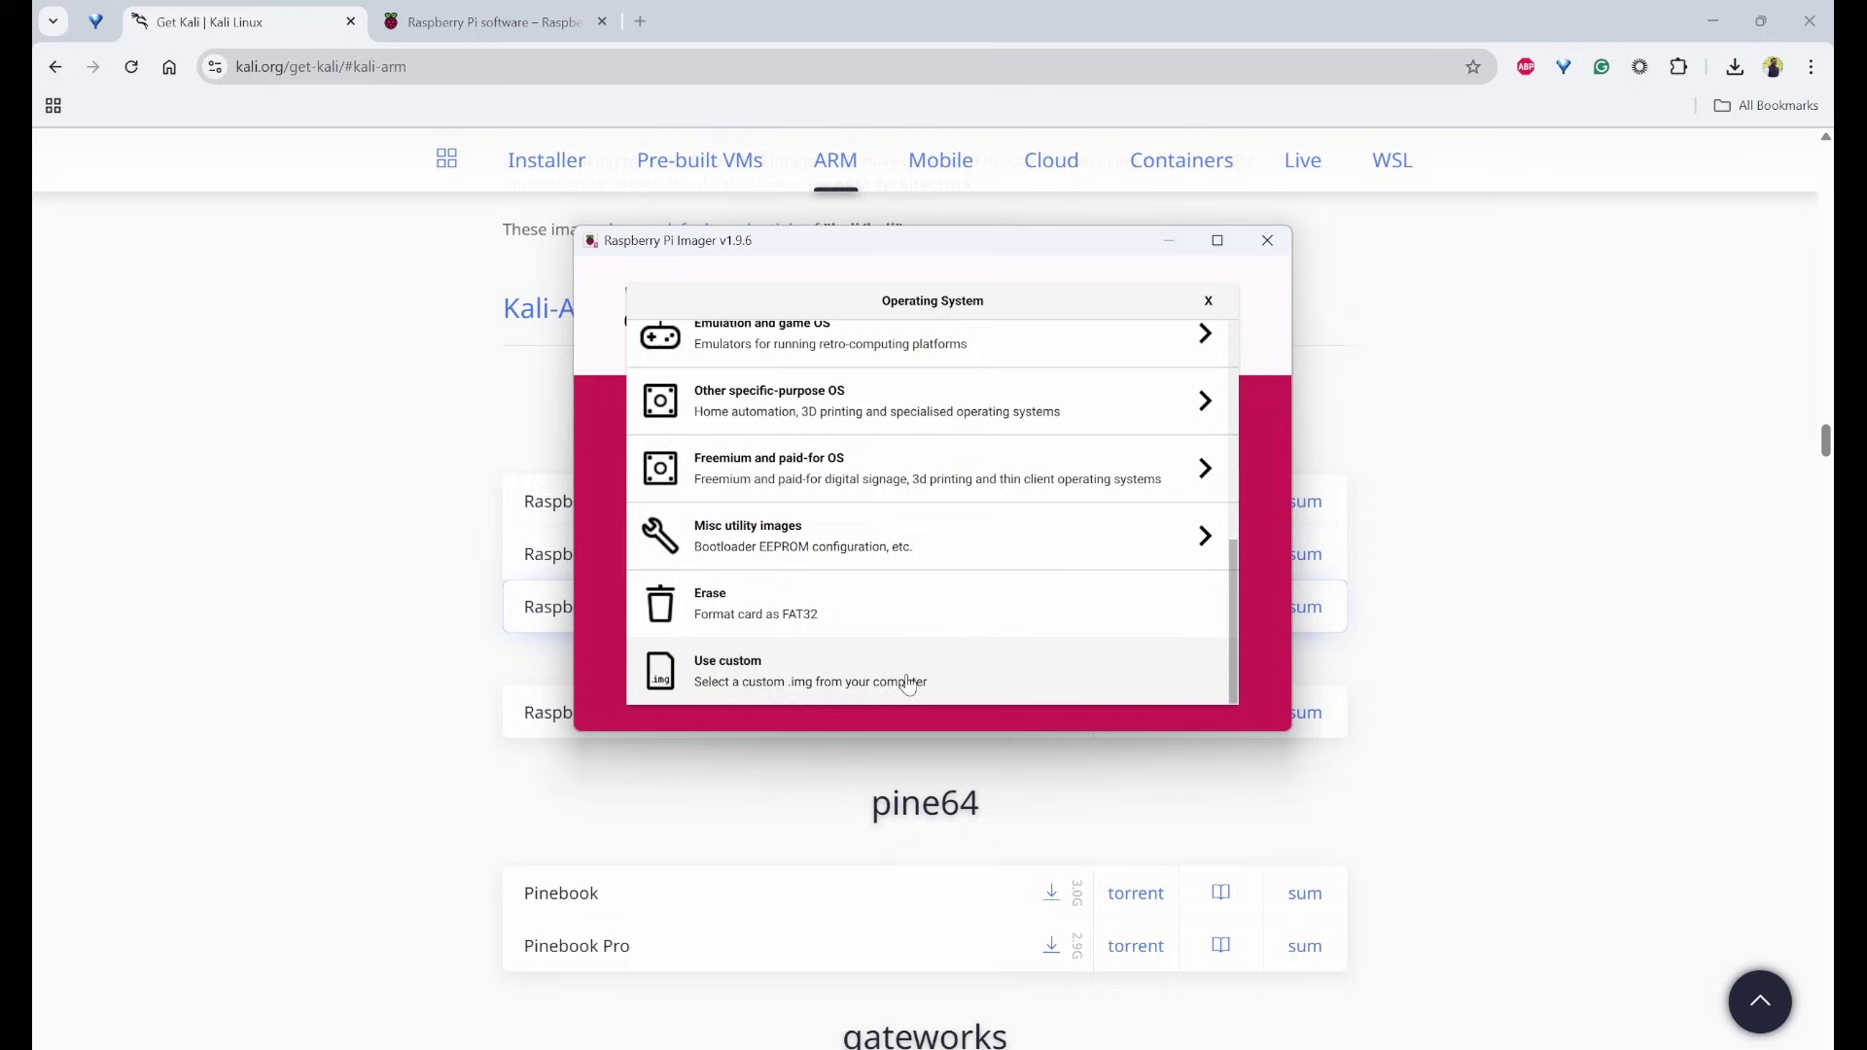
Load the kali-linux-2025.3 Raspberry Pi Zero 2 W .img.xz as a custom image
{"action": "left_click", "coordinate": [808, 678]}
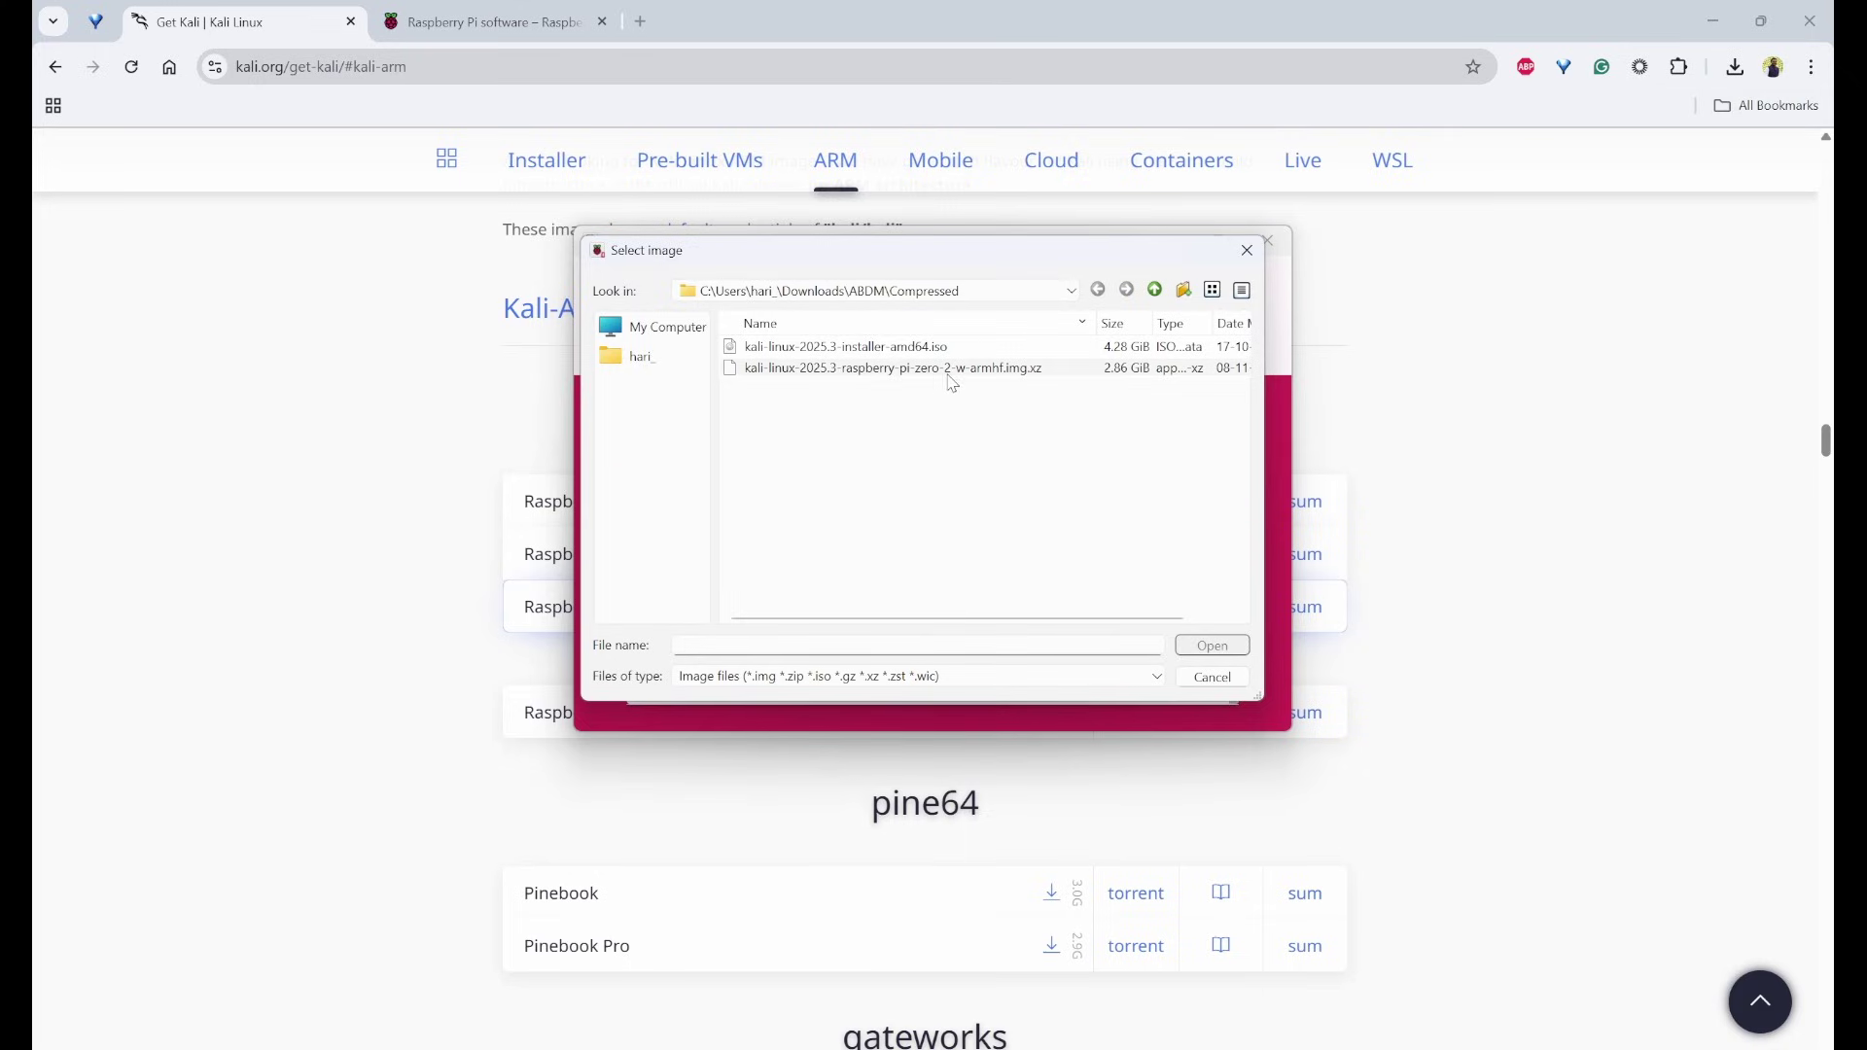
{"action": "left_click", "coordinate": [889, 370]}
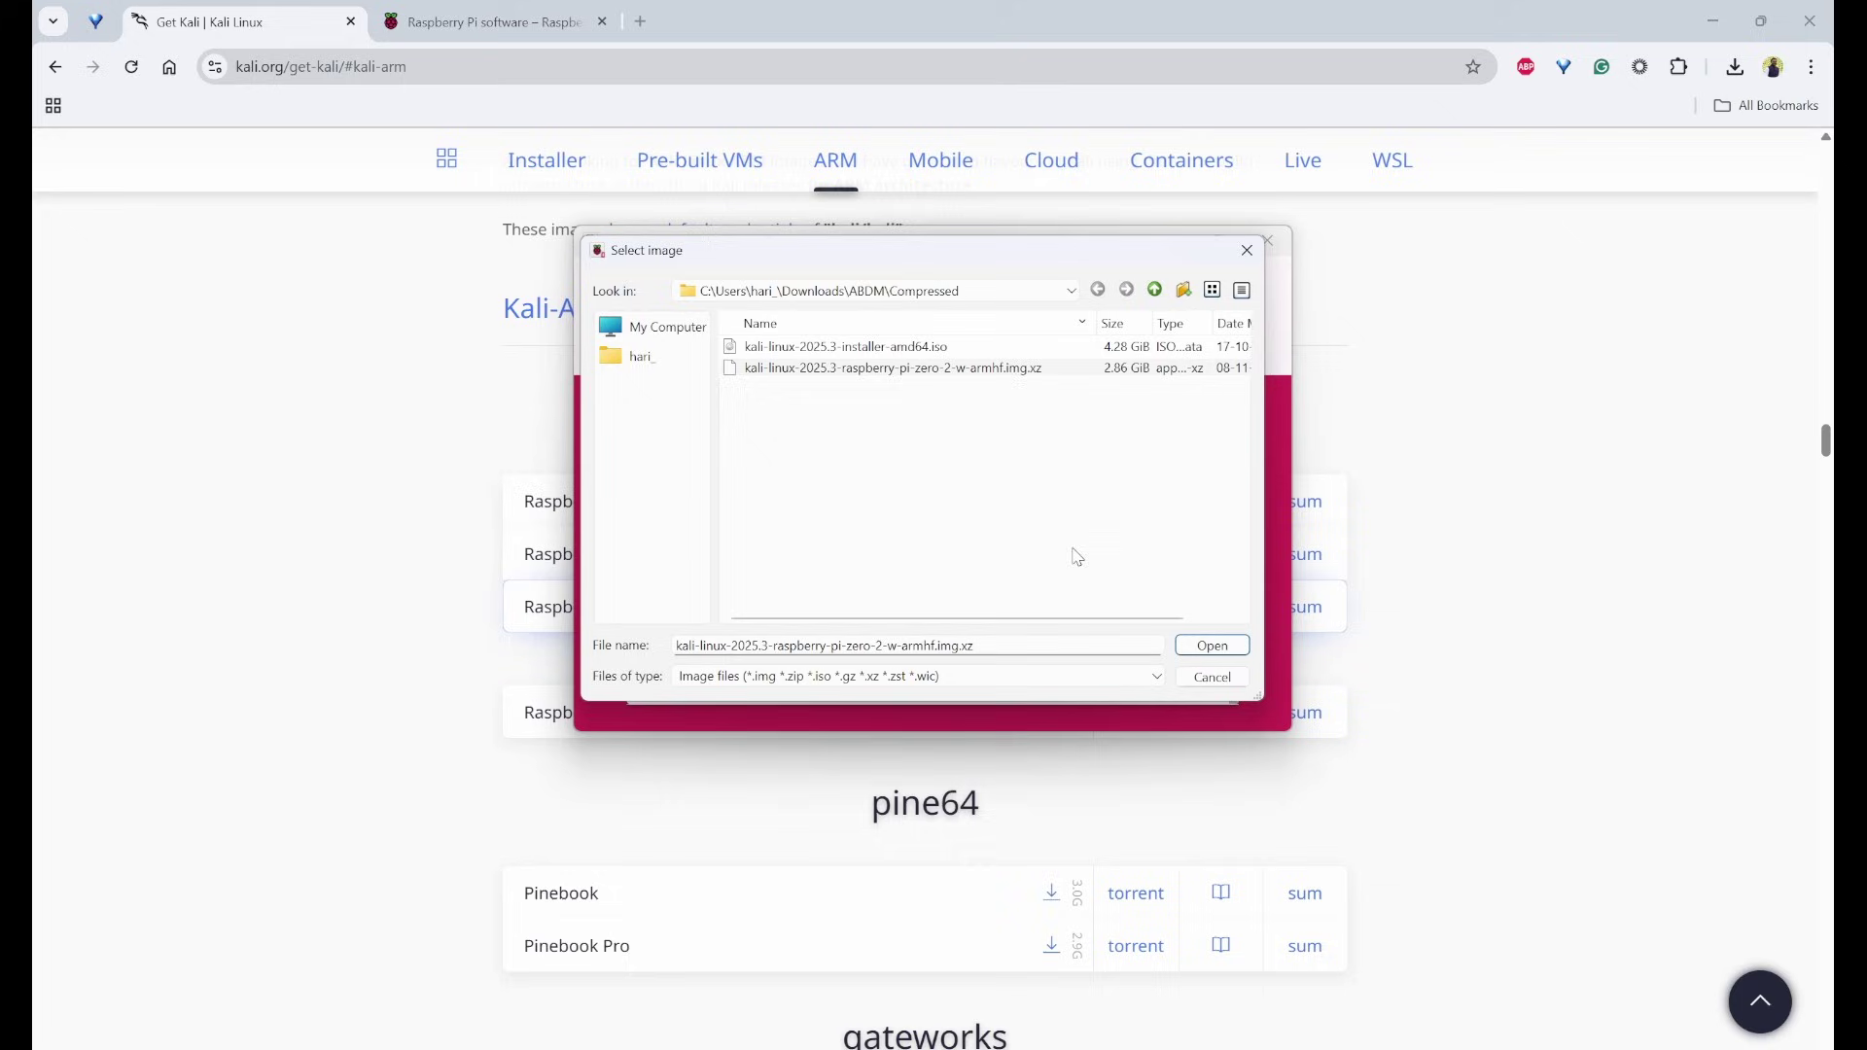
{"action": "left_click", "coordinate": [1212, 648]}
Choose the 63.3 GB Generic USB storage device as the target and continue
{"action": "left_click", "coordinate": [1137, 489]}
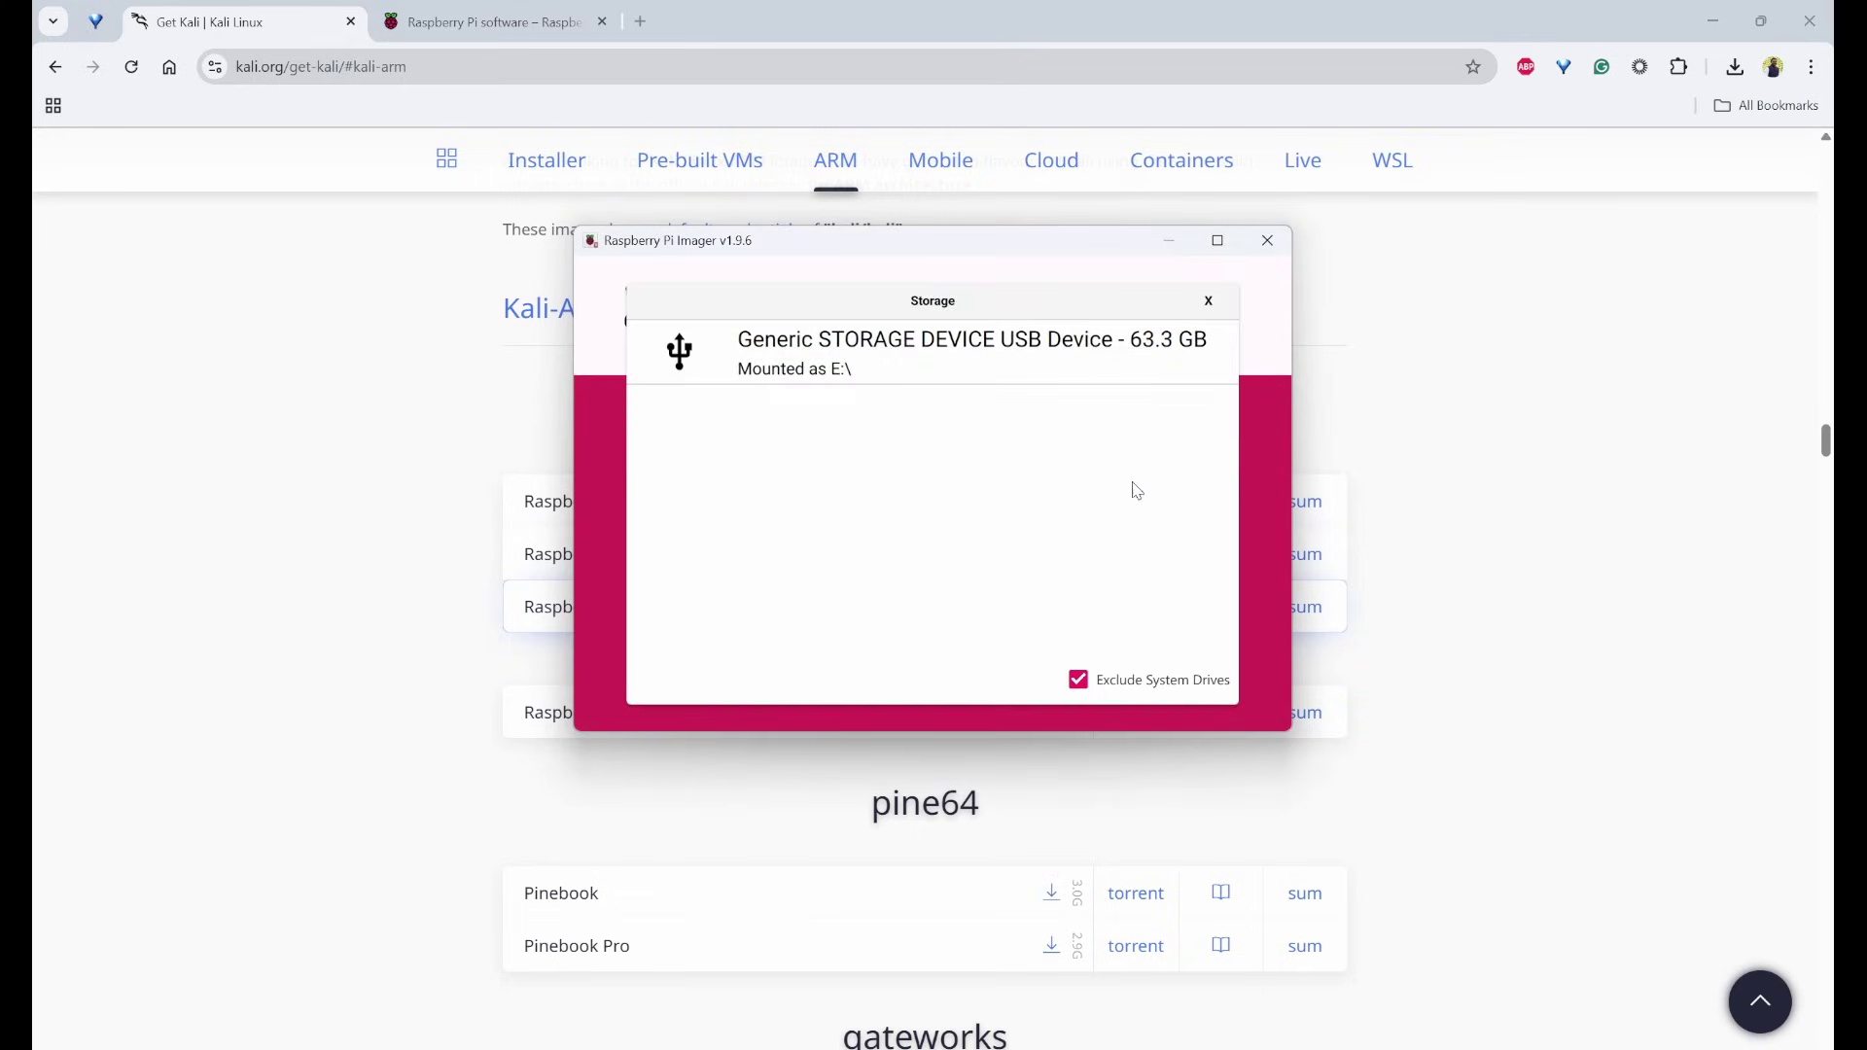
{"action": "left_click", "coordinate": [913, 350]}
{"action": "left_click", "coordinate": [1164, 641]}
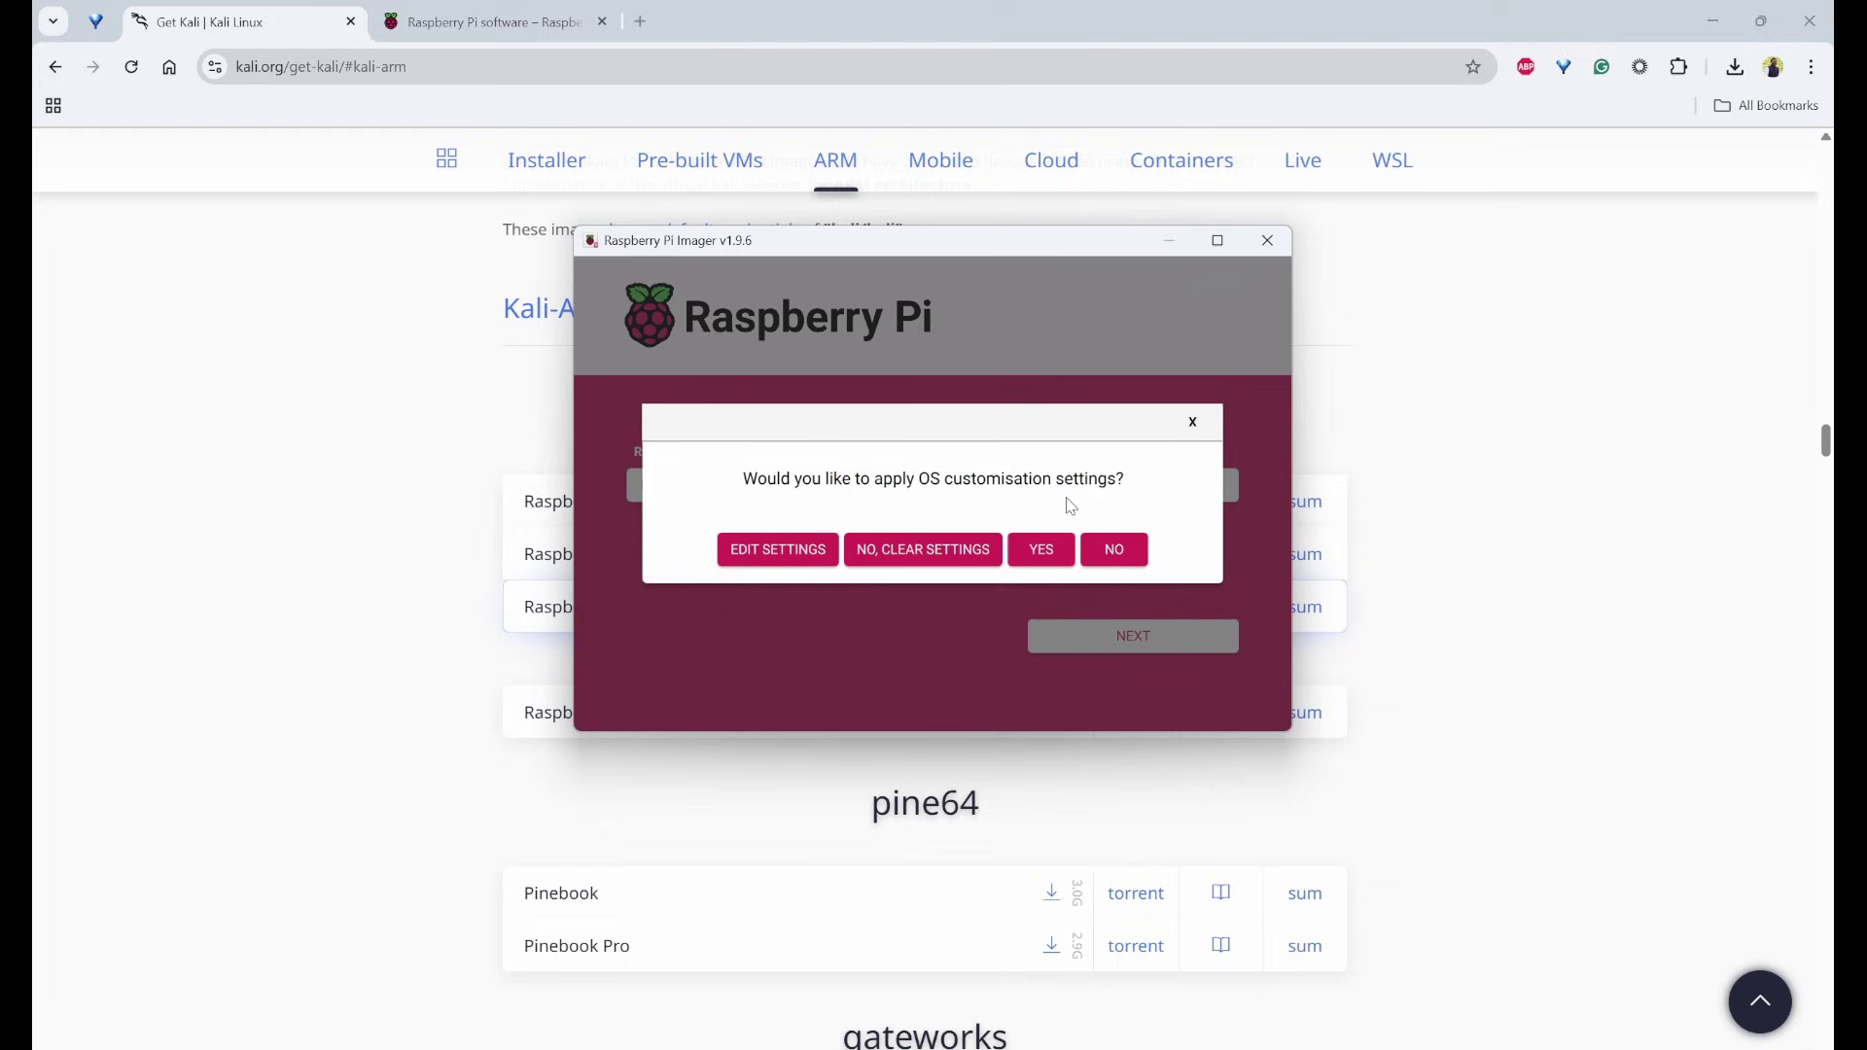
Skip OS customisation, let the Kali image write, and dismiss the Write Successful notice
{"action": "left_click", "coordinate": [1122, 551]}
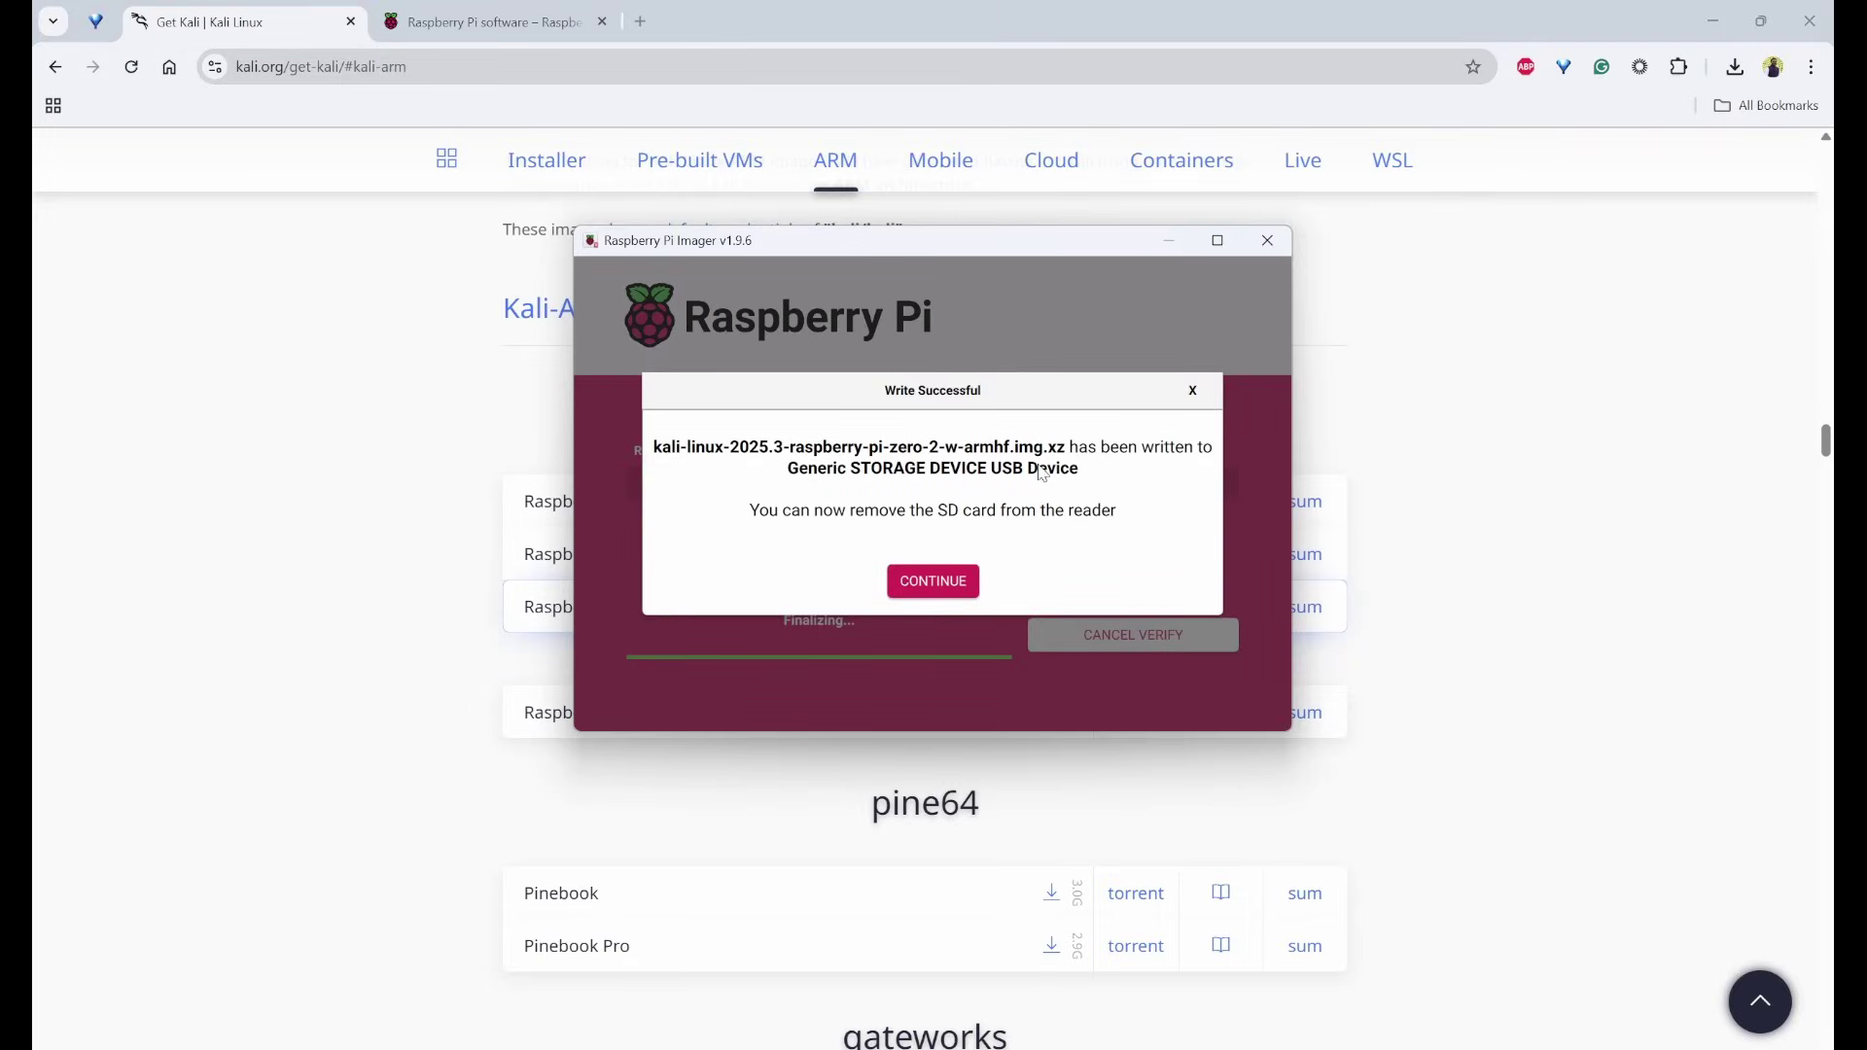
{"action": "left_click", "coordinate": [932, 580]}
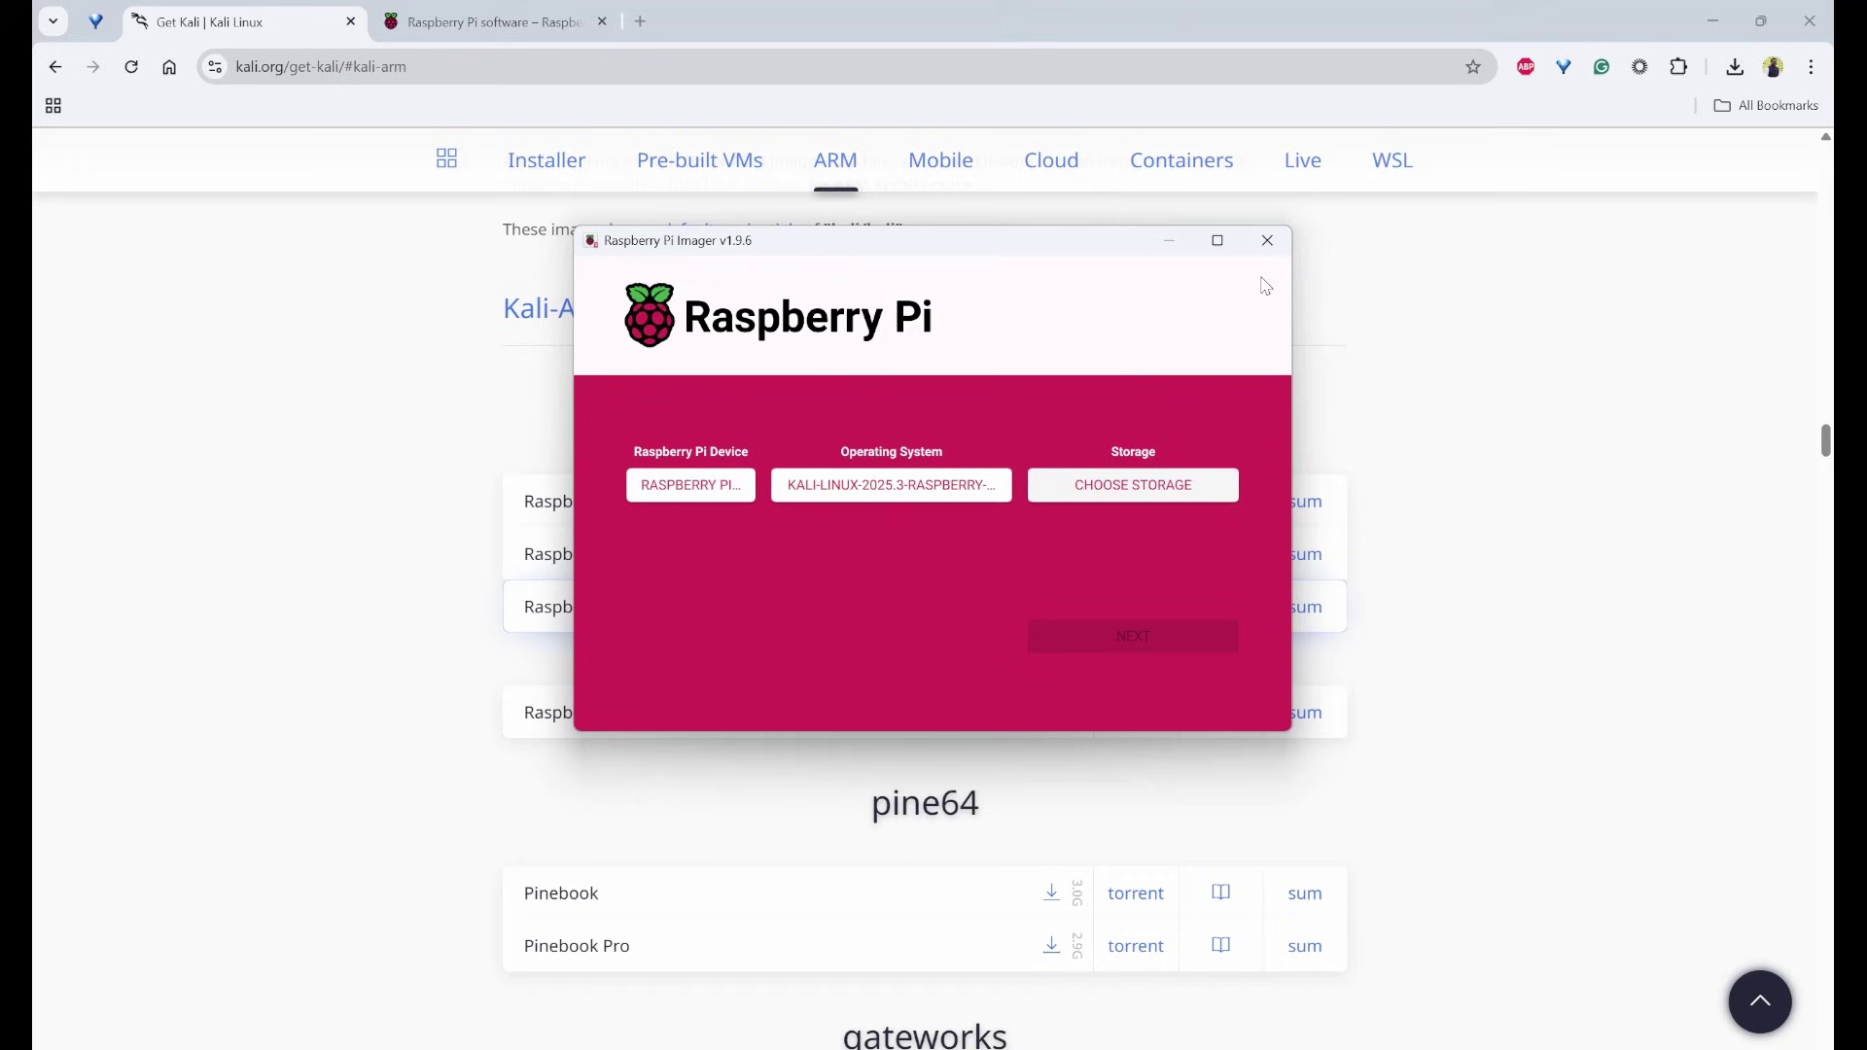
Close Imager and create a blank file on BOOT (E:) renamed ssh without the .txt extension
{"action": "left_click", "coordinate": [1266, 240]}
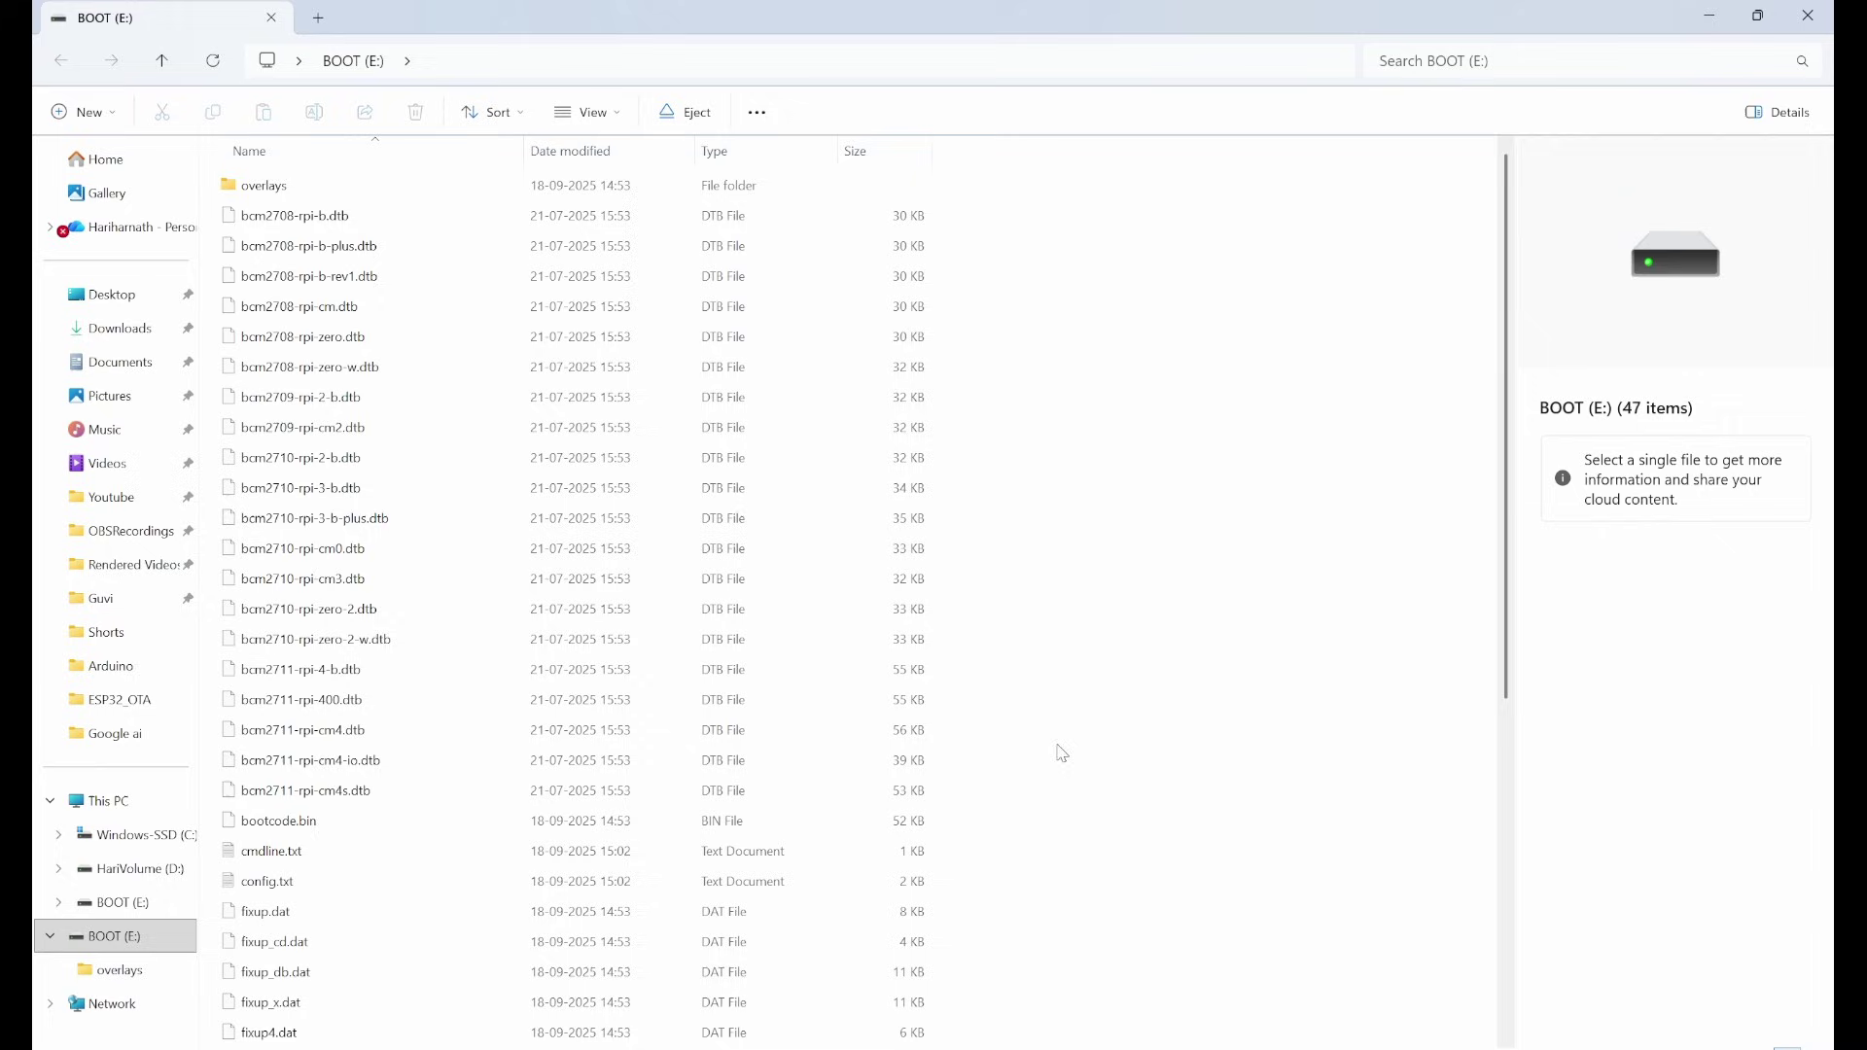
{"action": "scroll", "coordinate": [1228, 574], "scroll_direction": "down", "scroll_amount": 6}
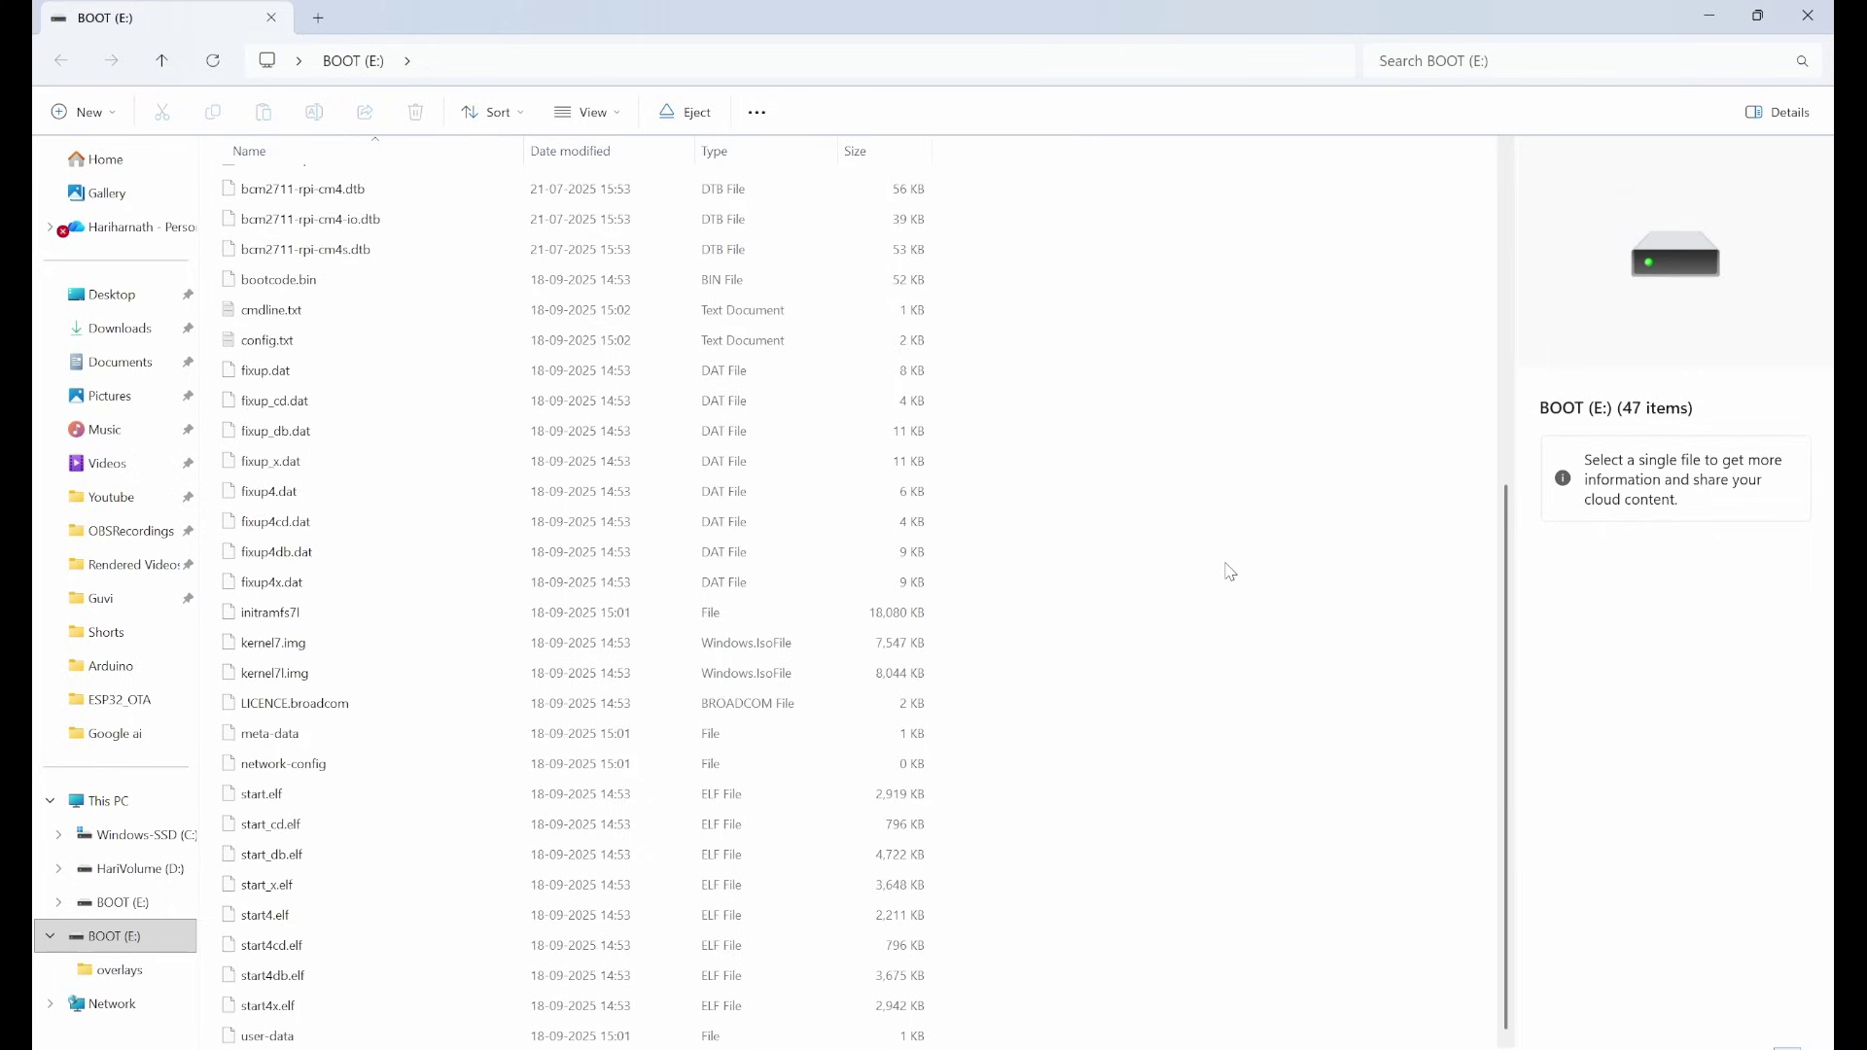
{"action": "scroll", "coordinate": [1228, 572], "scroll_direction": "up", "scroll_amount": 6}
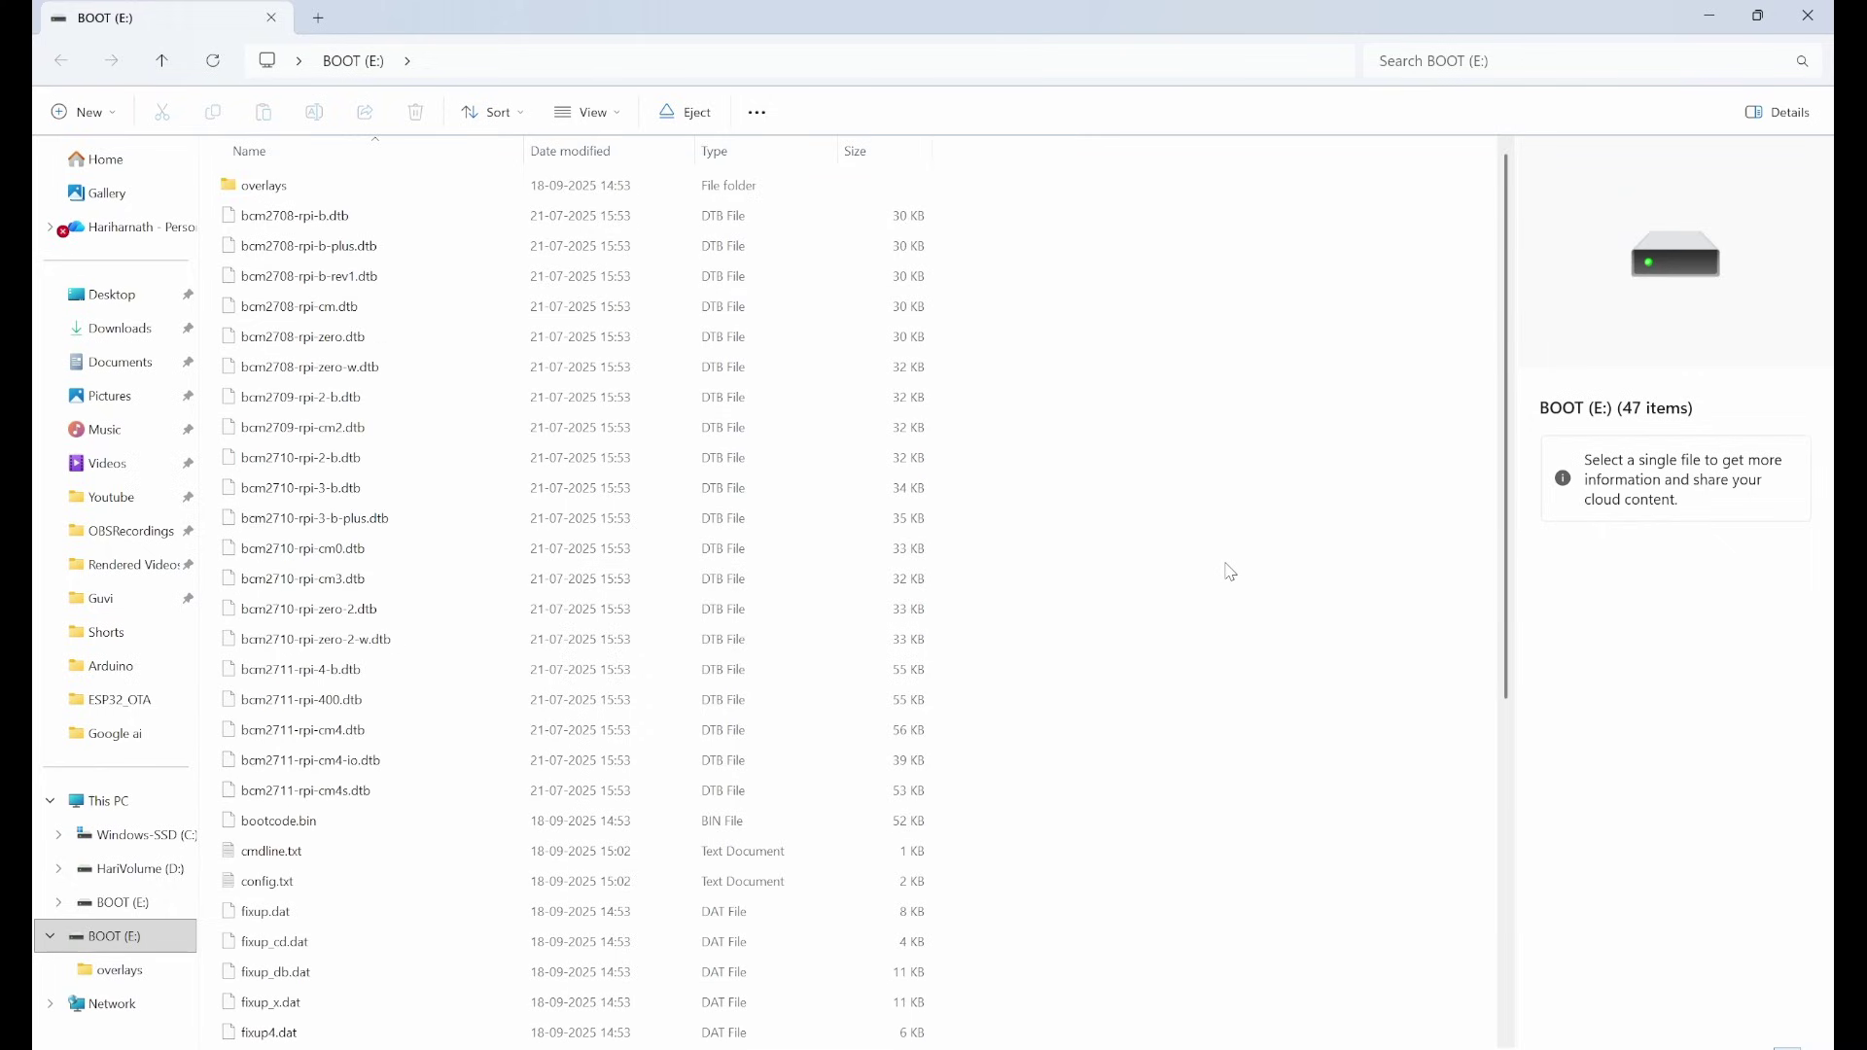
{"action": "right_click", "coordinate": [1151, 572]}
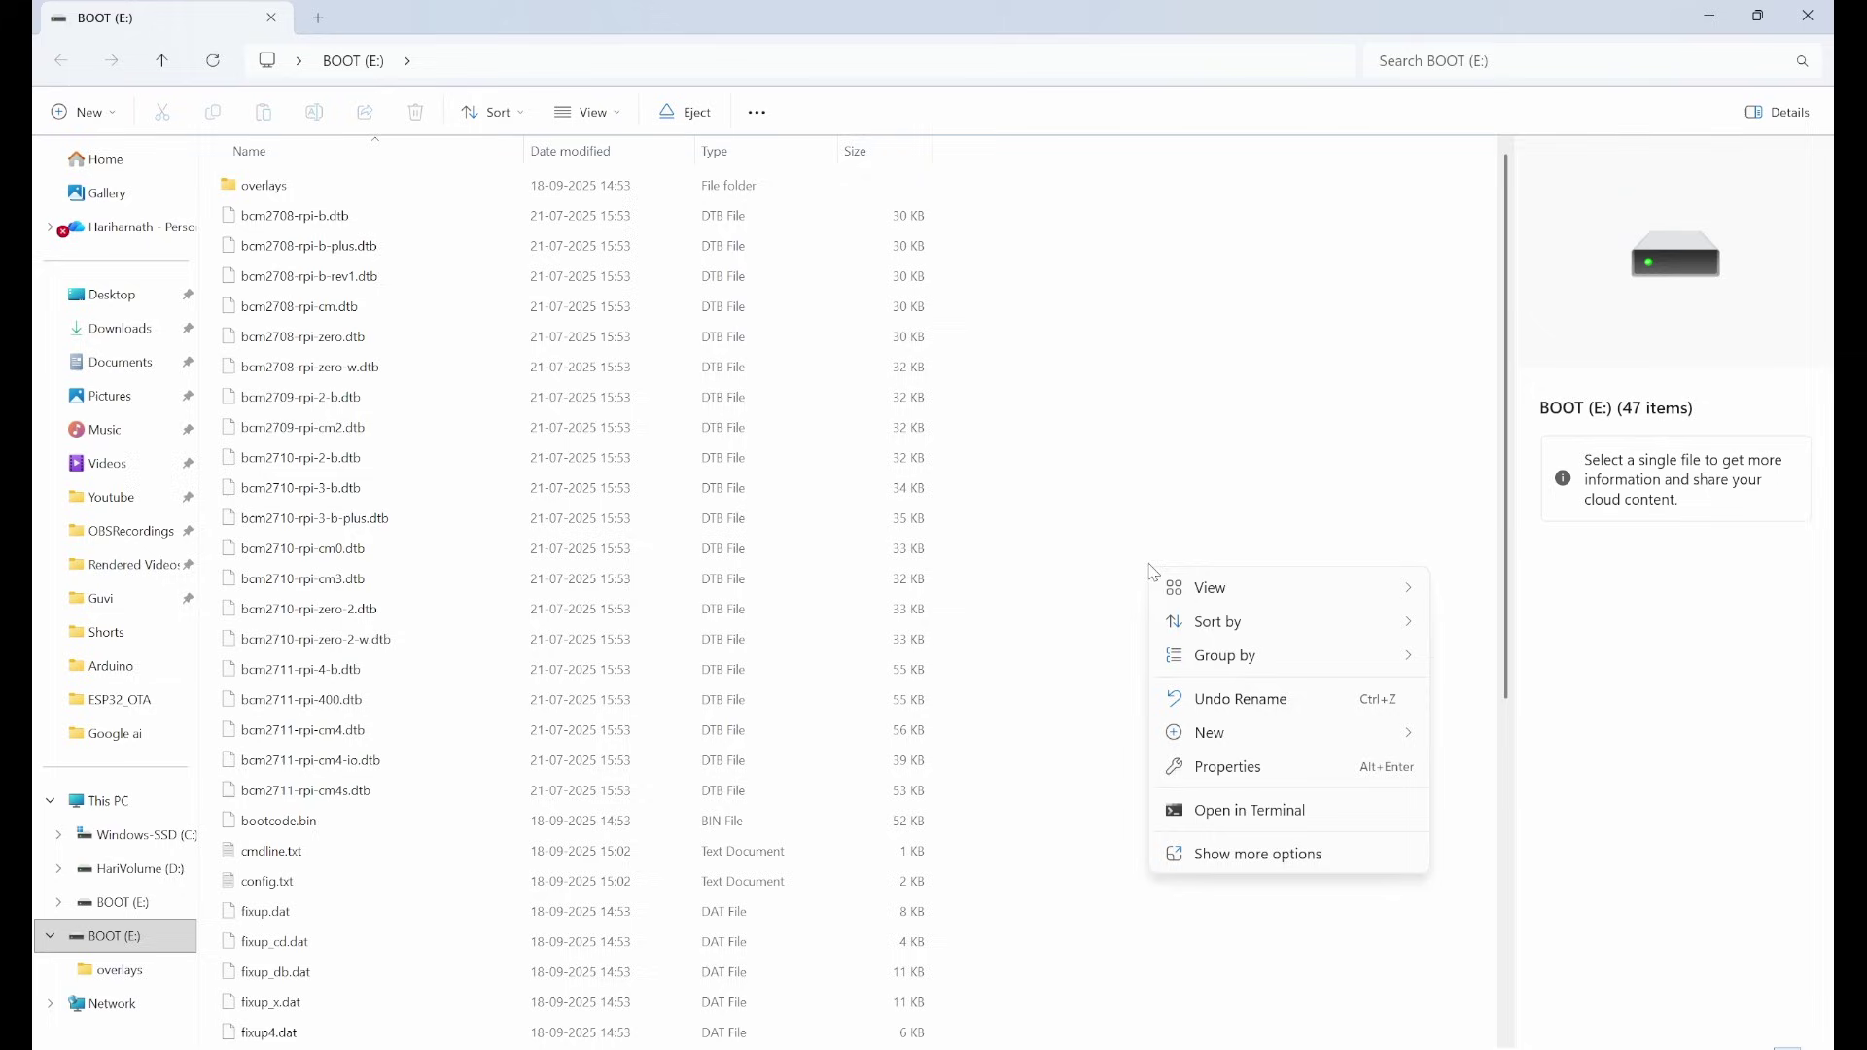
{"action": "mouse_move", "coordinate": [1272, 745]}
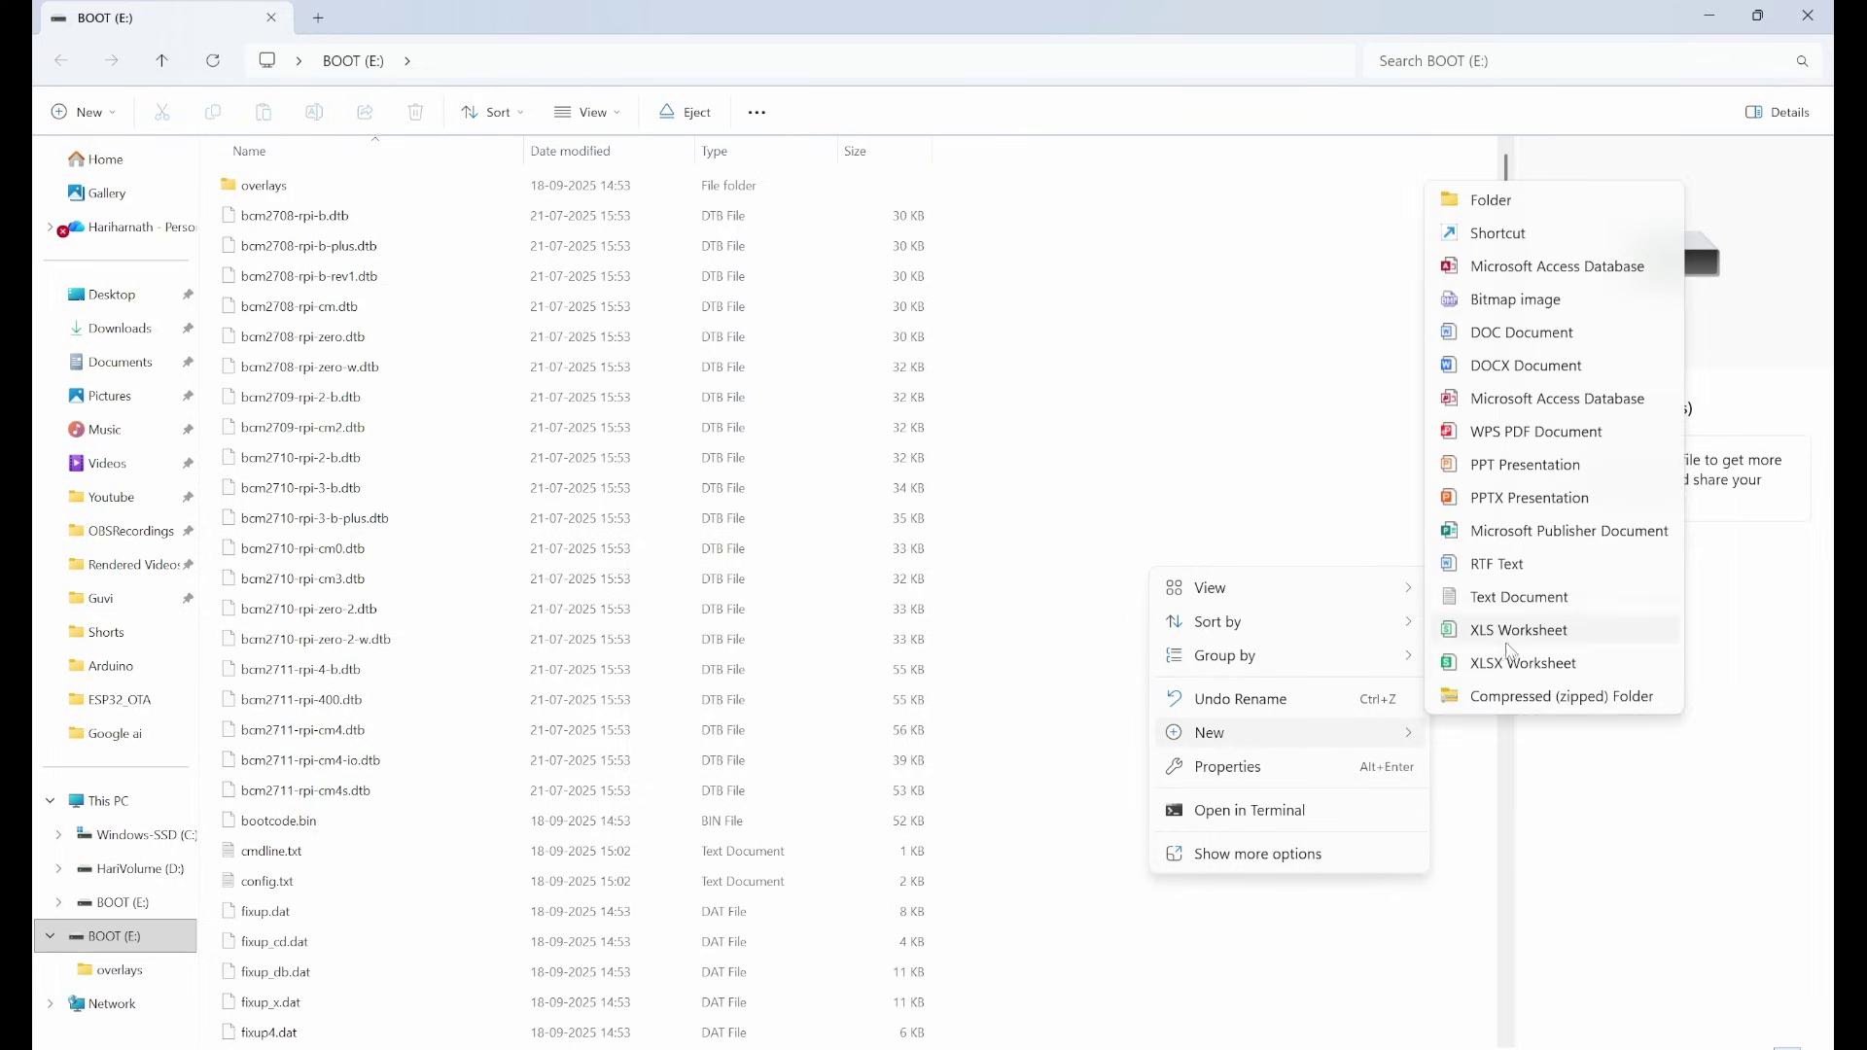
{"action": "left_click", "coordinate": [1557, 598]}
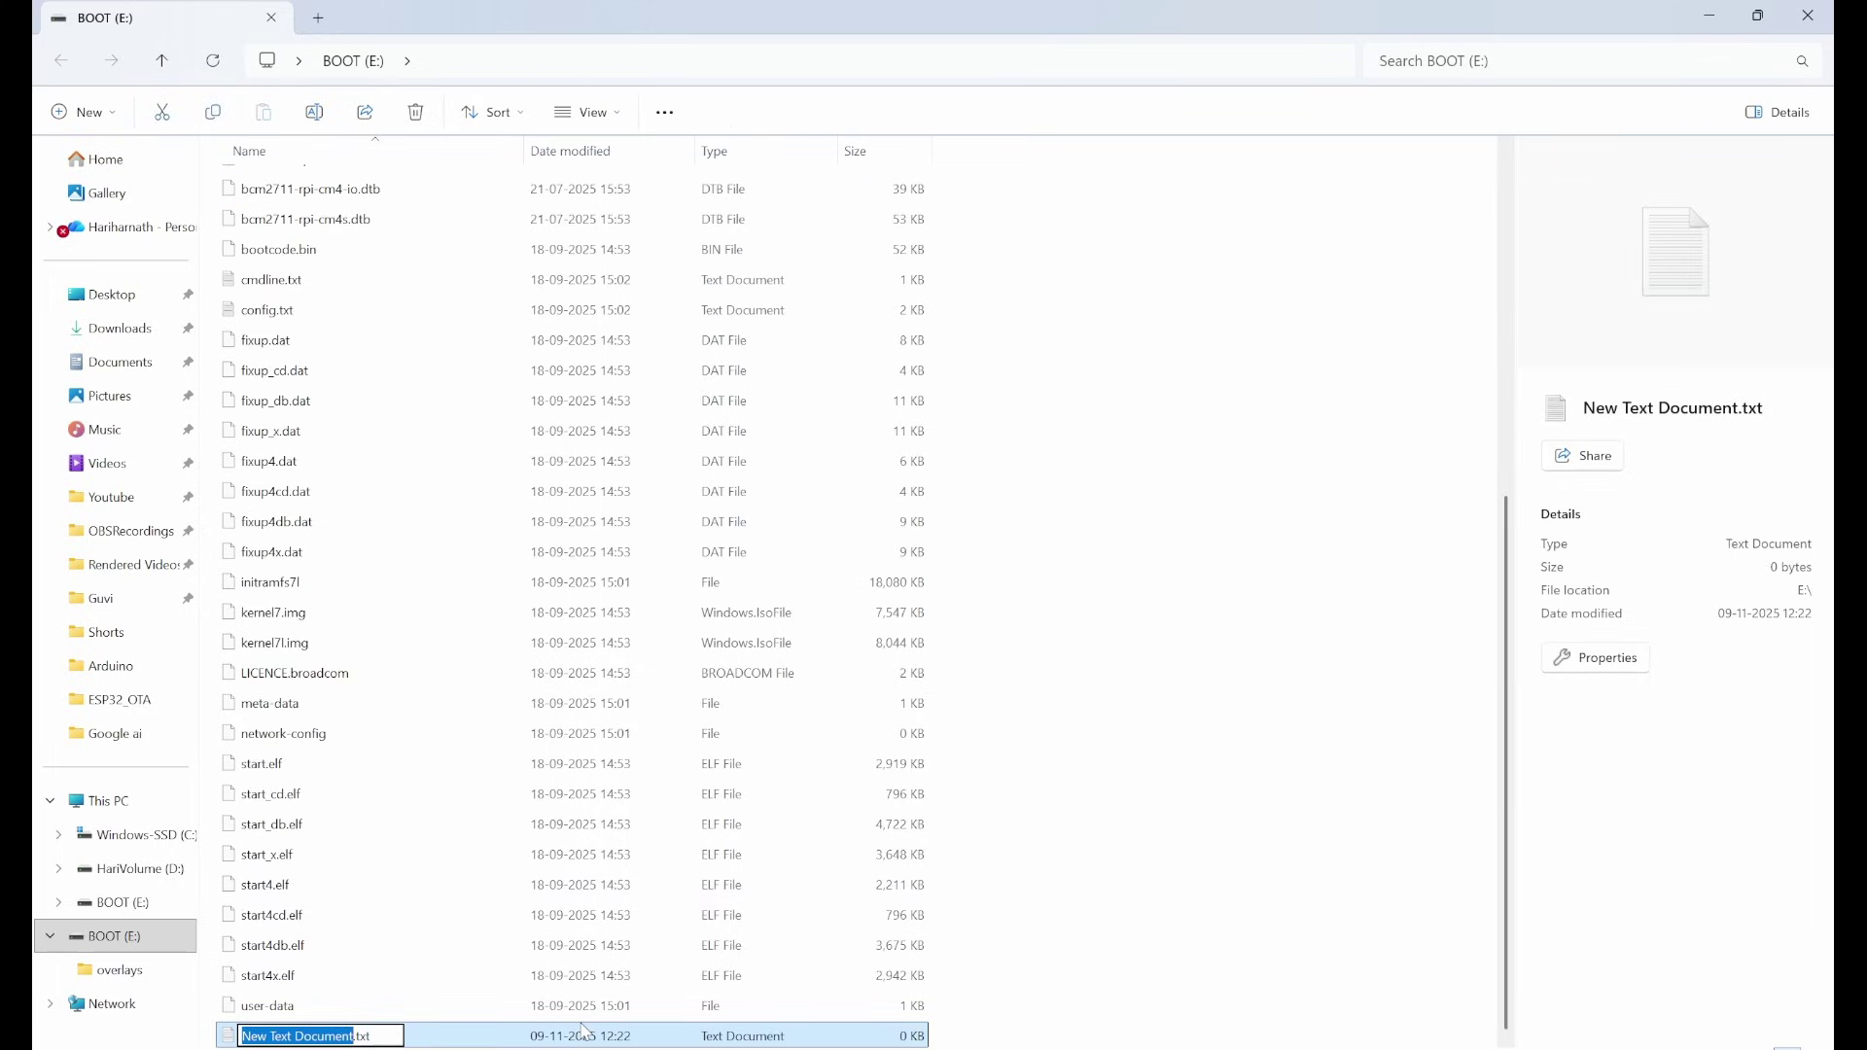
{"action": "type", "text": "ssh"}
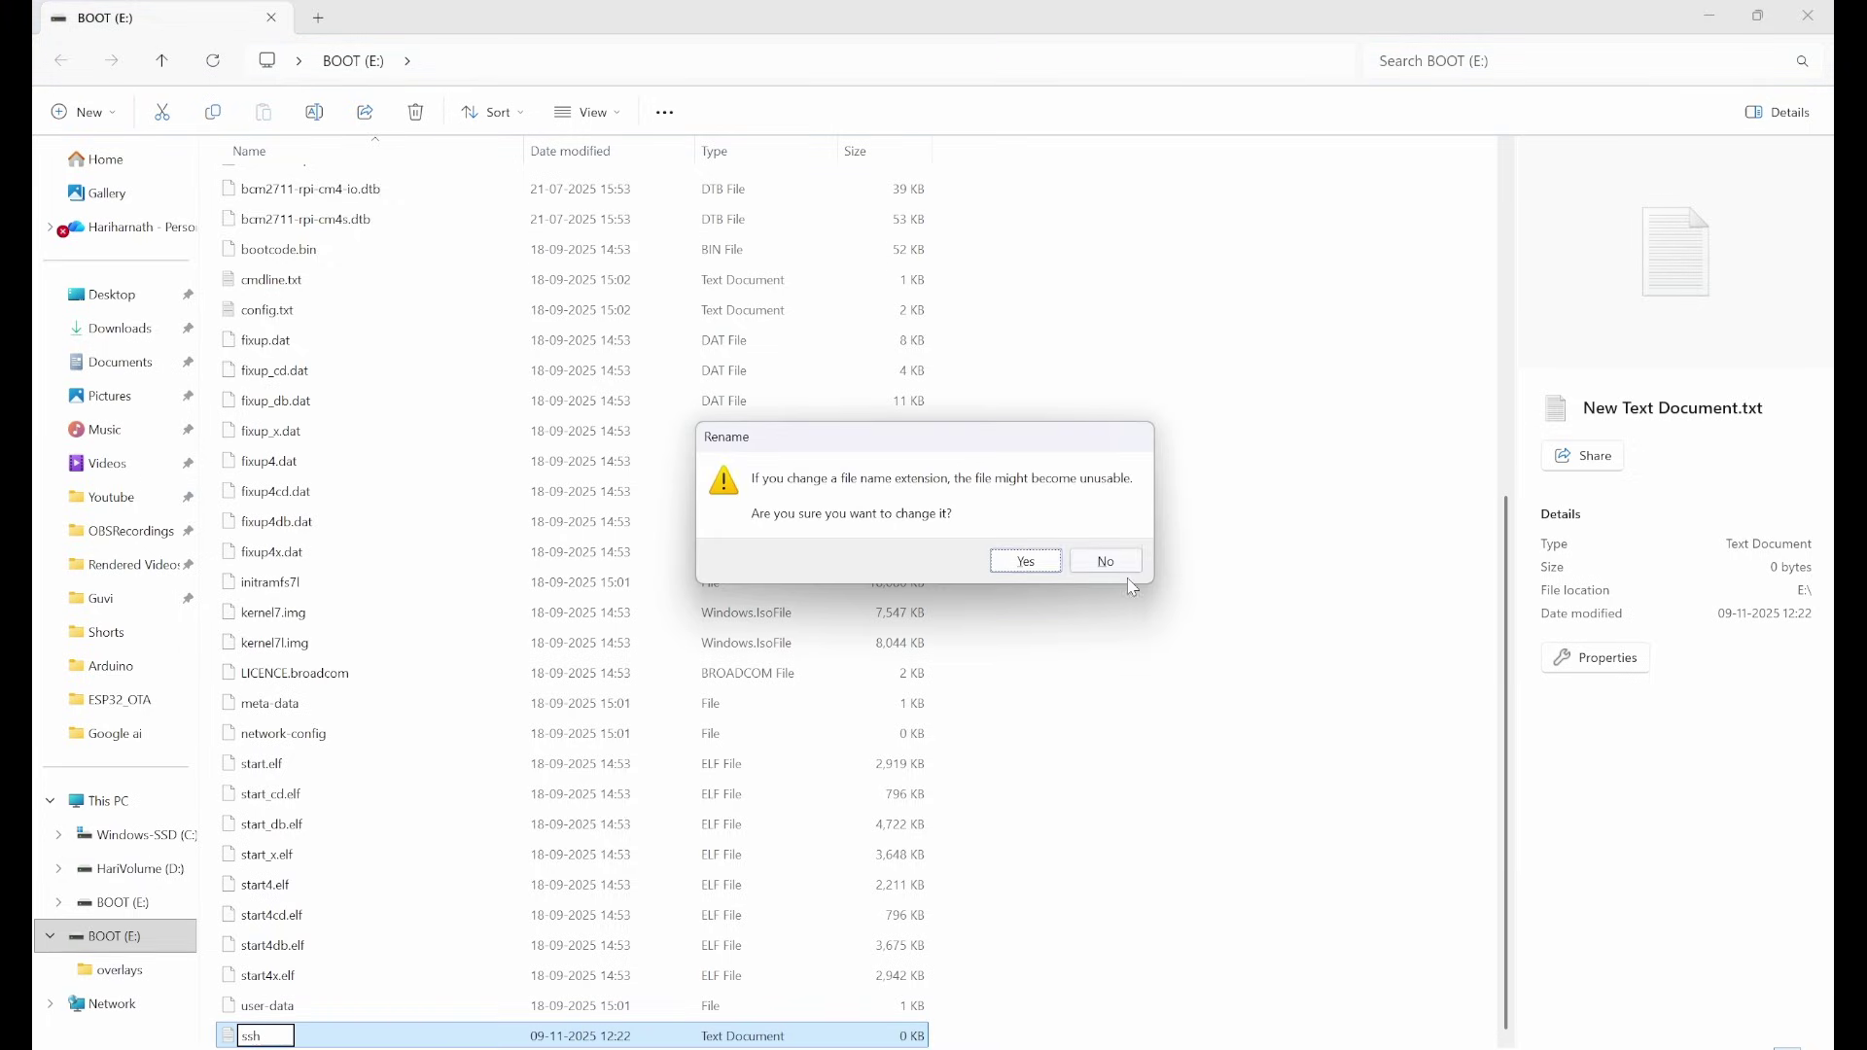
{"action": "left_click", "coordinate": [1034, 566]}
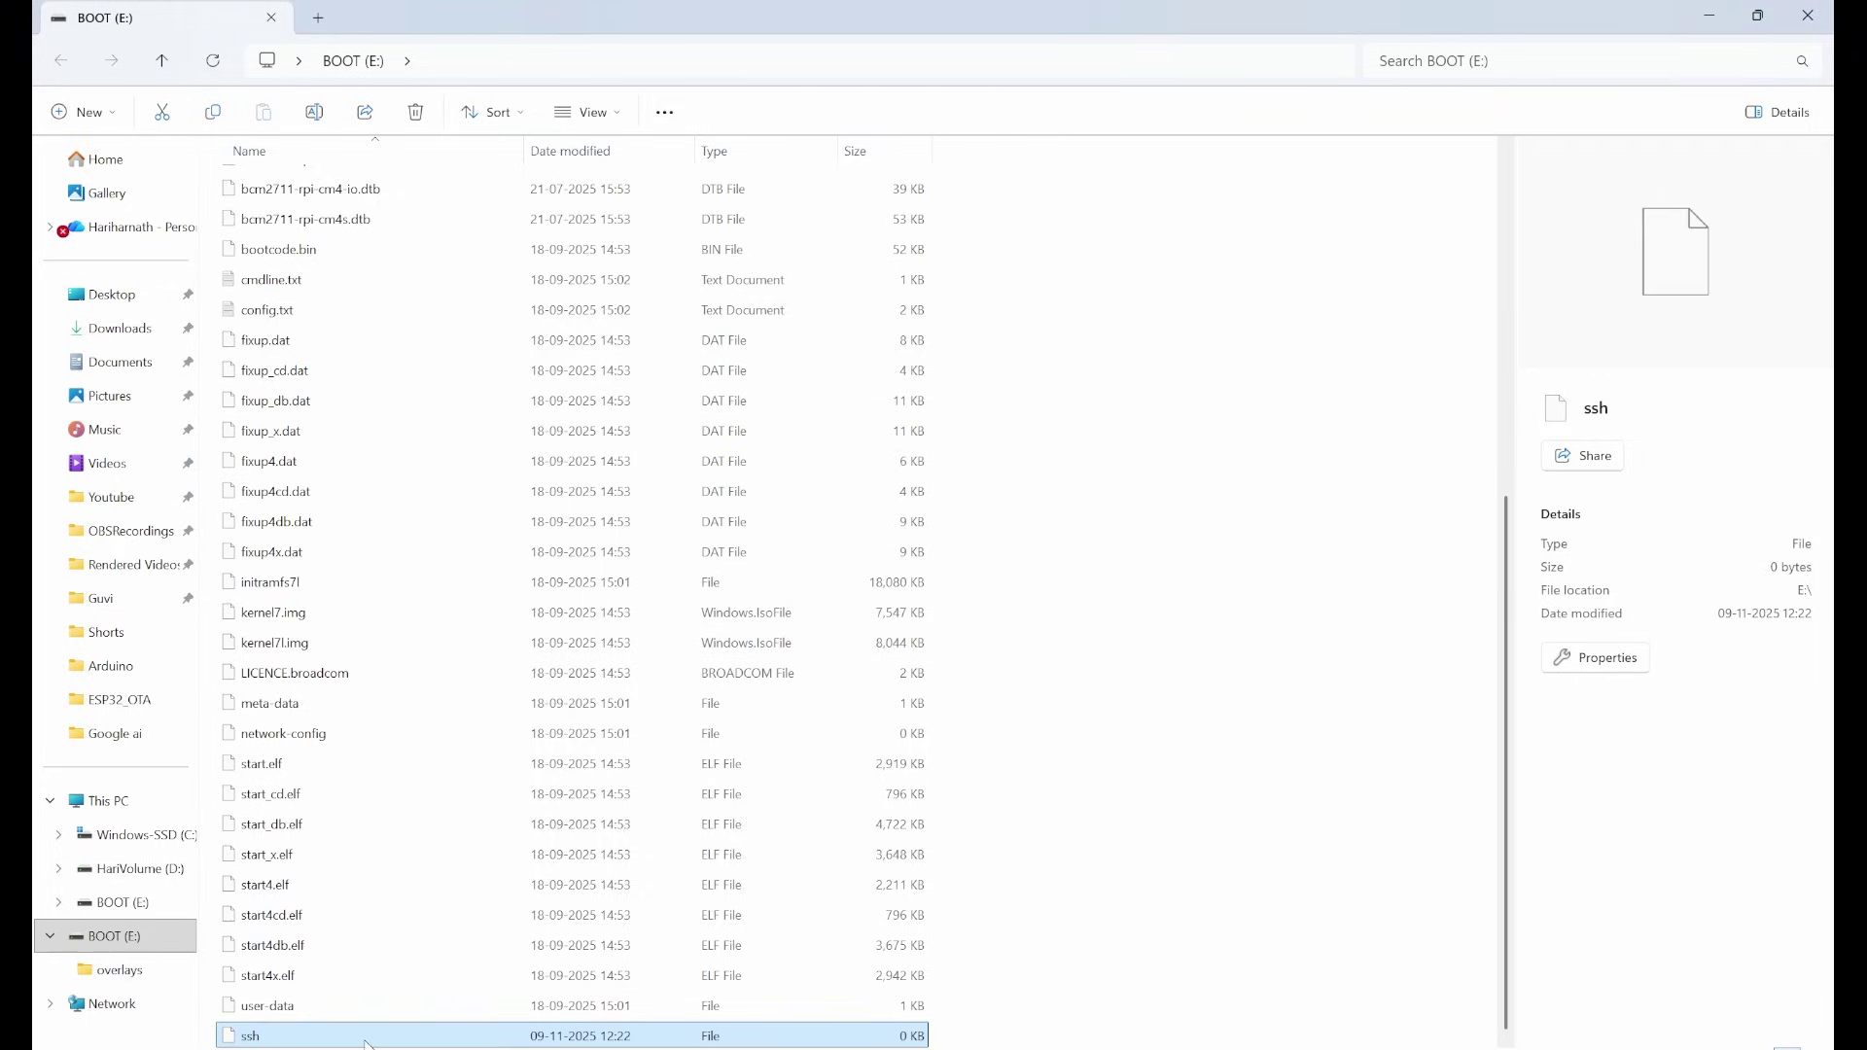
Create a blank file on BOOT (E:) renamed wpa_supplicant.conf, confirming the extension change
{"action": "right_click", "coordinate": [1082, 497]}
{"action": "mouse_move", "coordinate": [1244, 659]}
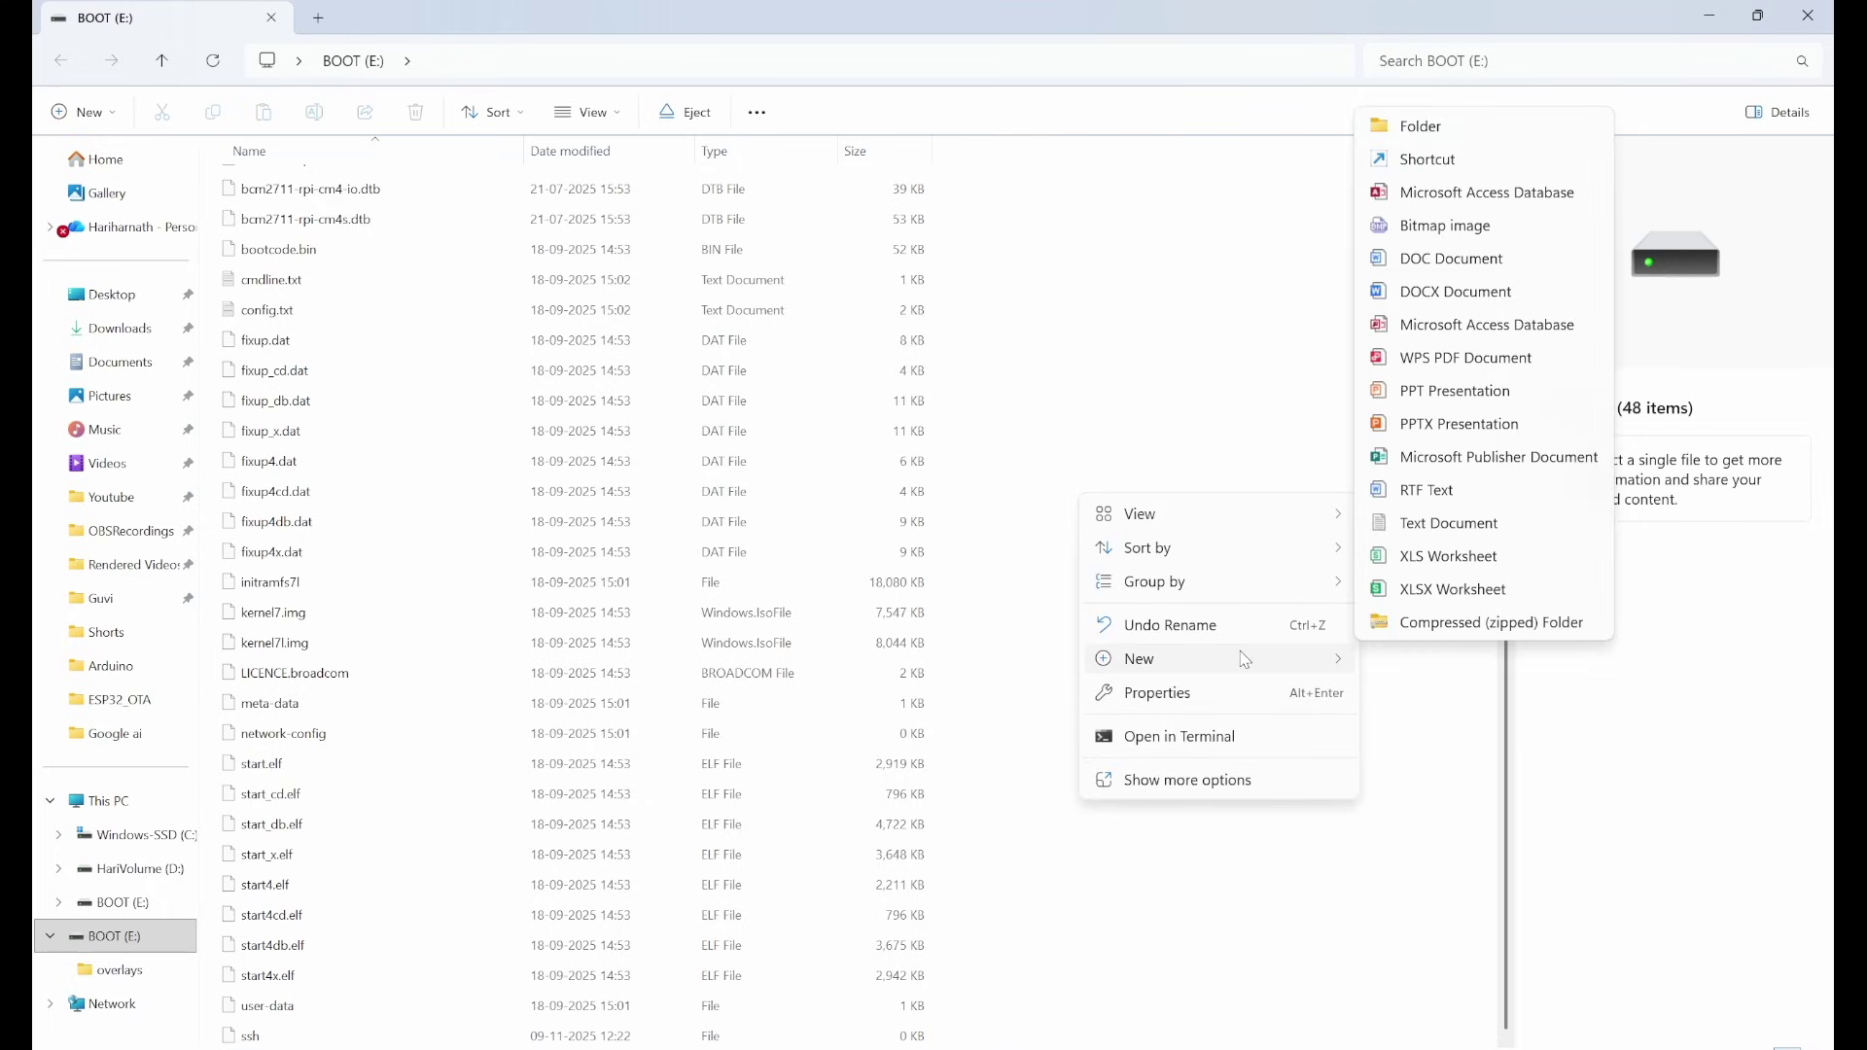
{"action": "left_click", "coordinate": [1506, 525]}
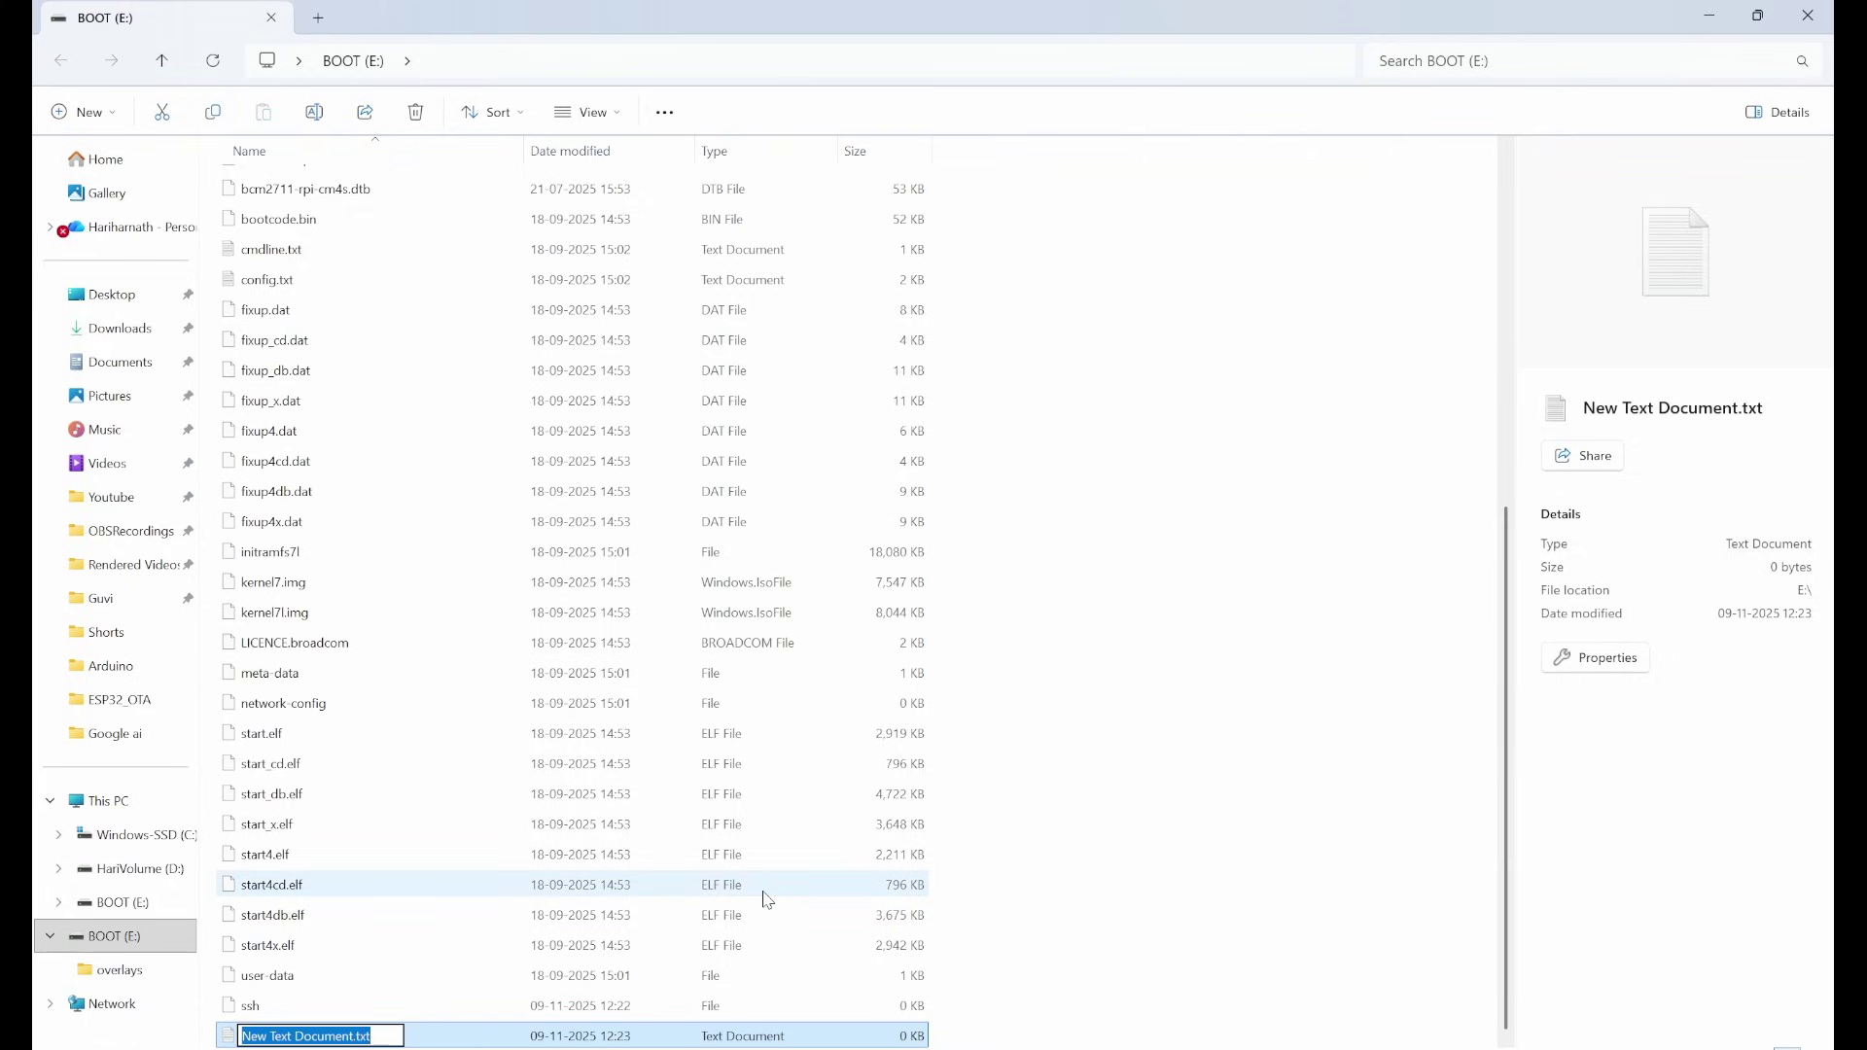
{"action": "type", "text": "wpa_supplicant"}
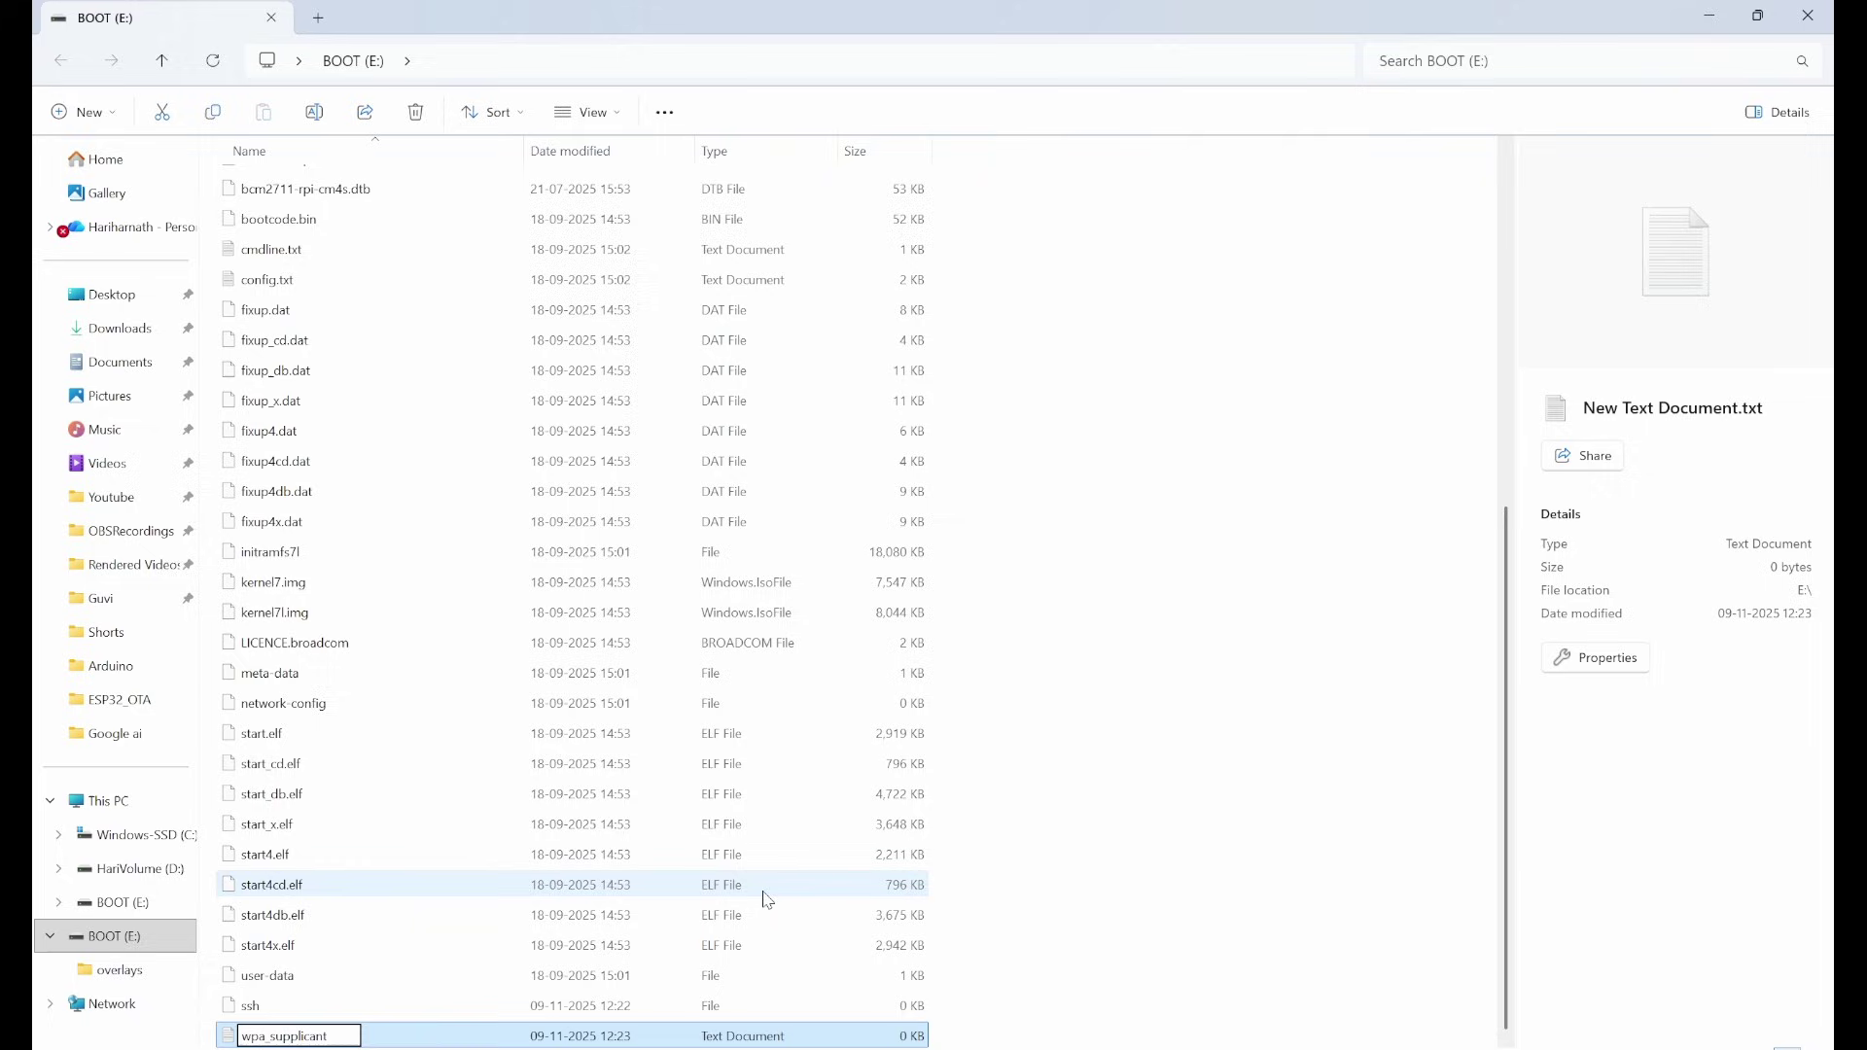
{"action": "type", "text": ".conf"}
{"action": "key", "text": "Return"}
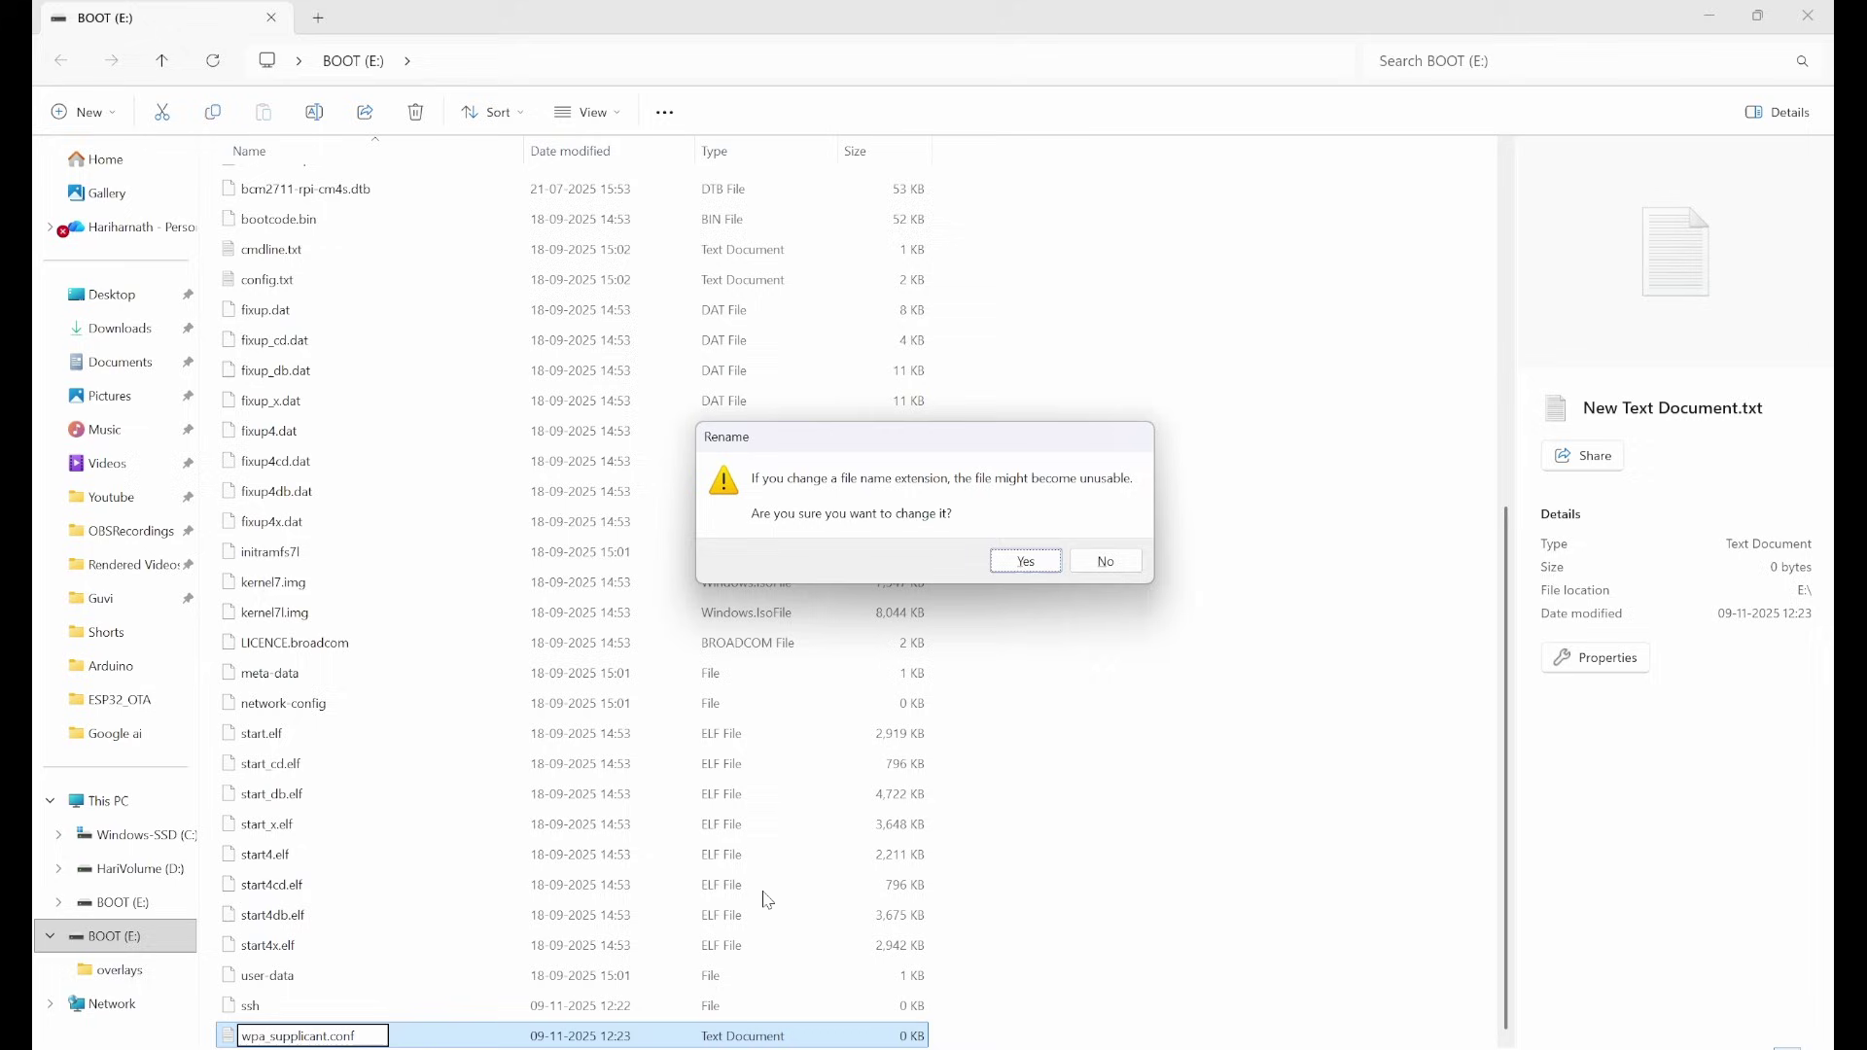
{"action": "left_click", "coordinate": [1026, 562]}
{"action": "right_click", "coordinate": [396, 1037]}
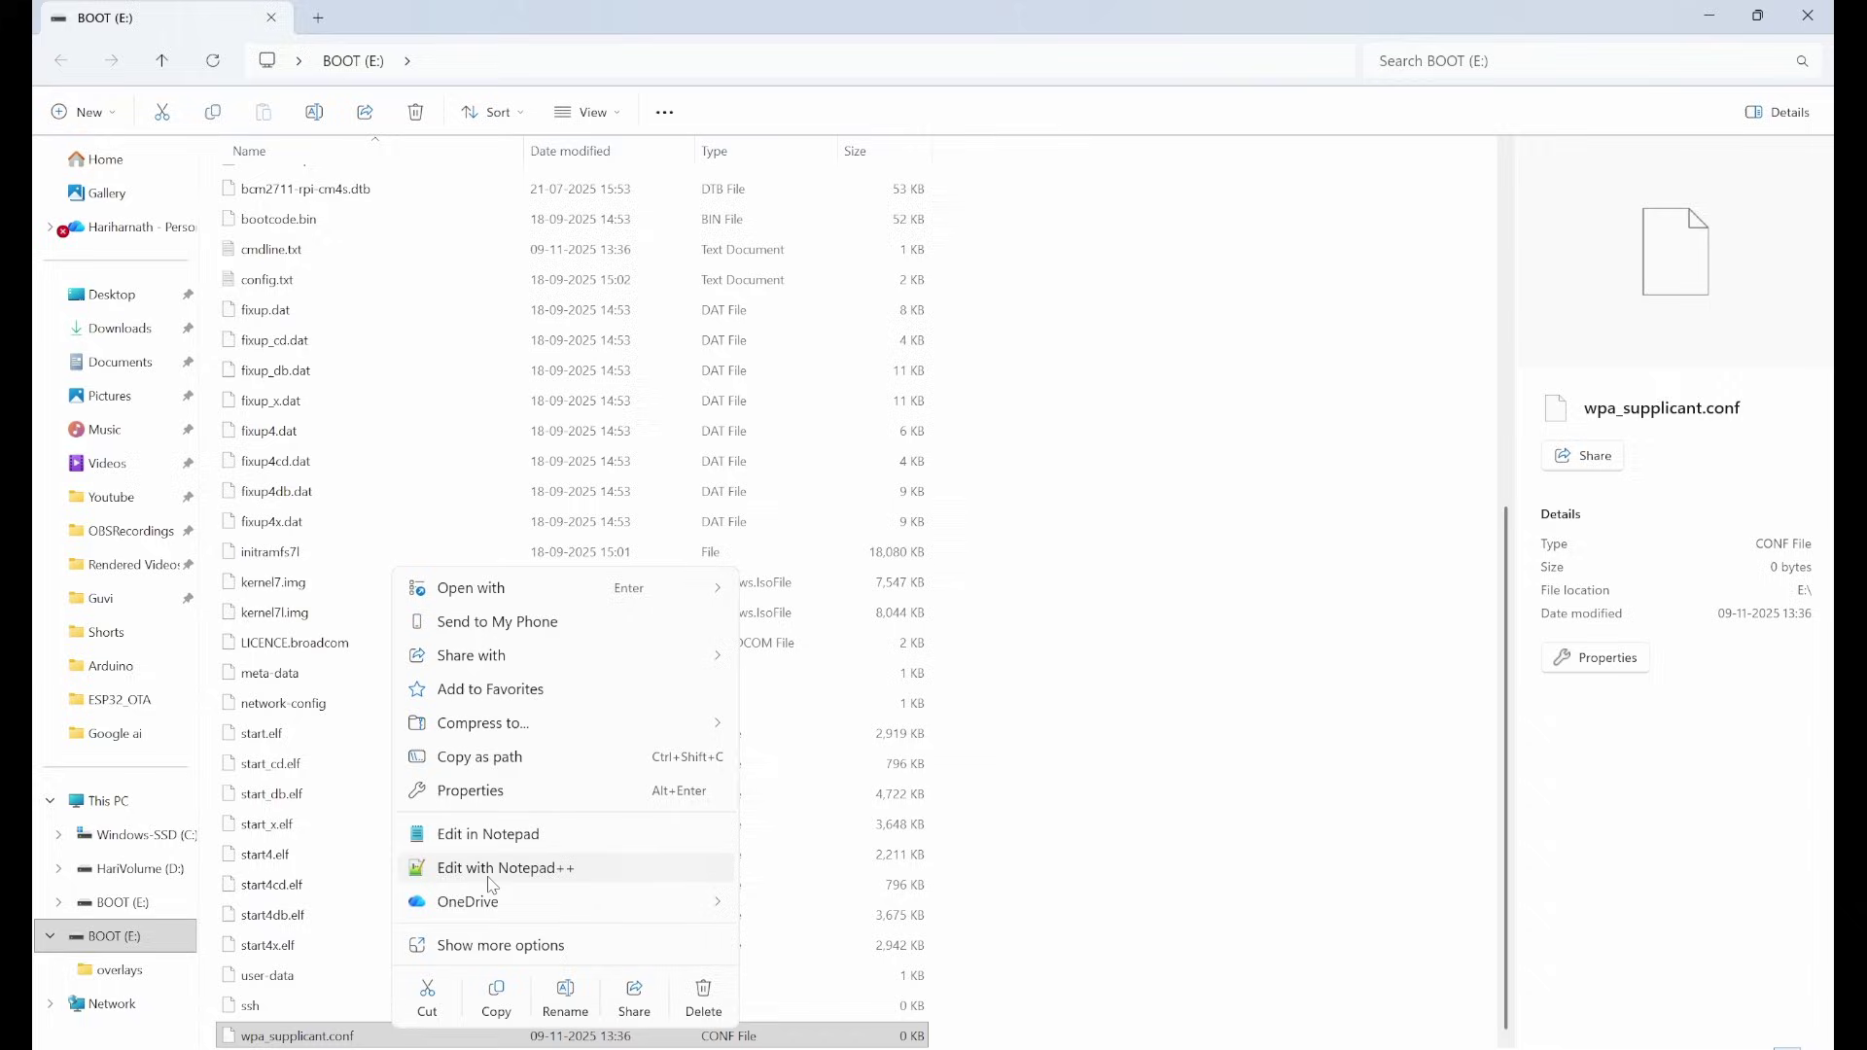
Paste the Wi-Fi config into wpa_supplicant.conf, filling in the network SSID and password
{"action": "left_click", "coordinate": [616, 868]}
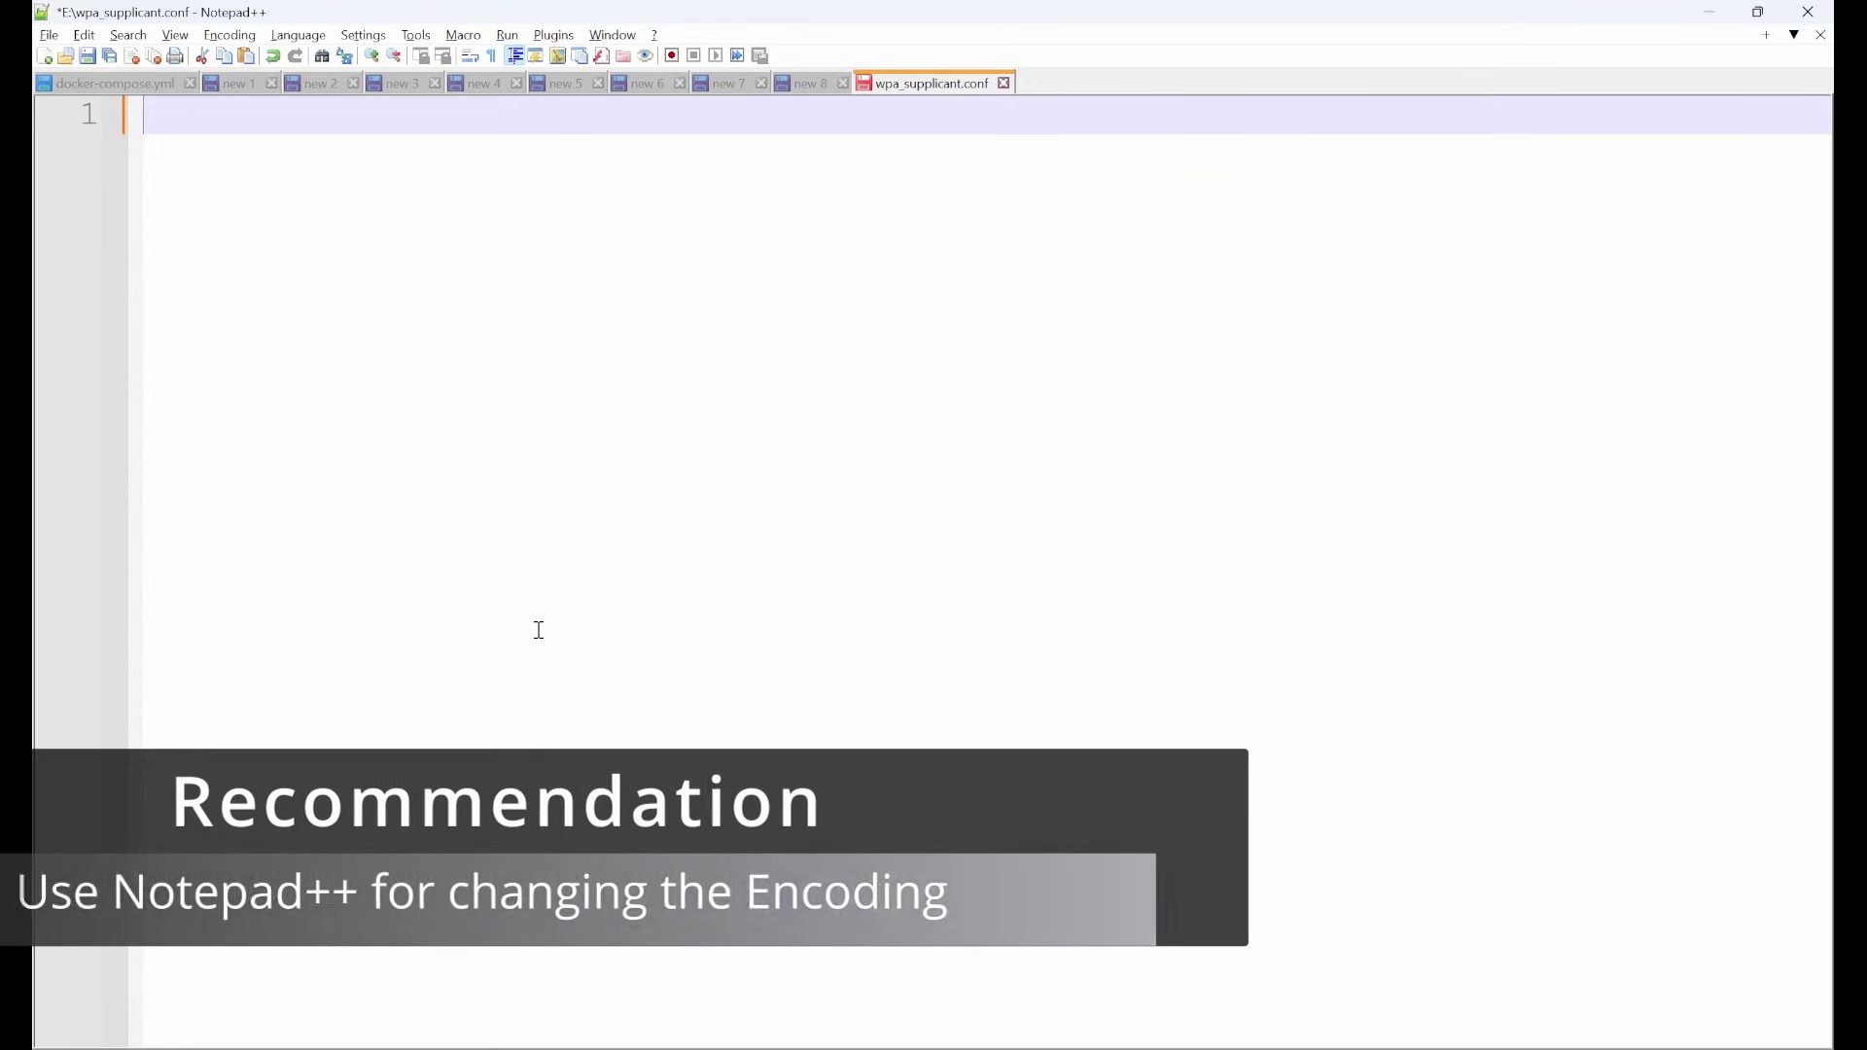
{"action": "key", "text": "ctrl+v"}
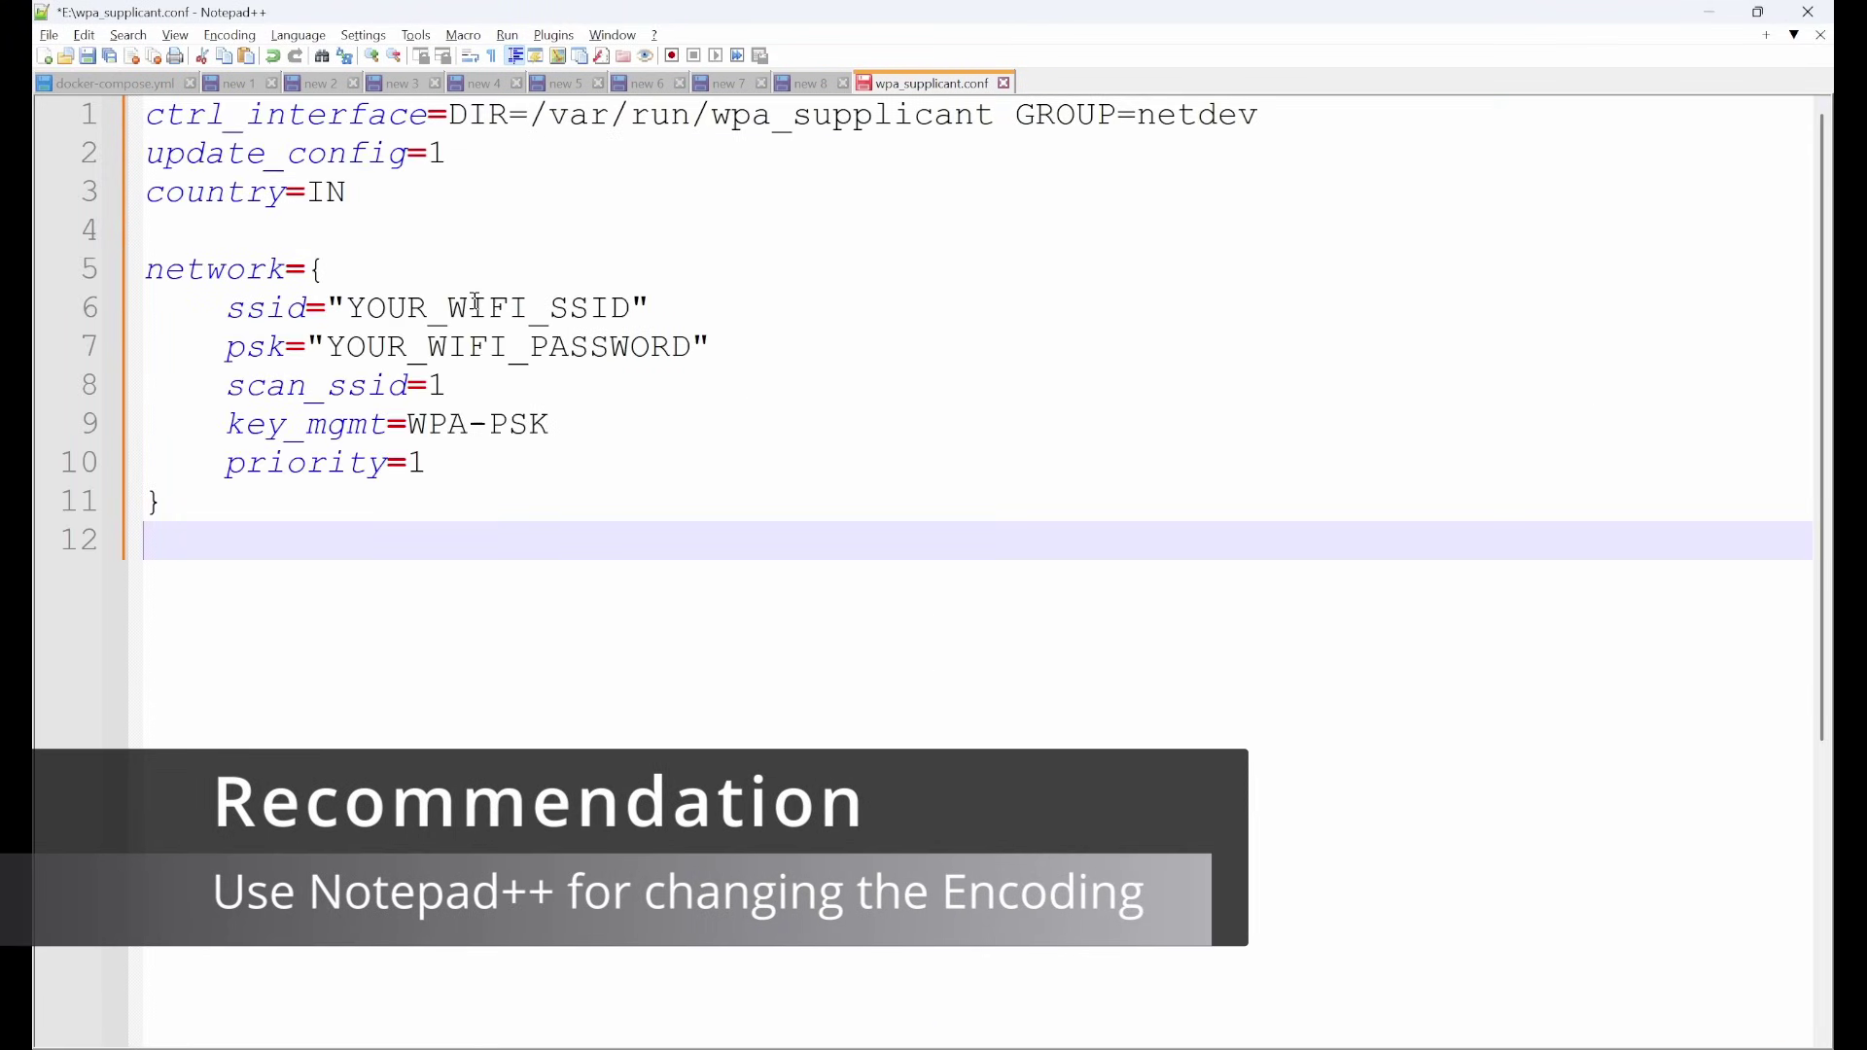
{"action": "double_click", "coordinate": [474, 309]}
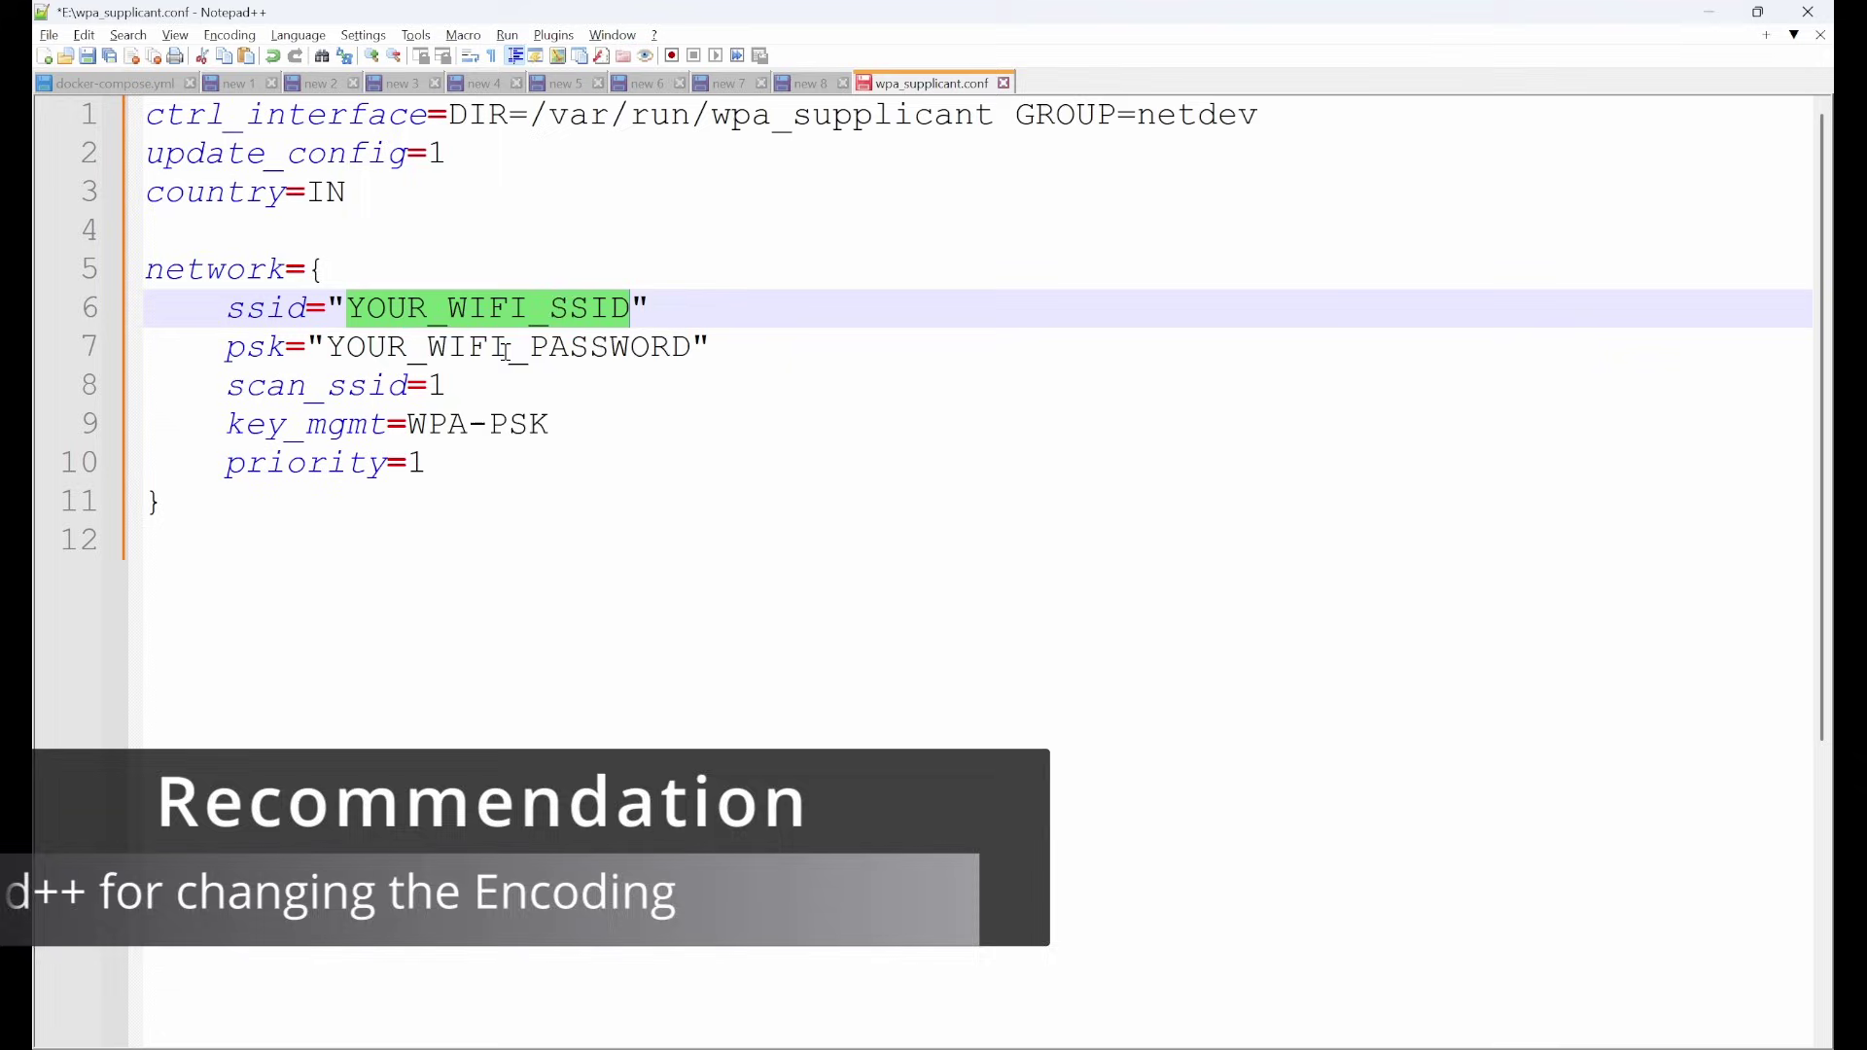
{"action": "type", "text": "HariWifi"}
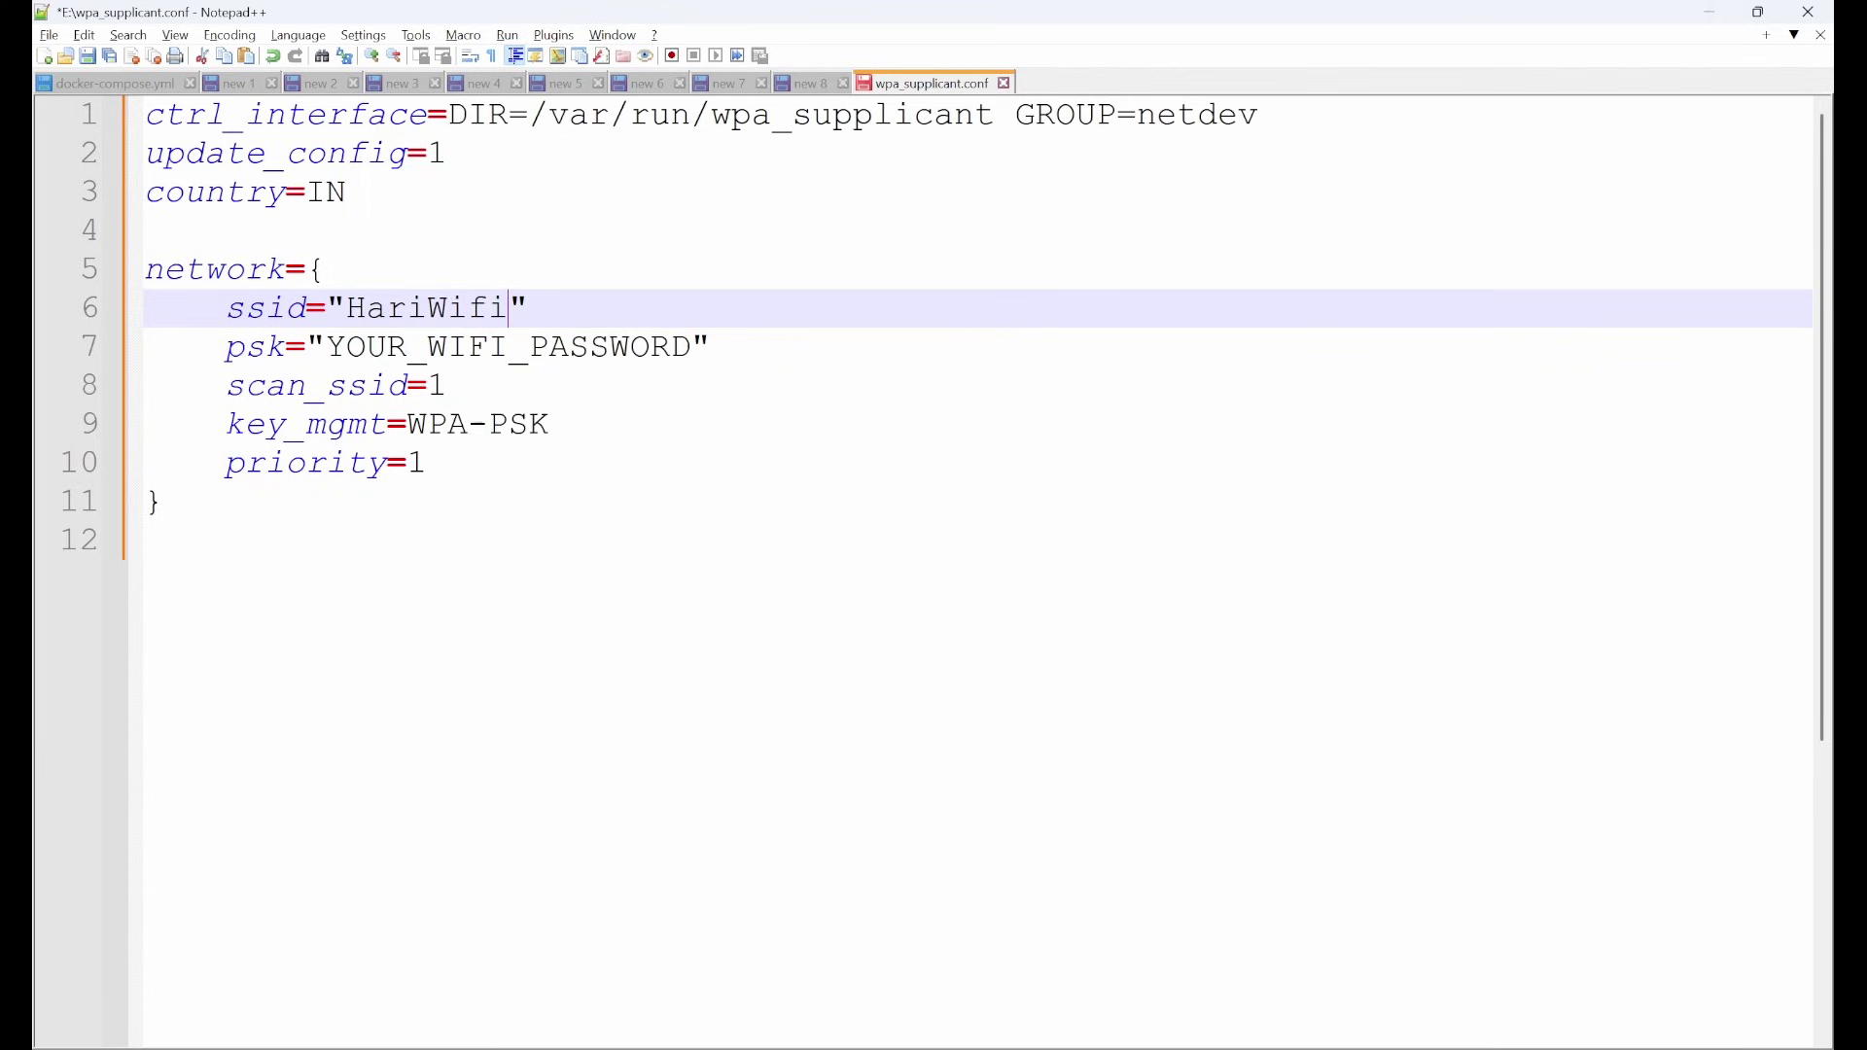
{"action": "double_click", "coordinate": [501, 346]}
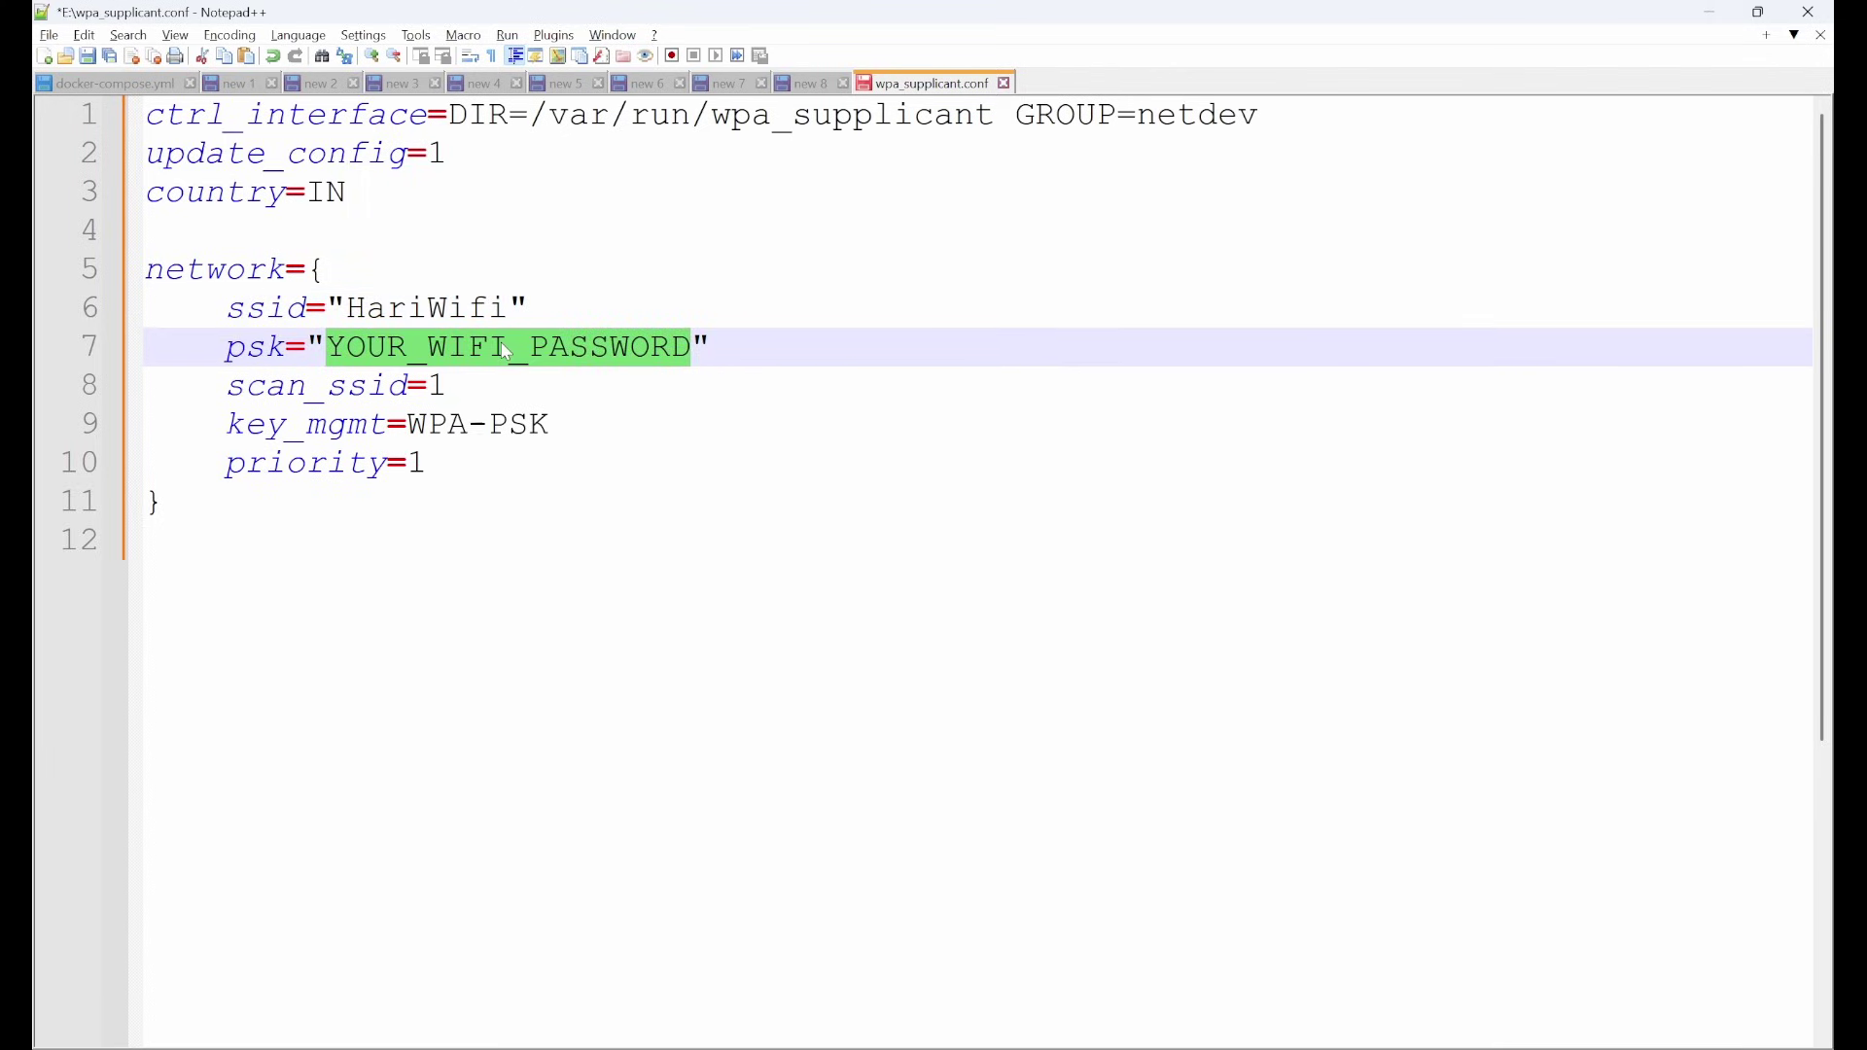
{"action": "key", "text": "ctrl+v"}
{"action": "left_click", "coordinate": [545, 389]}
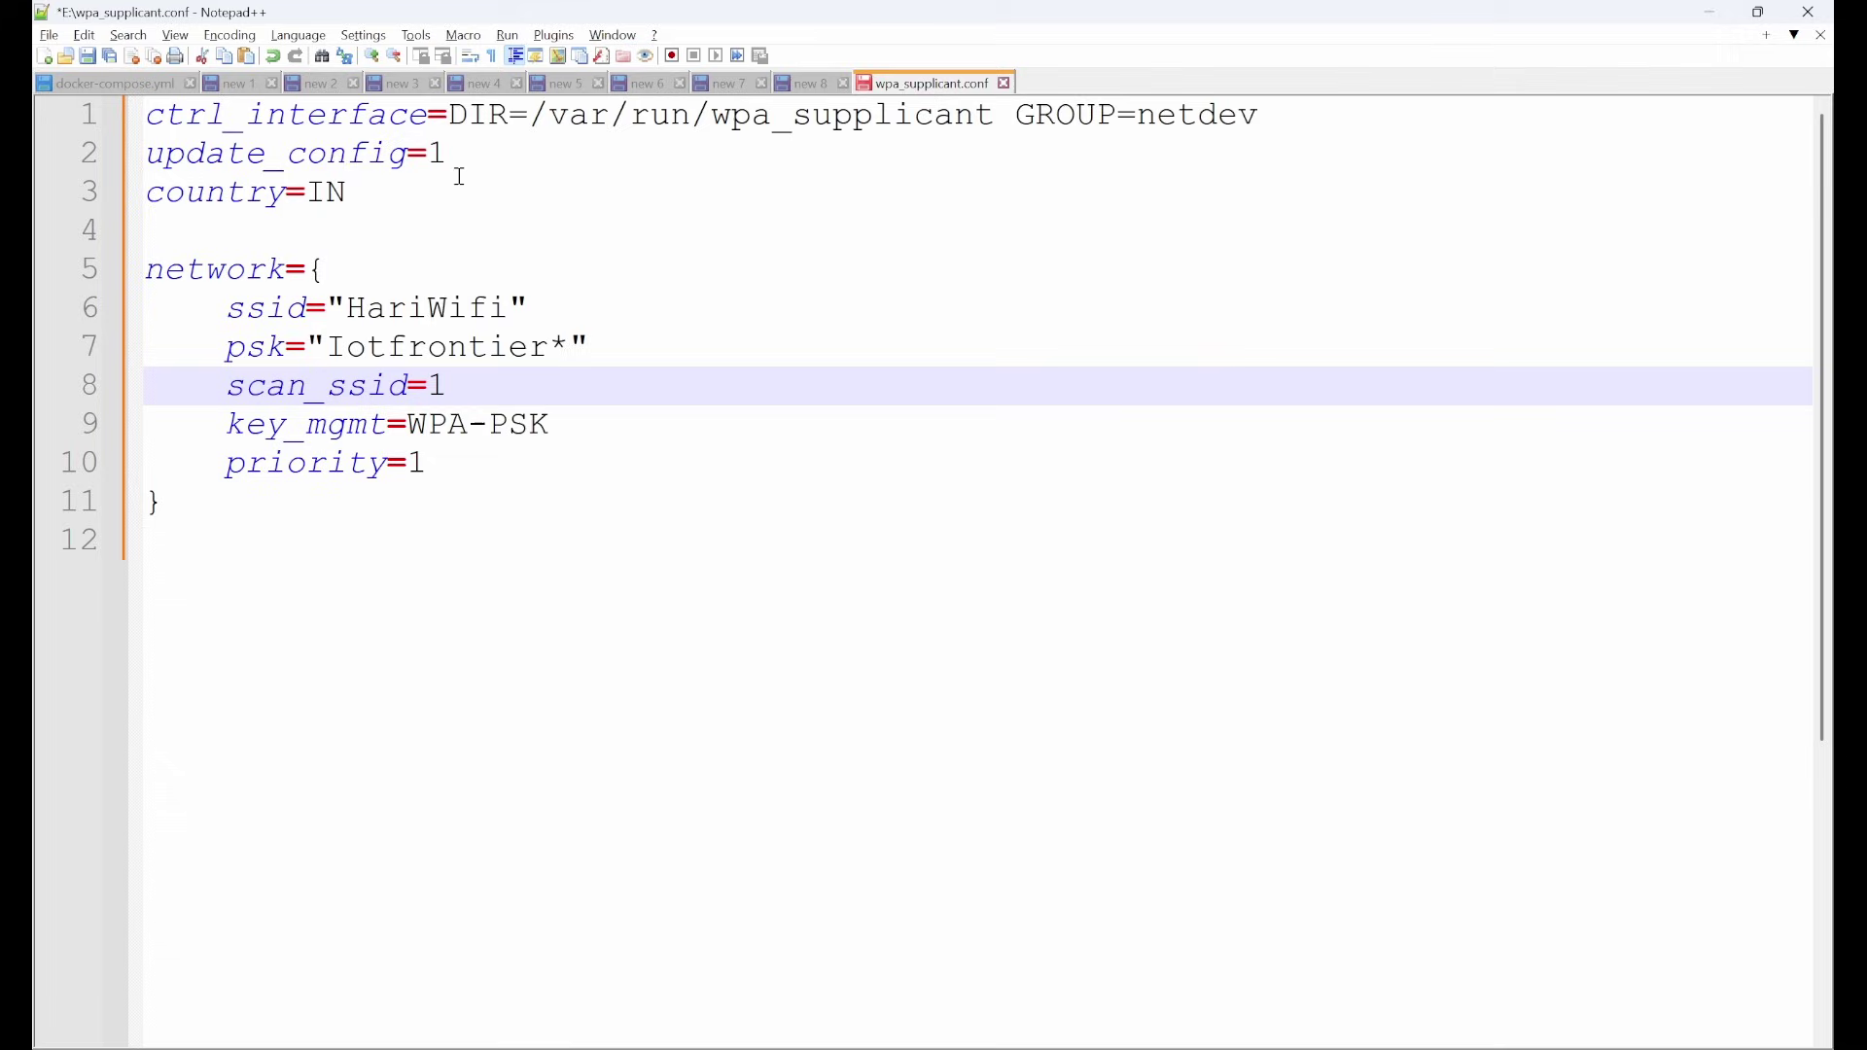
{"action": "left_click", "coordinate": [468, 294]}
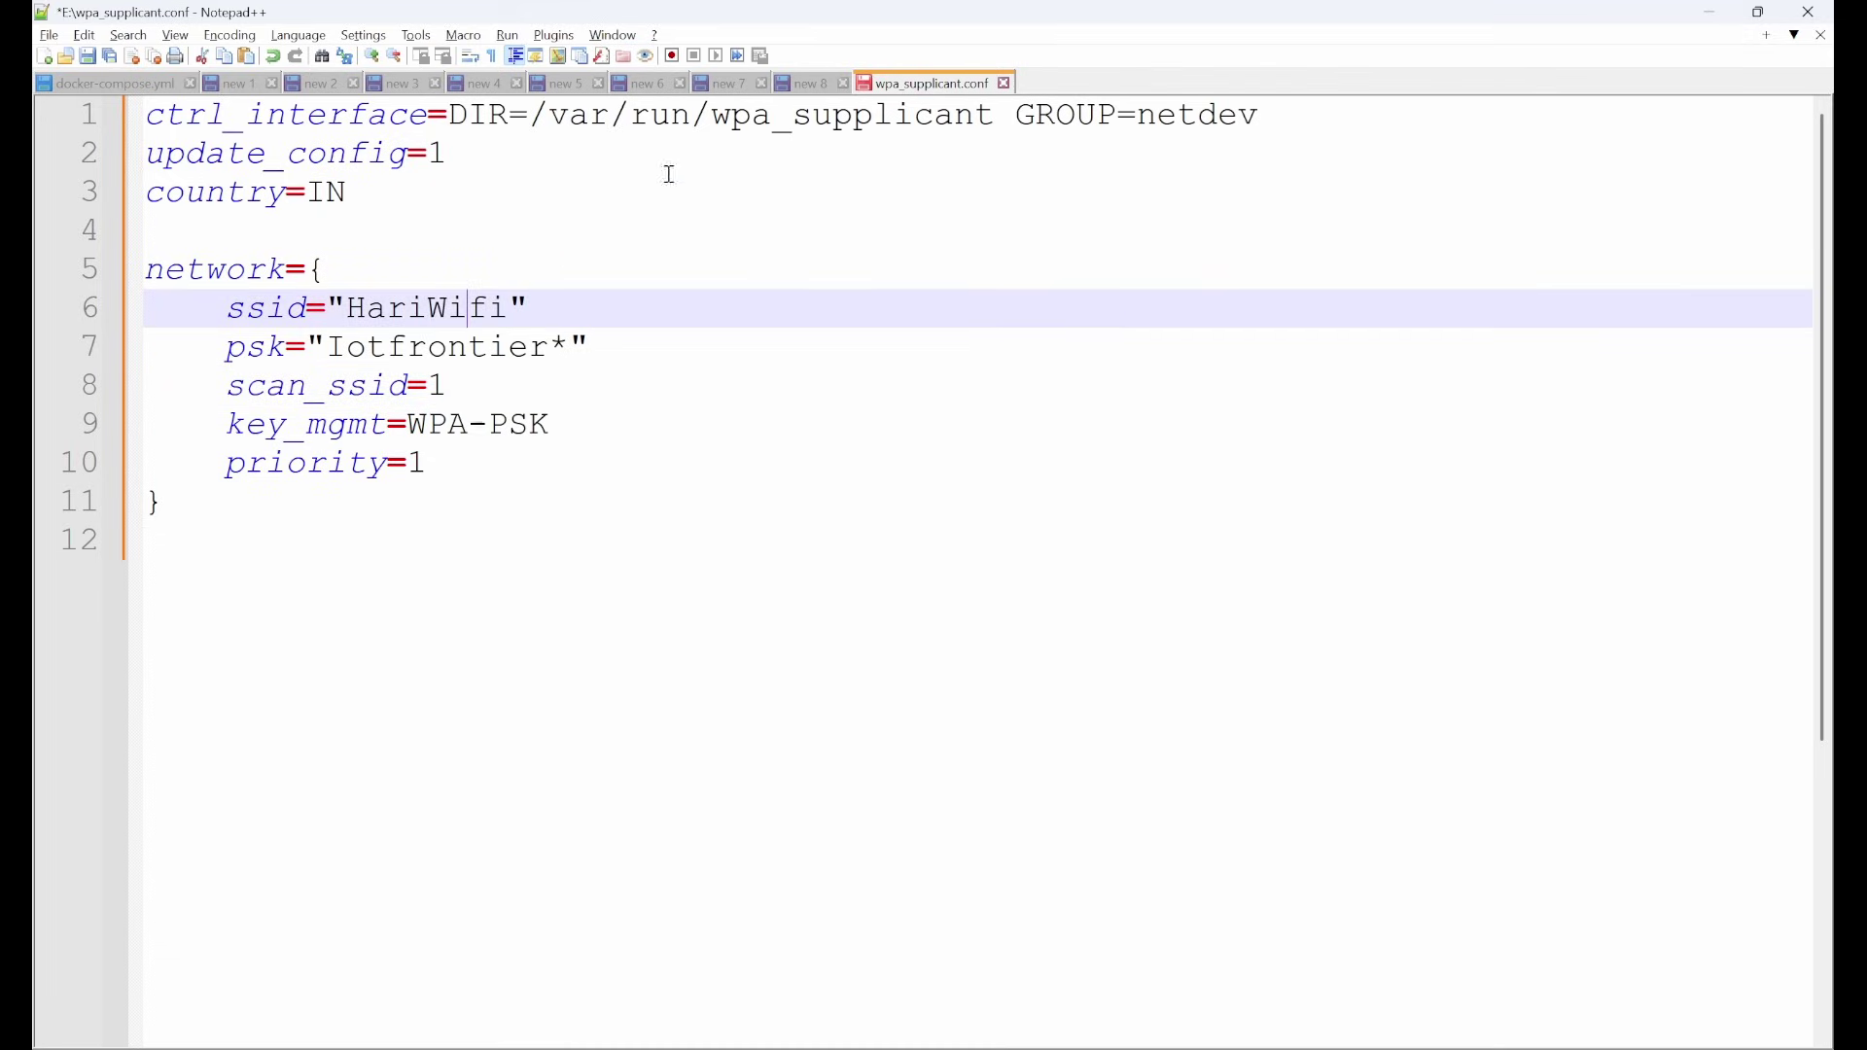
{"action": "left_click", "coordinate": [435, 348]}
Convert the file to UTF-8 with Unix (LF) line endings and save it
{"action": "left_click", "coordinate": [230, 35]}
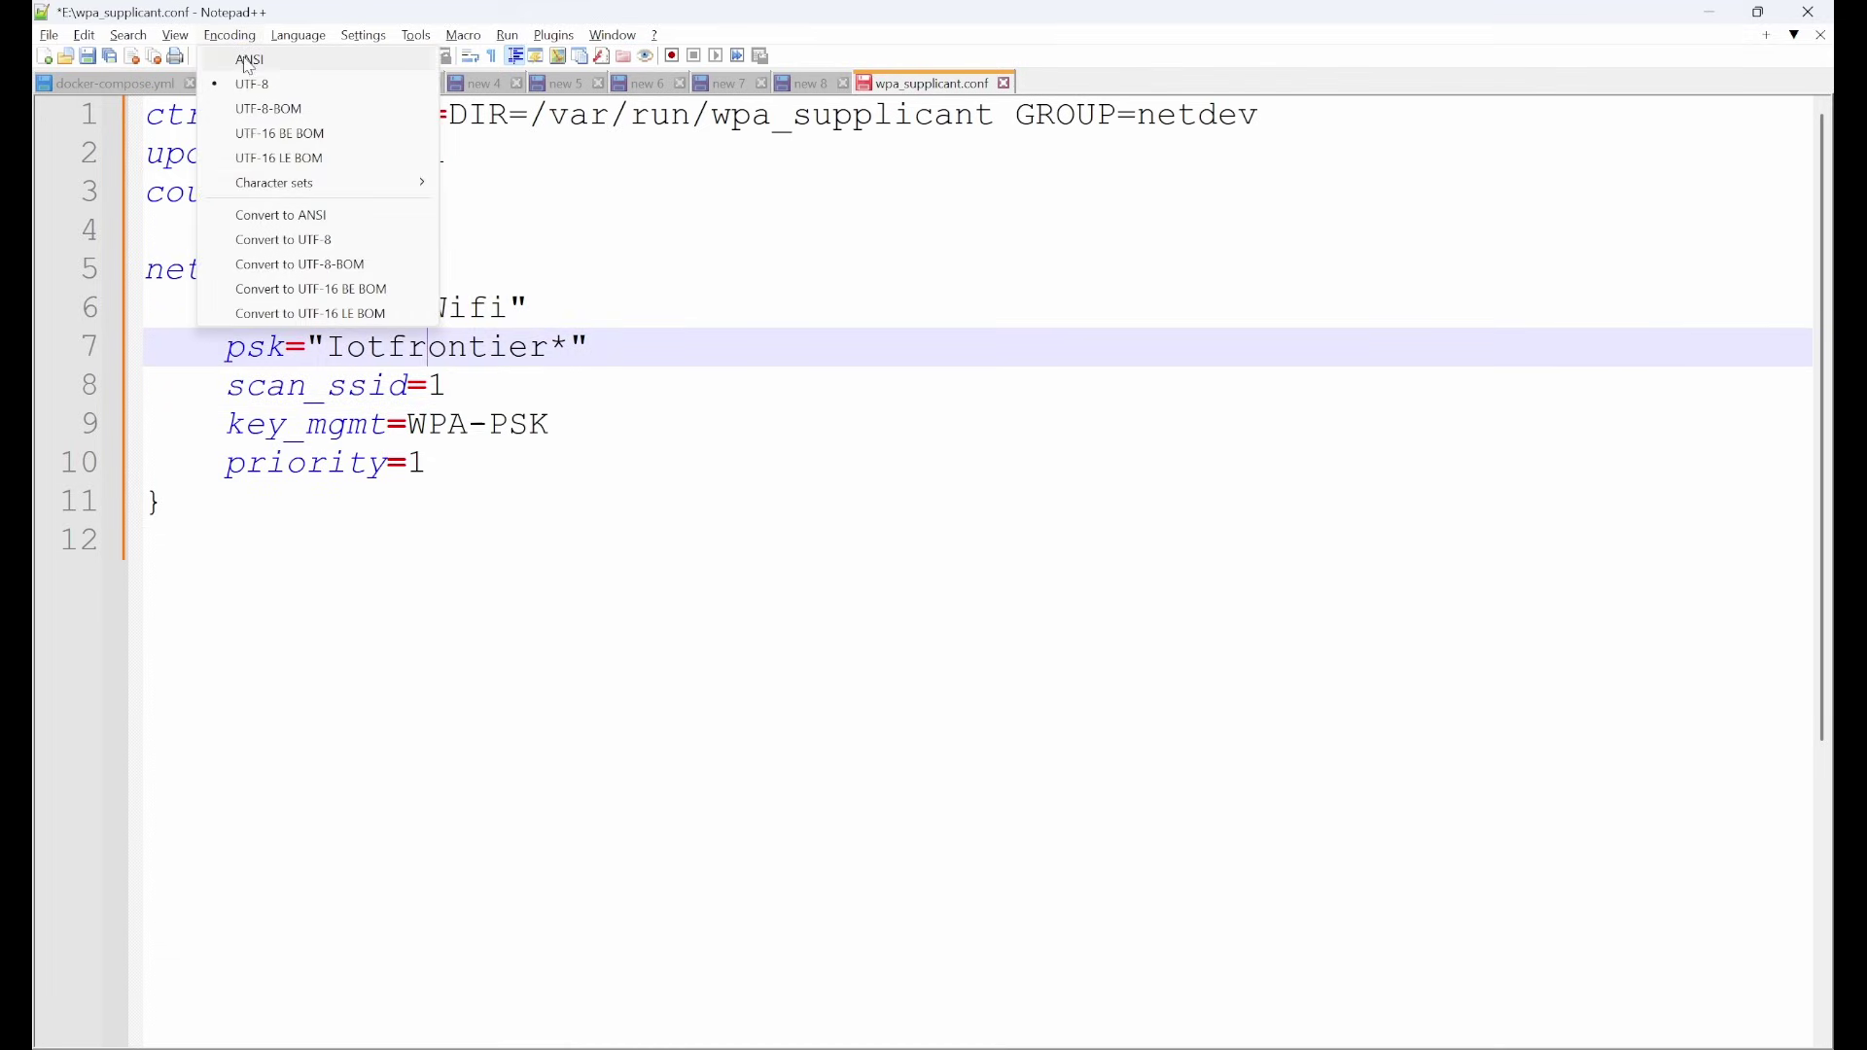
{"action": "left_click", "coordinate": [314, 244]}
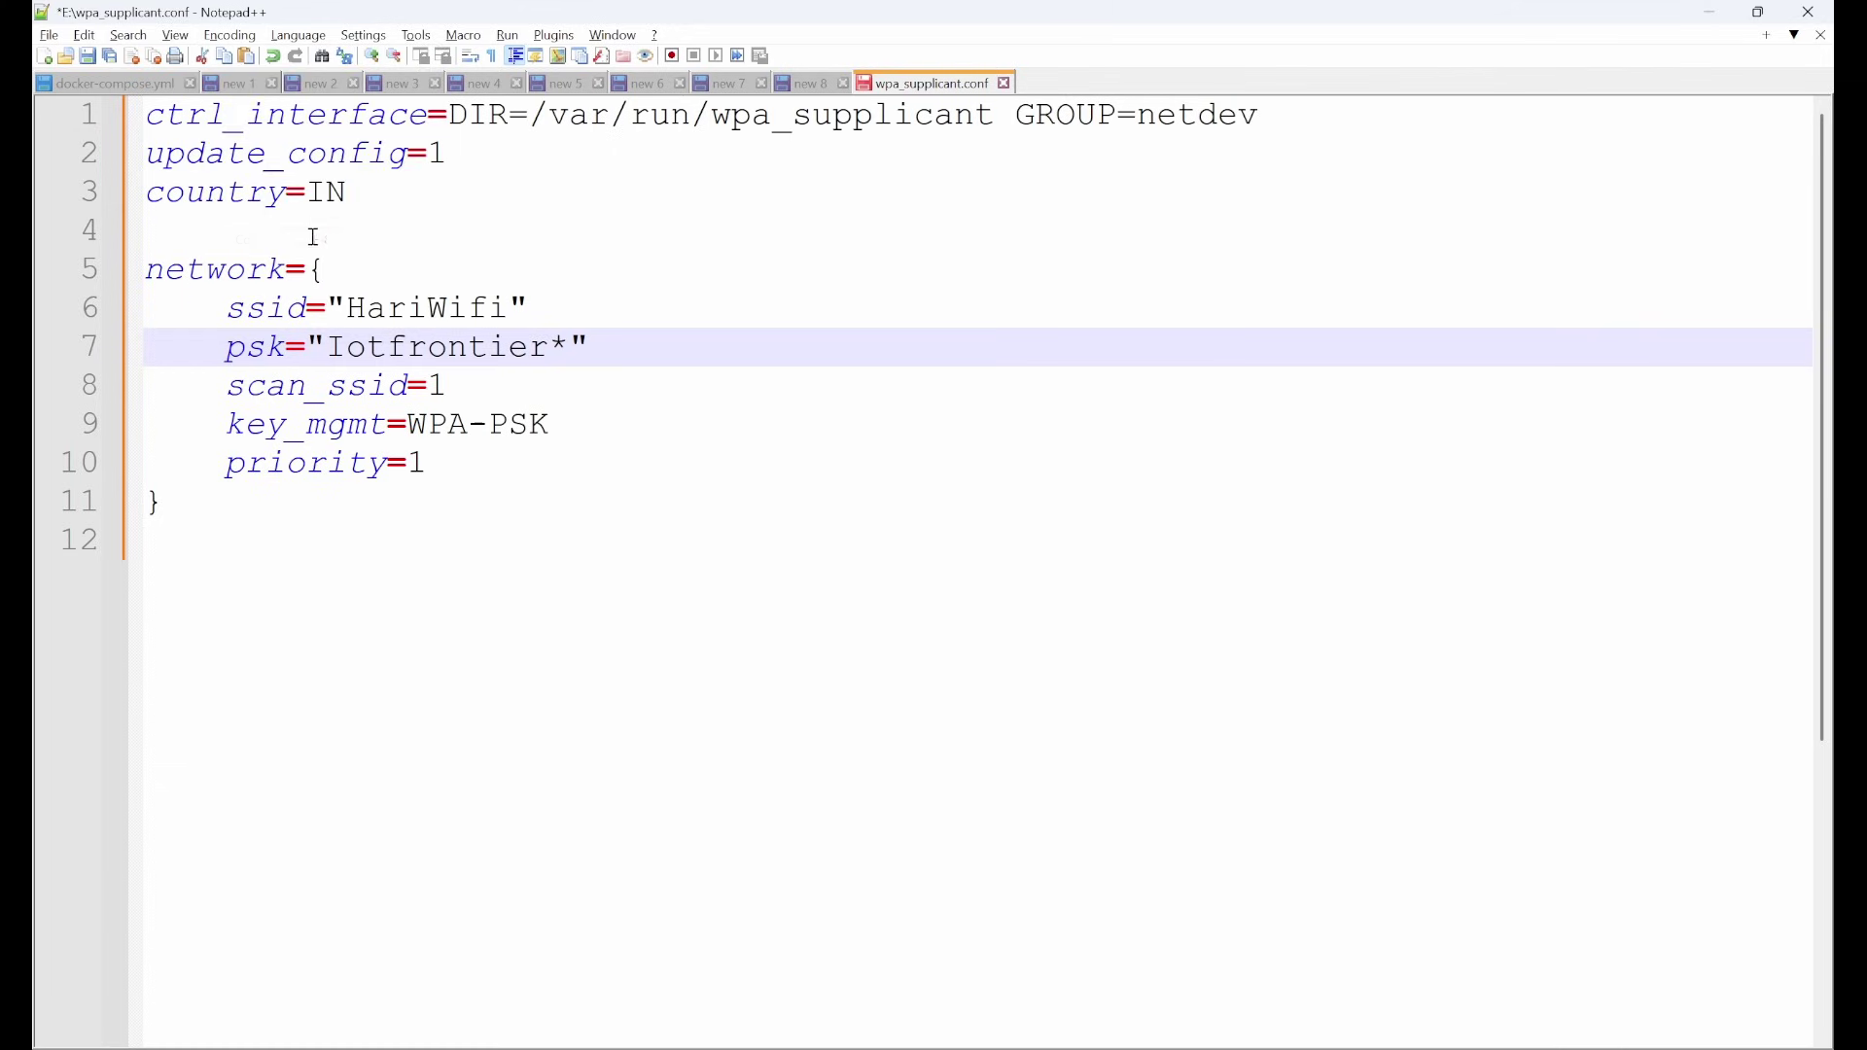
{"action": "left_click", "coordinate": [86, 41]}
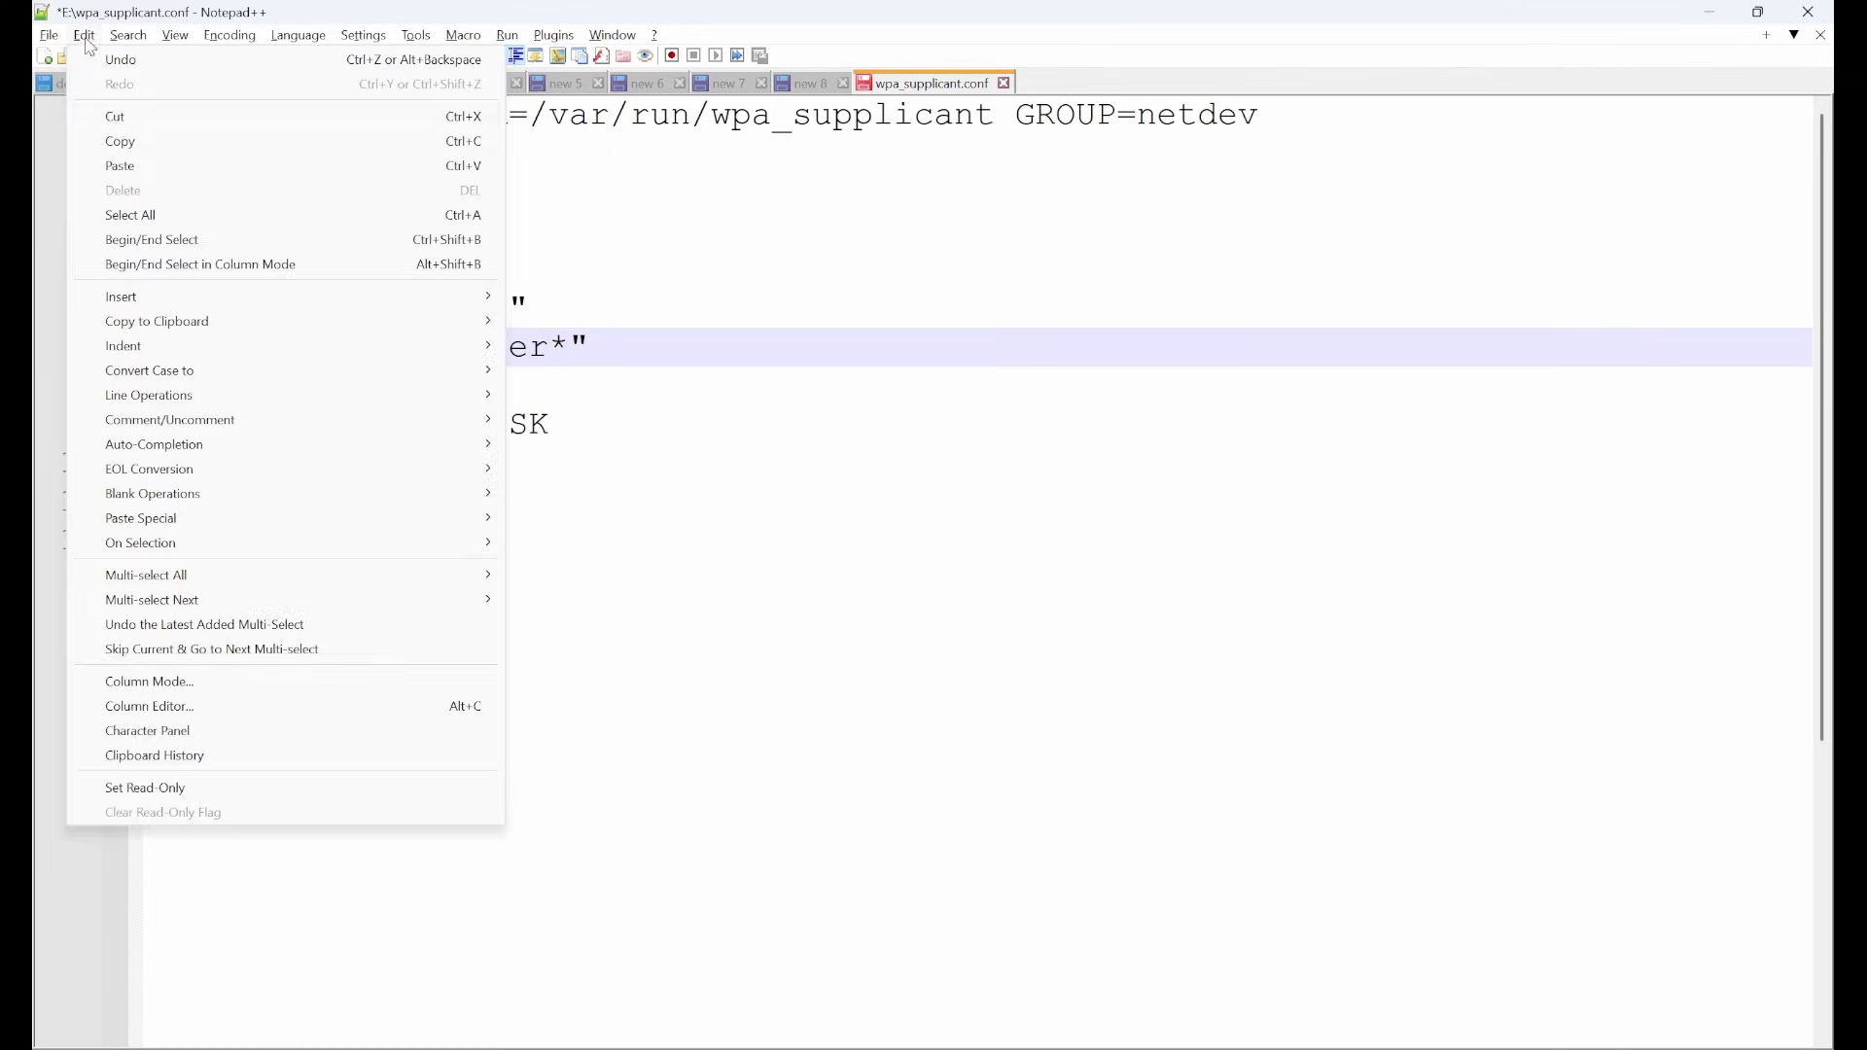
{"action": "mouse_move", "coordinate": [211, 469]}
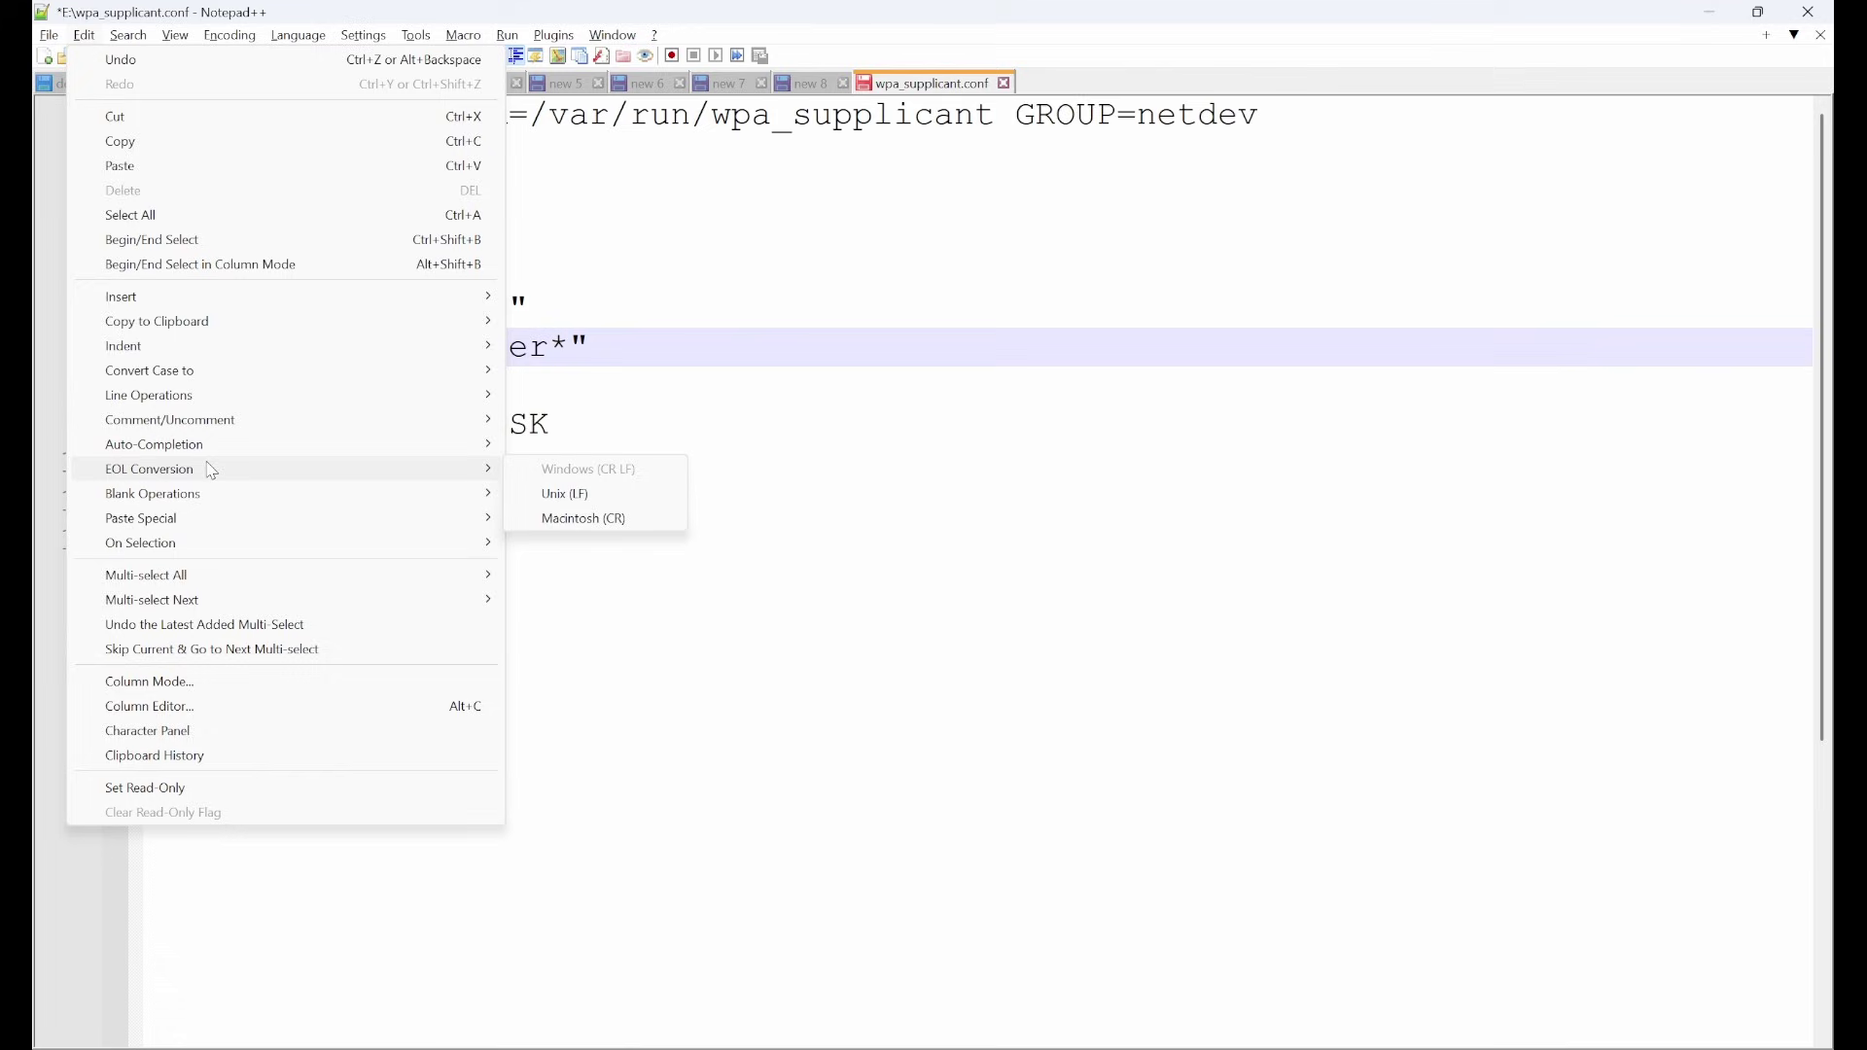
{"action": "left_click", "coordinate": [627, 500]}
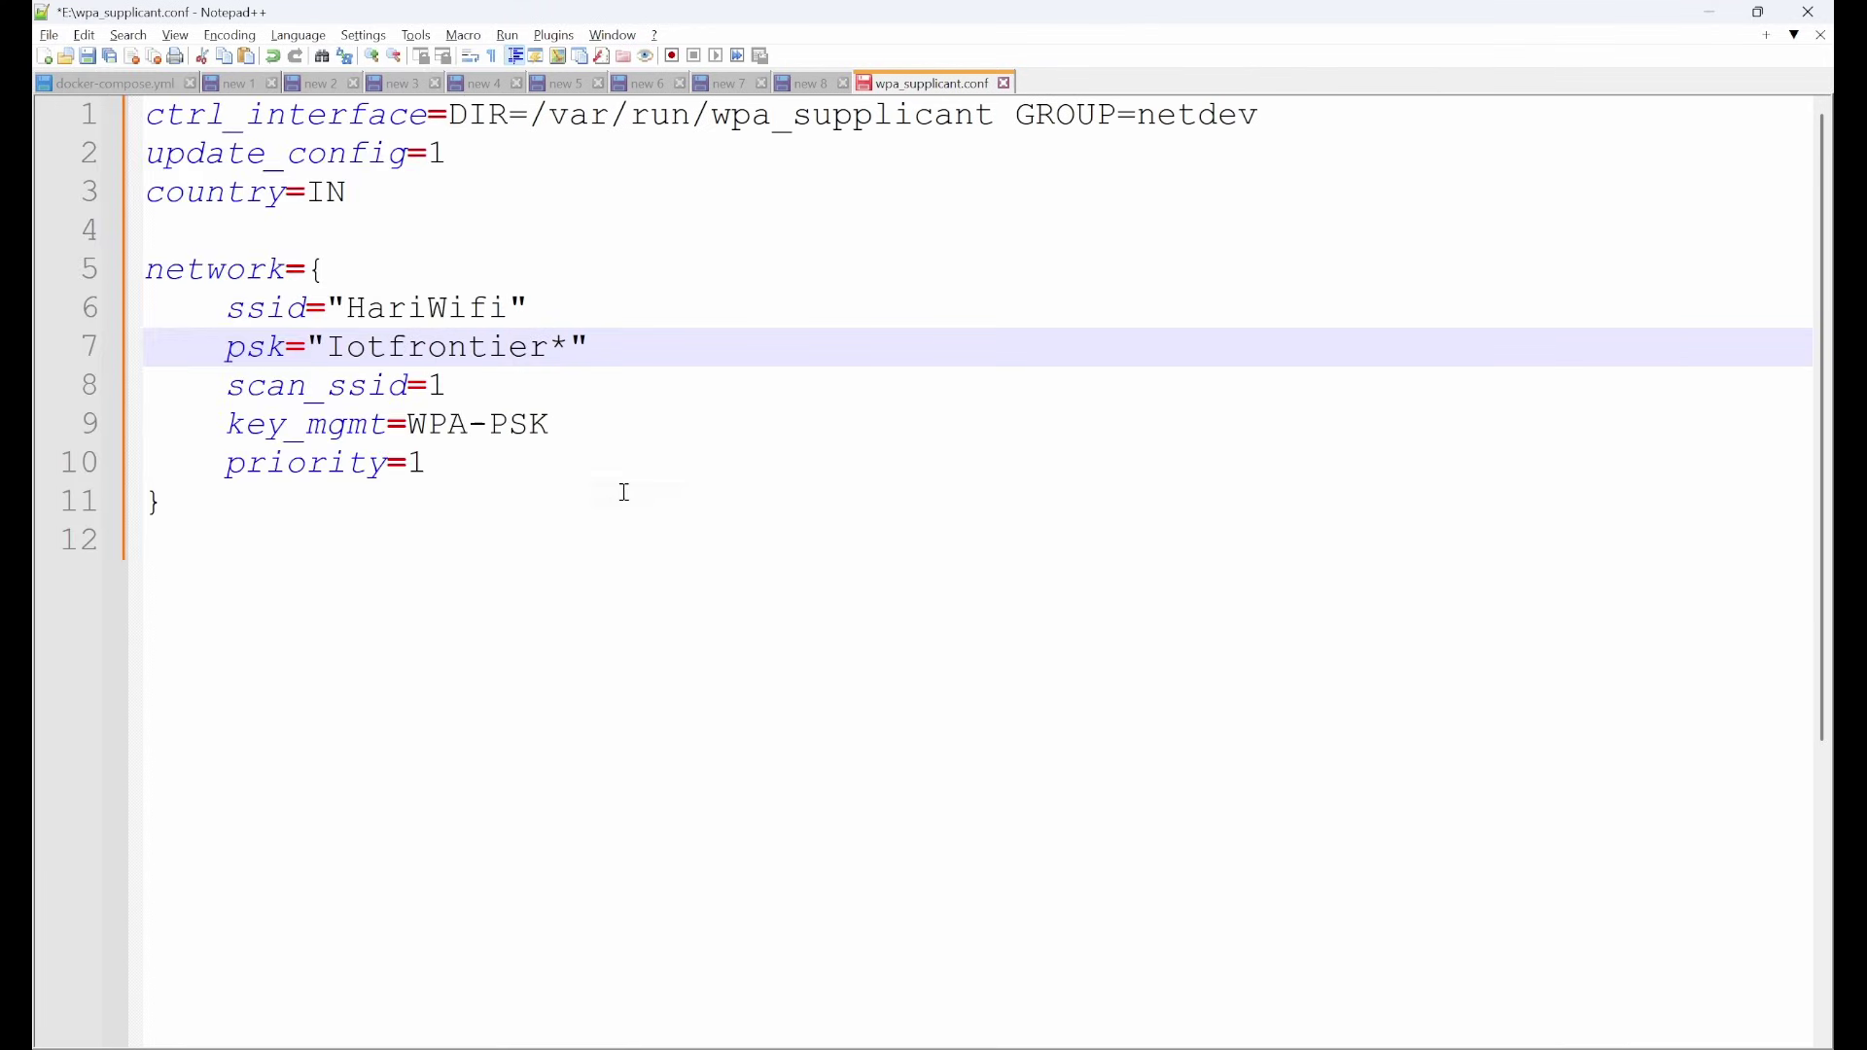
{"action": "left_click", "coordinate": [631, 413]}
{"action": "key", "text": "ctrl+s"}
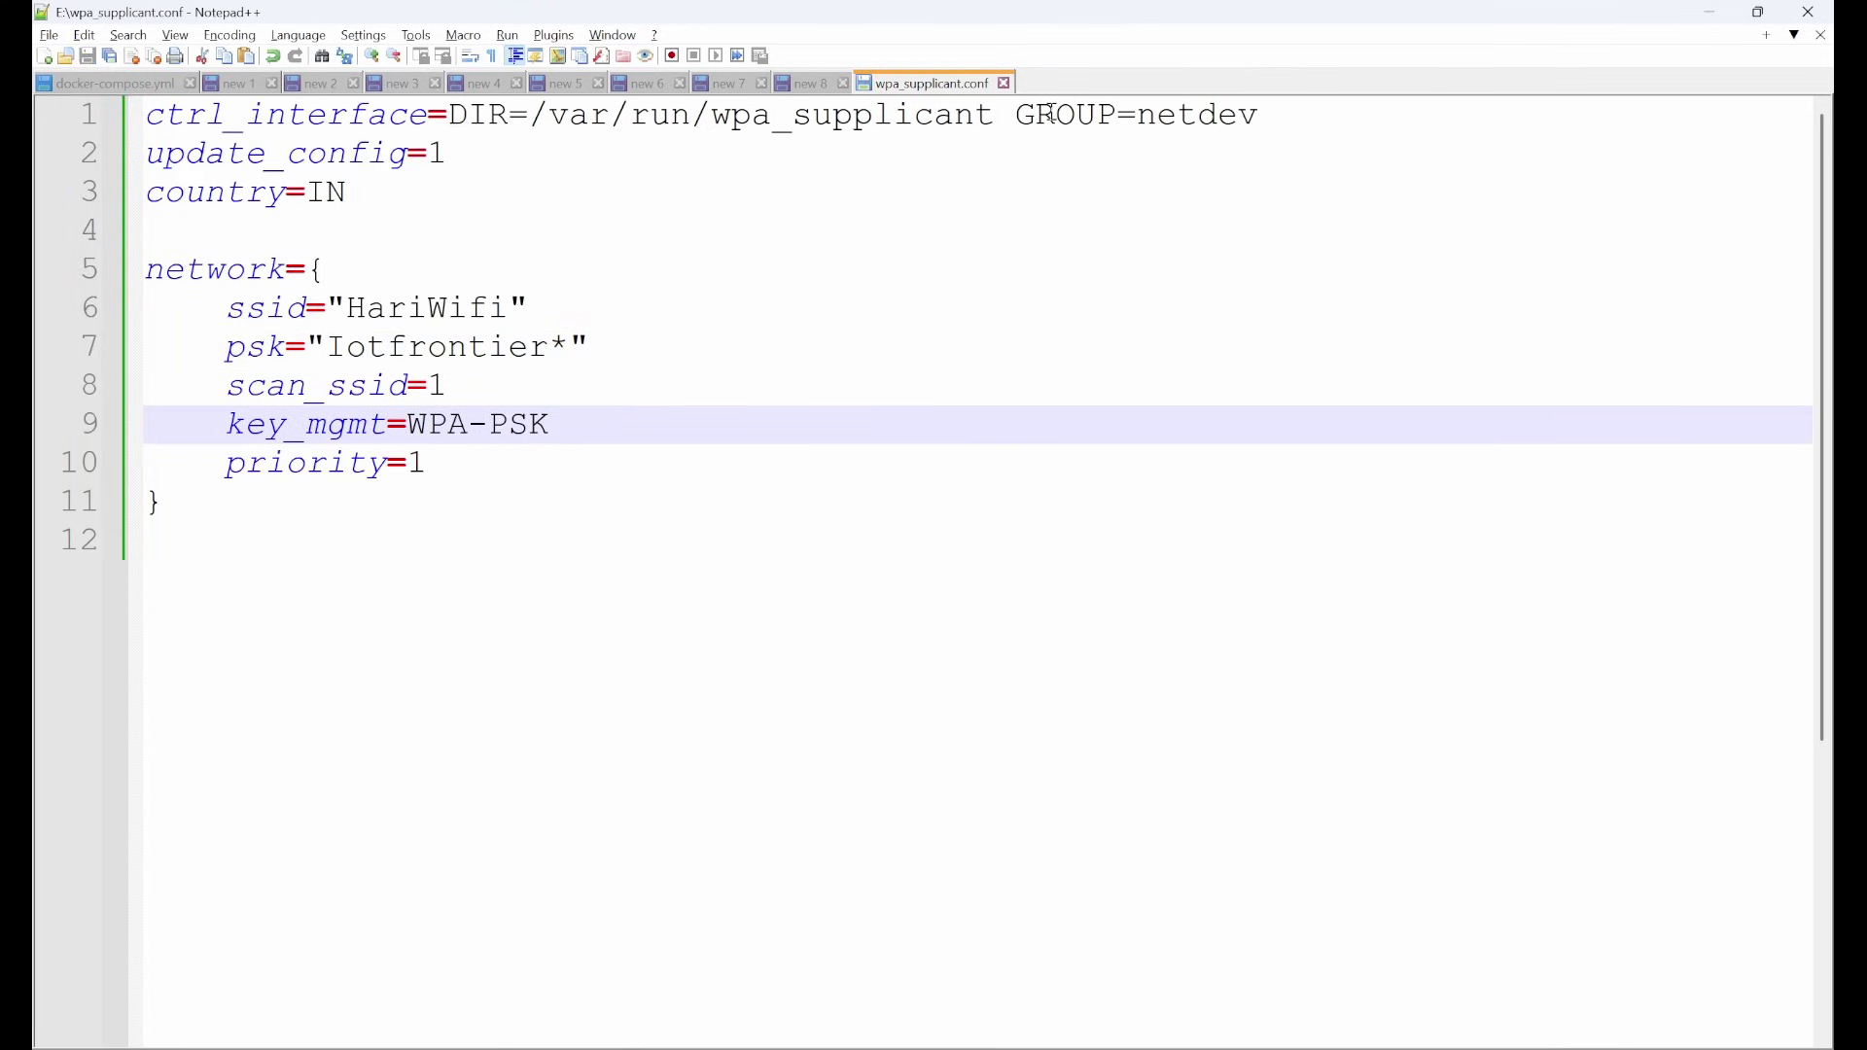
{"action": "key", "text": "alt+Tab"}
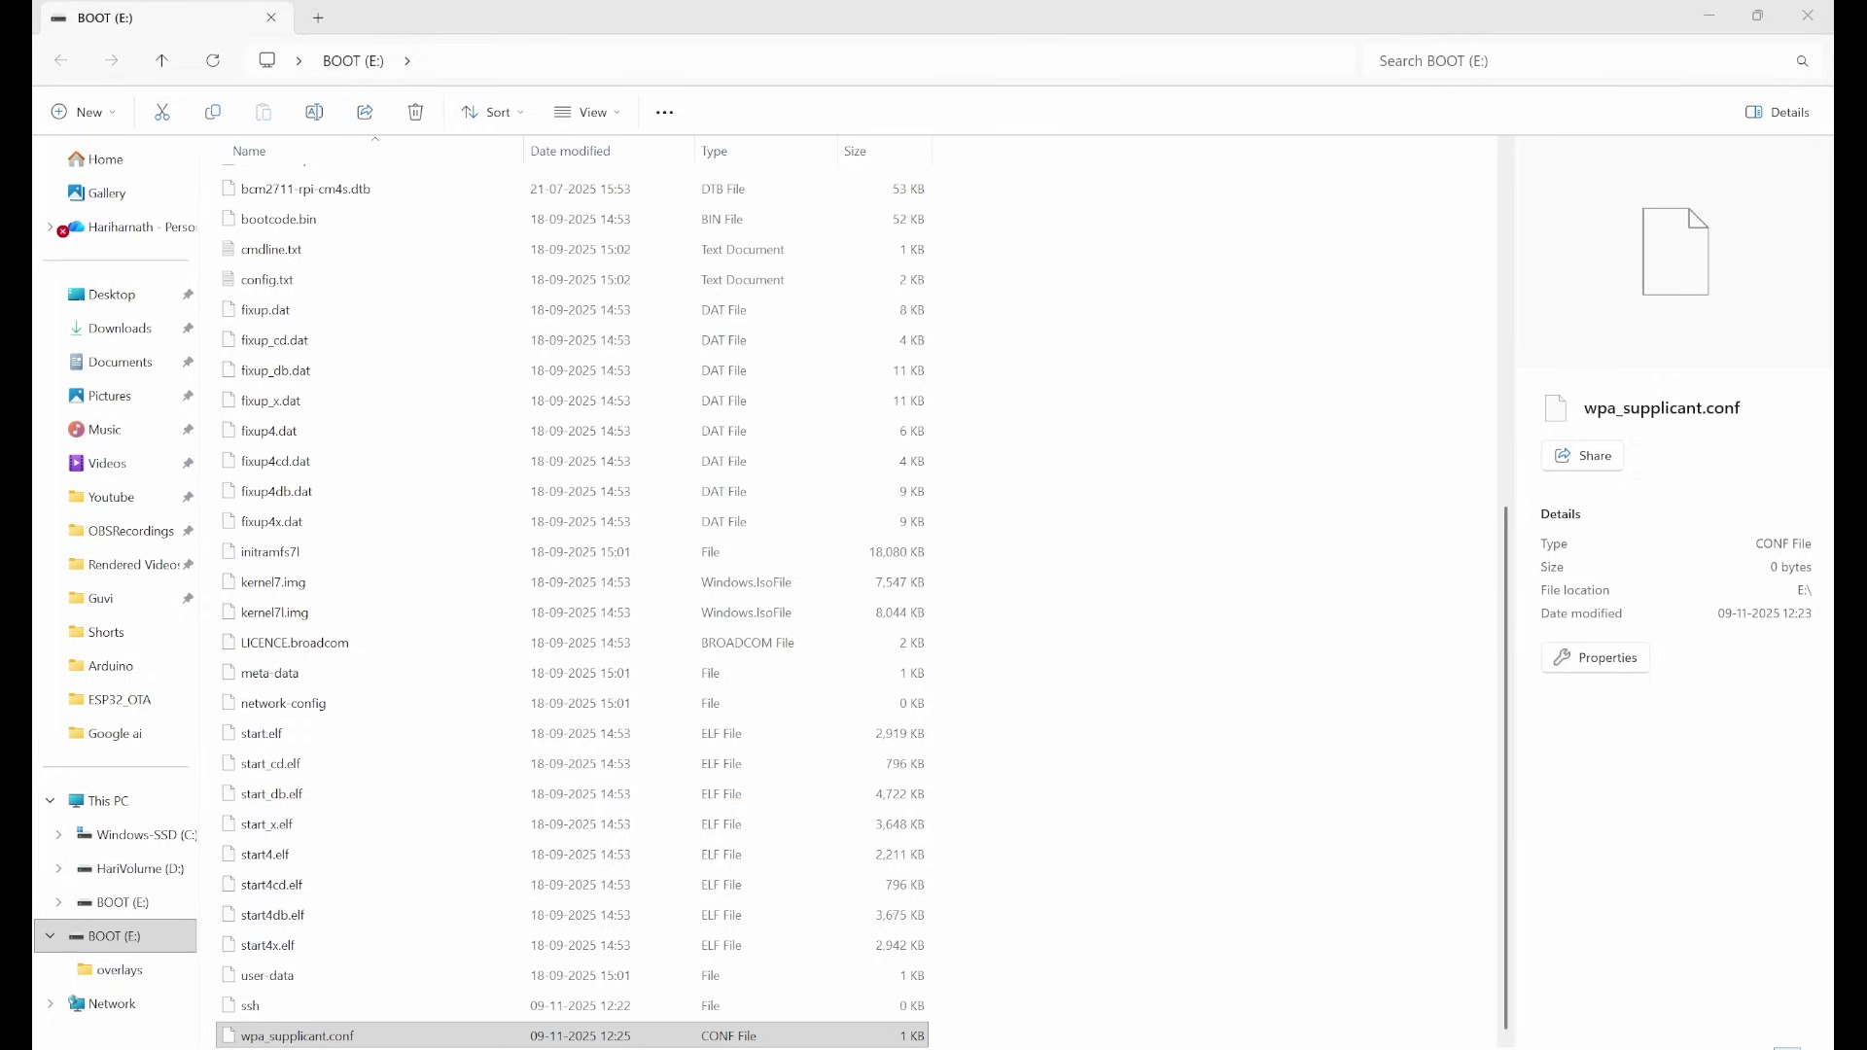
Eject the BOOT (E:) card drive from the Explorer navigation pane
{"action": "right_click", "coordinate": [135, 911]}
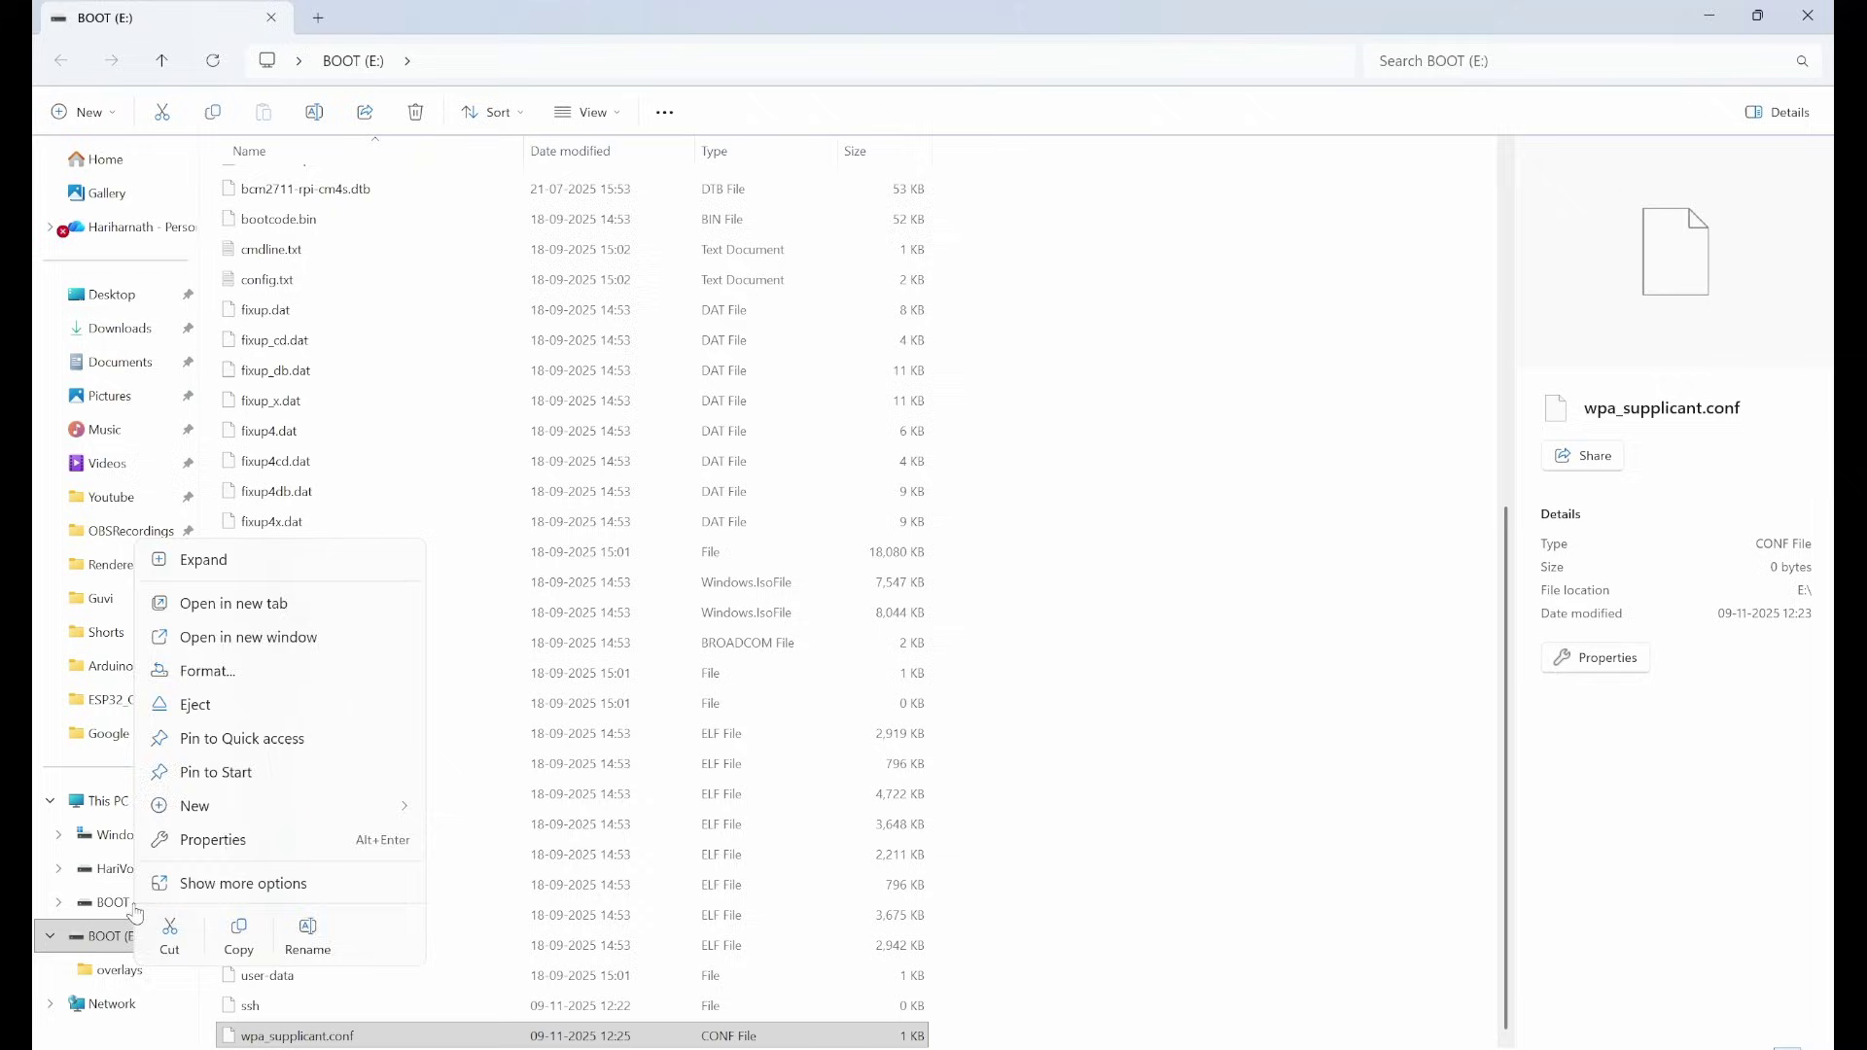
{"action": "key", "text": "Escape"}
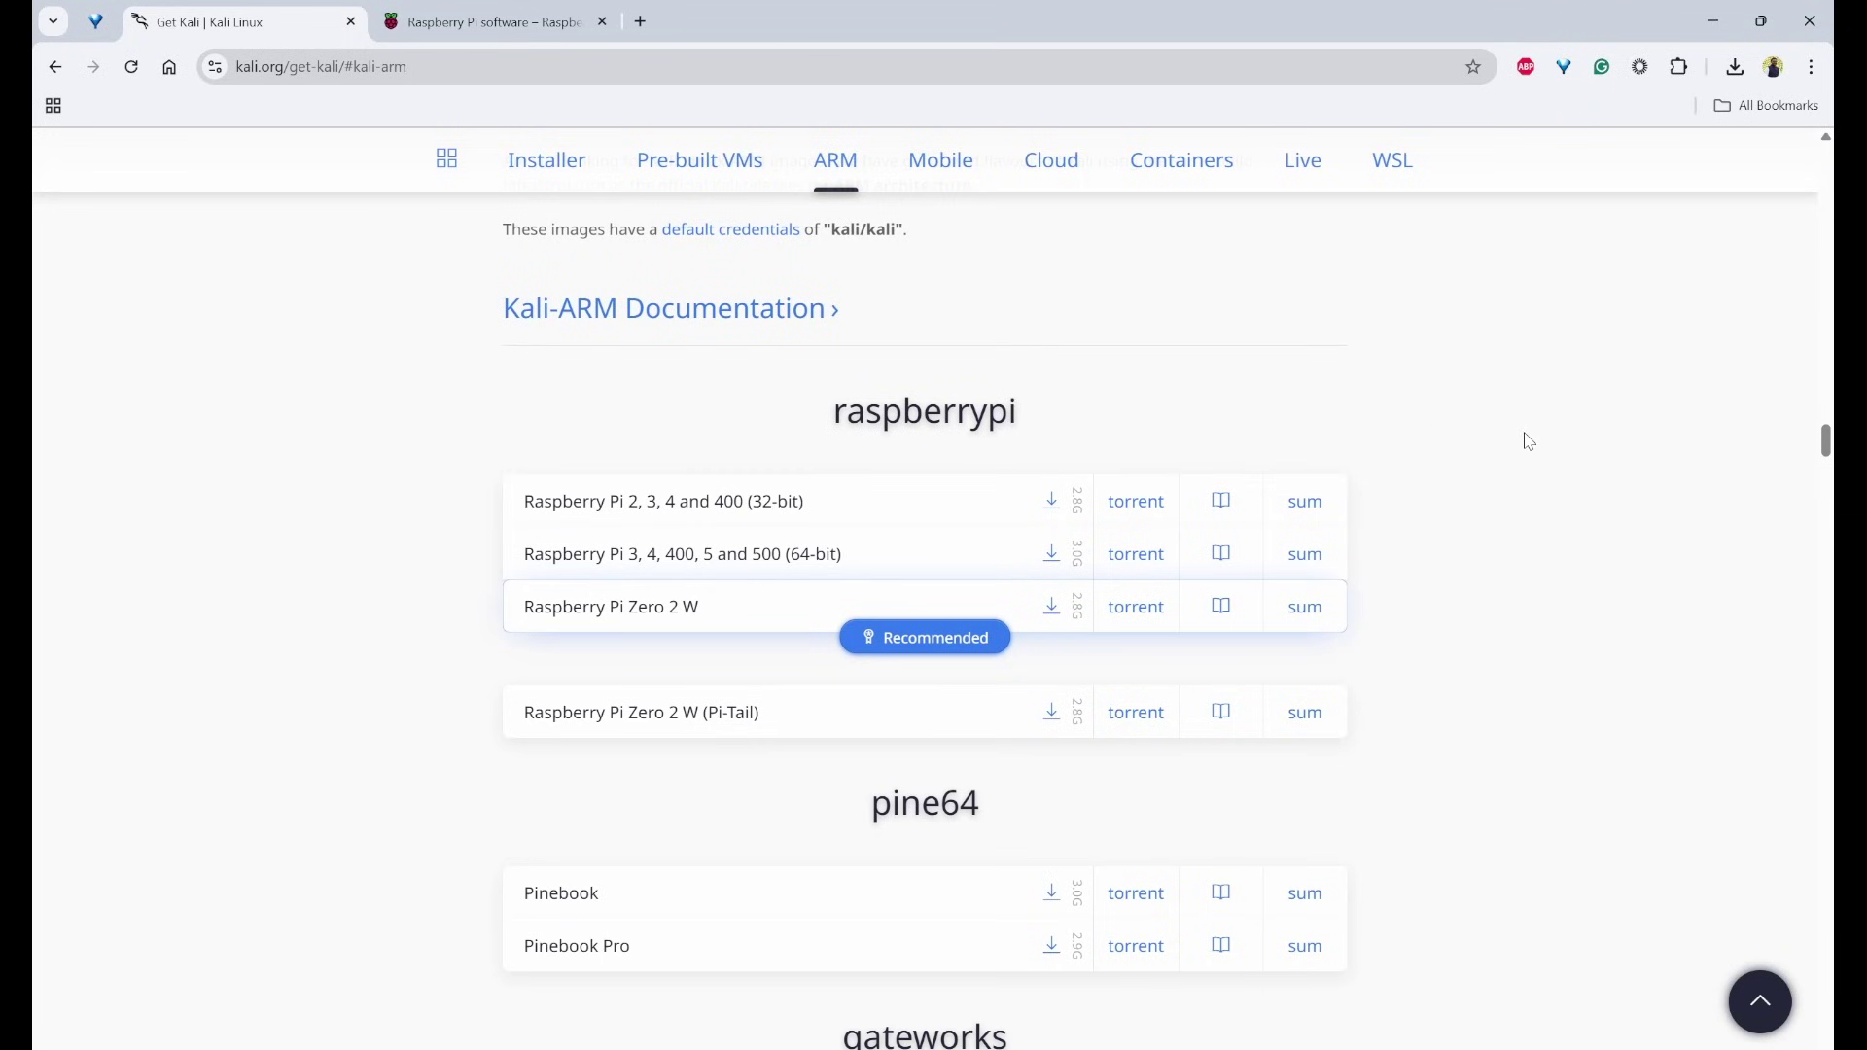
Search 'angry ip scanner' in a new Chrome tab and open the angryip.org result
{"action": "left_click", "coordinate": [640, 21]}
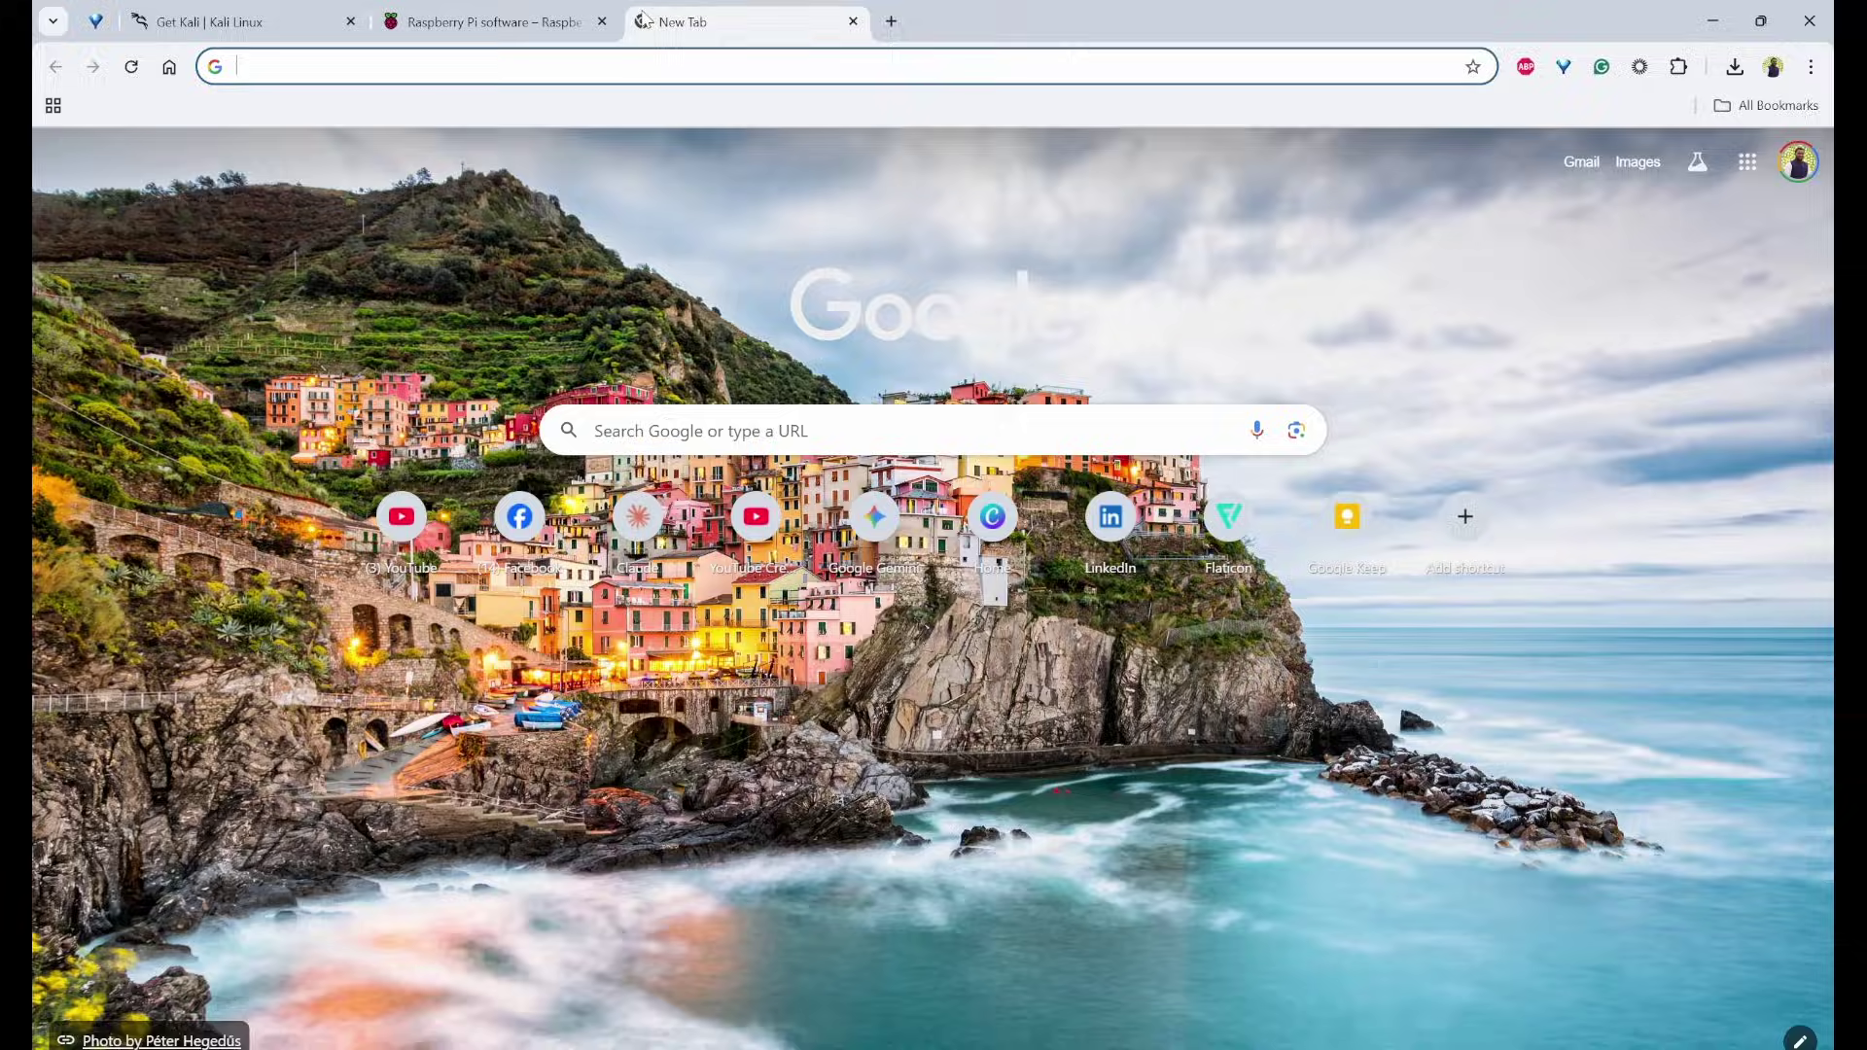
{"action": "type", "text": "an"}
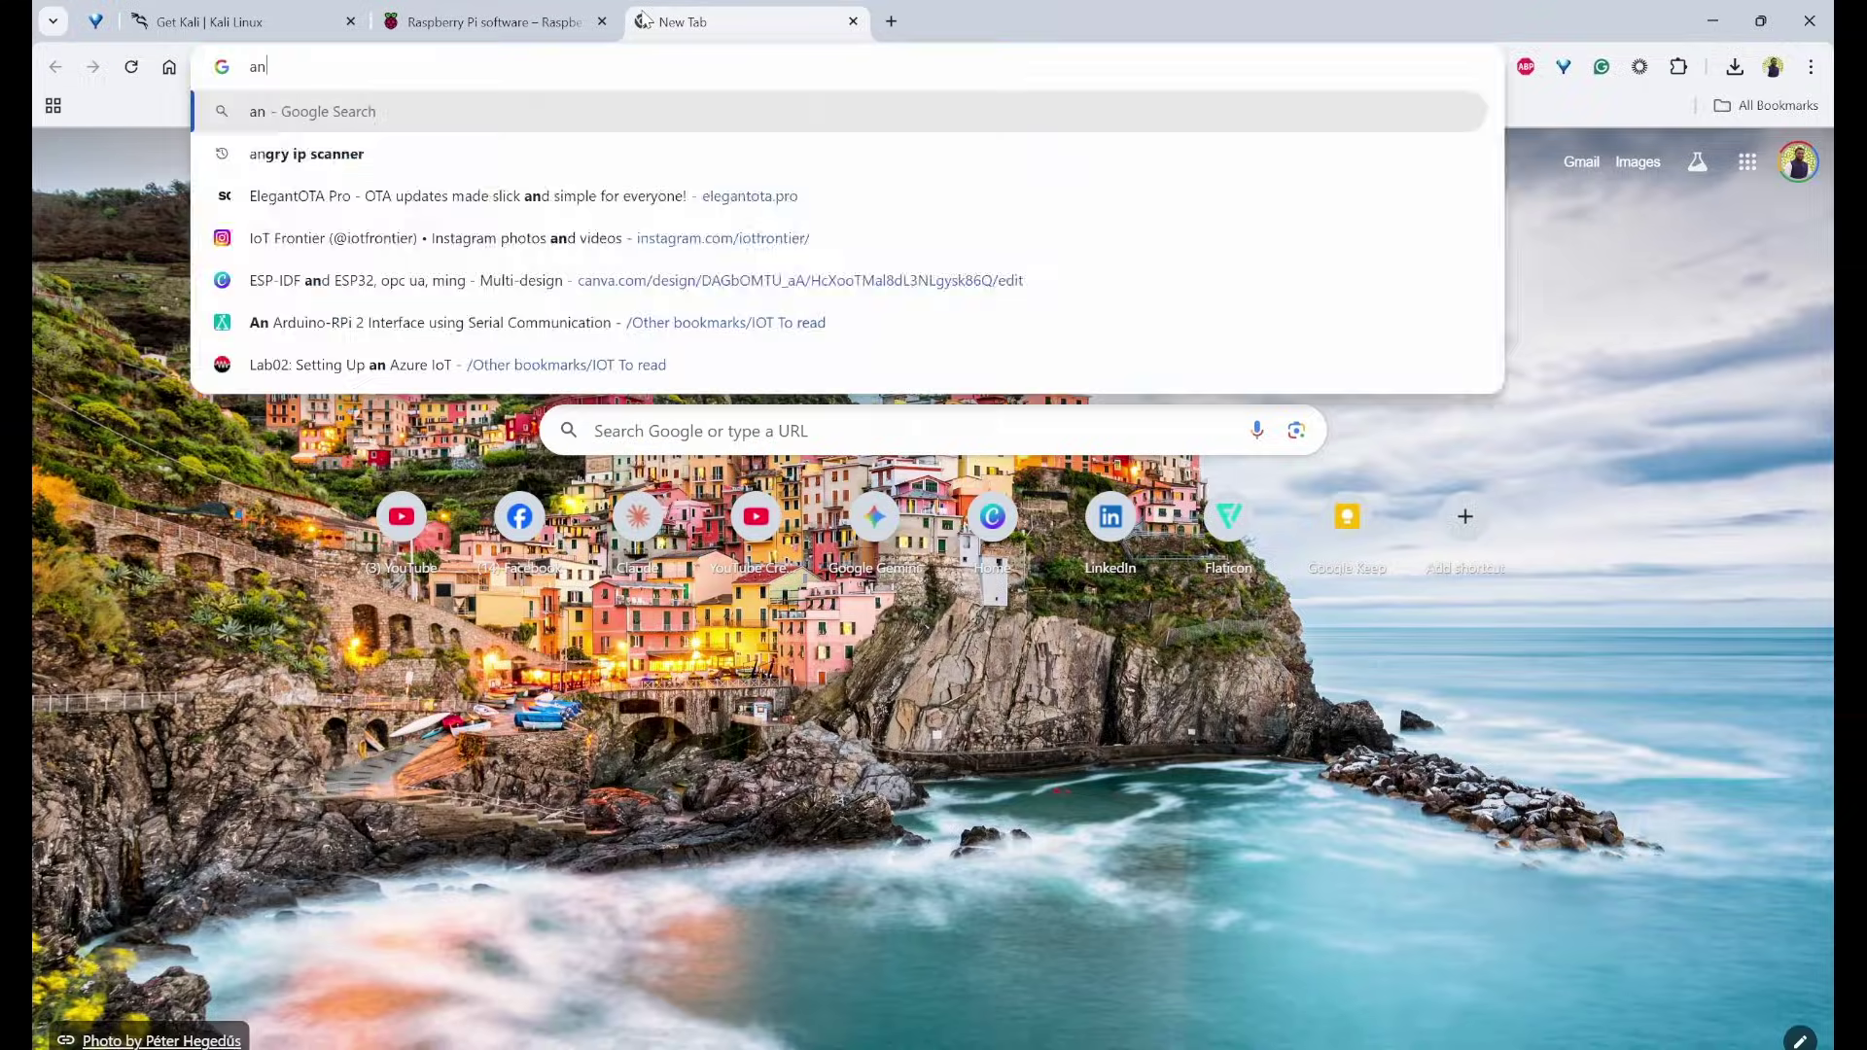
{"action": "left_click", "coordinate": [321, 150]}
{"action": "left_click", "coordinate": [609, 377]}
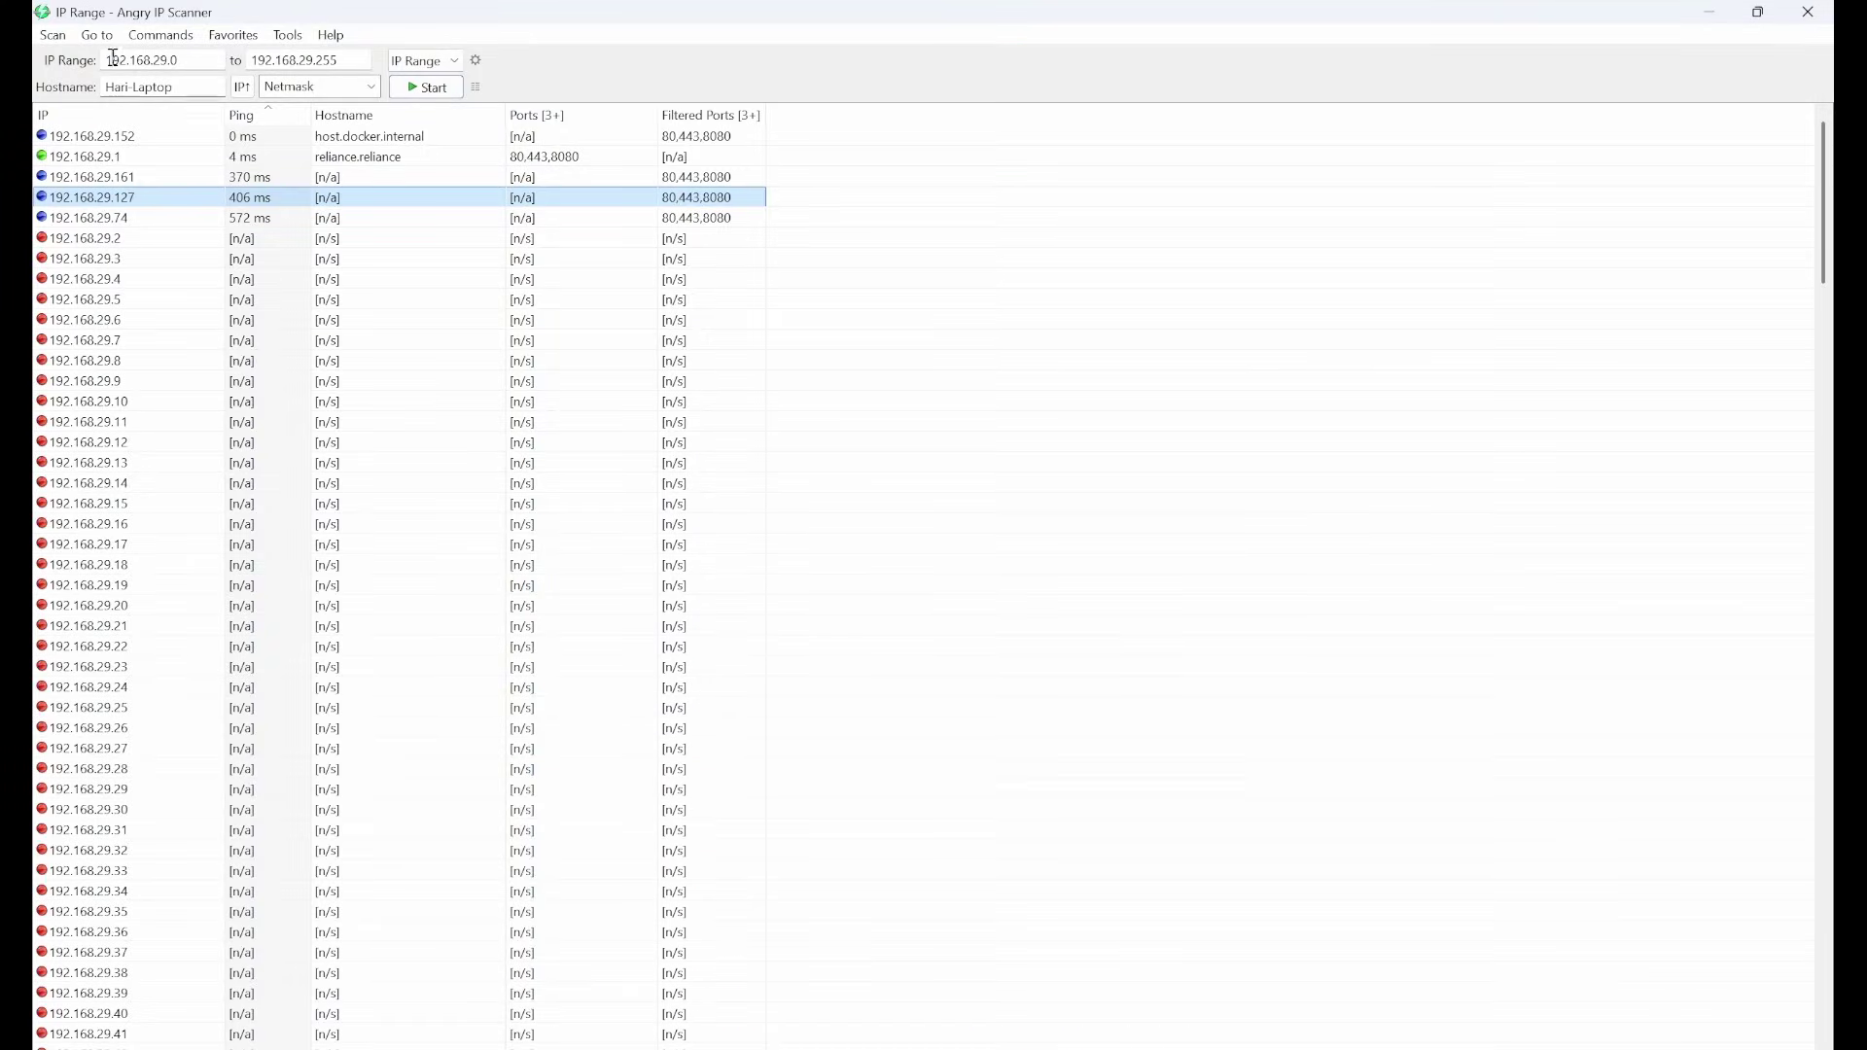
Inspect the scan range fields, 192.168.29.0 to 192.168.29.255
{"action": "mouse_move", "coordinate": [112, 57]}
{"action": "left_mouse_down"}
{"action": "mouse_move", "coordinate": [231, 60]}
{"action": "mouse_move", "coordinate": [94, 60]}
{"action": "left_mouse_up"}
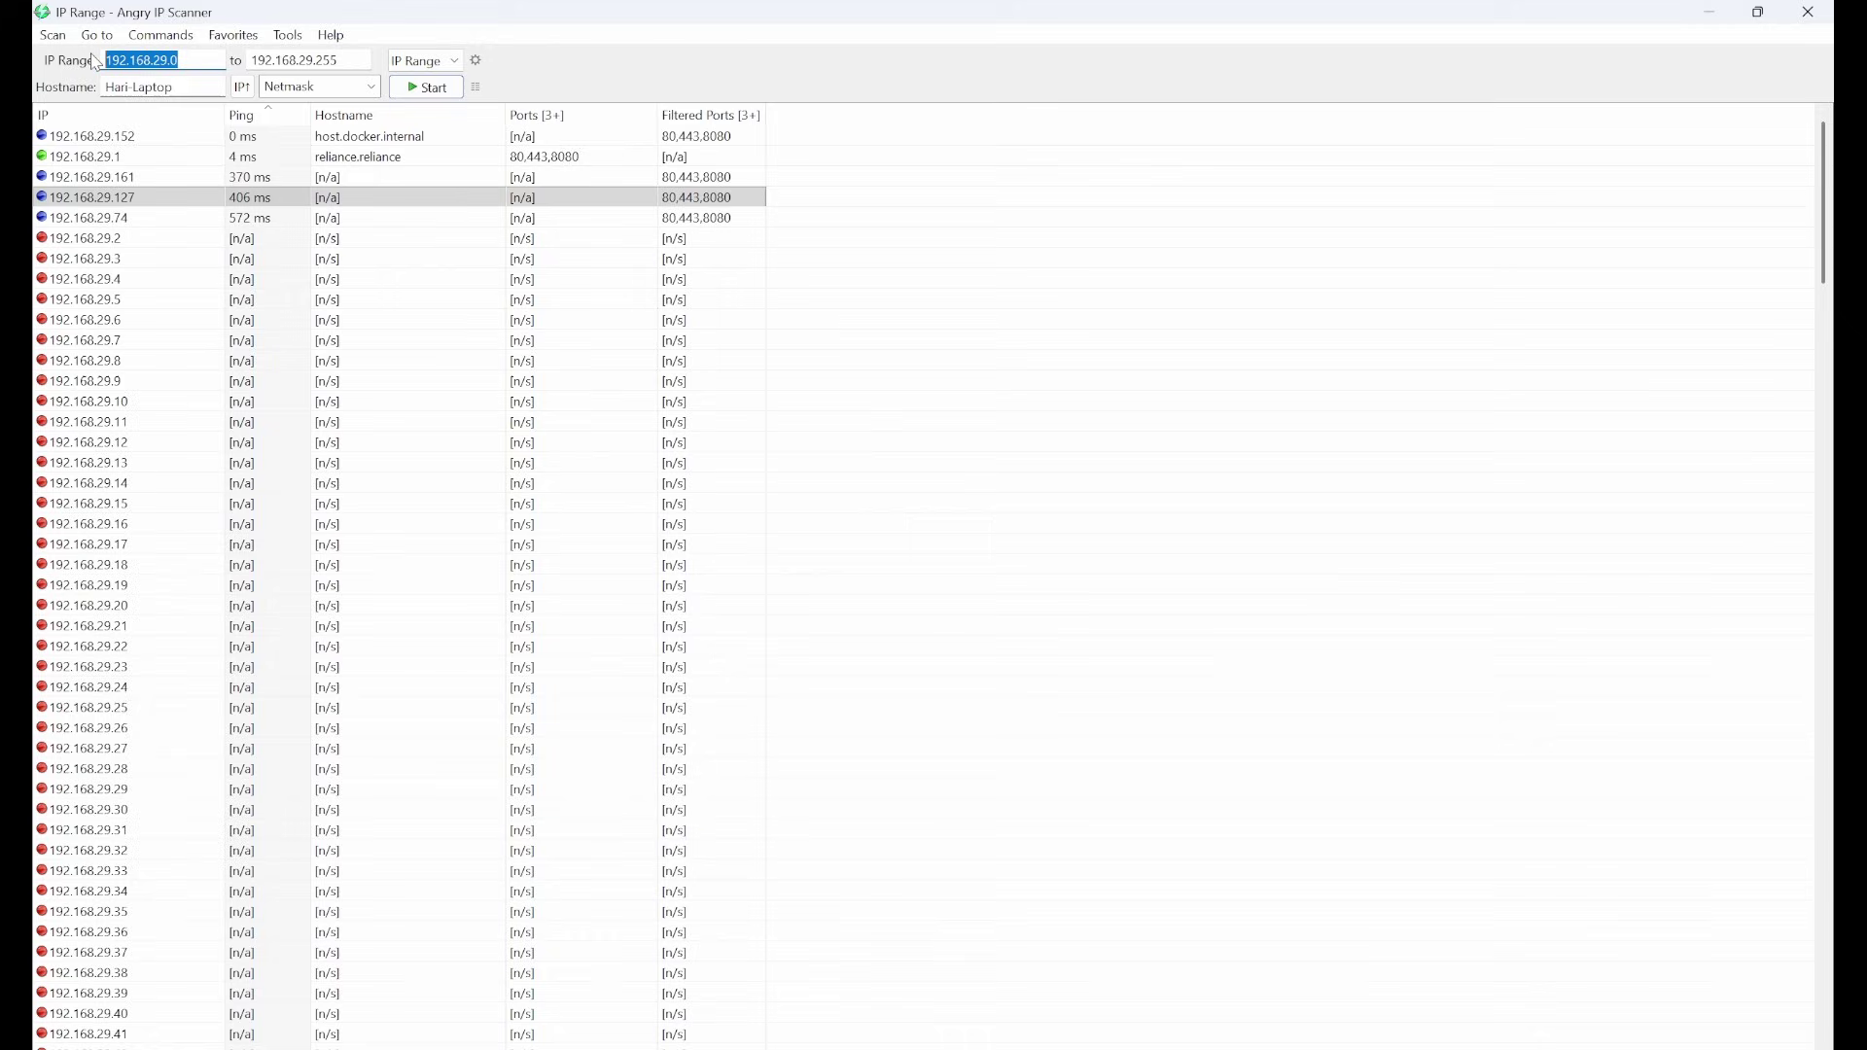
{"action": "left_click", "coordinate": [185, 58]}
{"action": "double_click", "coordinate": [190, 59]}
{"action": "double_click", "coordinate": [342, 60]}
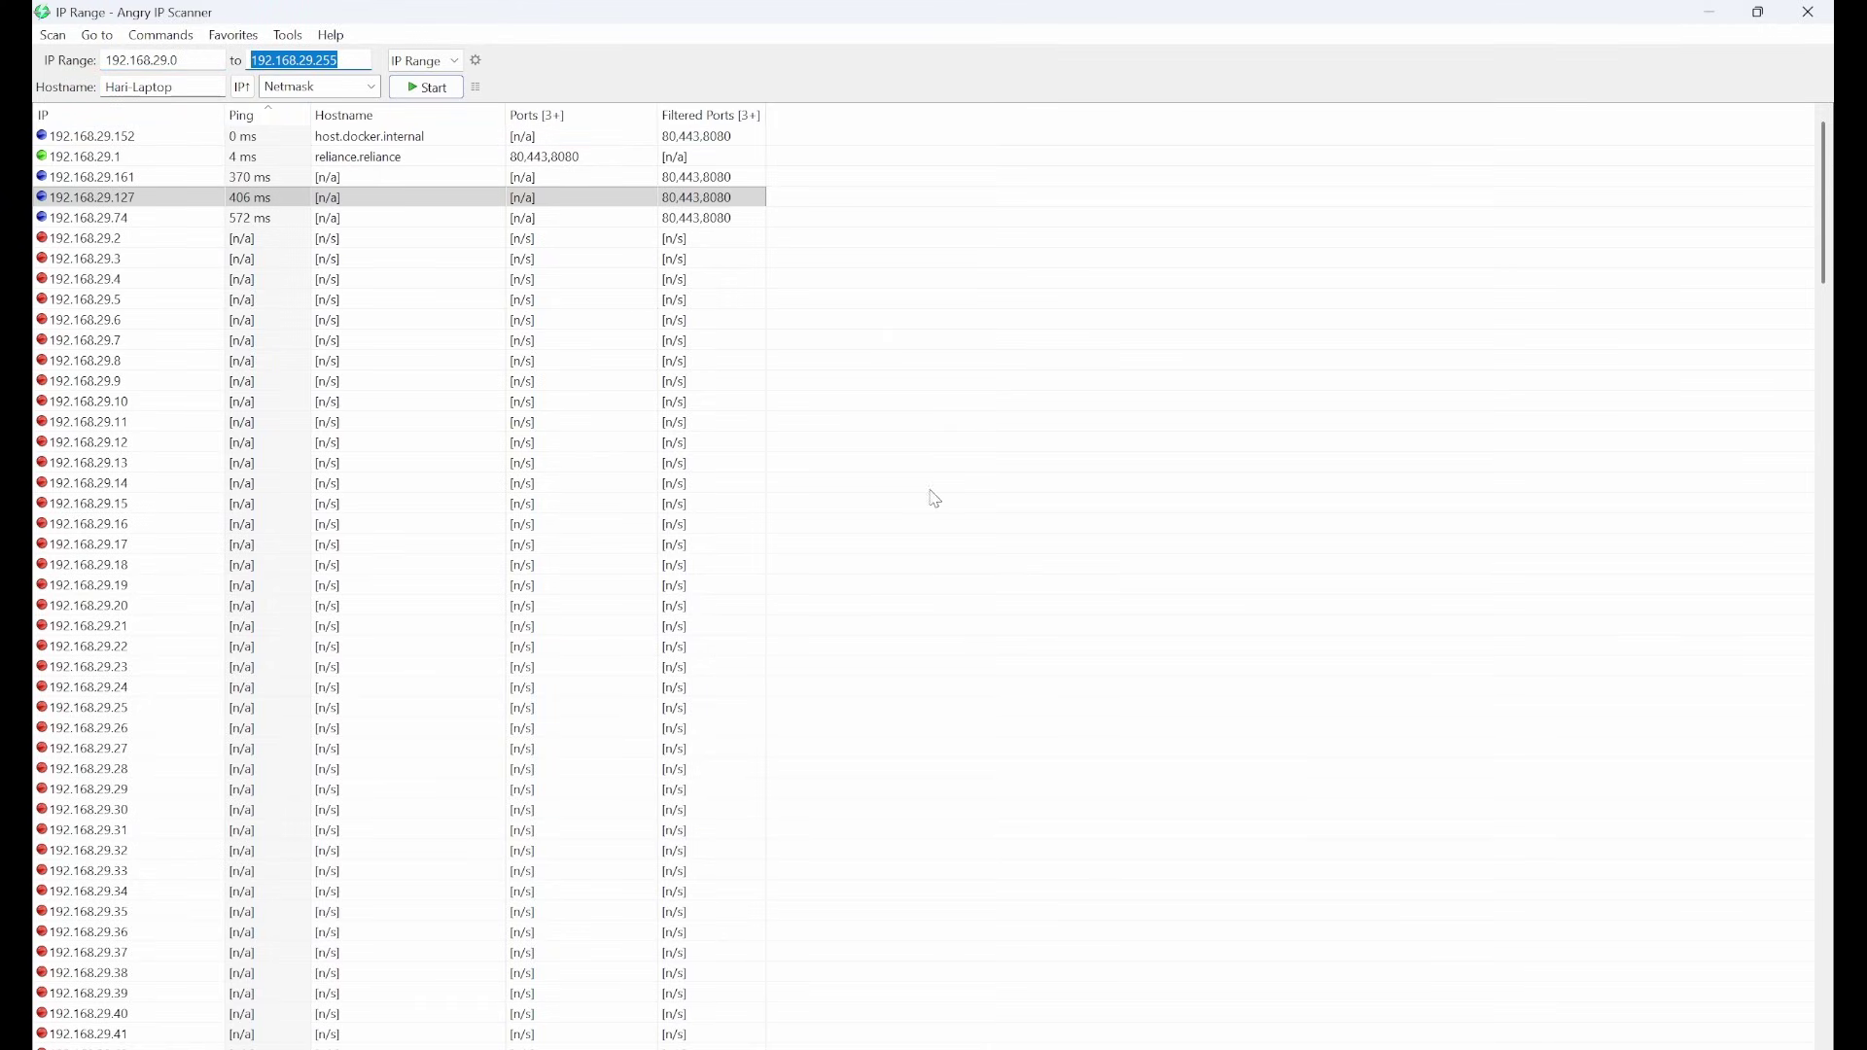
Run ipconfig in Command Prompt to read Wi-Fi IPv4 192.168.29.152 and gateway 192.168.29.1
{"action": "key", "text": "super+r"}
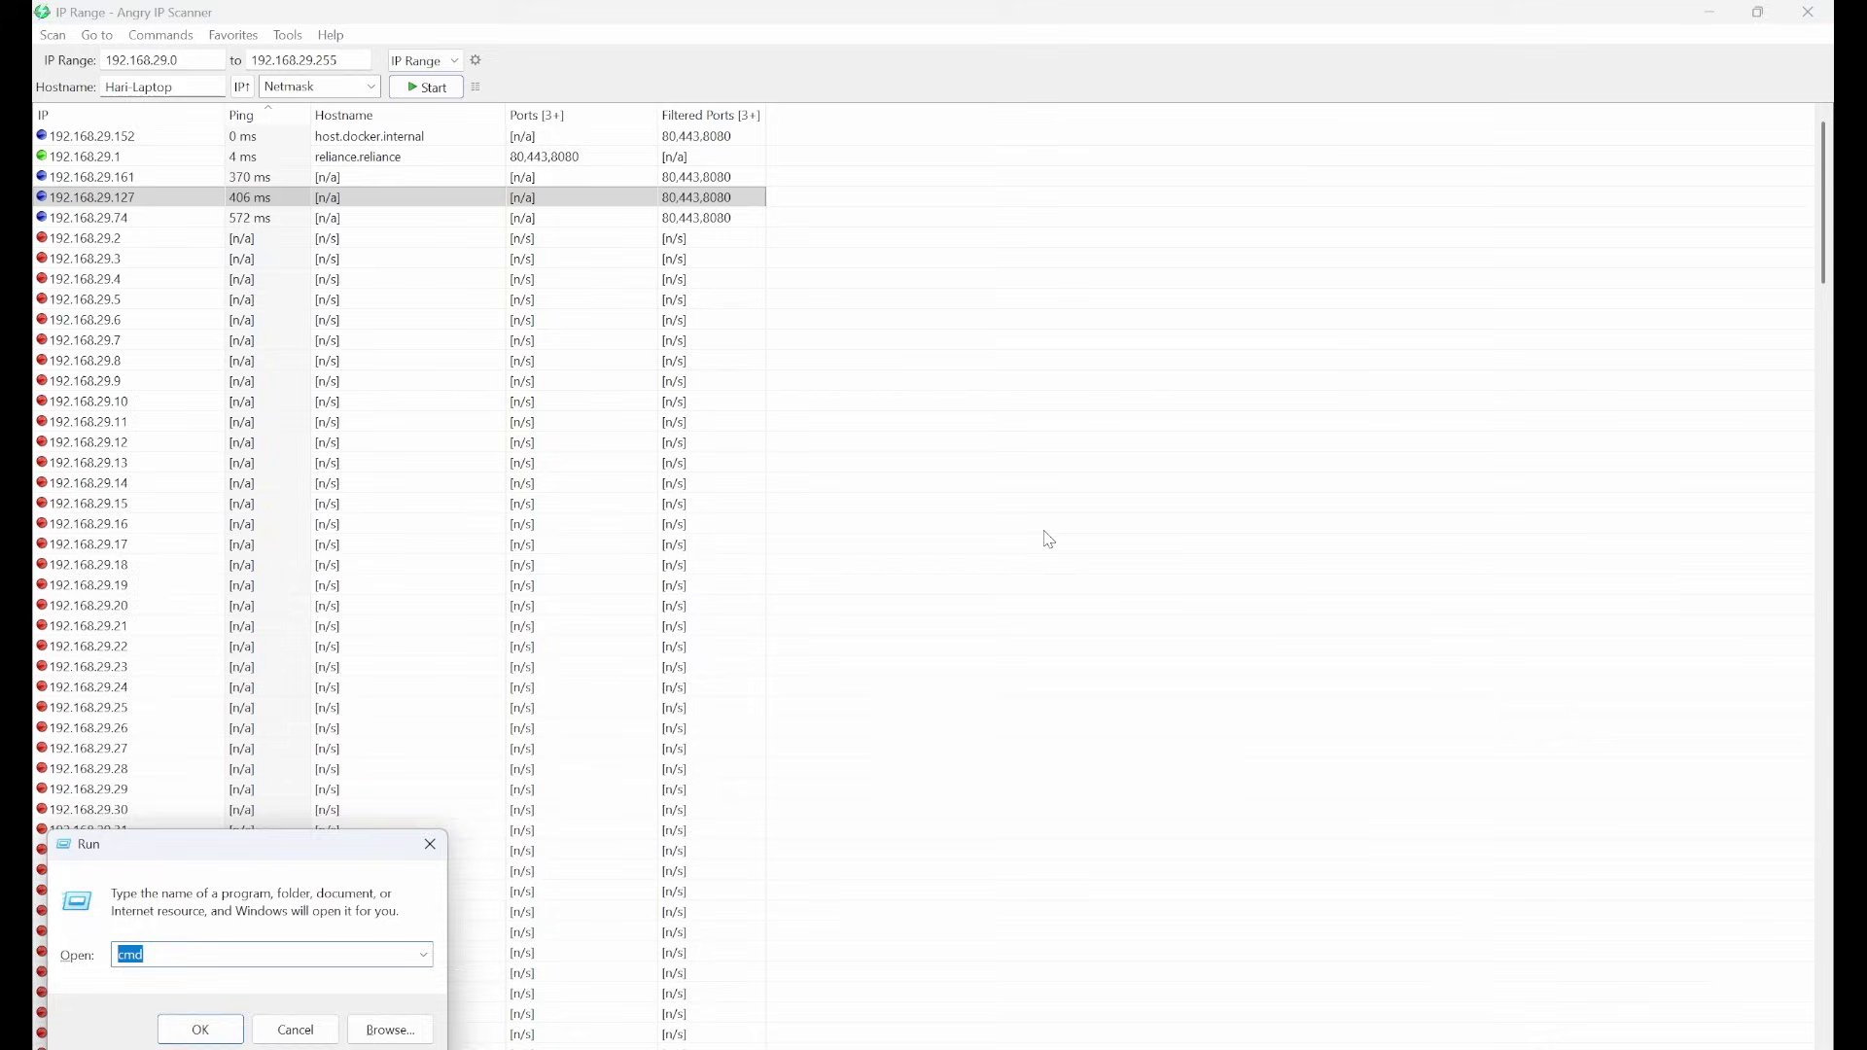
{"action": "key", "text": "Return"}
{"action": "type", "text": "ipco"}
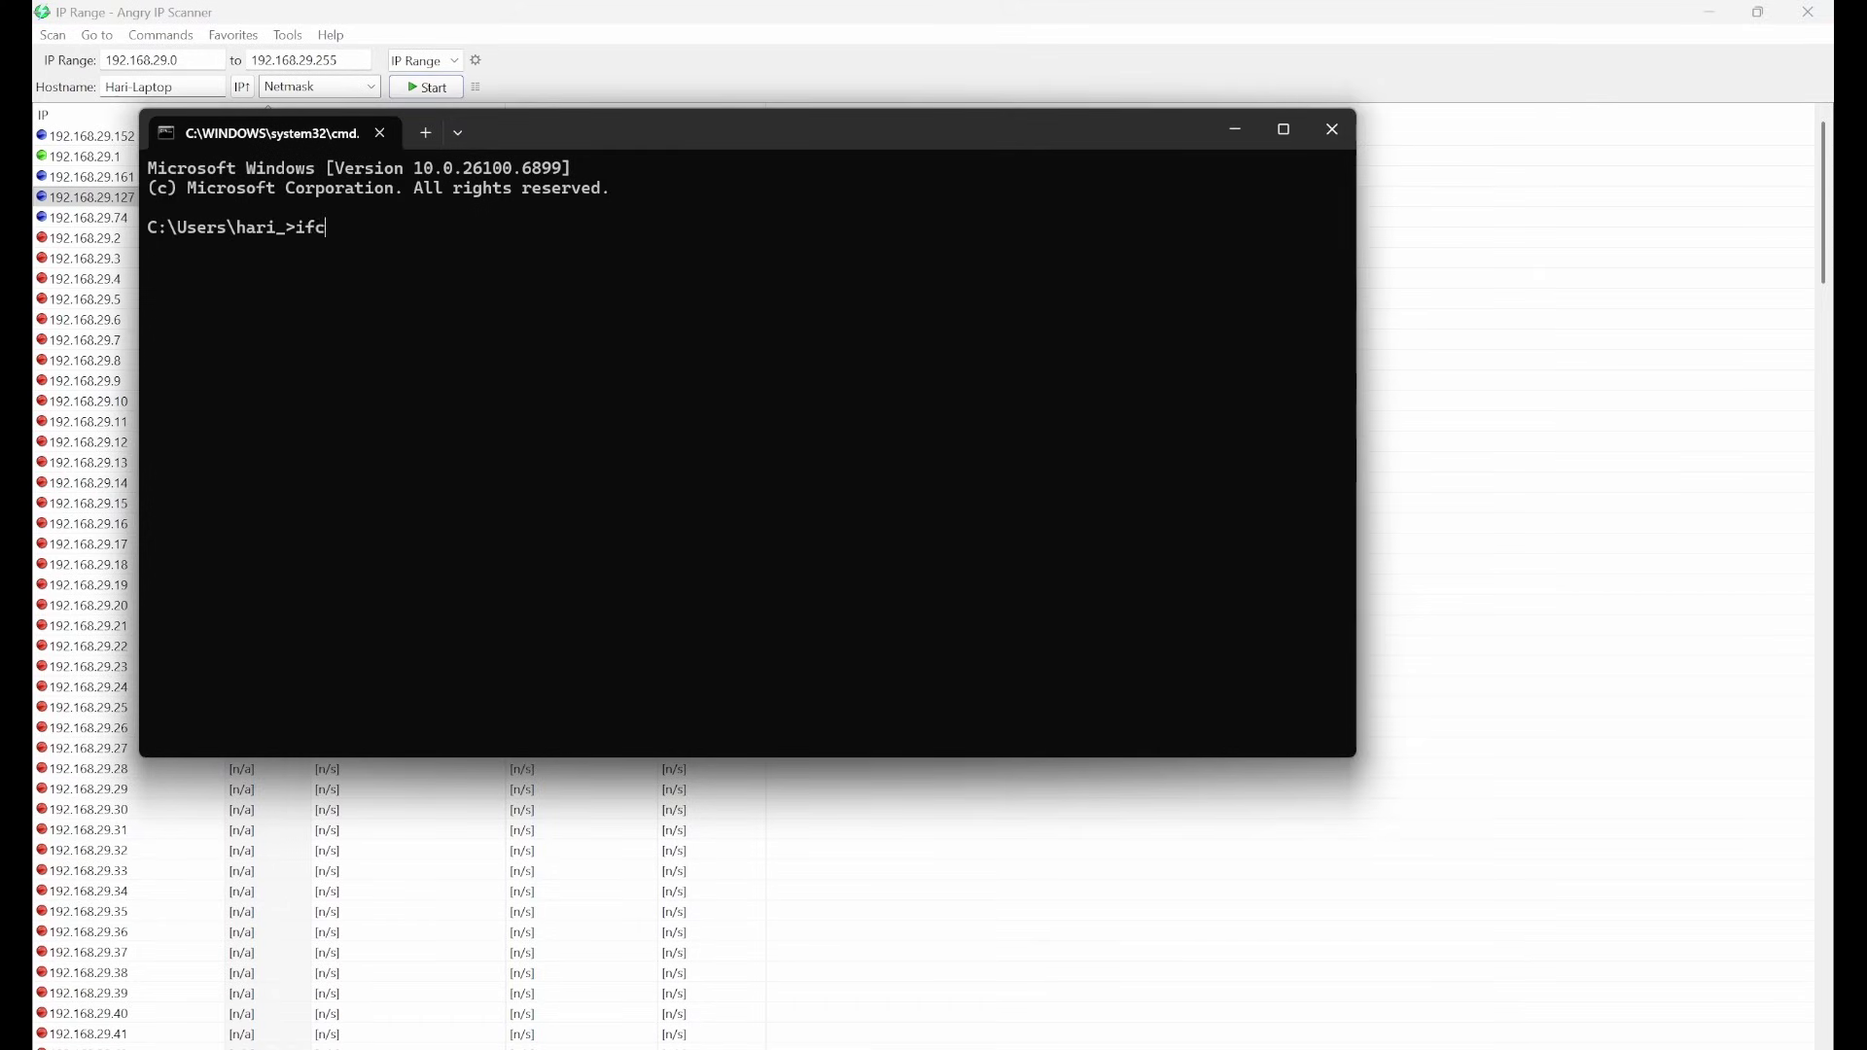
{"action": "type", "text": "nfig"}
{"action": "key", "text": "Return"}
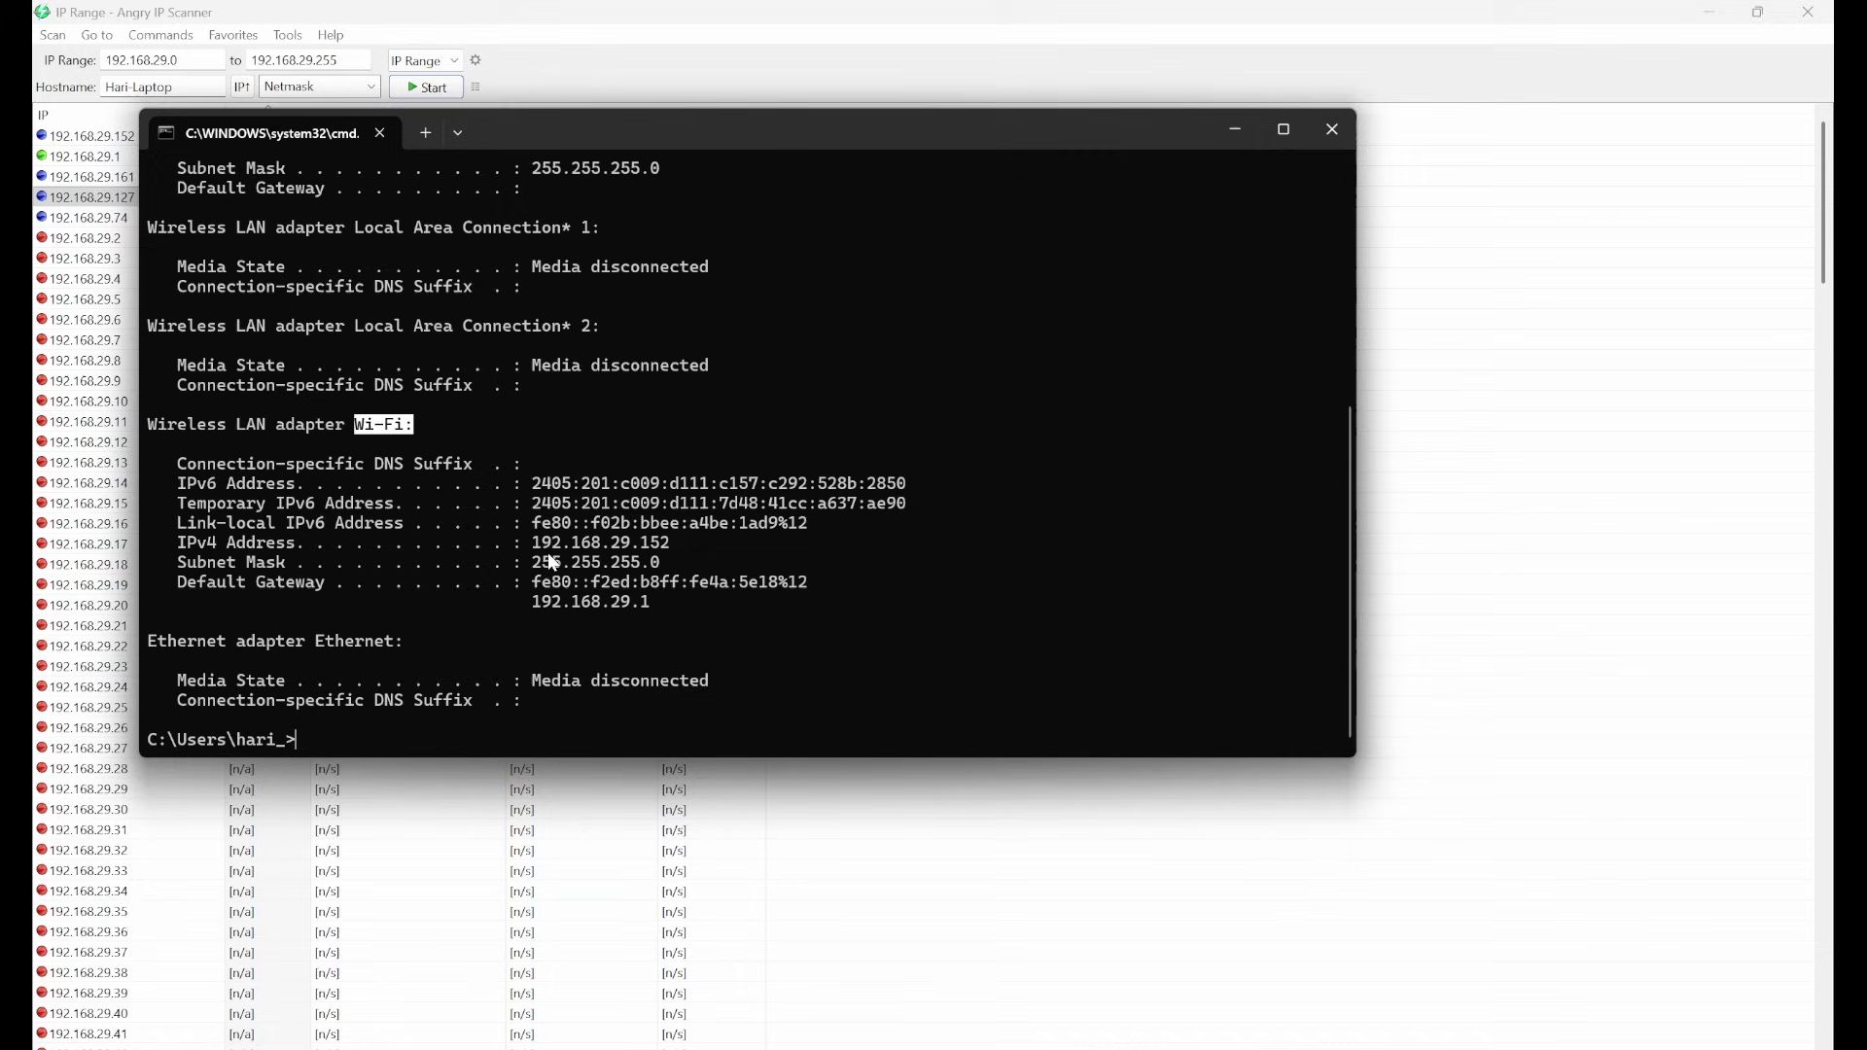
{"action": "left_click", "coordinate": [671, 610]}
Rescan 192.168.29.0–255, discarding old results, and review the 6-alive summary
{"action": "left_click", "coordinate": [1230, 144]}
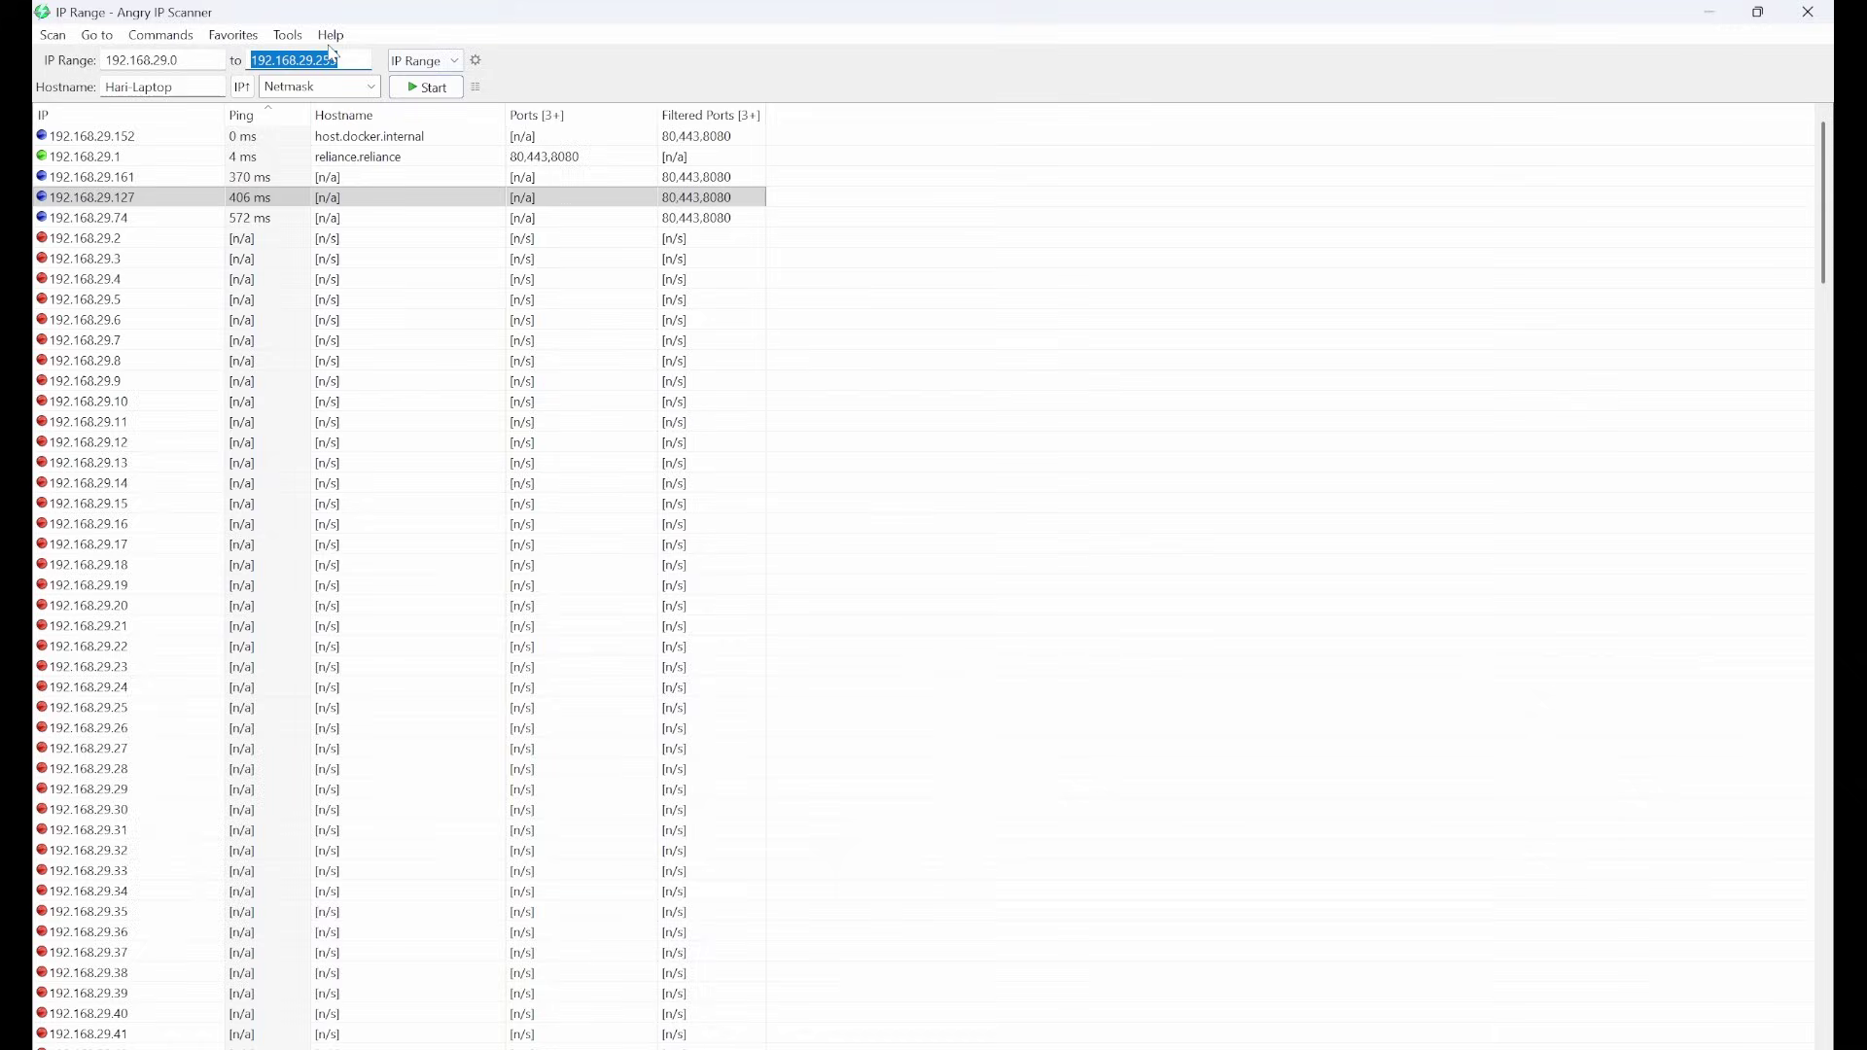
{"action": "left_click", "coordinate": [426, 88]}
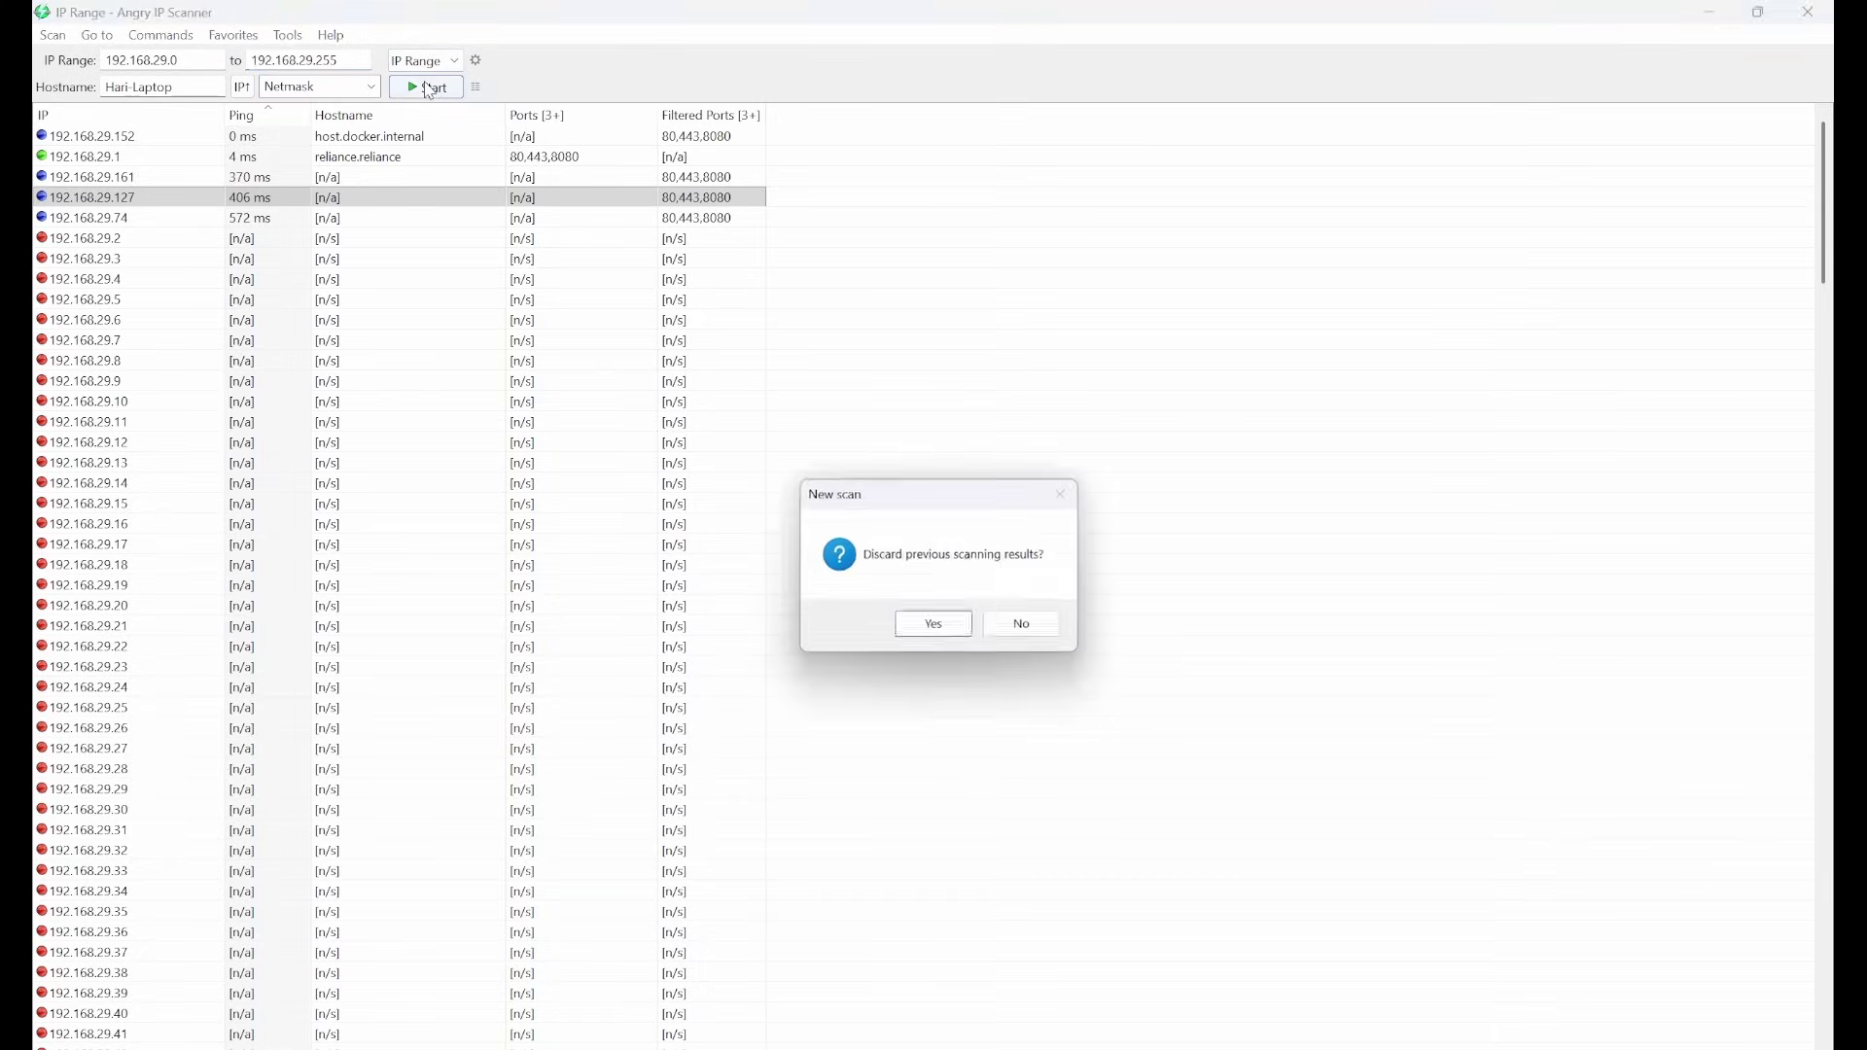
{"action": "left_click", "coordinate": [963, 623]}
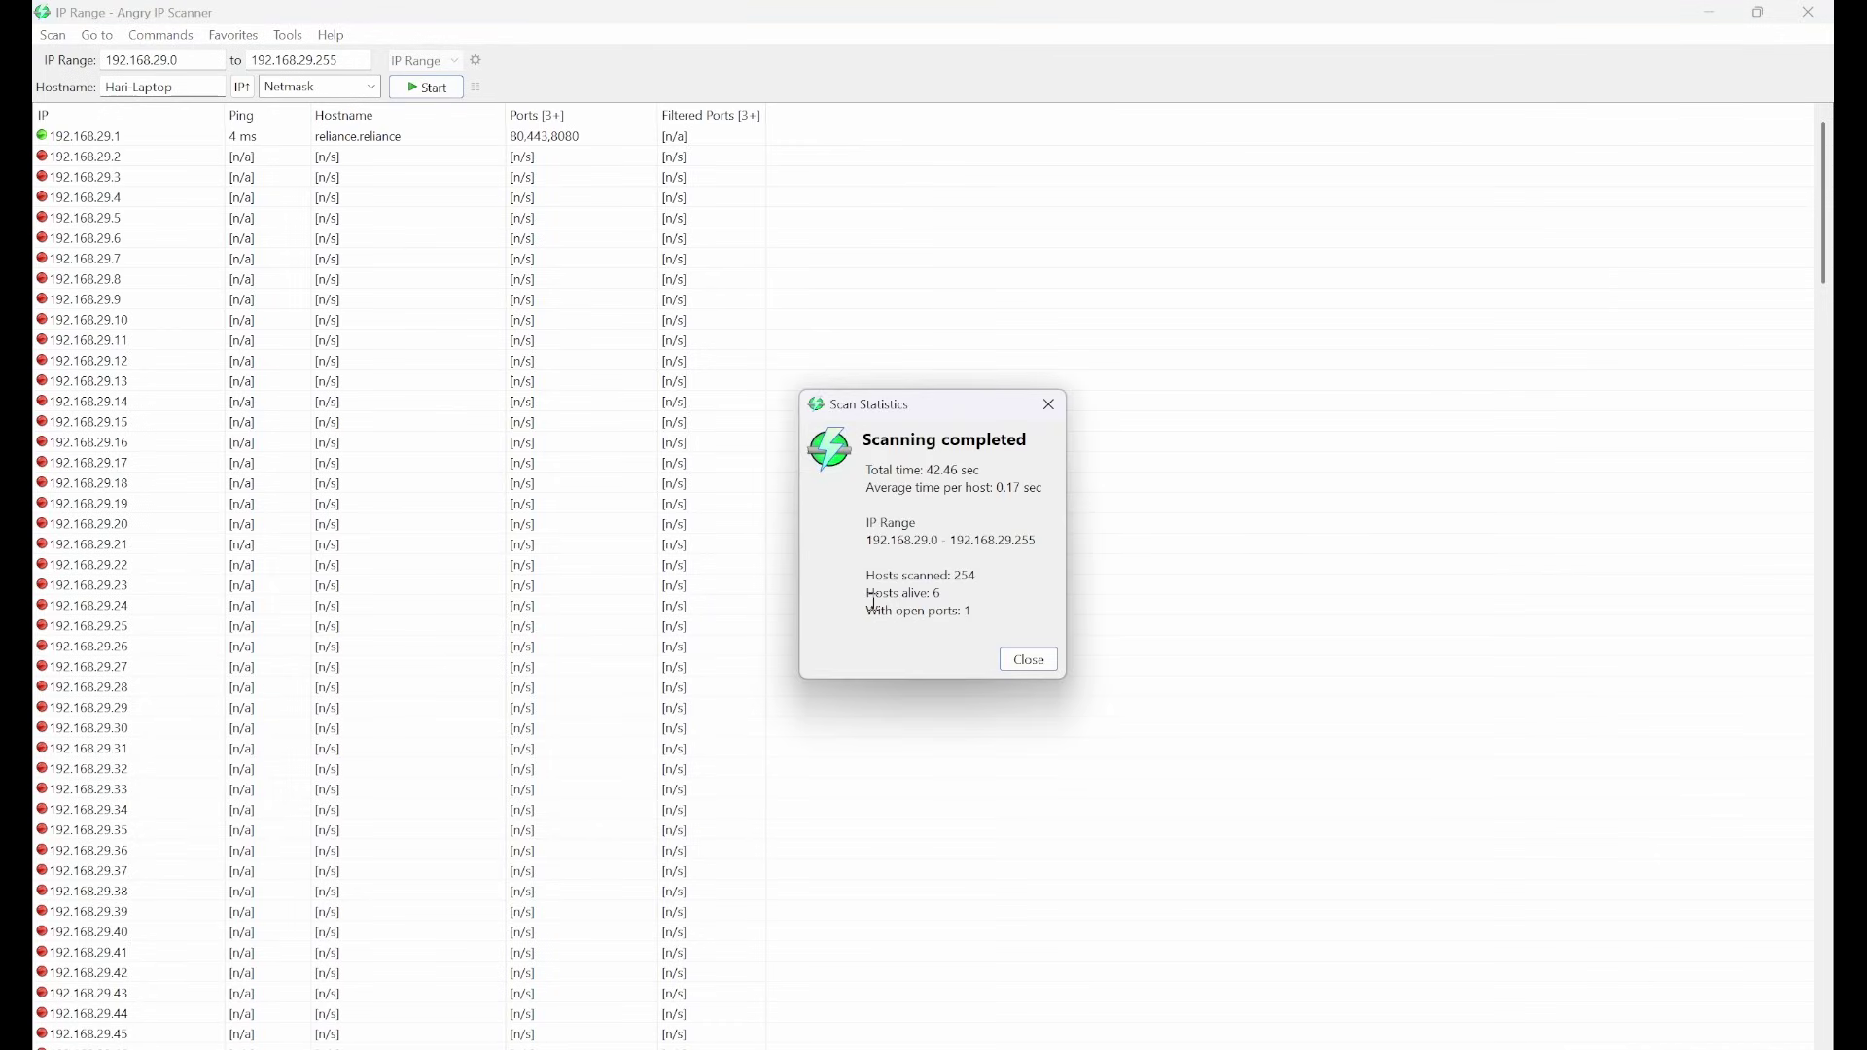
{"action": "mouse_move", "coordinate": [873, 603]}
{"action": "left_mouse_down"}
{"action": "mouse_move", "coordinate": [978, 611]}
{"action": "mouse_move", "coordinate": [899, 593]}
{"action": "left_mouse_up"}
{"action": "left_click", "coordinate": [1029, 660]}
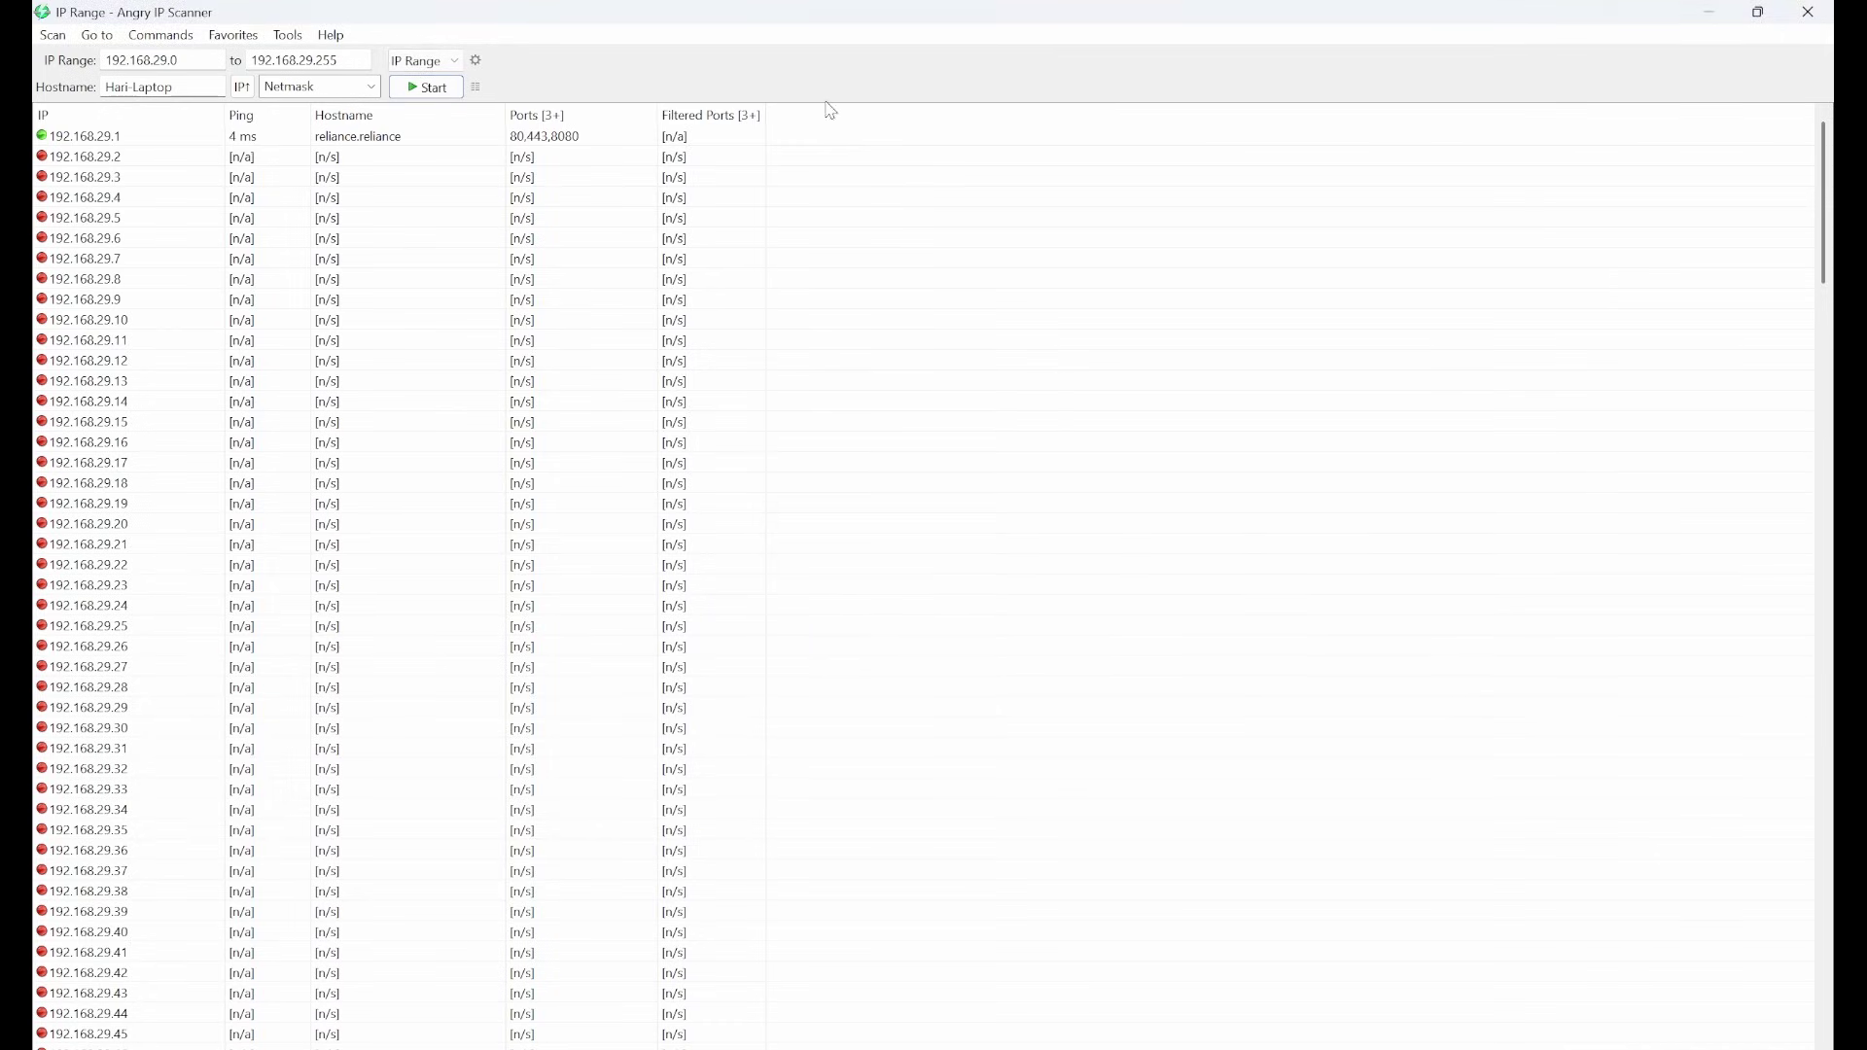
Sort the results by ping and select the new host 192.168.29.200
{"action": "left_click", "coordinate": [248, 117]}
{"action": "left_click", "coordinate": [326, 127]}
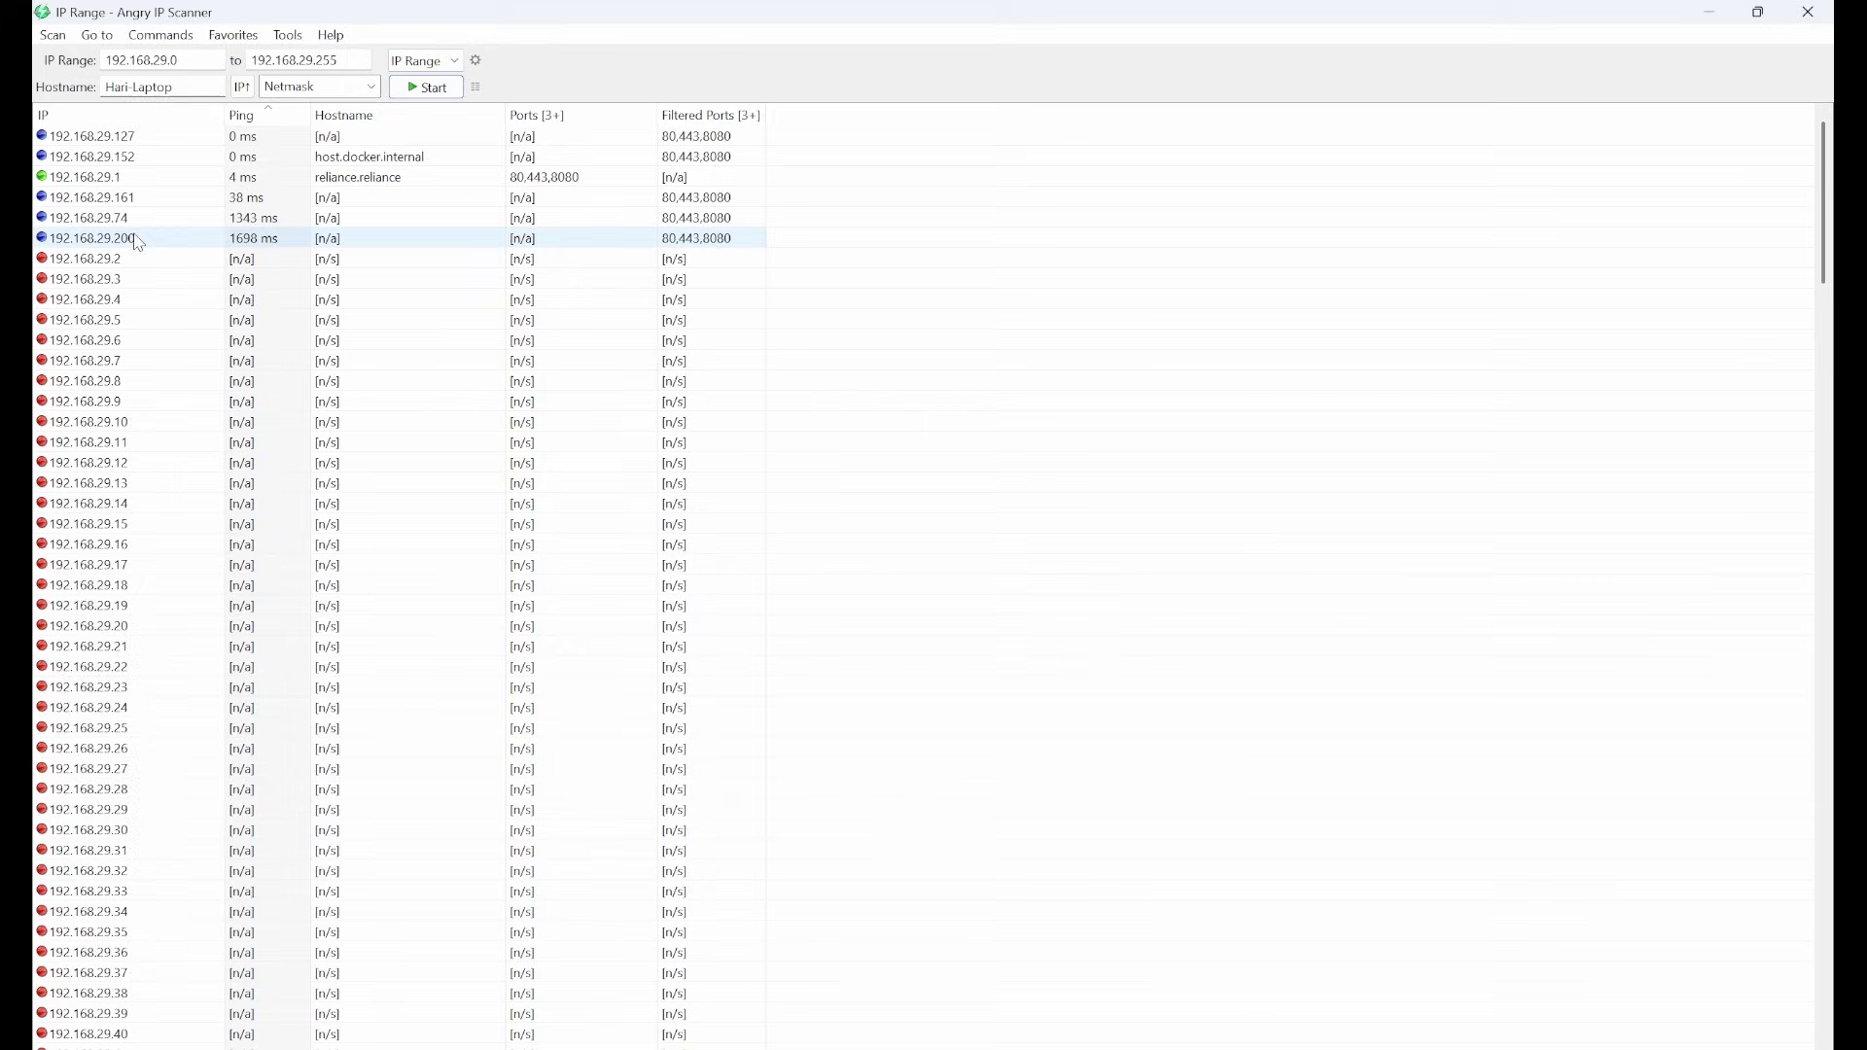
{"action": "left_click", "coordinate": [137, 240]}
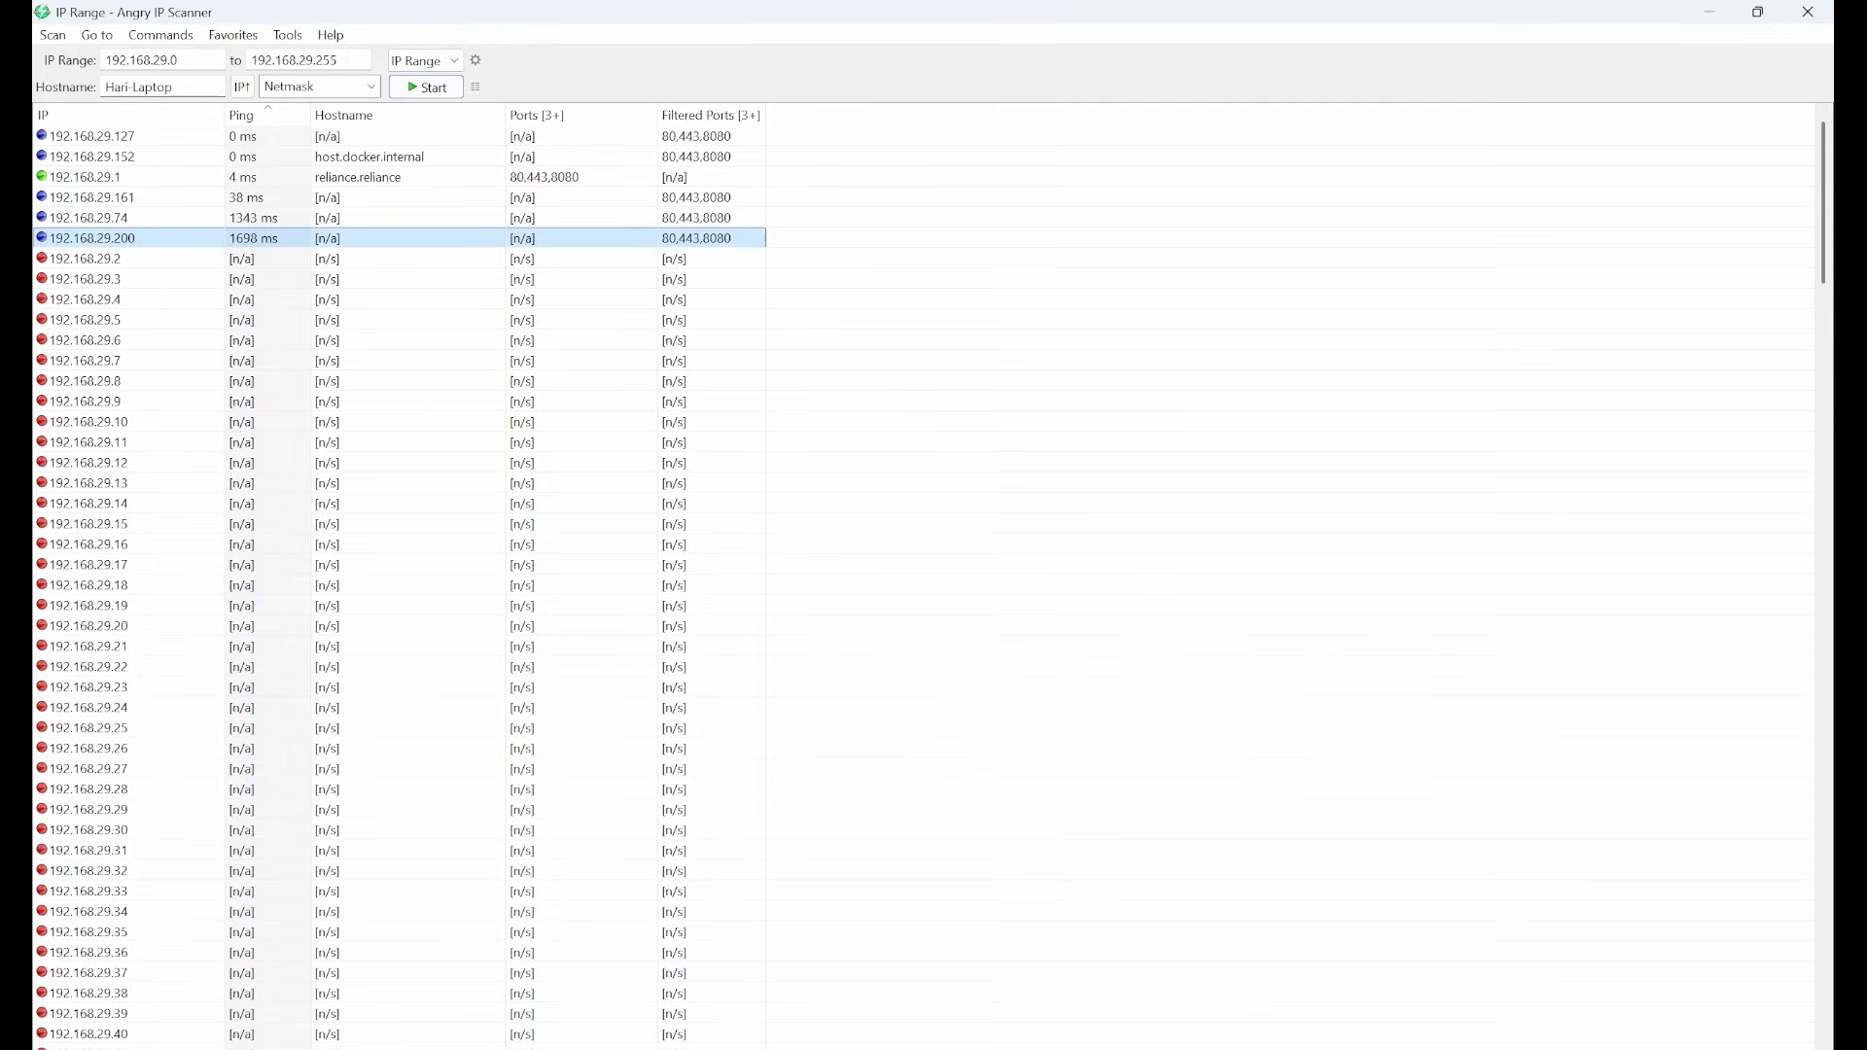
{"action": "left_click", "coordinate": [1203, 417]}
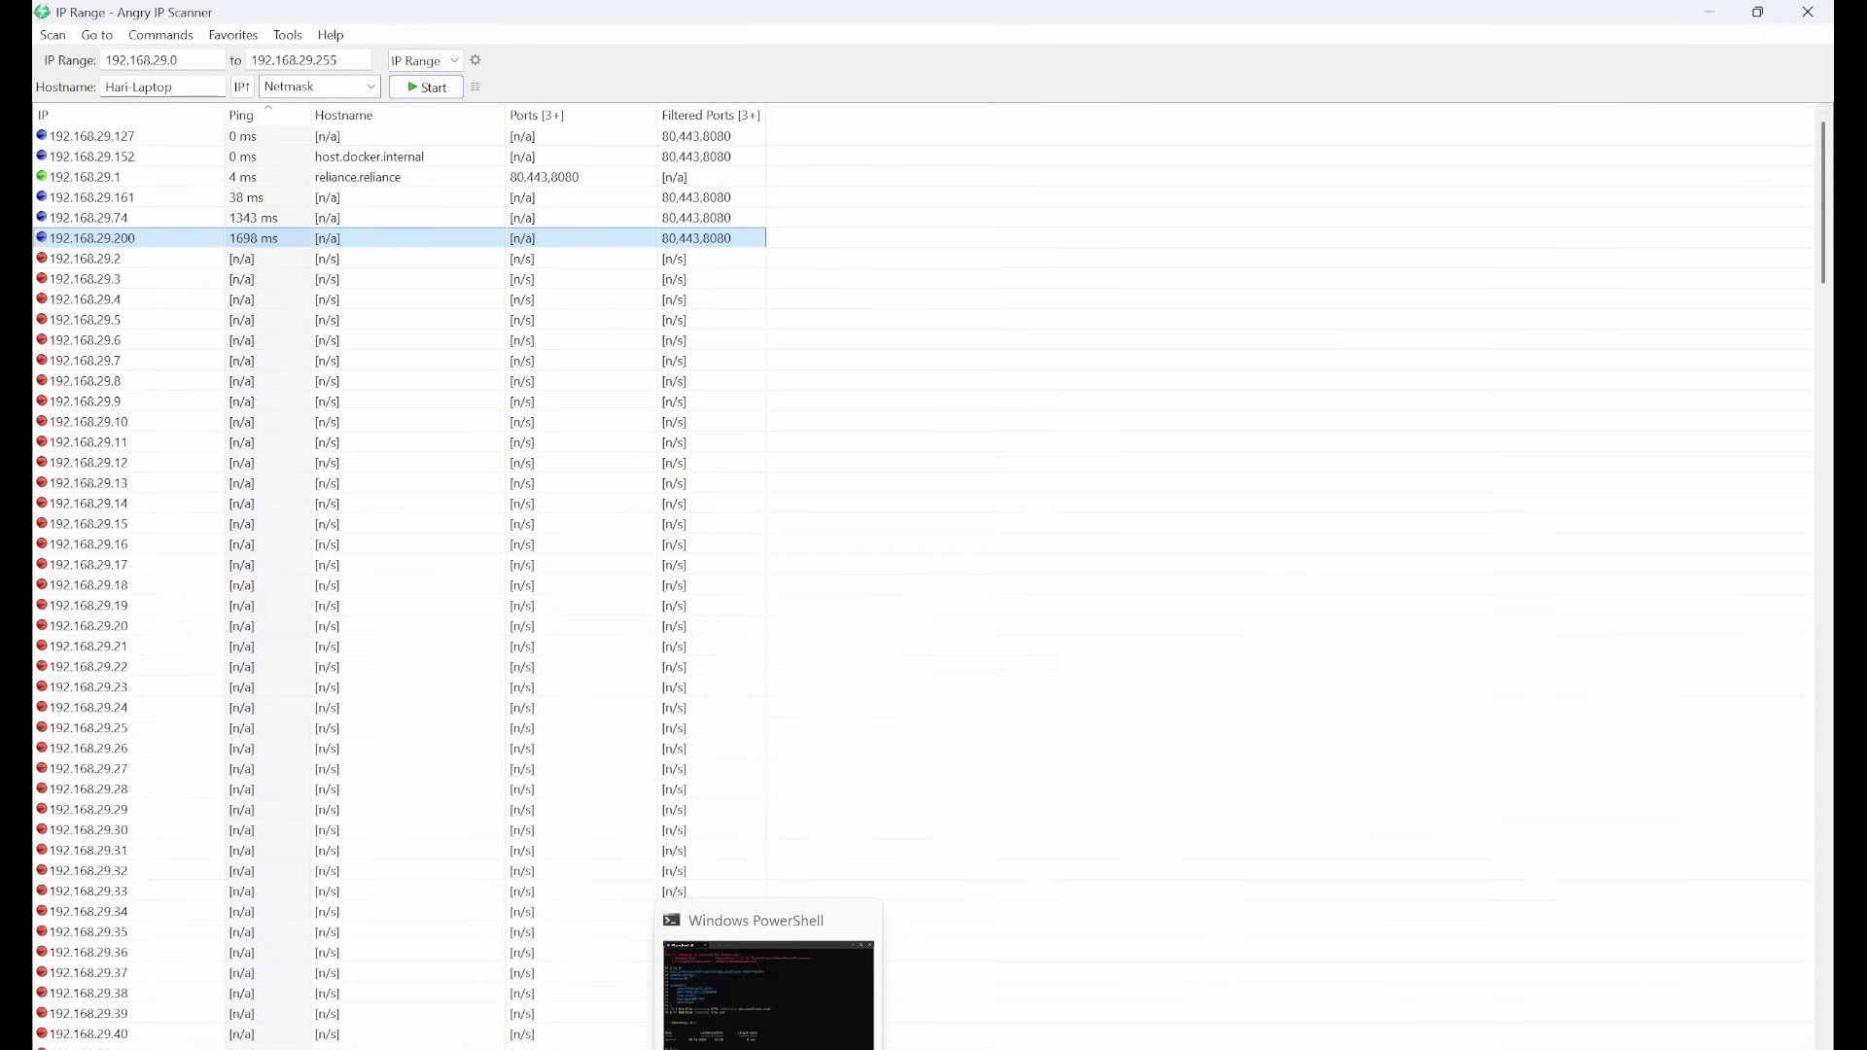
{"action": "left_click", "coordinate": [768, 1048]}
{"action": "left_click", "coordinate": [1387, 184]}
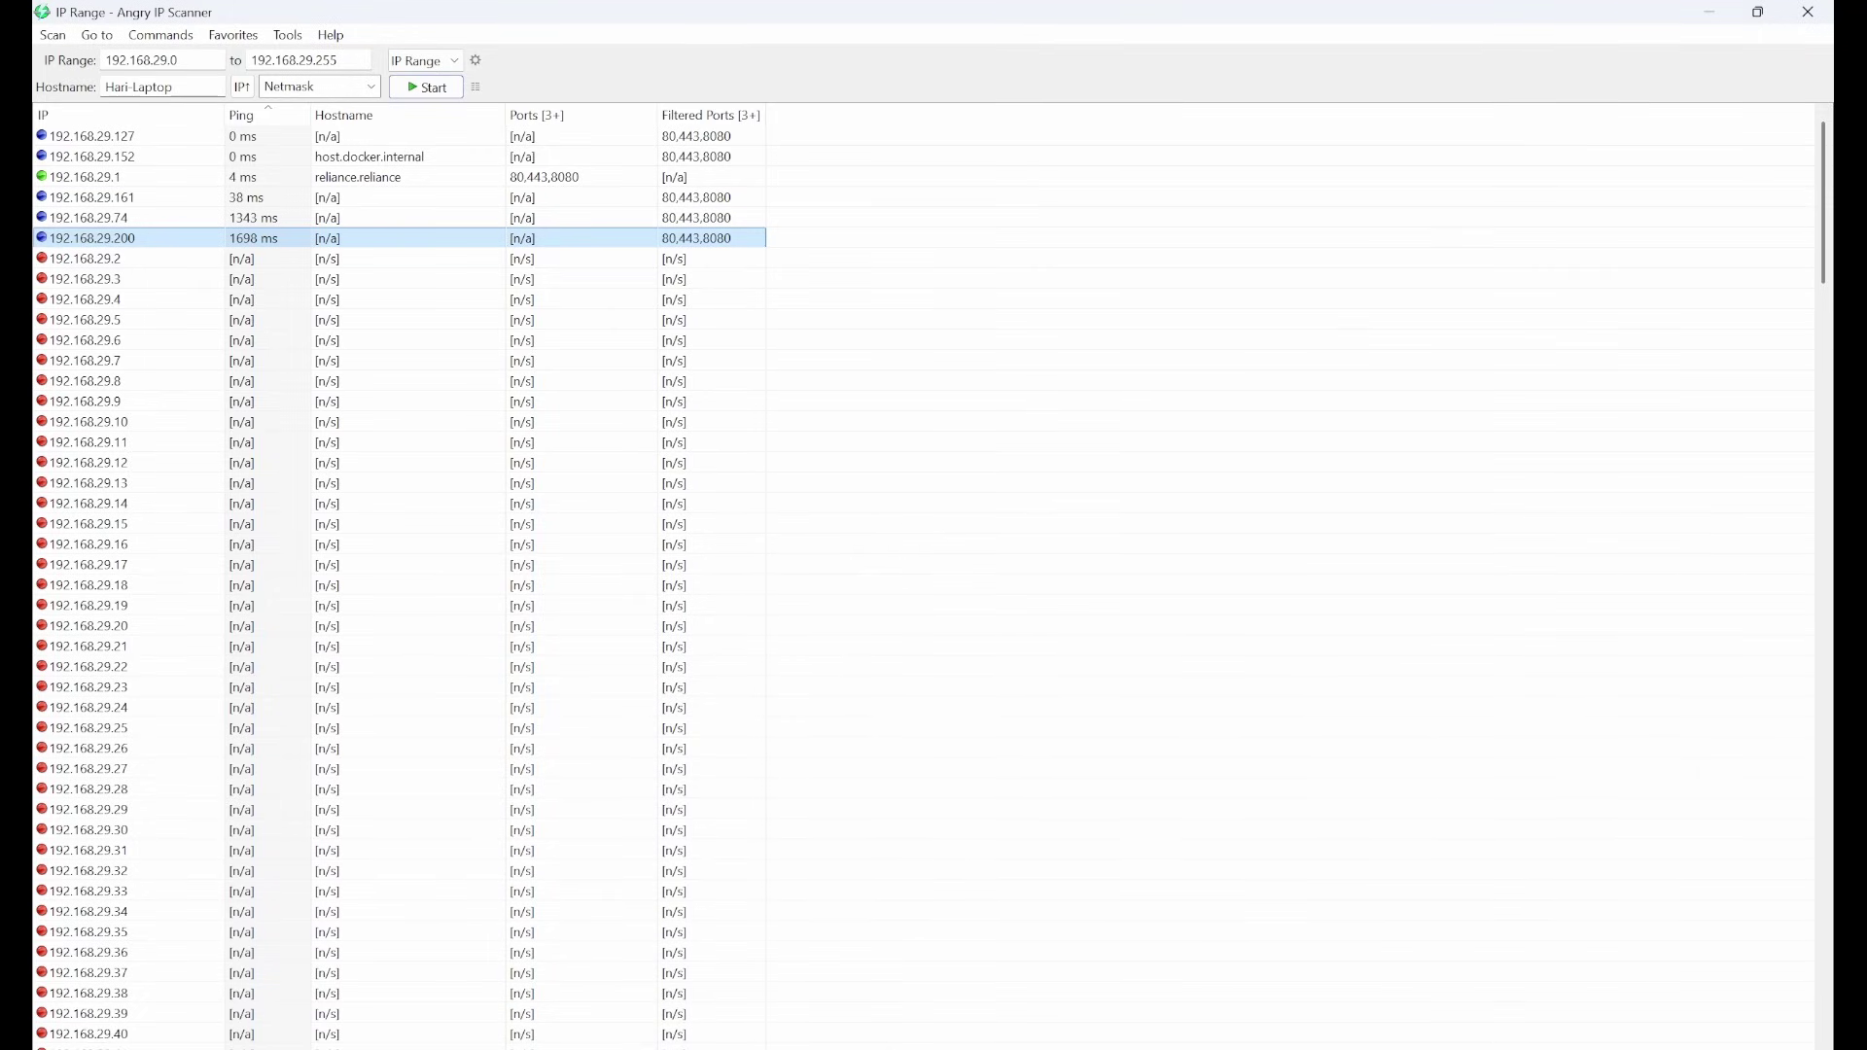
{"action": "key", "text": "super"}
{"action": "type", "text": "comm"}
{"action": "key", "text": "Return"}
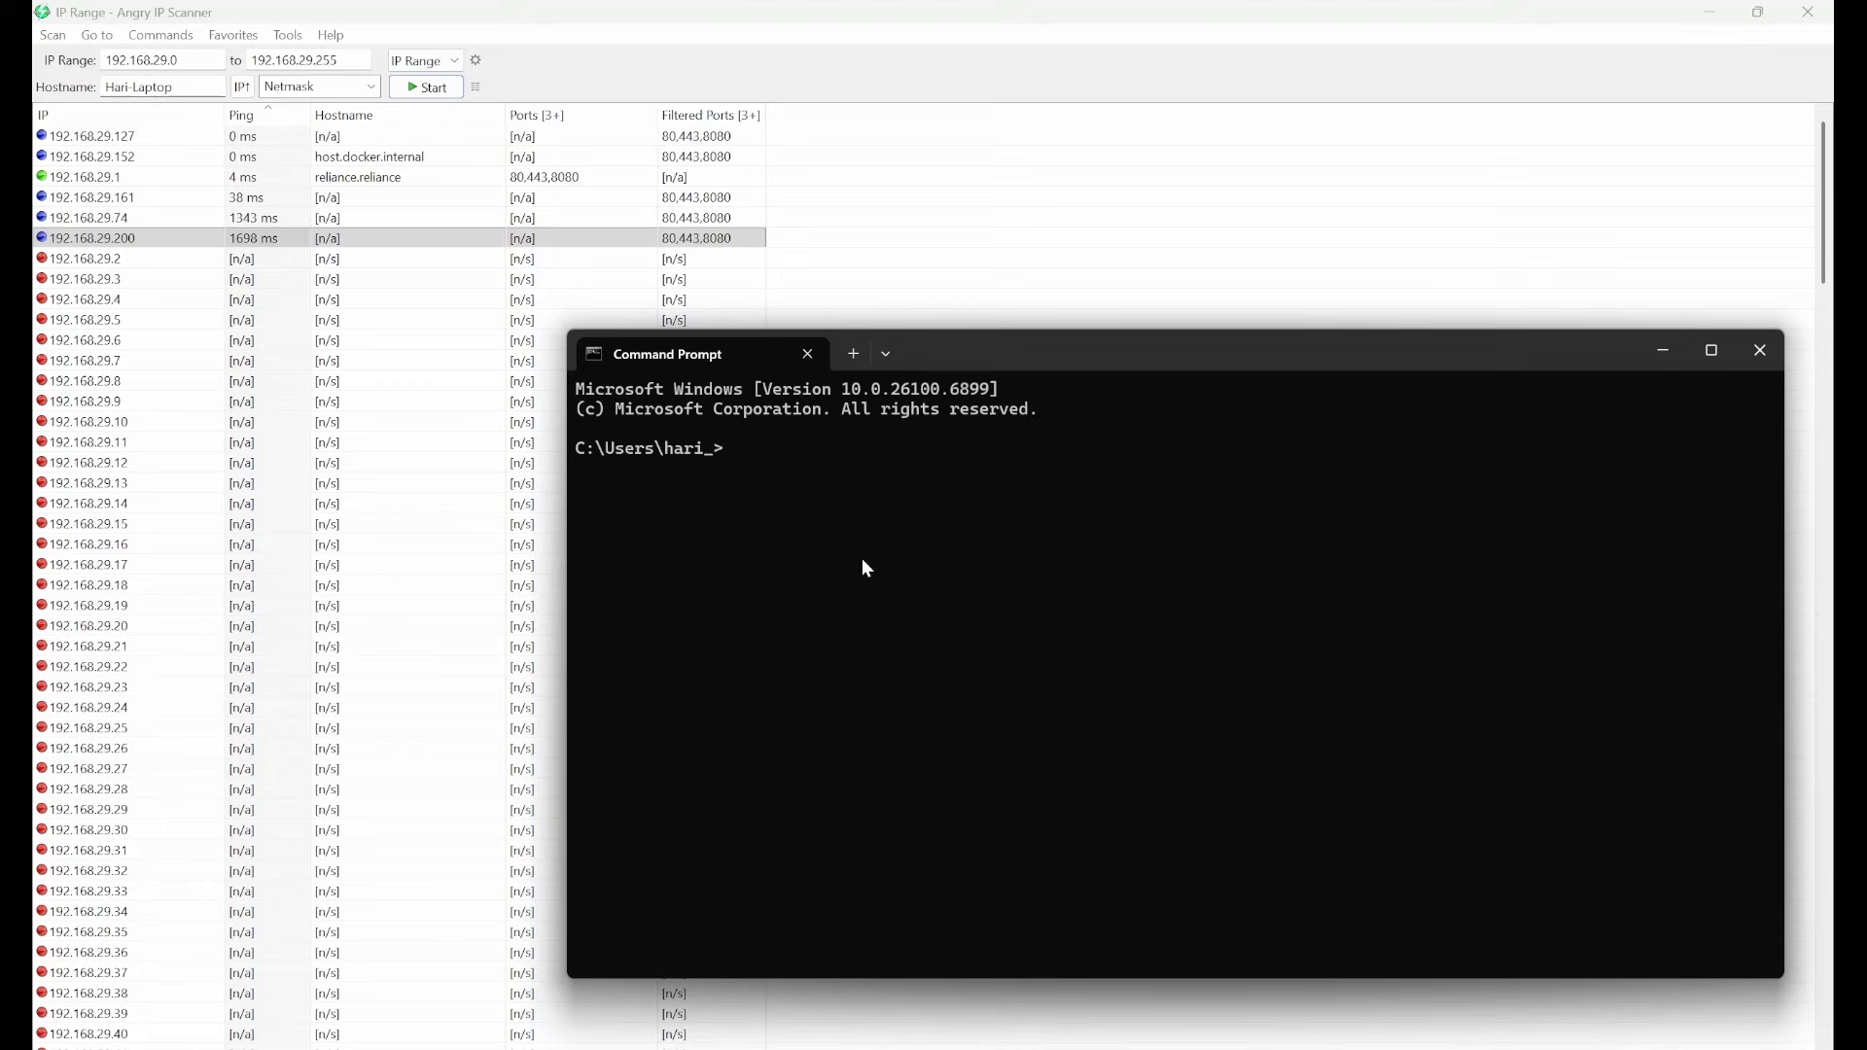
{"action": "type", "text": "ssh"}
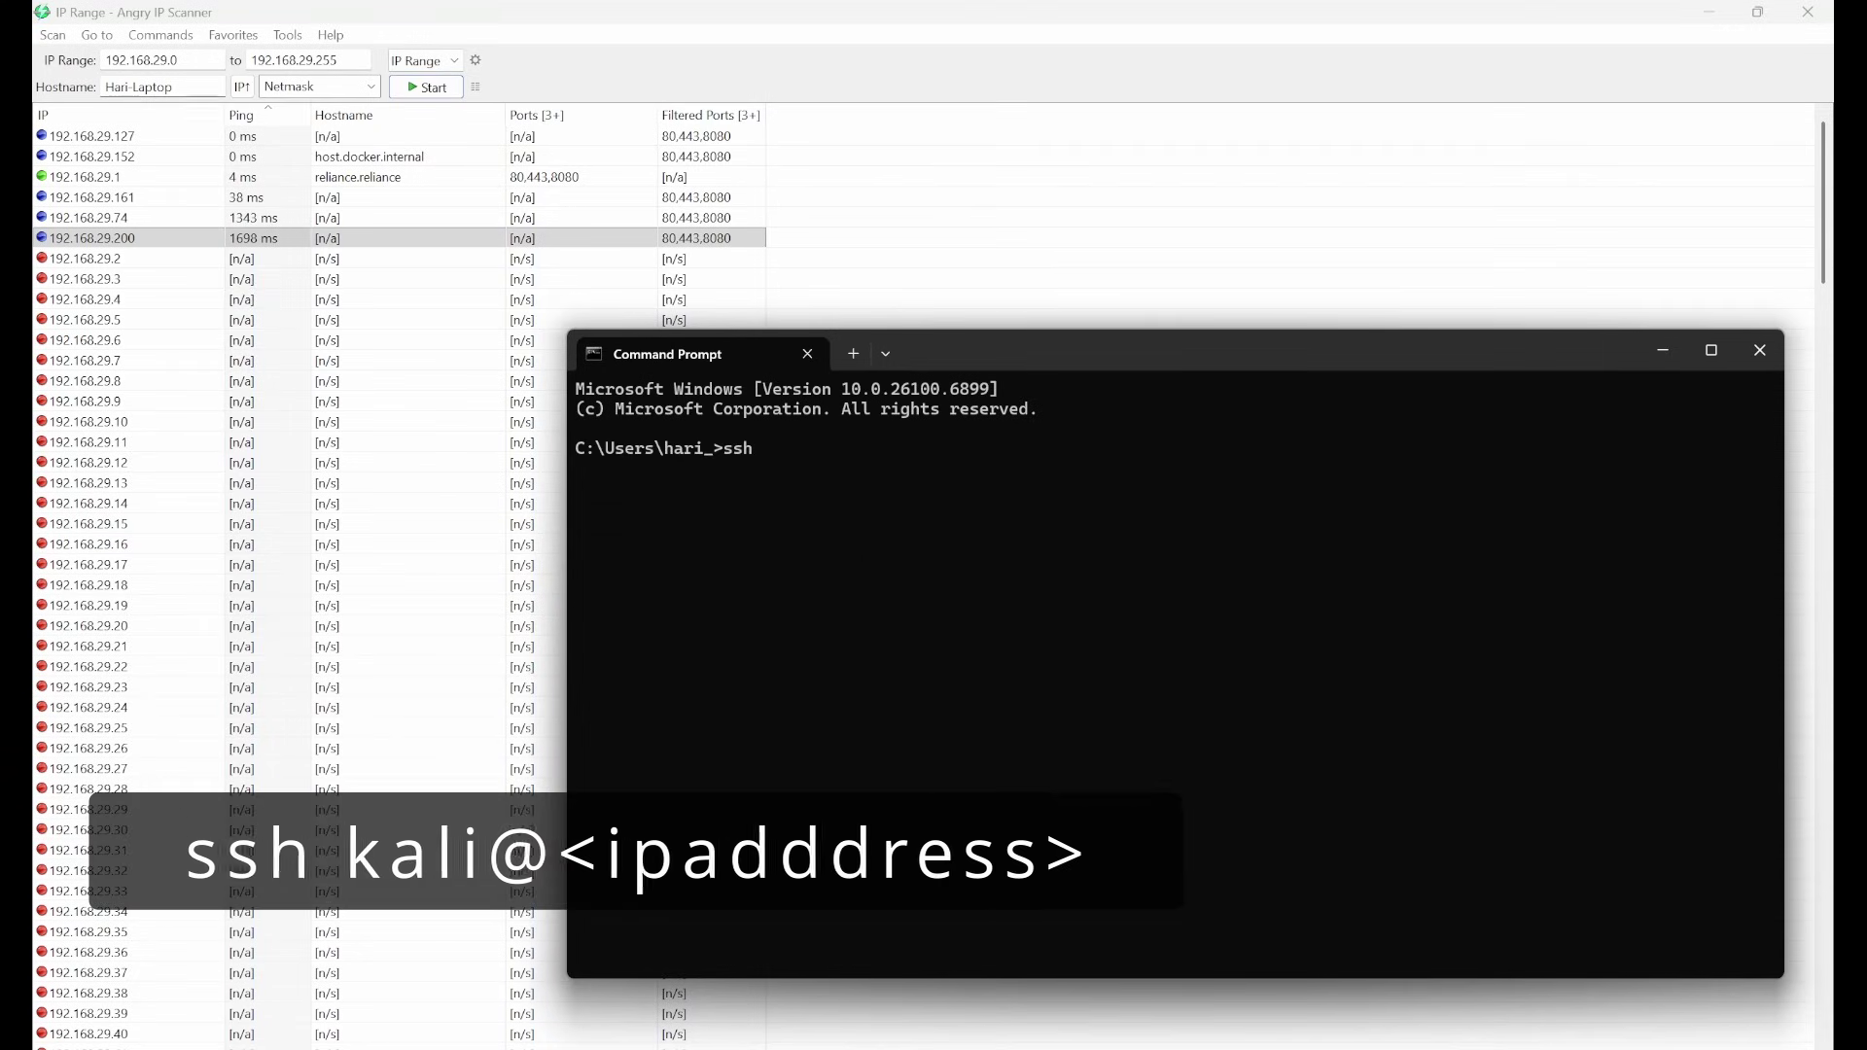
{"action": "type", "text": " kali@192.168.29"}
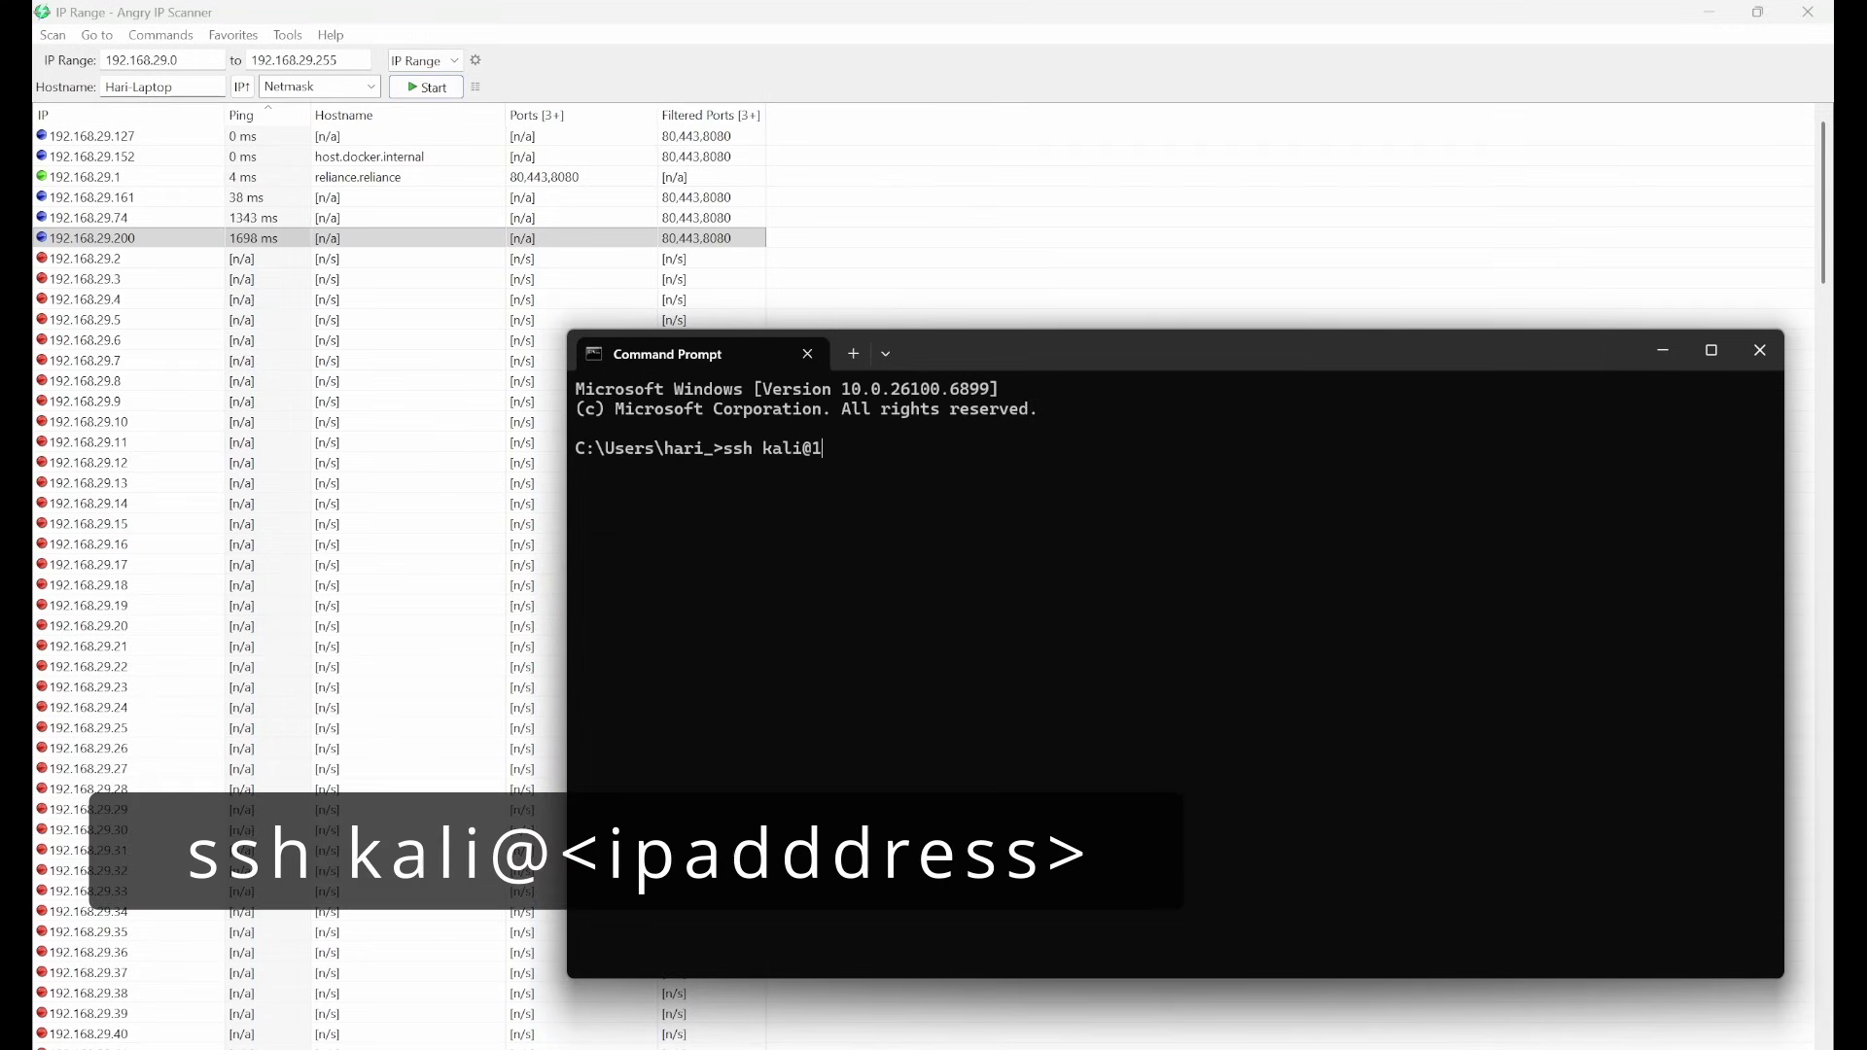
{"action": "type", "text": ".200"}
{"action": "key", "text": "Return"}
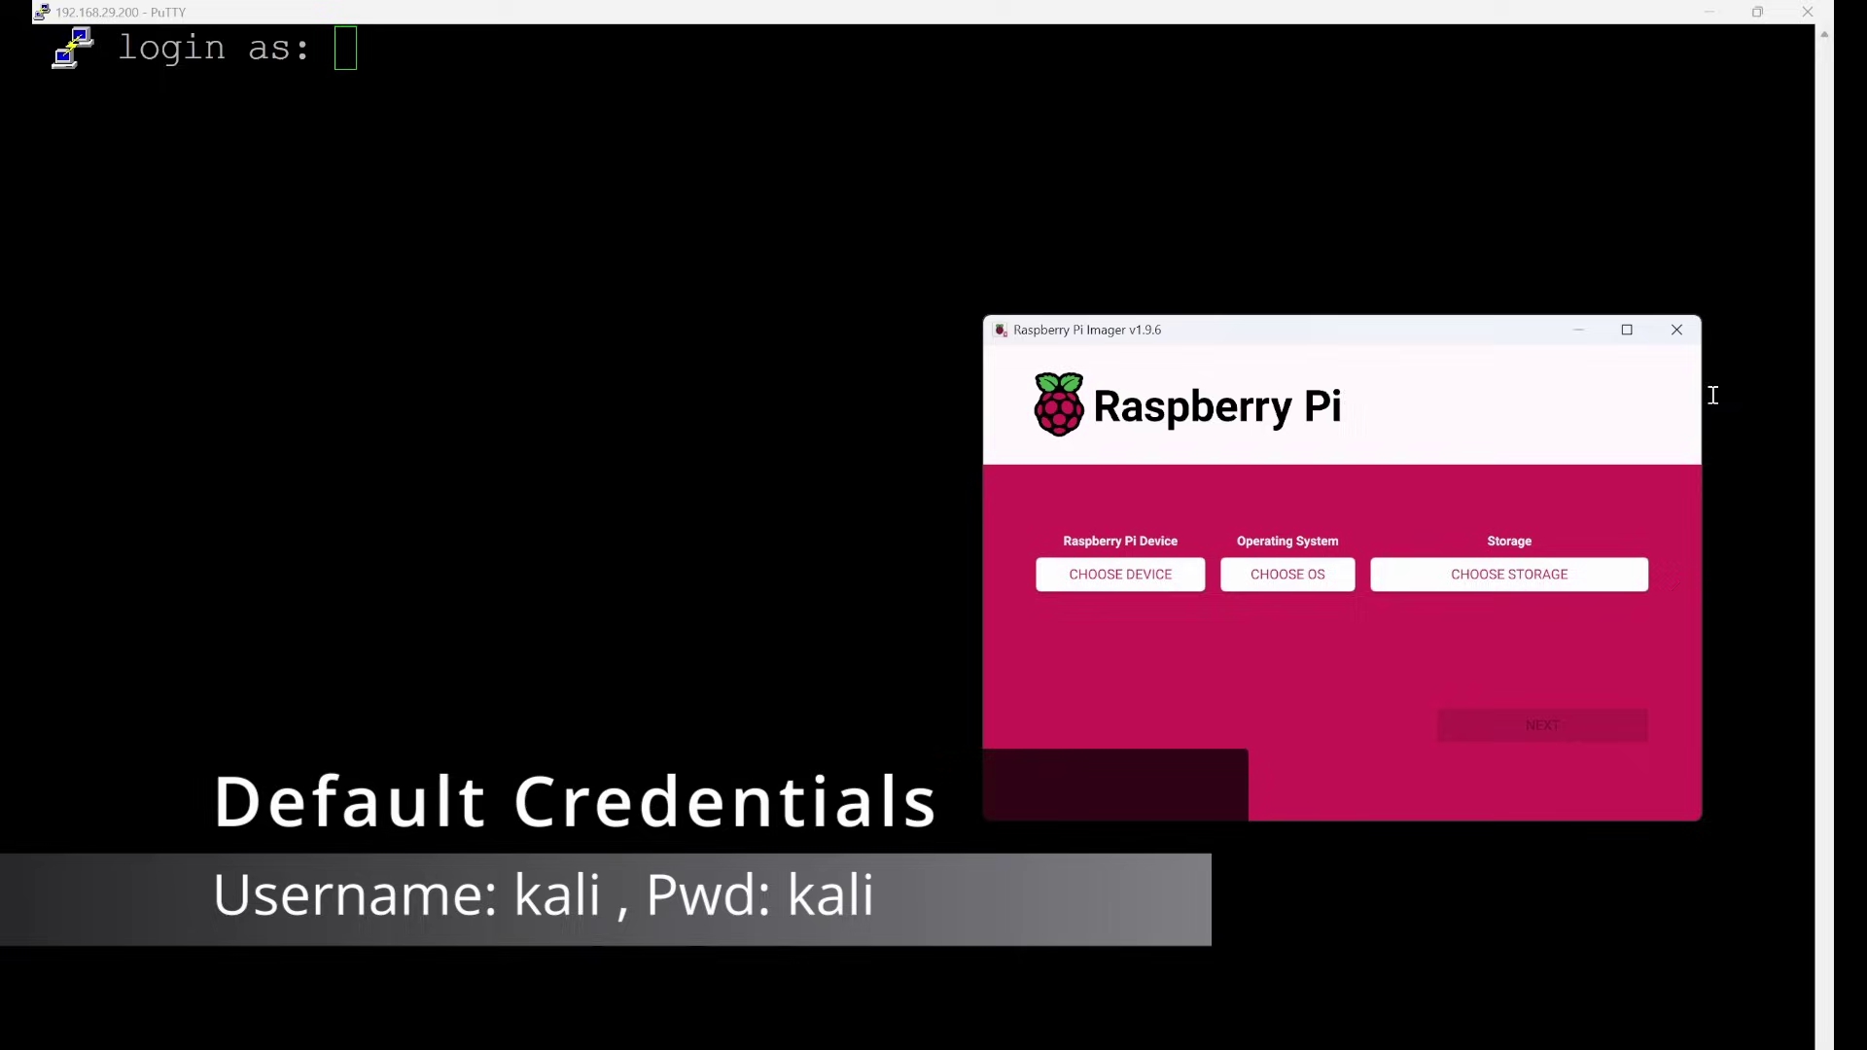
Close Raspberry Pi Imager and log in to PuTTY as pi with the account password
{"action": "left_click", "coordinate": [1674, 338]}
{"action": "type", "text": "pi"}
{"action": "key", "text": "Return"}
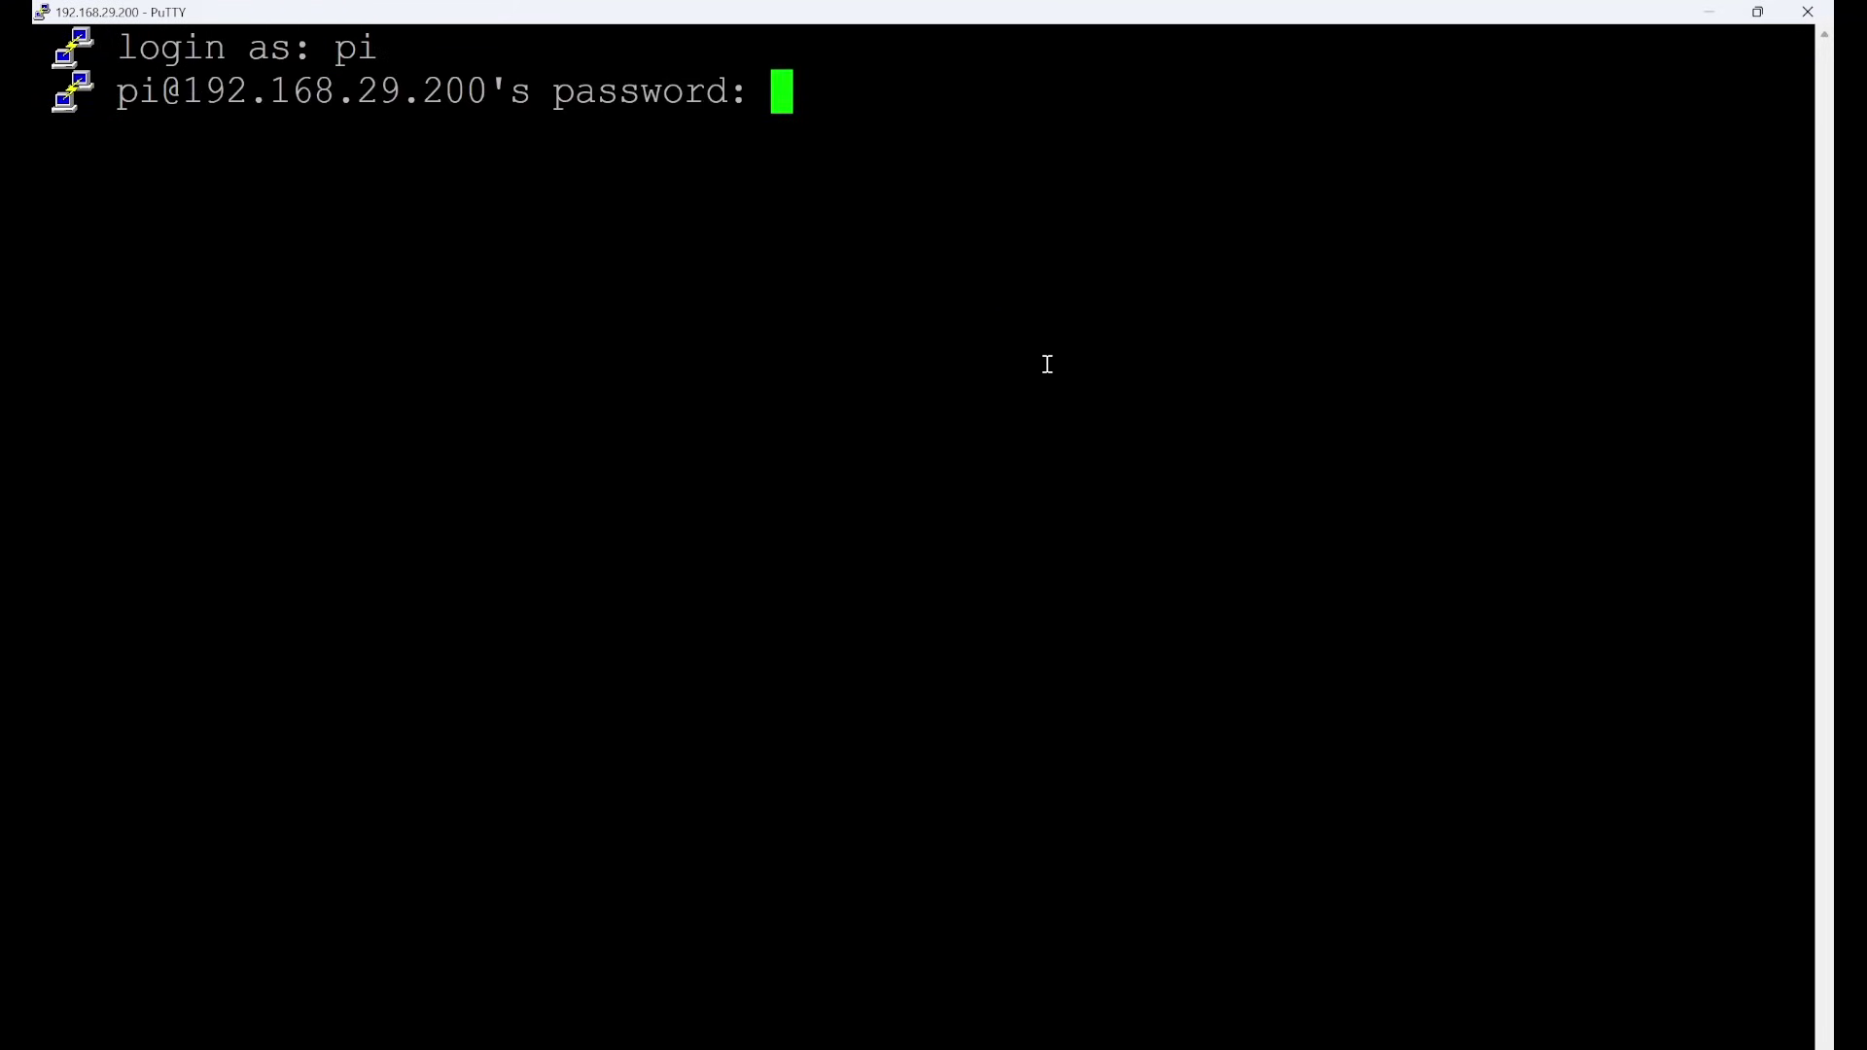
{"action": "key", "text": "Return"}
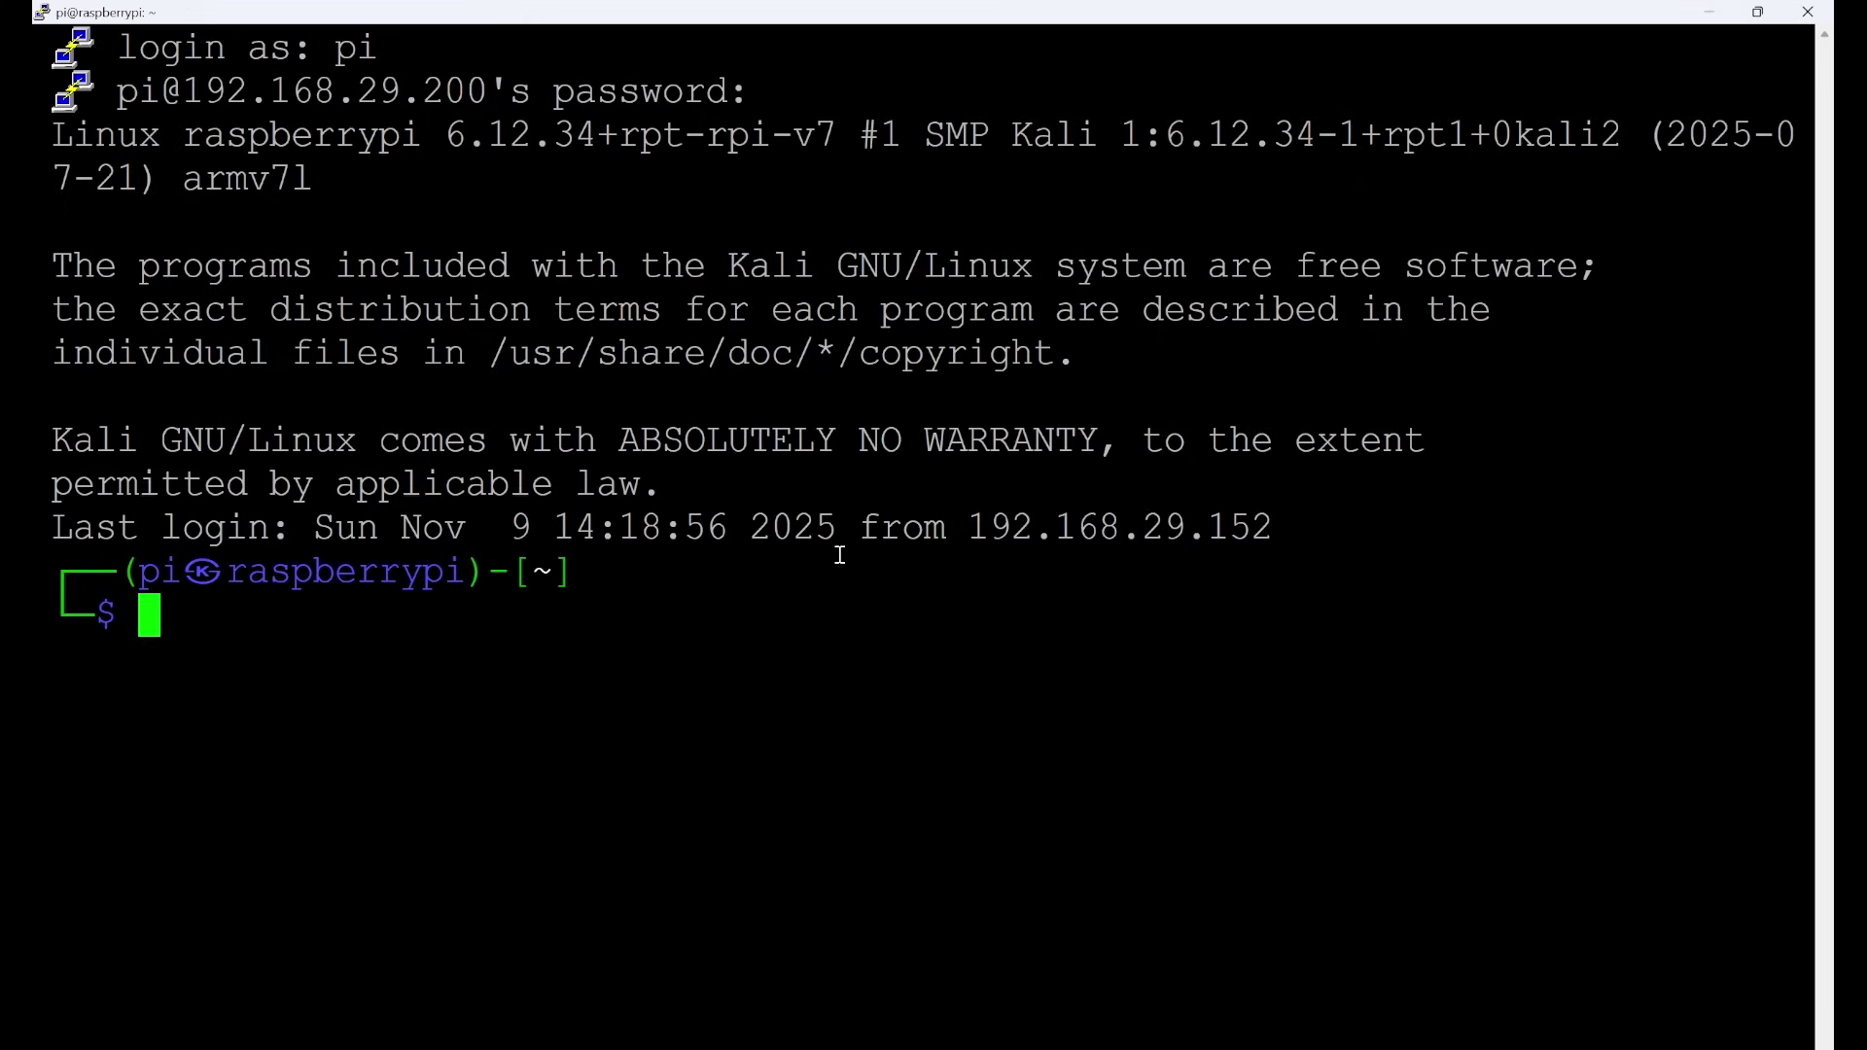
Run ip a and pick out wlan0's address 192.168.29.200
{"action": "triple_click", "coordinate": [214, 578]}
{"action": "left_click", "coordinate": [379, 581]}
{"action": "type", "text": "ip a"}
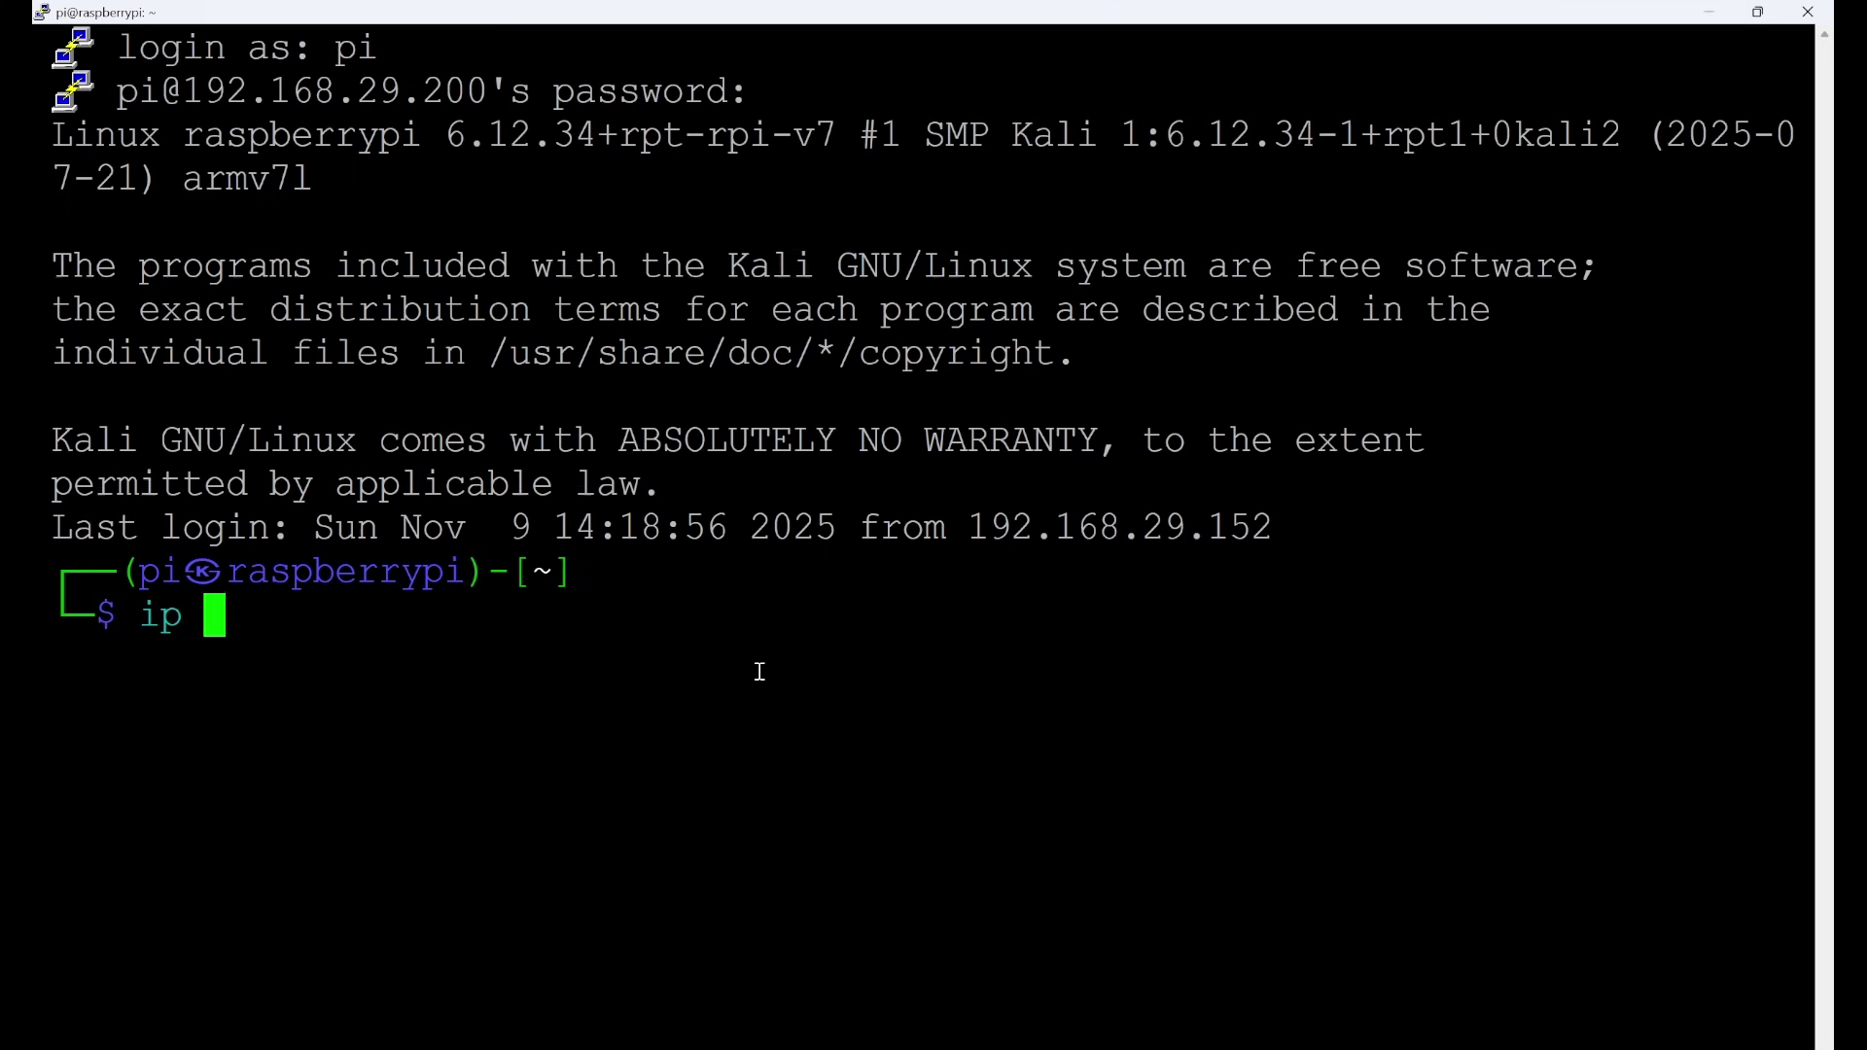
{"action": "key", "text": "Return"}
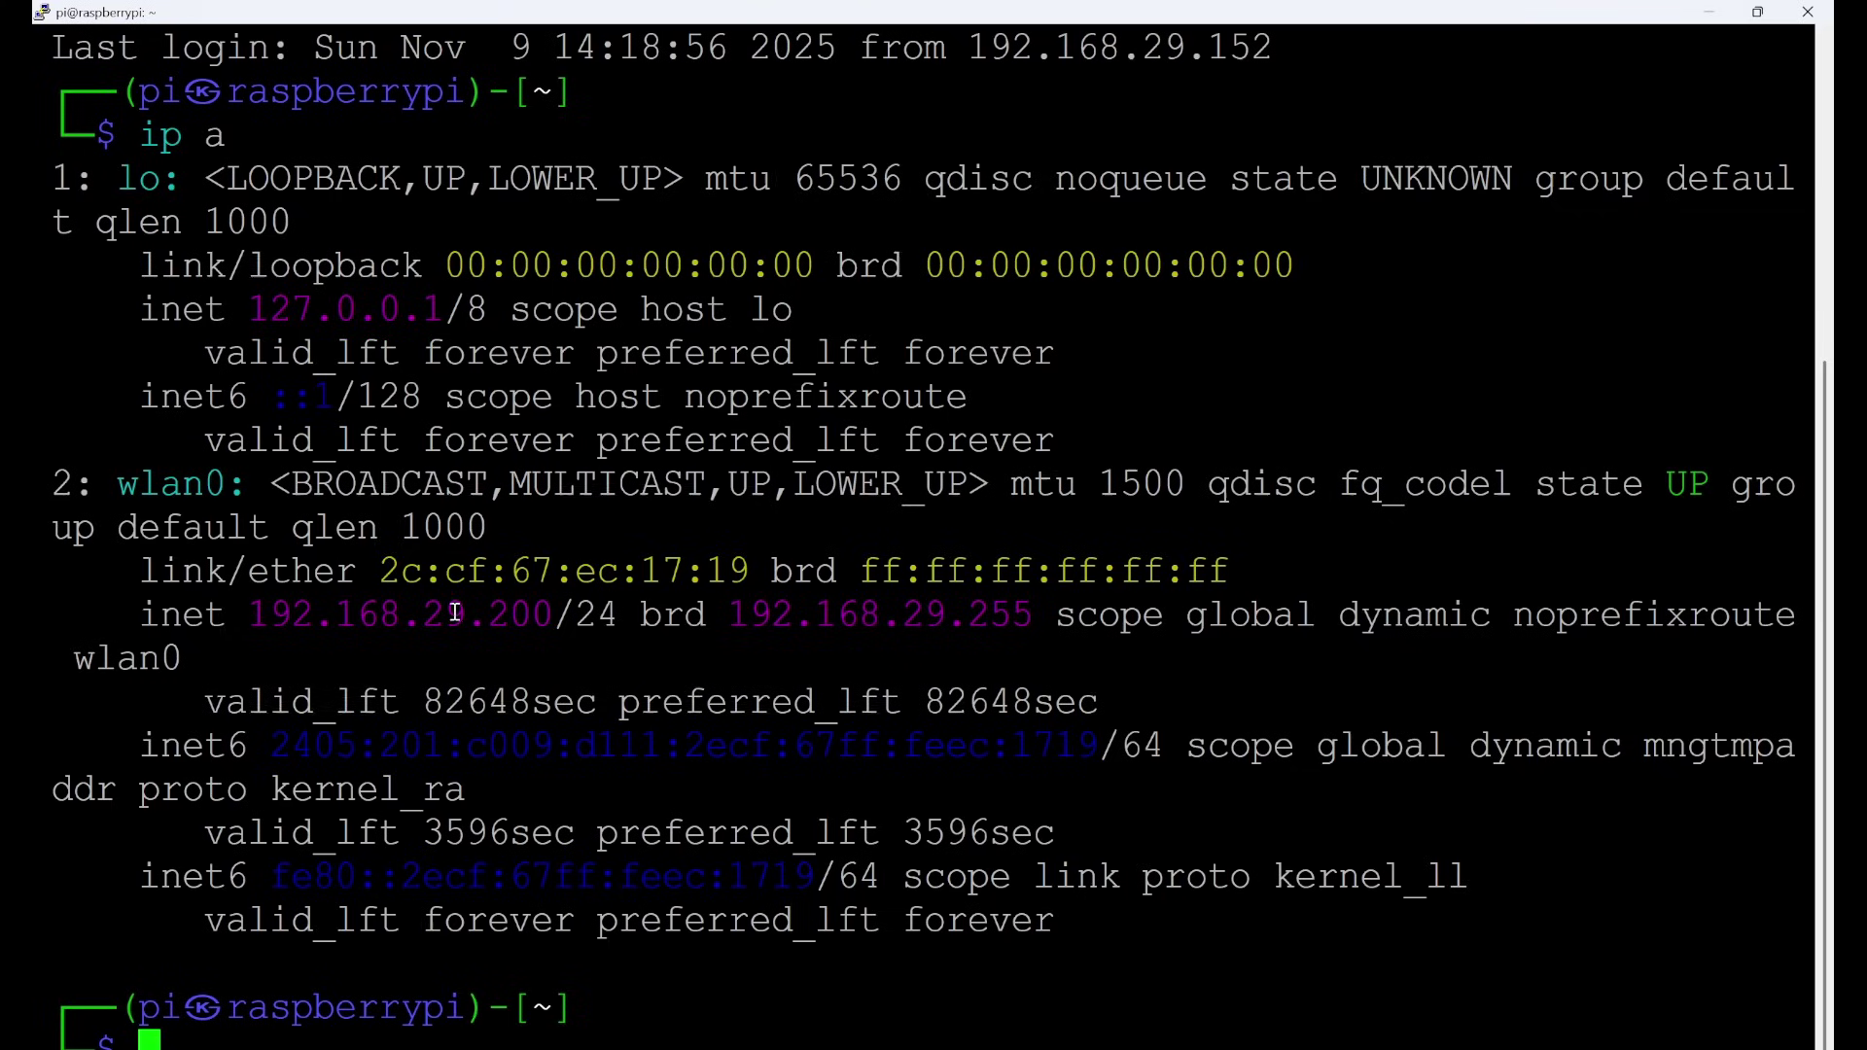
{"action": "double_click", "coordinate": [335, 615]}
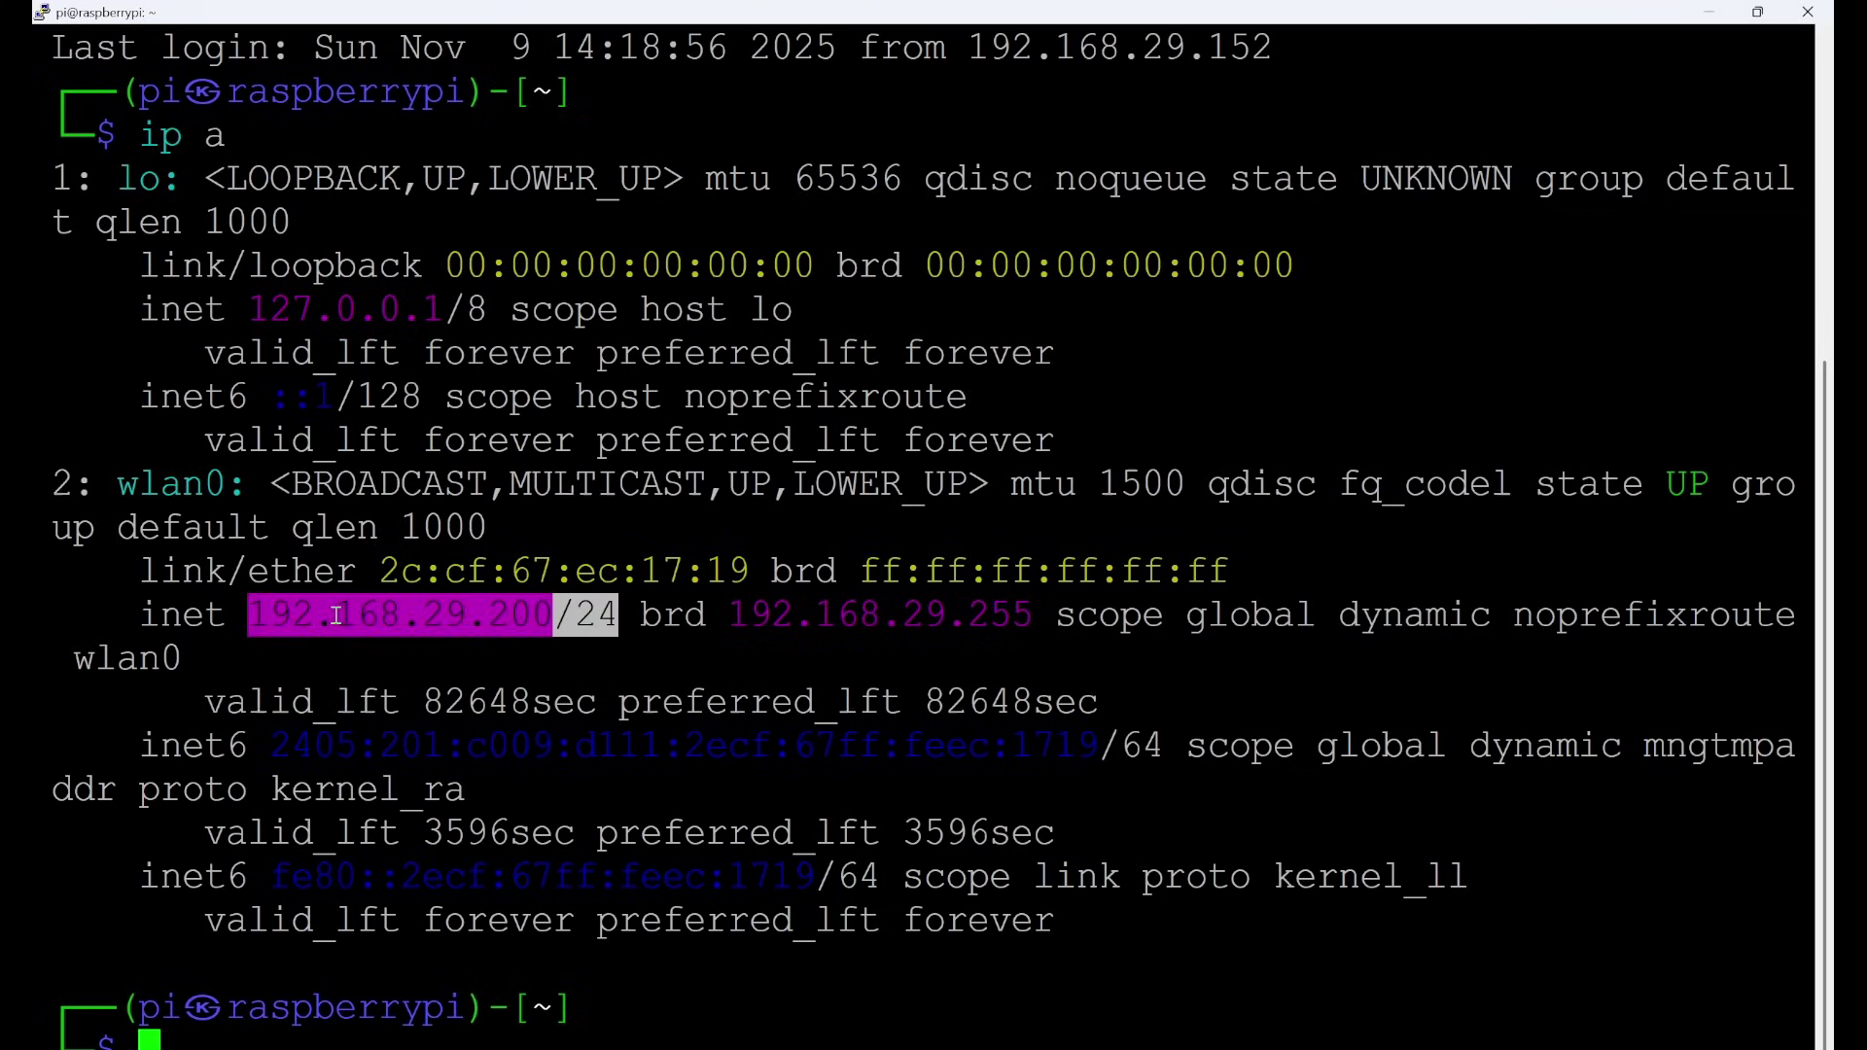
{"action": "double_click", "coordinate": [195, 486]}
{"action": "double_click", "coordinate": [154, 183]}
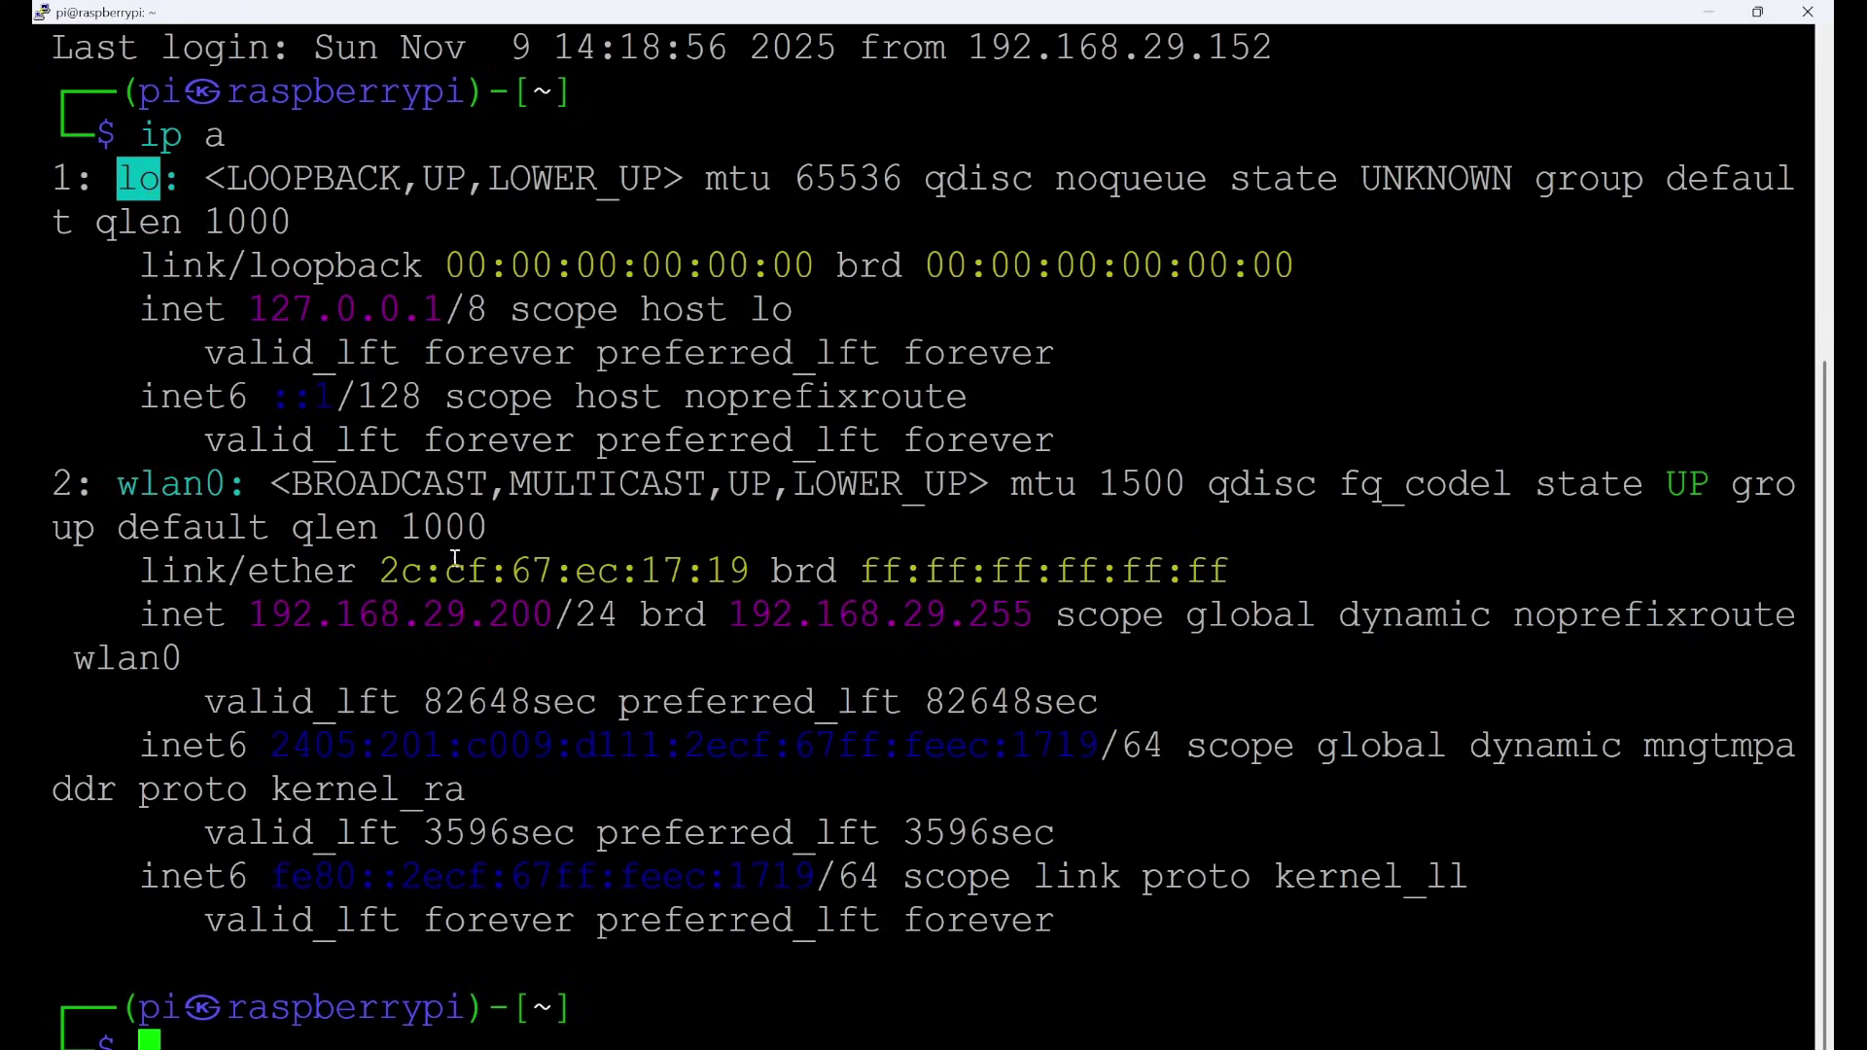
{"action": "double_click", "coordinate": [423, 627]}
{"action": "left_click", "coordinate": [541, 649]}
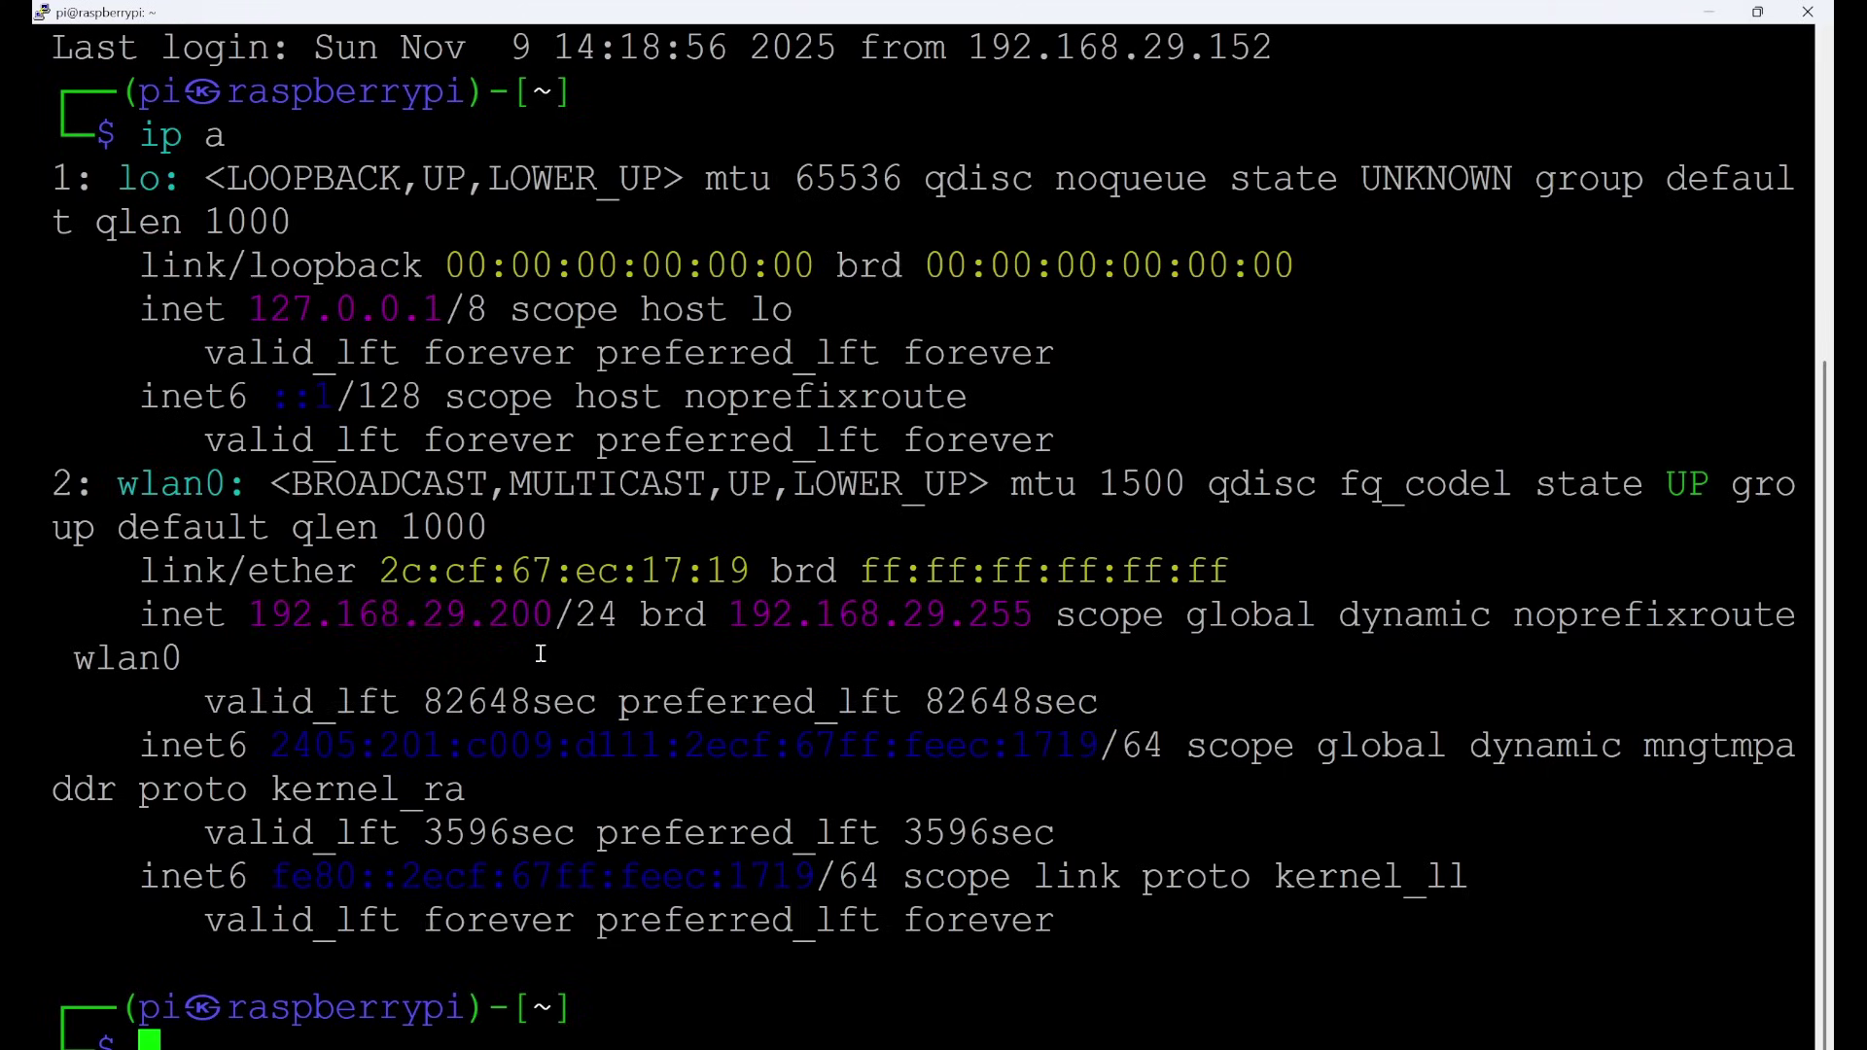
{"action": "left_click_drag", "start_coordinate": [560, 622], "coordinate": [259, 614]}
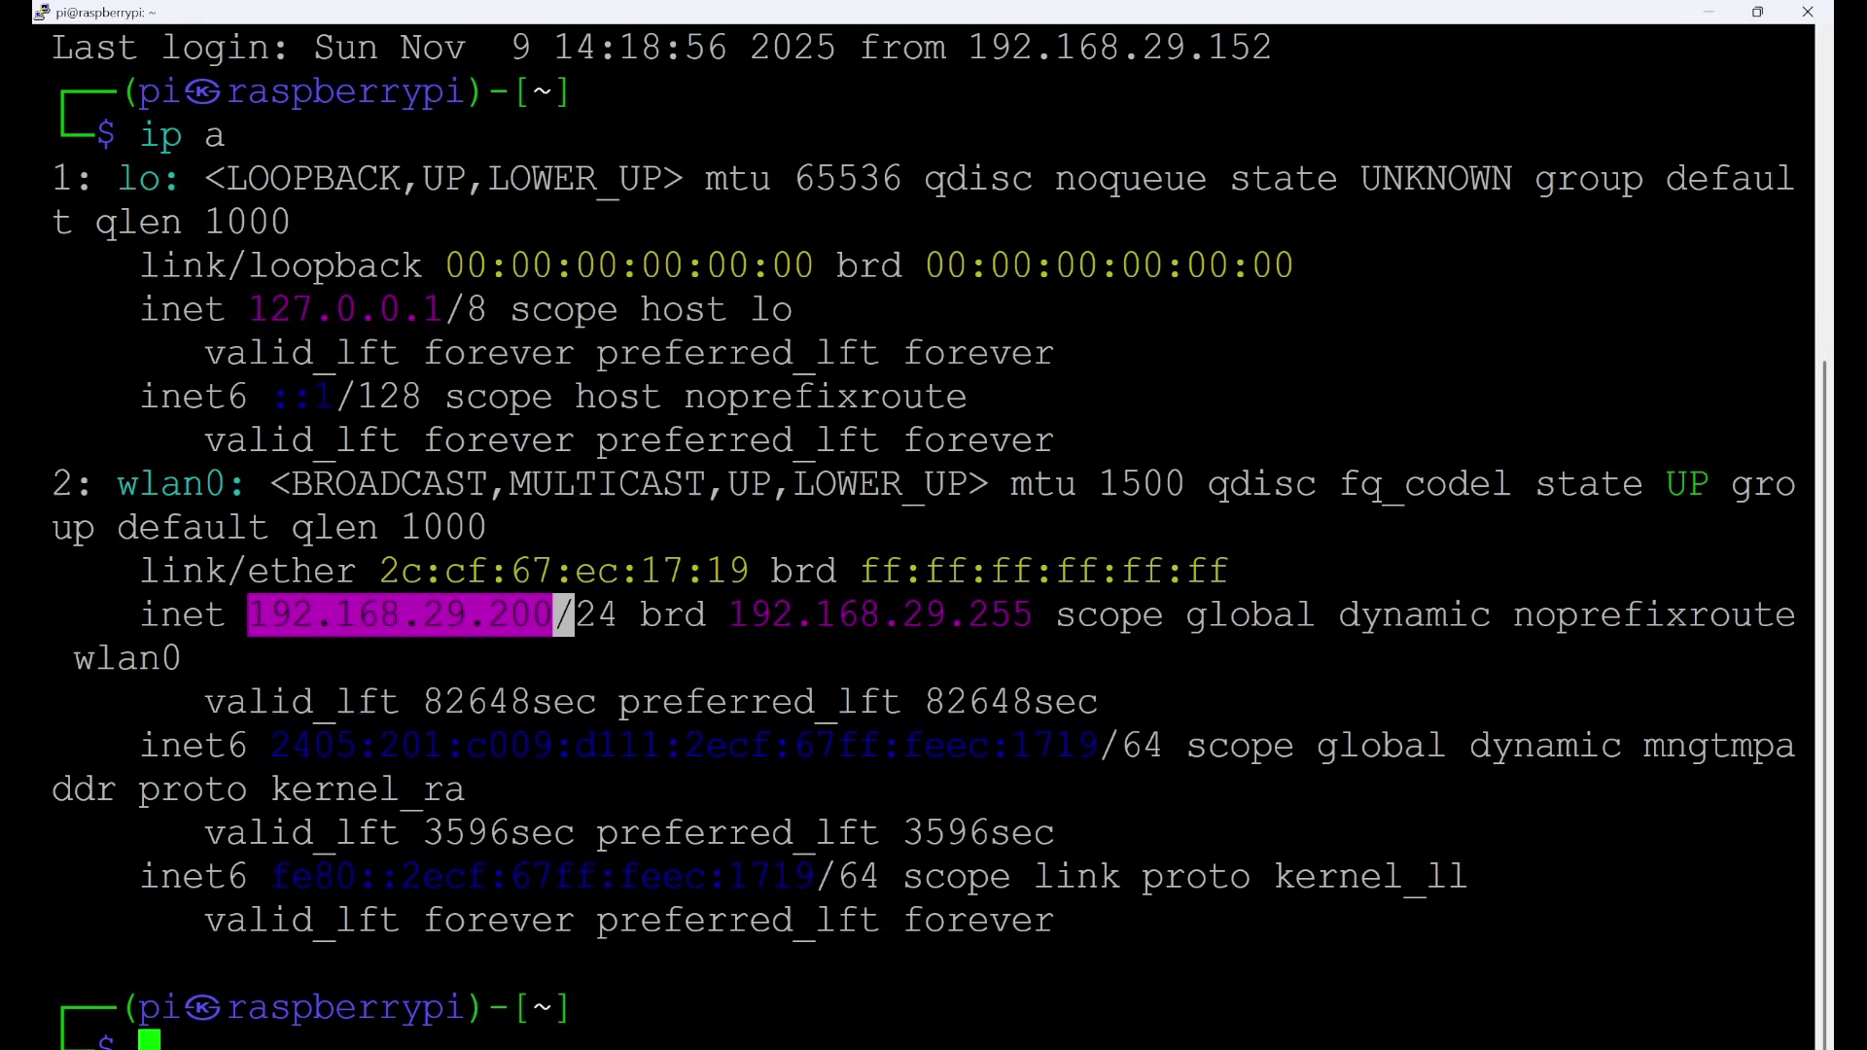
Paste 'sudo nmap -sn 192.168.29.0/24' at the PuTTY prompt
{"action": "key", "text": "alt+Tab"}
{"action": "left_click", "coordinate": [1070, 511]}
{"action": "right_click", "coordinate": [775, 550]}
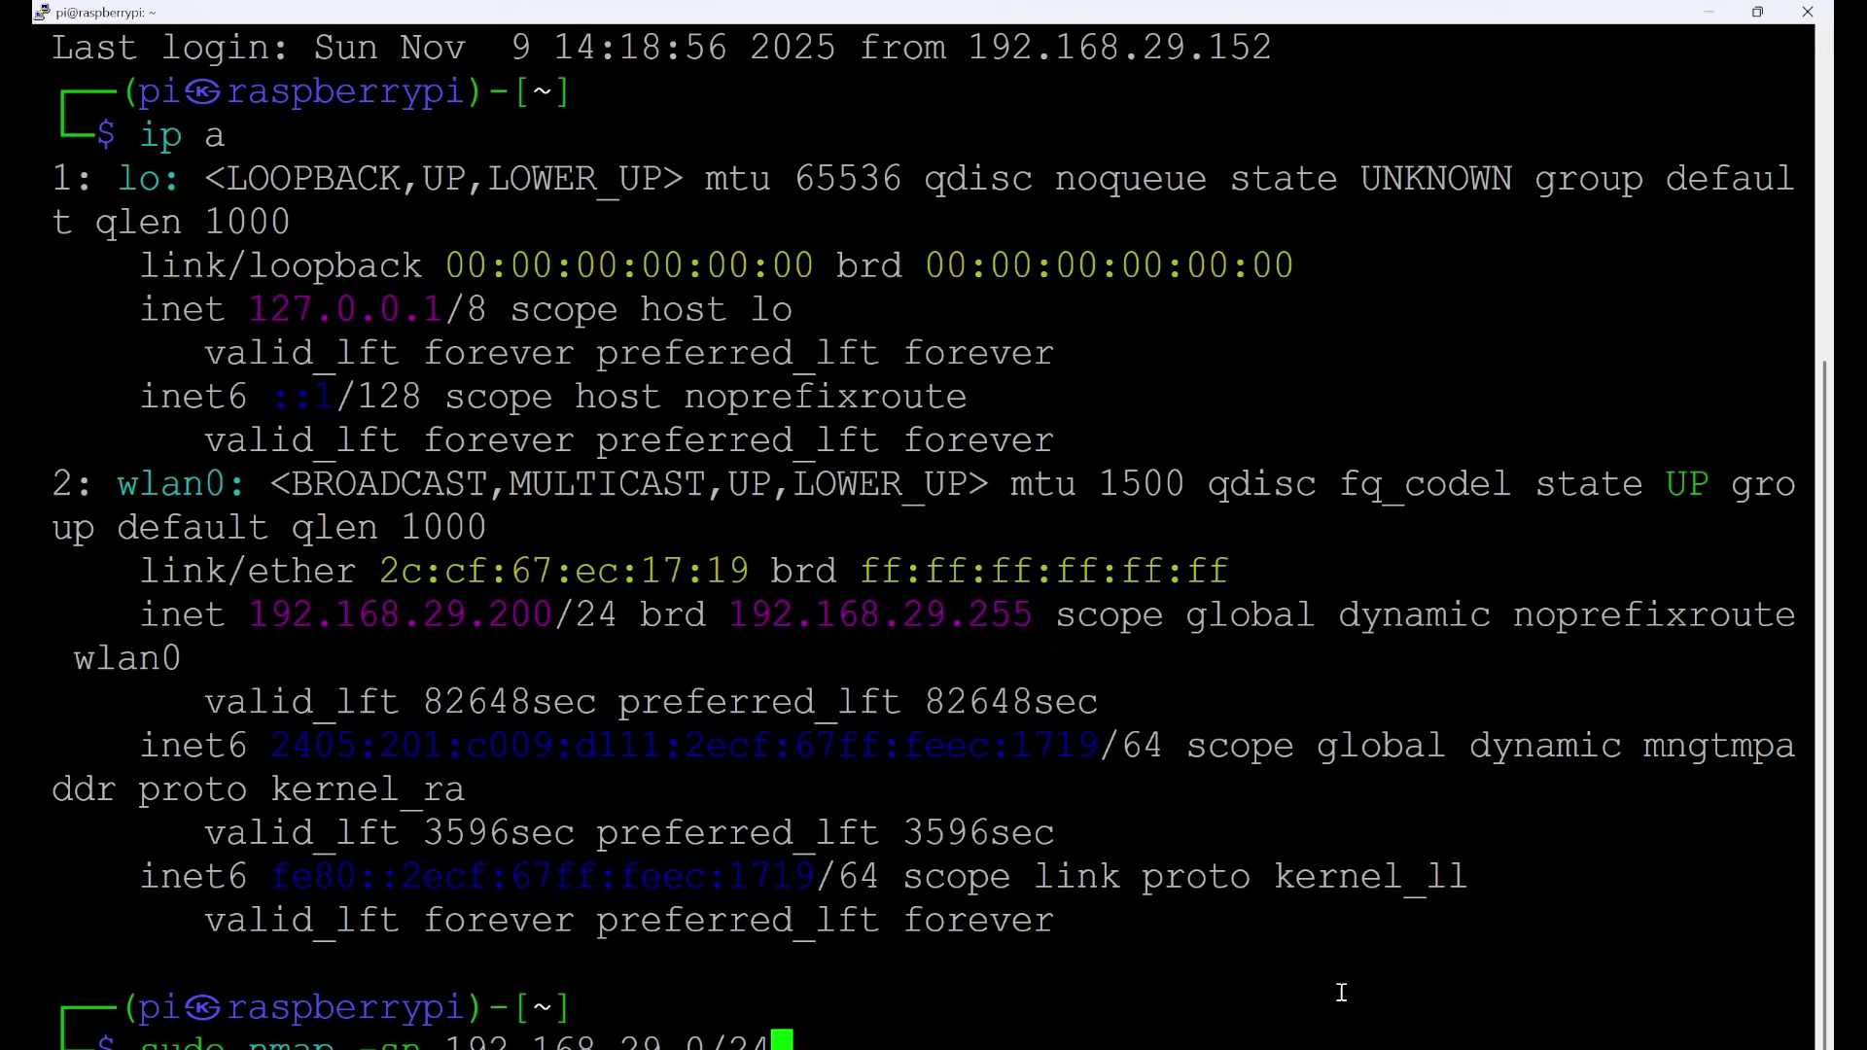
Run the nmap ping scan with sudo and review the five hosts up, including 192.168.29.200
{"action": "key", "text": "Return"}
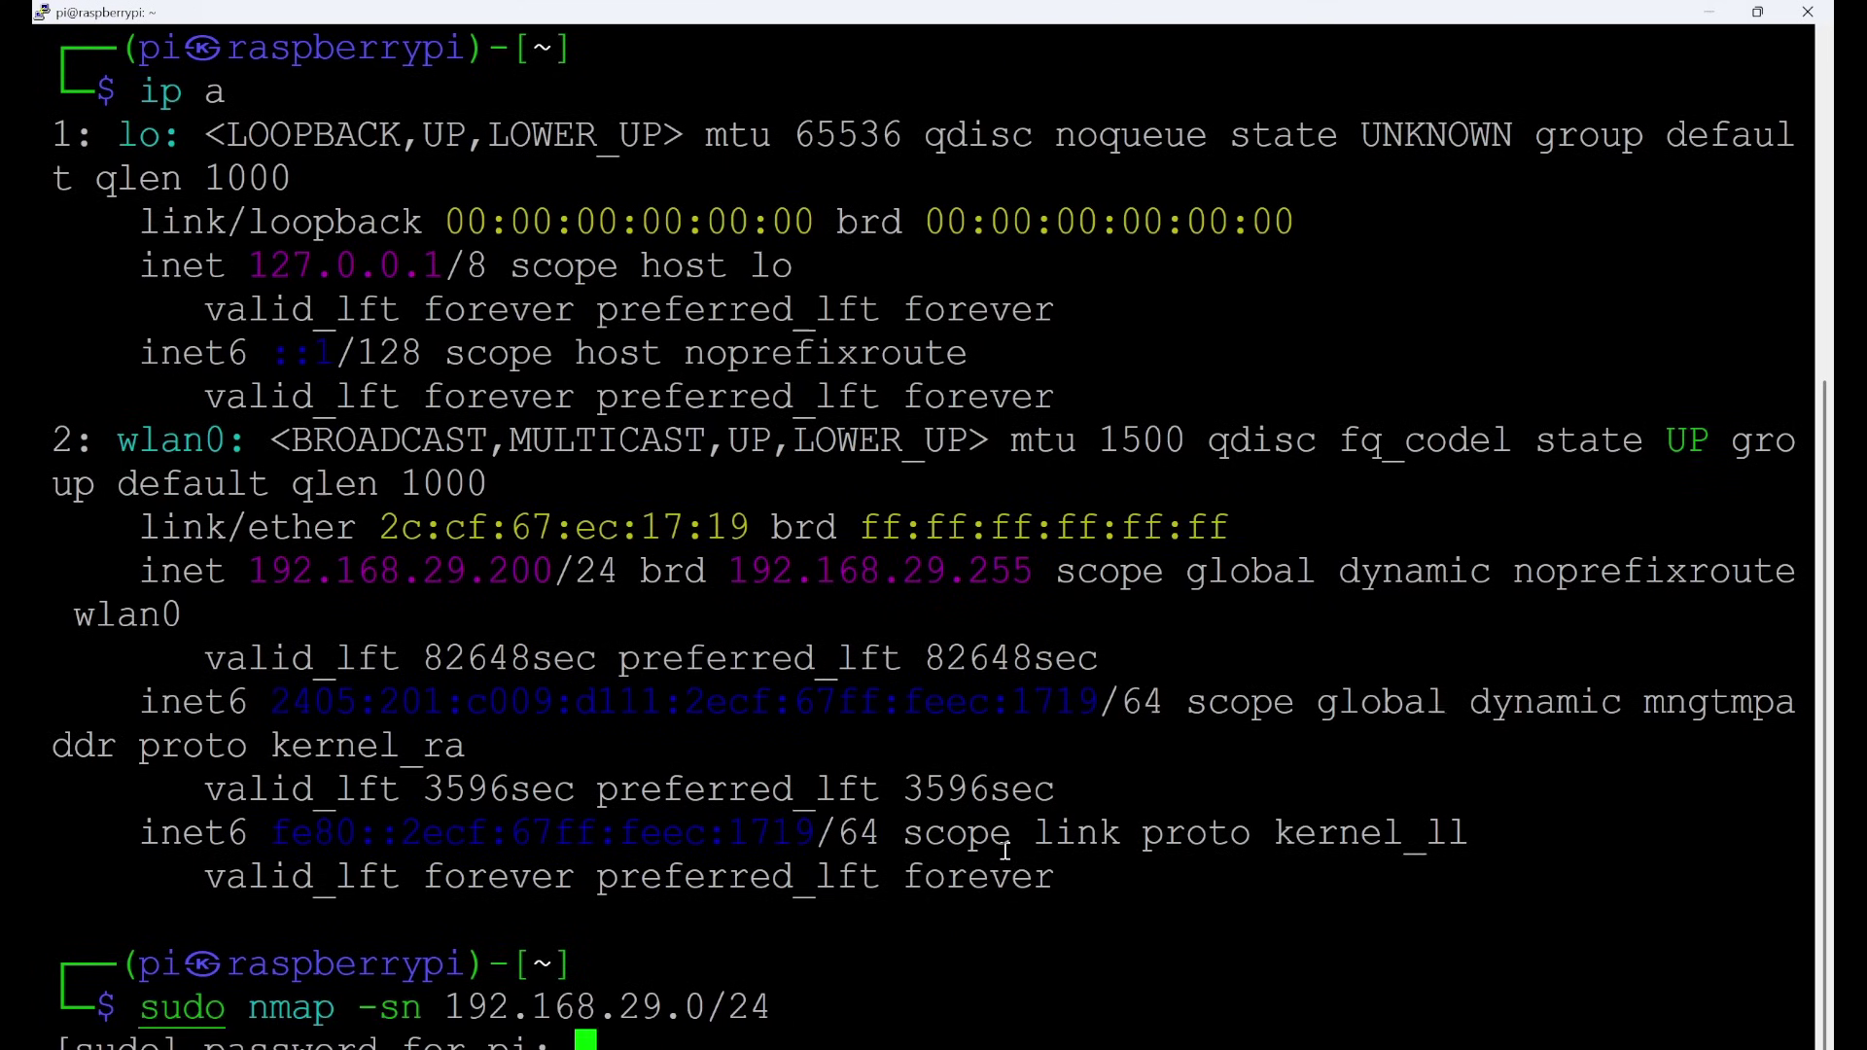
{"action": "key", "text": "Return"}
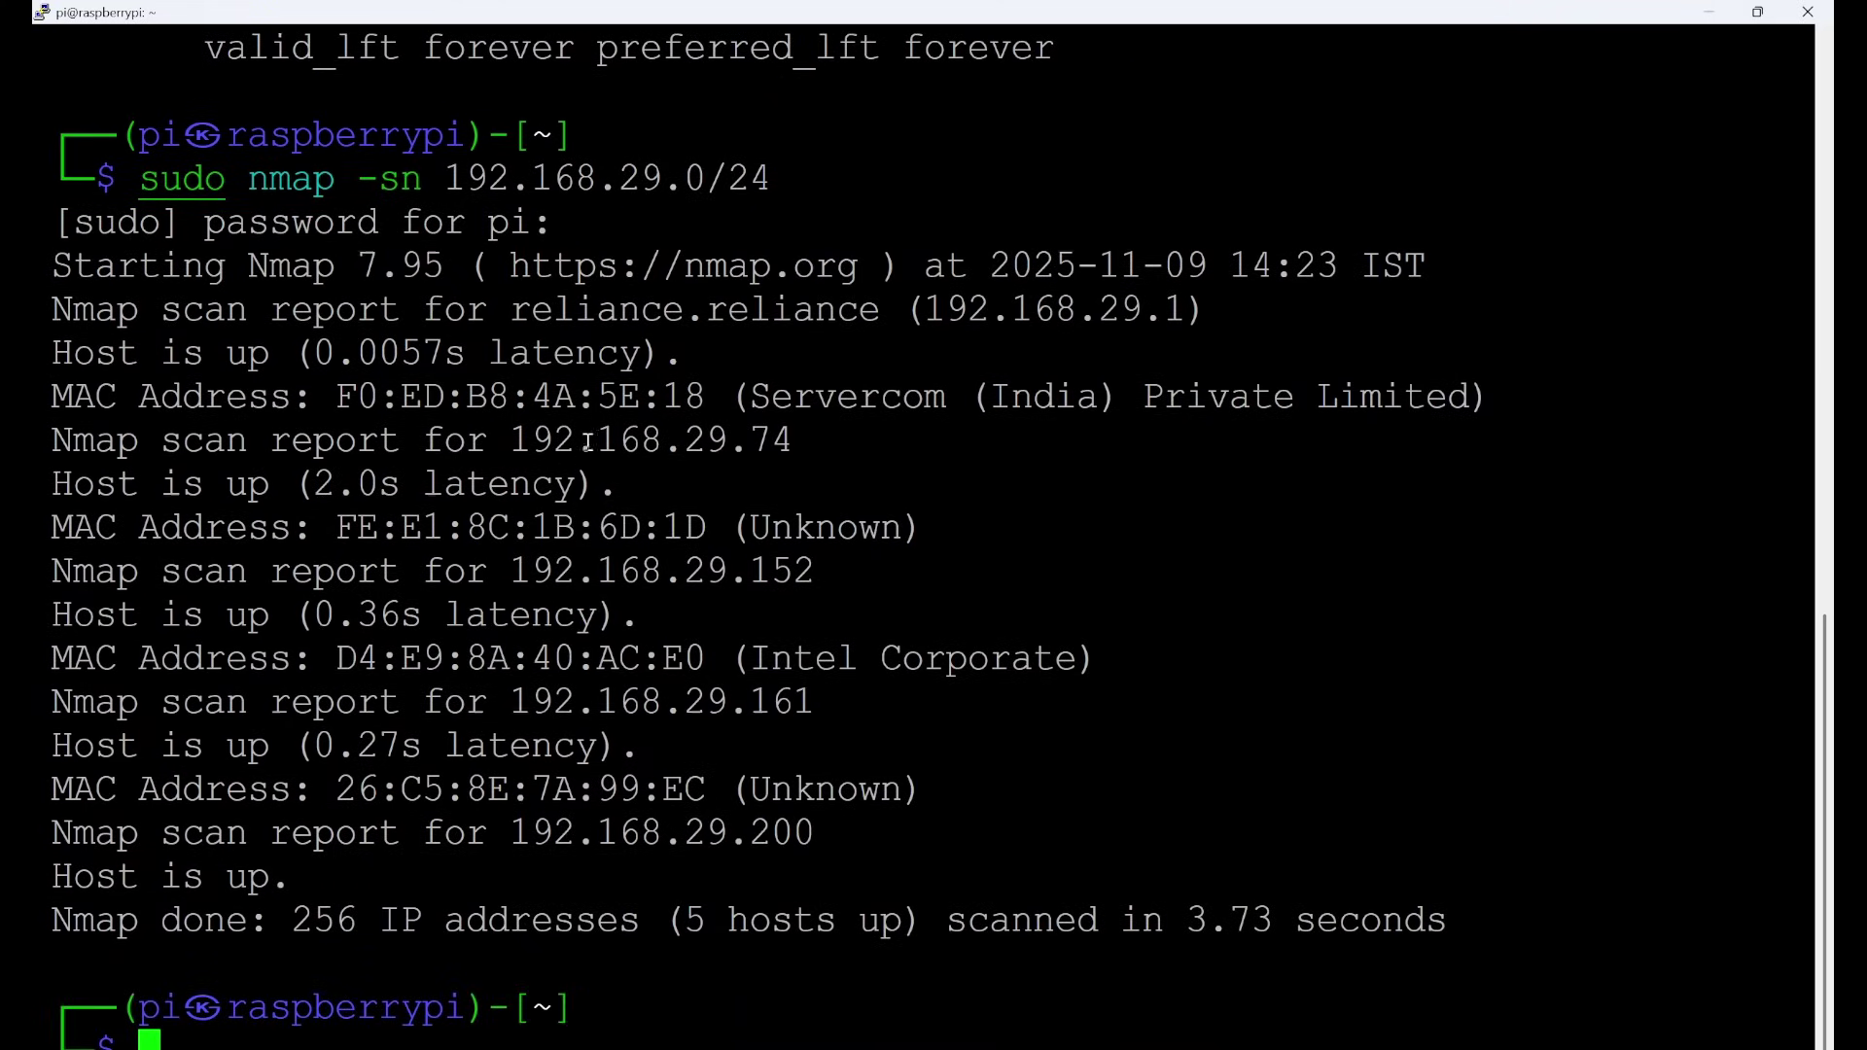
{"action": "double_click", "coordinate": [841, 397]}
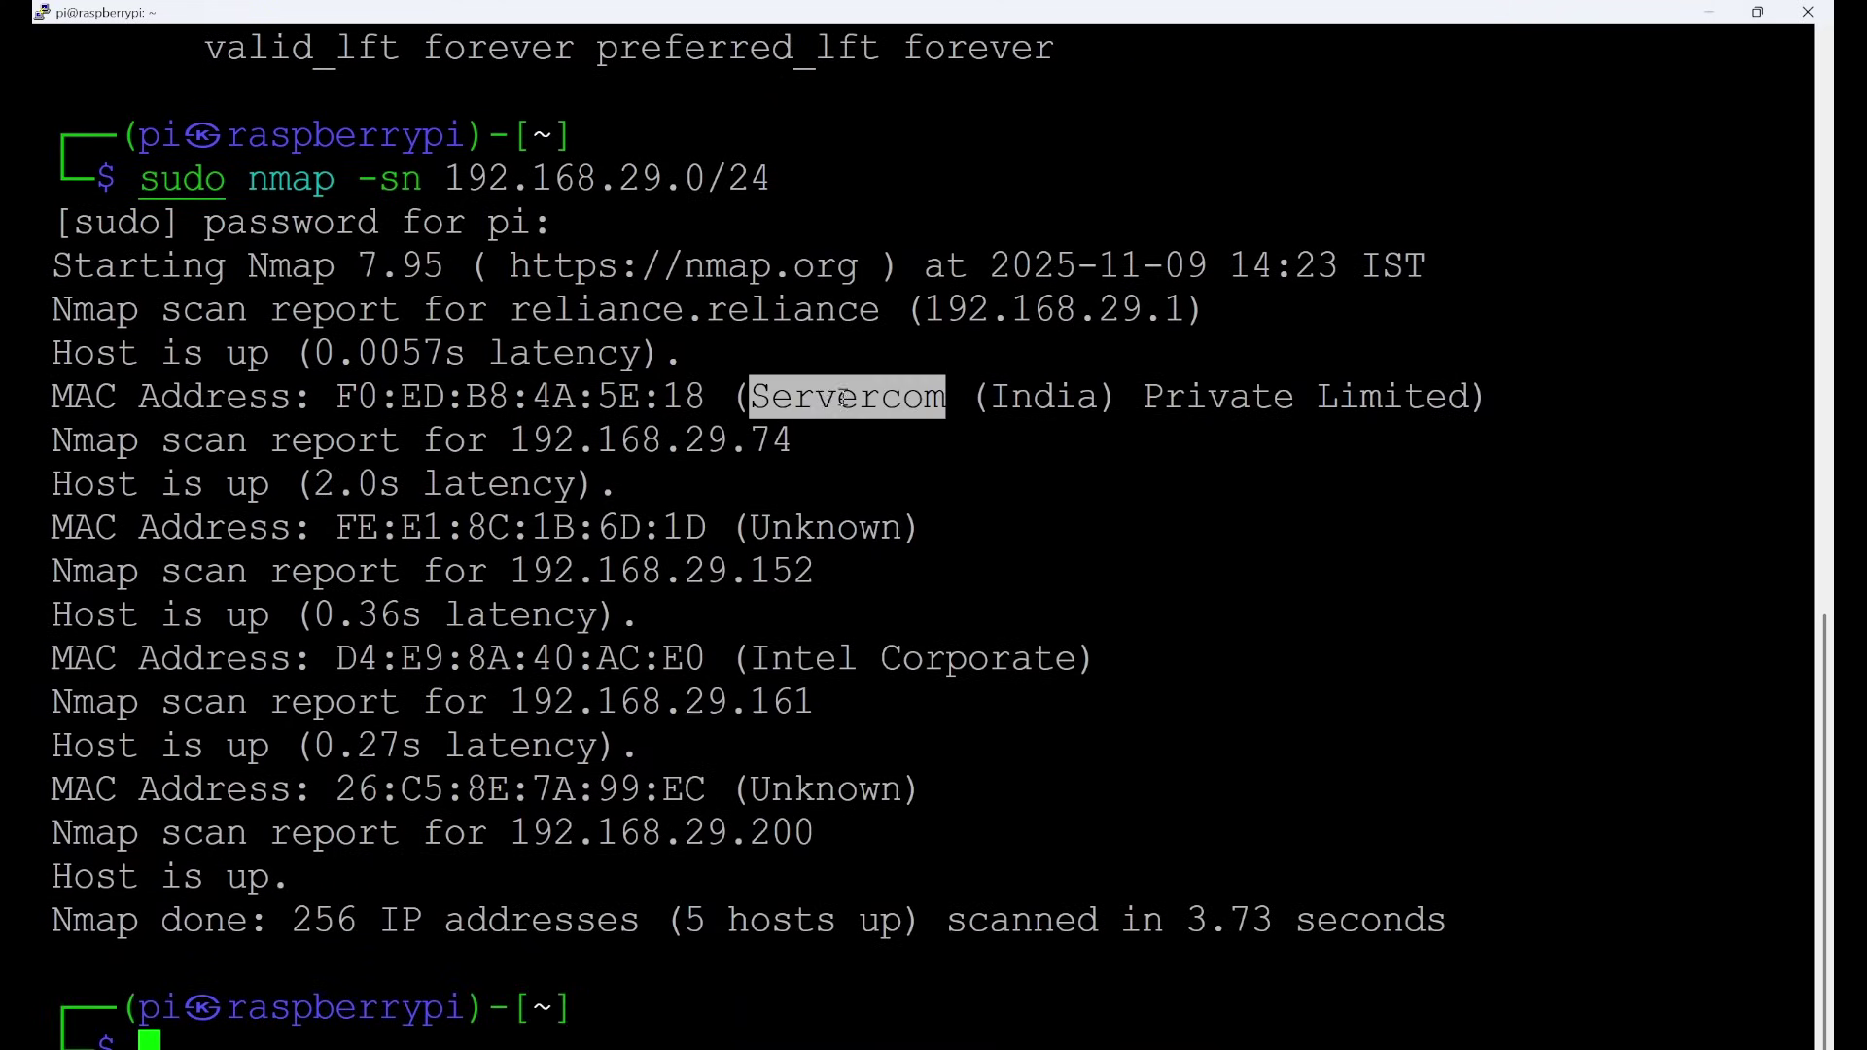
{"action": "double_click", "coordinate": [824, 527]}
{"action": "left_click_drag", "start_coordinate": [520, 565], "coordinate": [811, 595]}
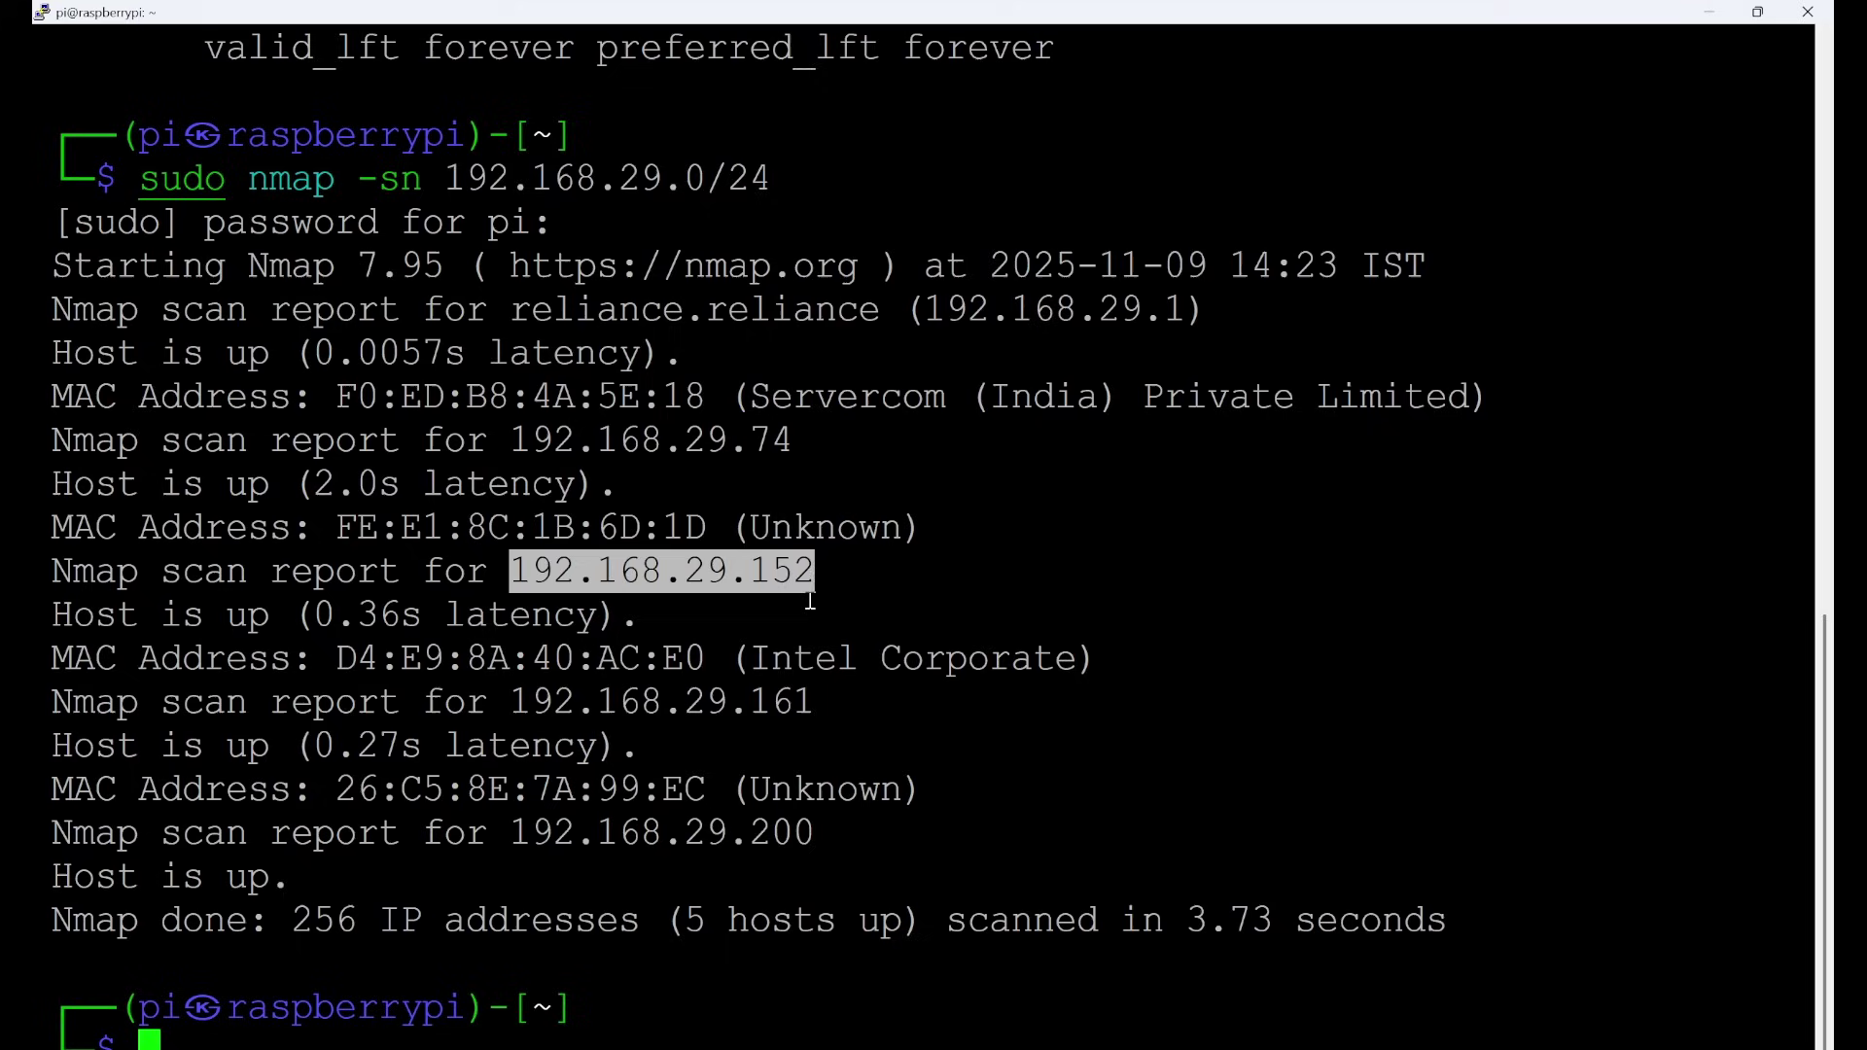
{"action": "left_click_drag", "start_coordinate": [828, 838], "coordinate": [399, 836]}
{"action": "left_click", "coordinate": [739, 836]}
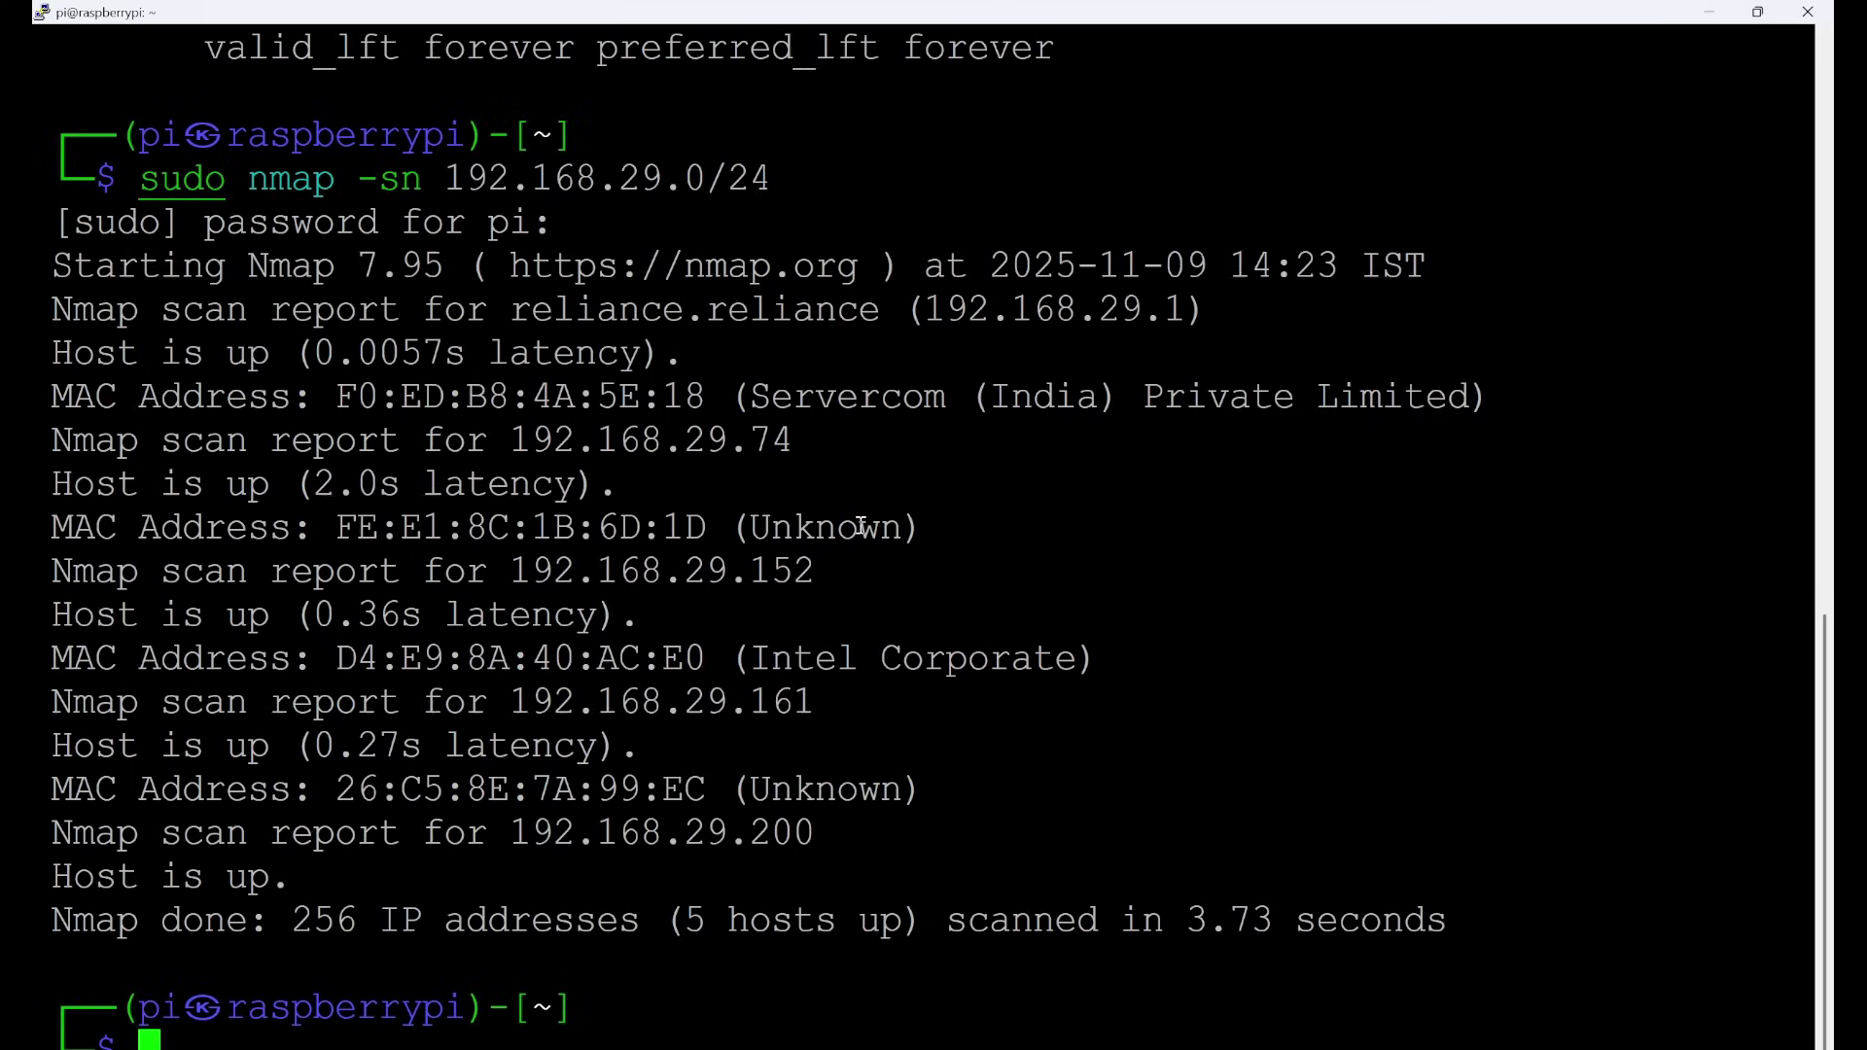
Paste and run 'sudo nmcli device wifi list'
{"action": "key", "text": "alt+Tab"}
{"action": "left_click", "coordinate": [438, 821]}
{"action": "right_click", "coordinate": [534, 765]}
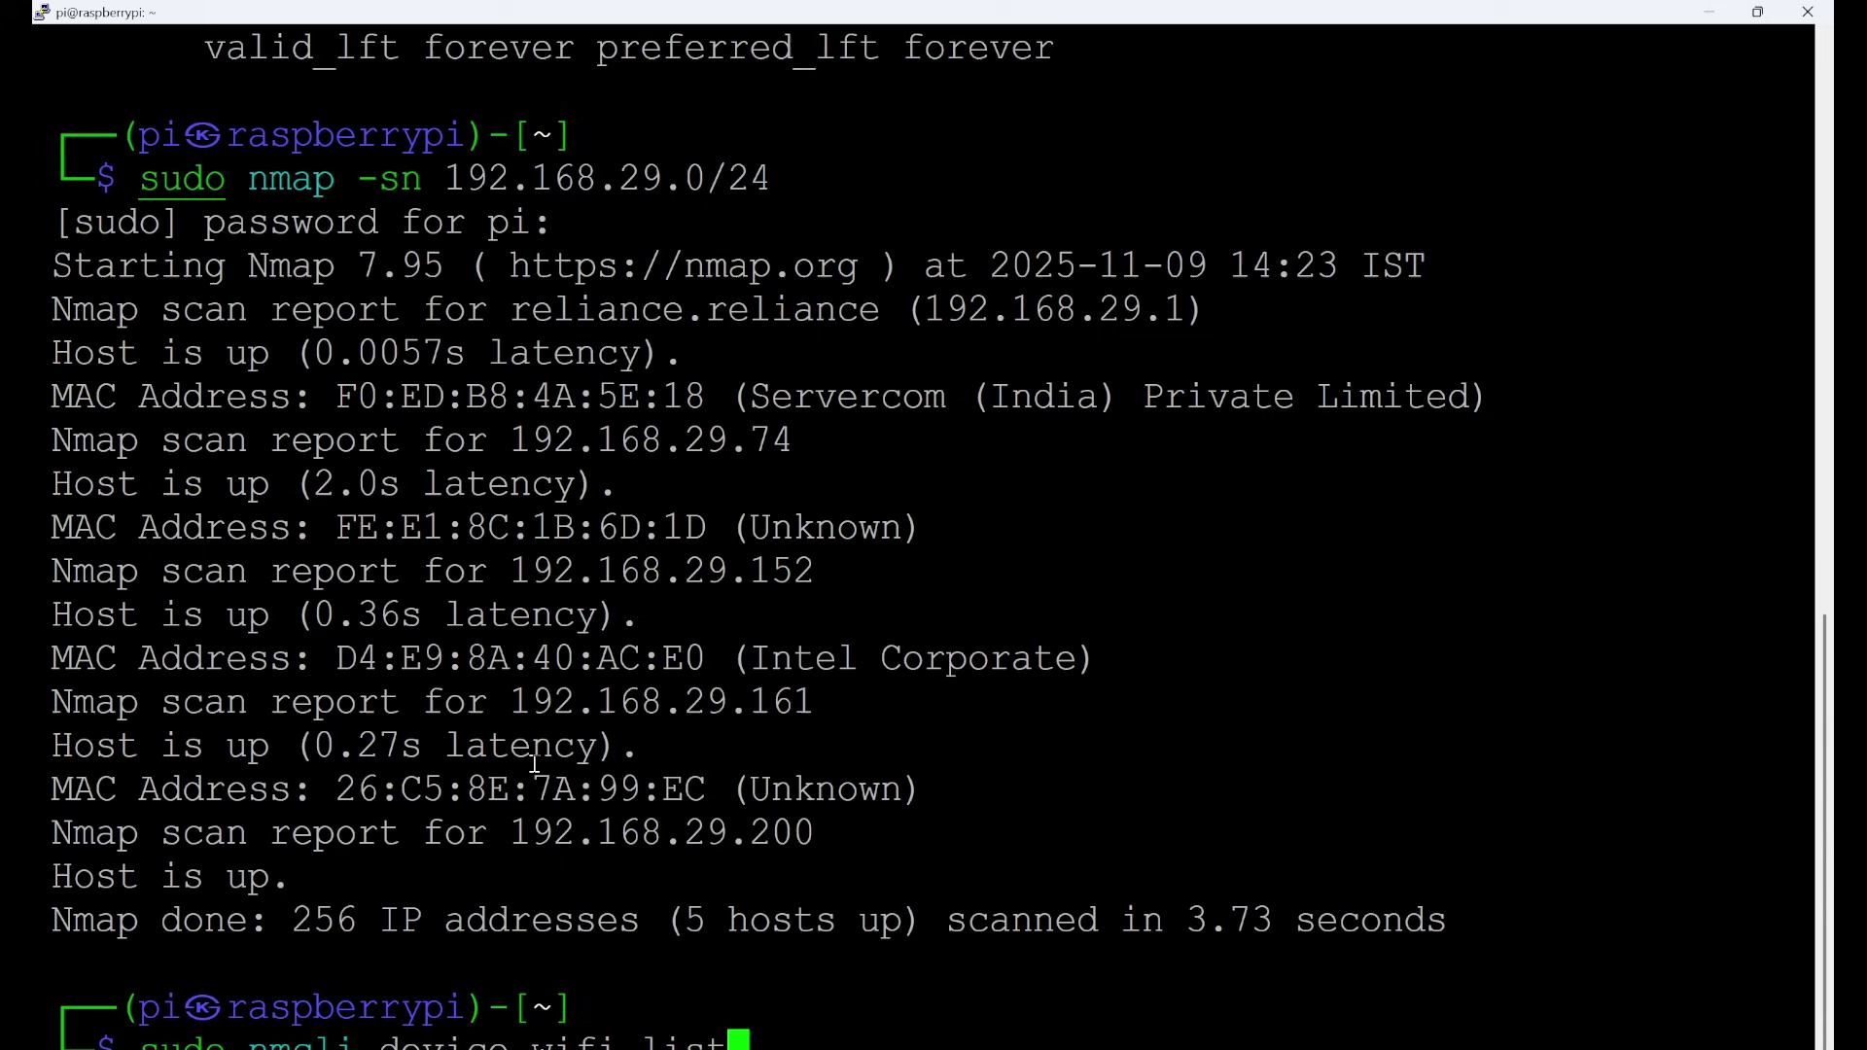
{"action": "key", "text": "Return"}
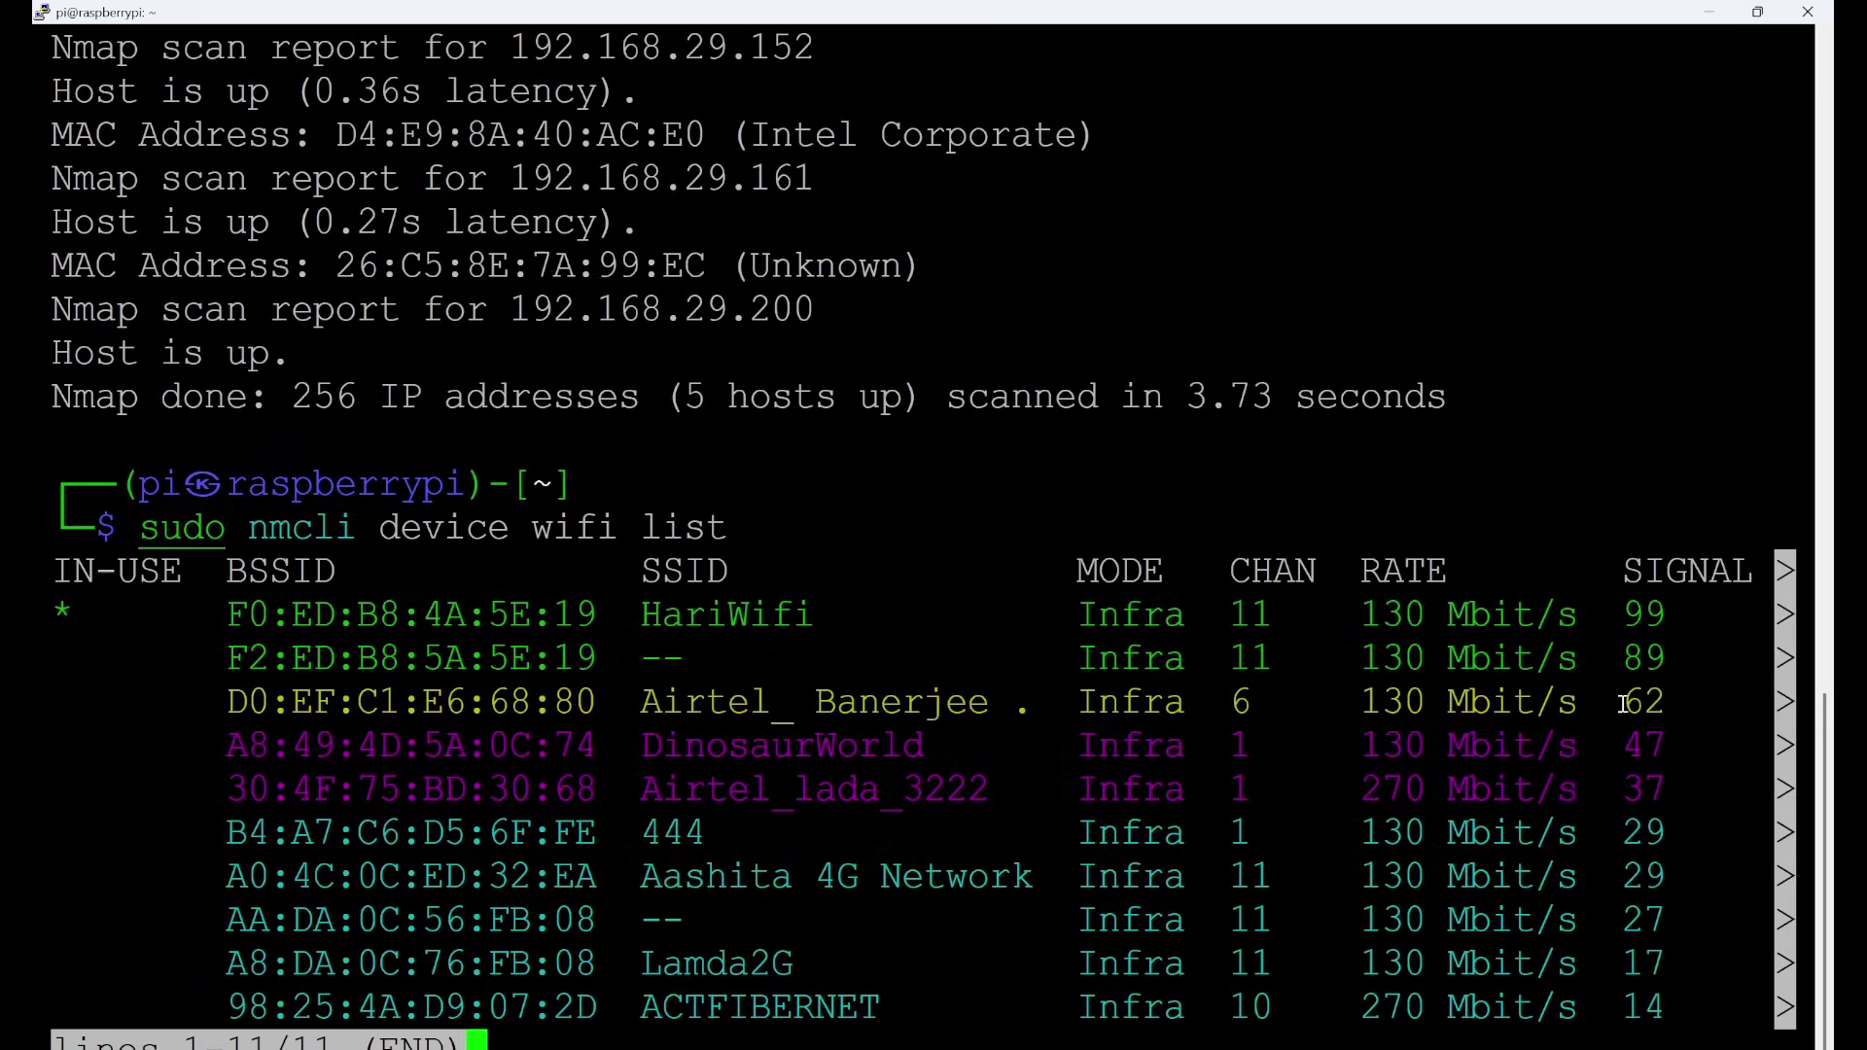
Point out the connected network's name, rate and signal 99, then quit the pager with q
{"action": "double_click", "coordinate": [1647, 622]}
{"action": "triple_click", "coordinate": [1646, 700]}
{"action": "left_click", "coordinate": [1616, 1023]}
{"action": "double_click", "coordinate": [749, 618]}
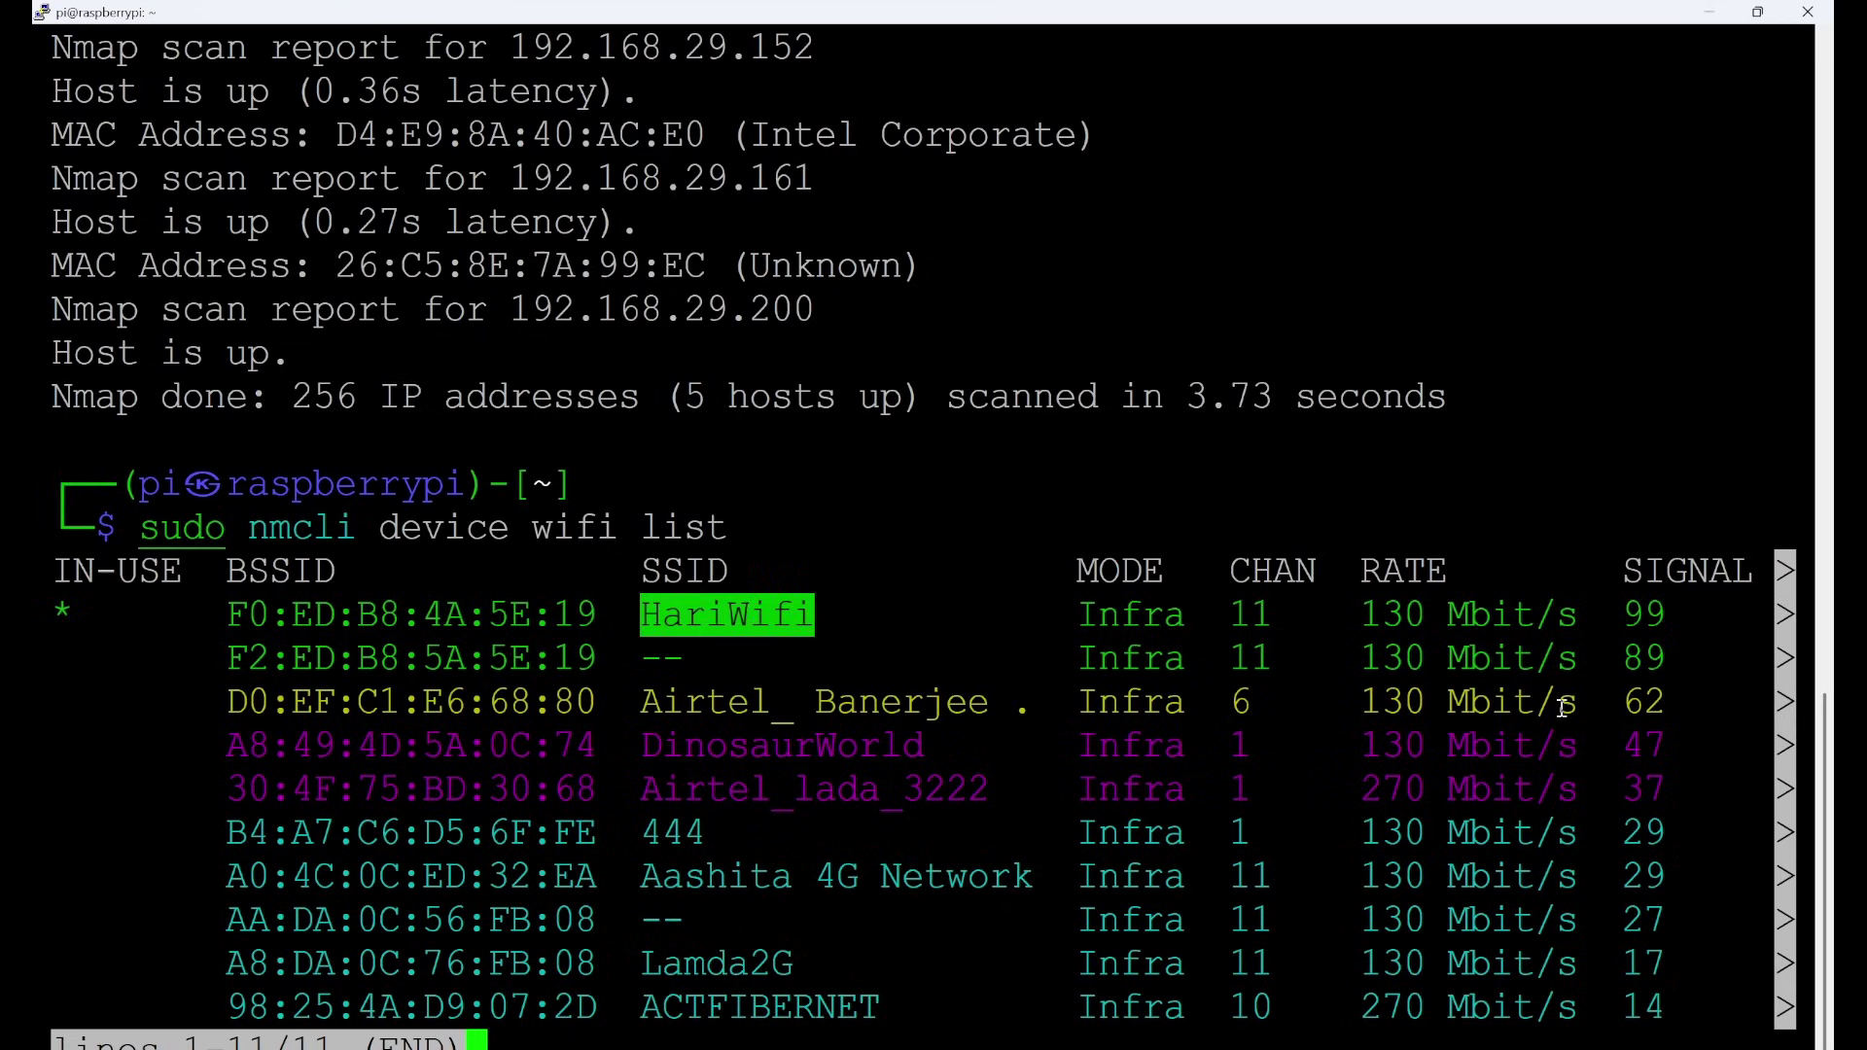
{"action": "double_click", "coordinate": [1479, 623]}
{"action": "triple_click", "coordinate": [1475, 709]}
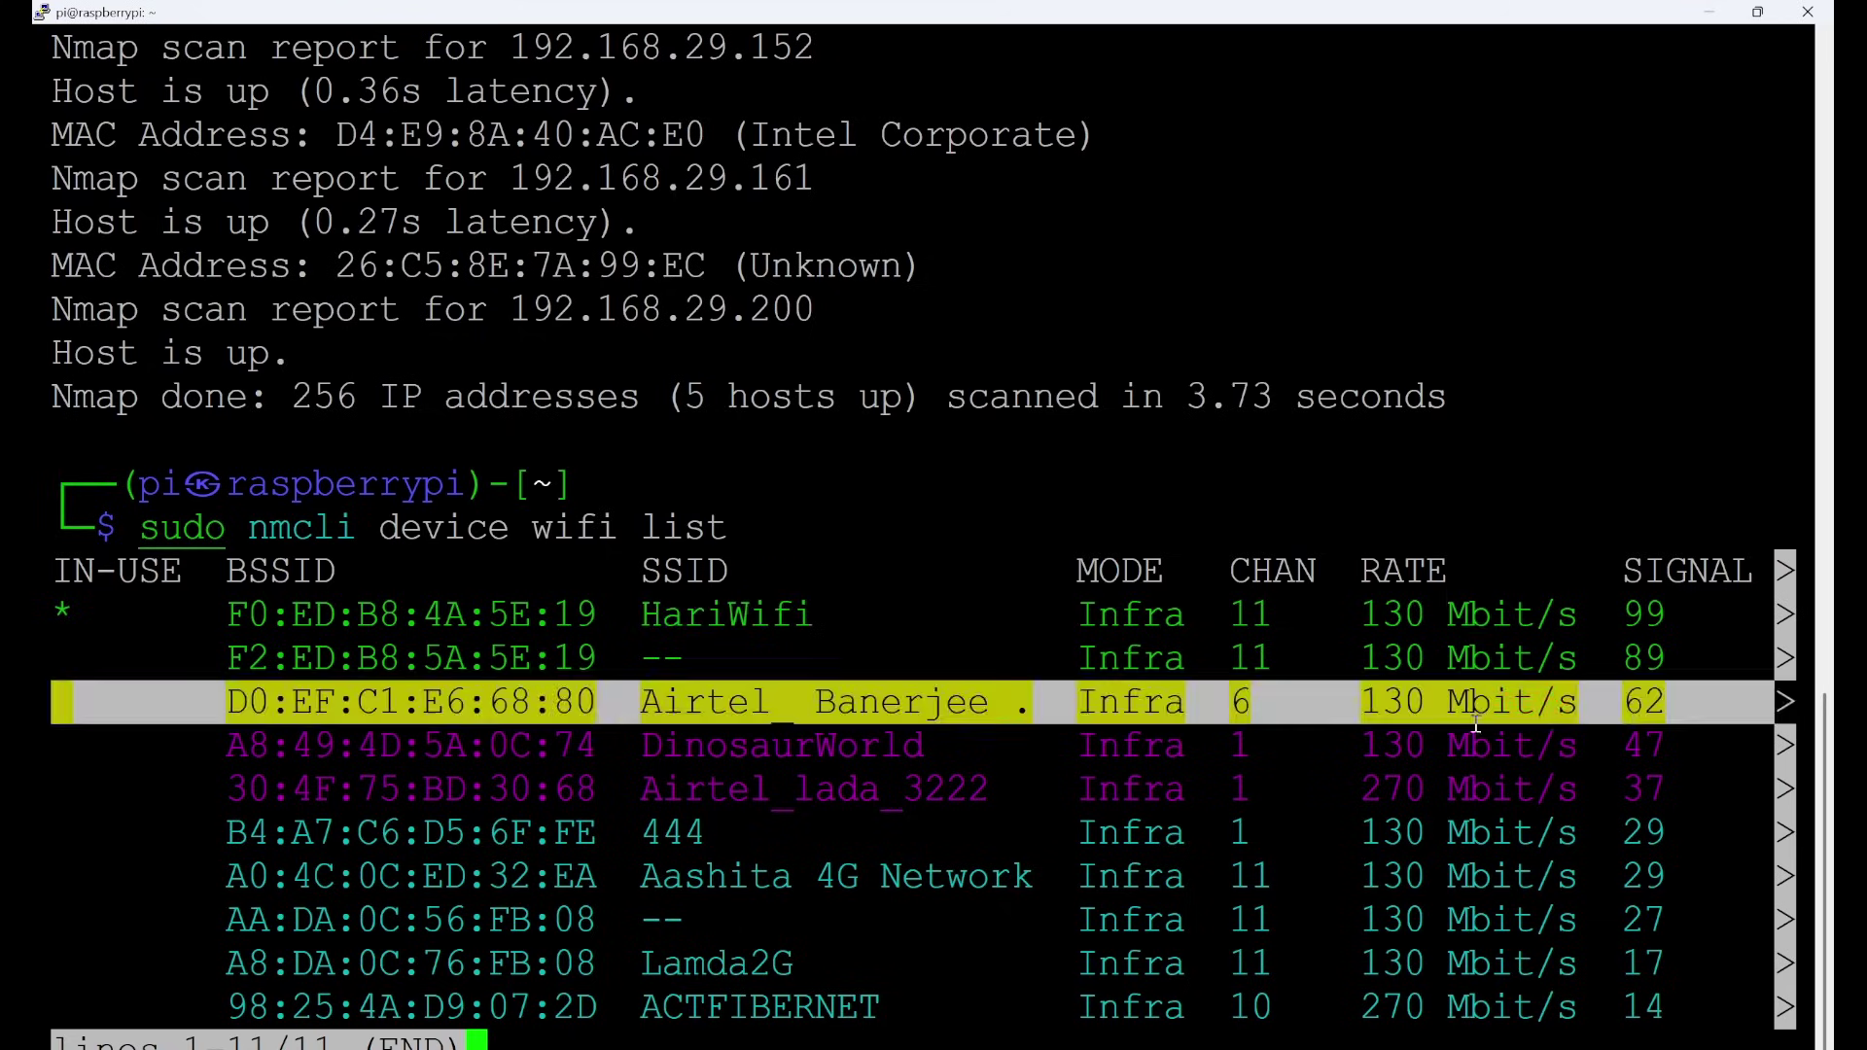
{"action": "left_click", "coordinate": [1406, 637]}
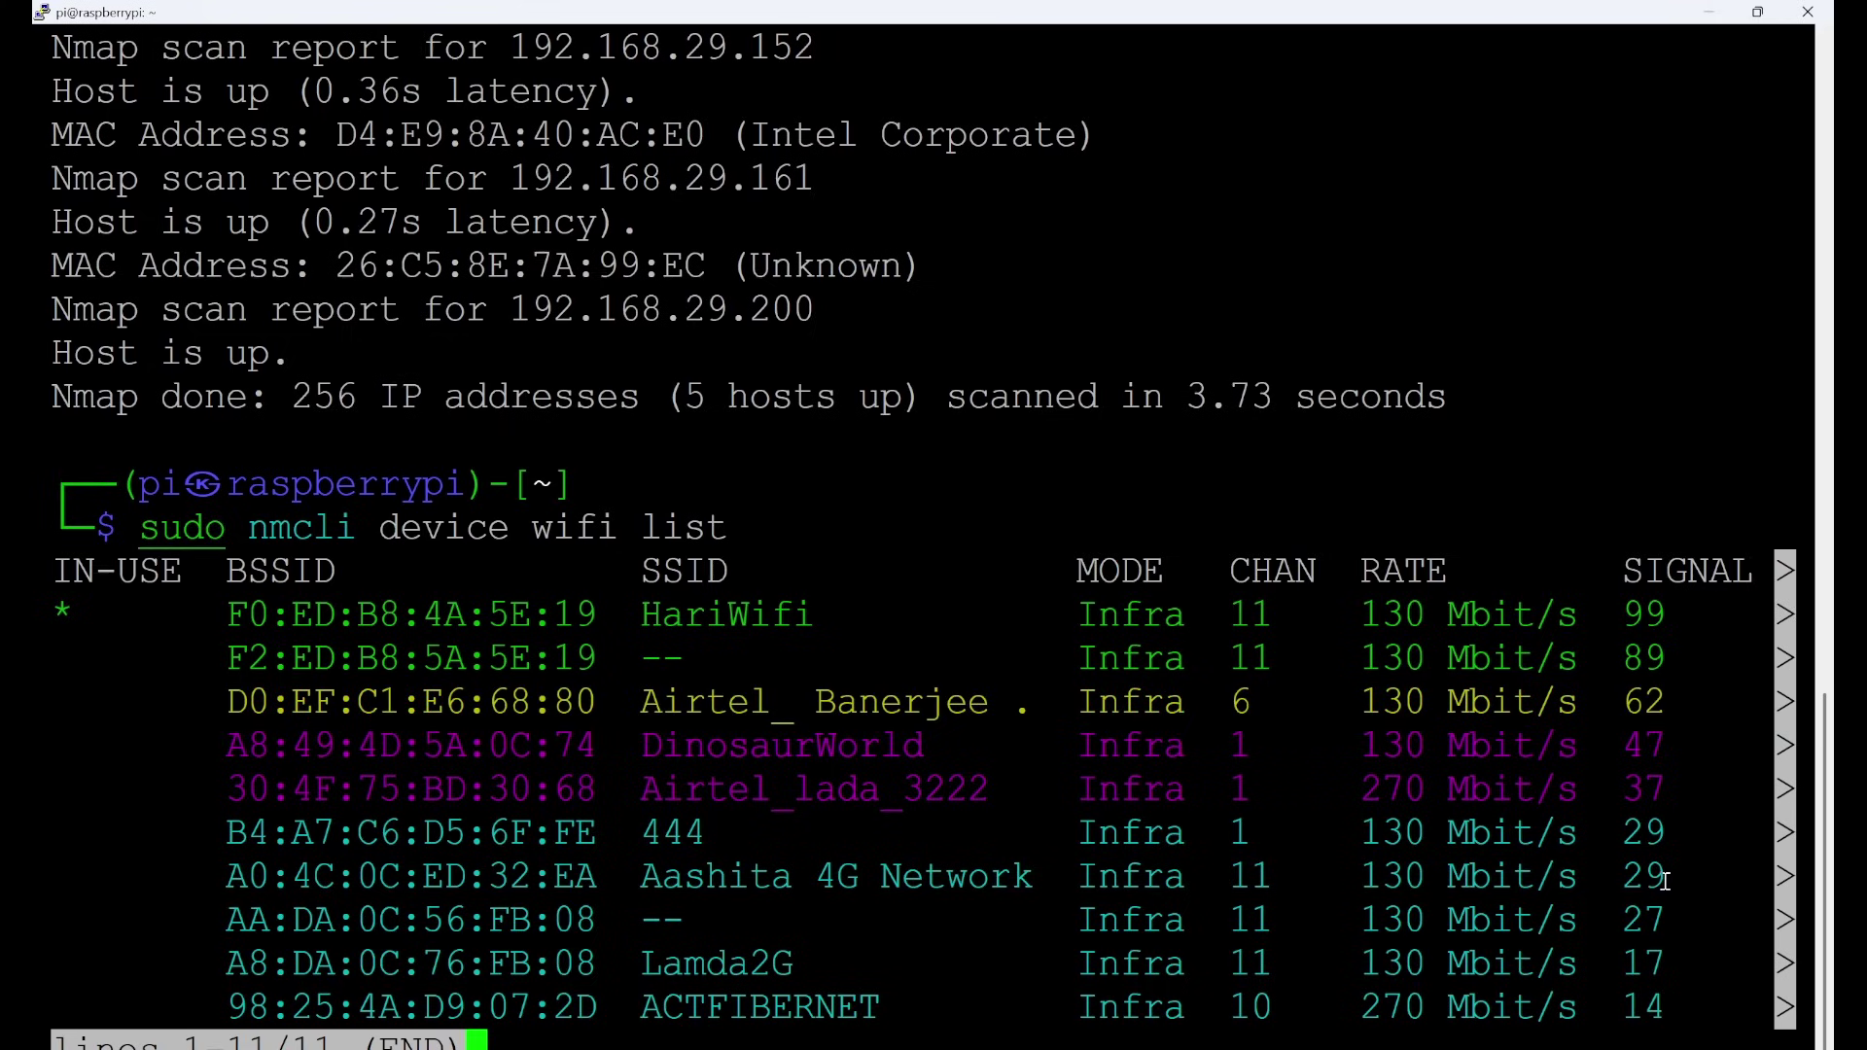
{"action": "key", "text": "q"}
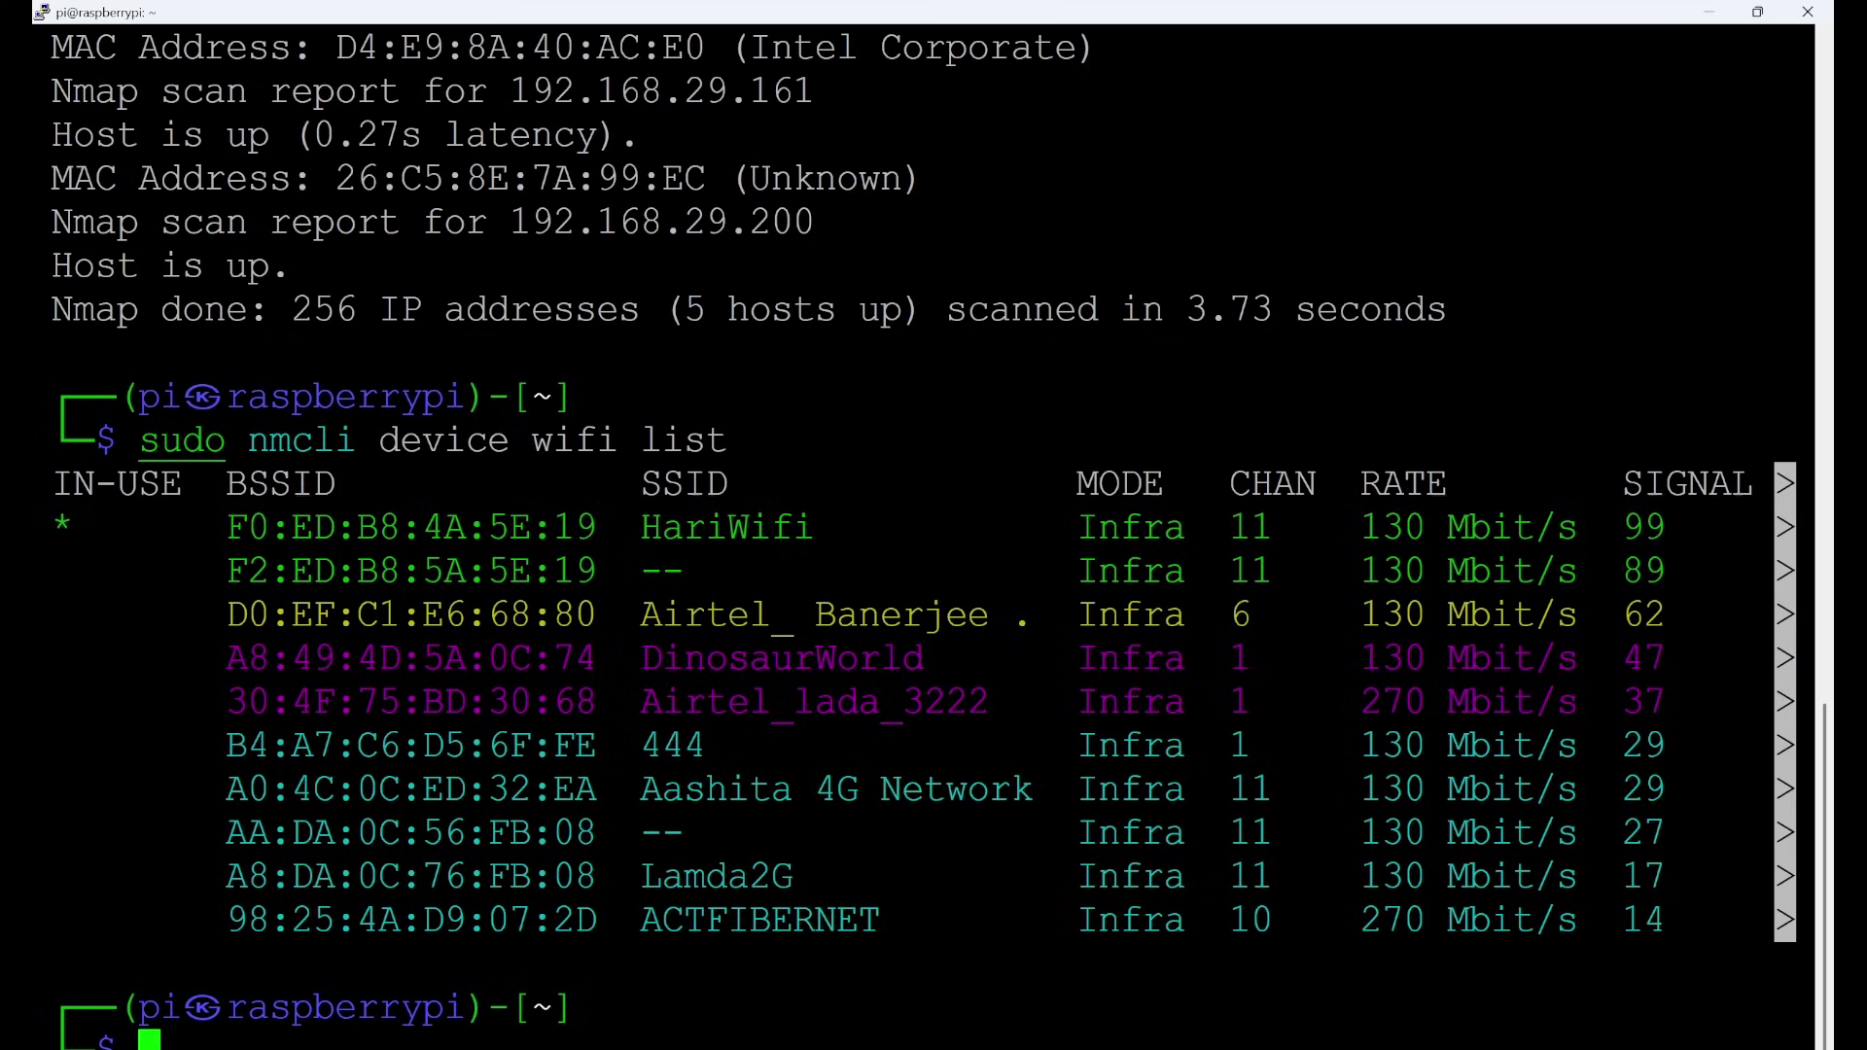
Paste and run 'sudo apt update' in PuTTY to refresh the kali-rolling package lists
{"action": "right_click", "coordinate": [1092, 815]}
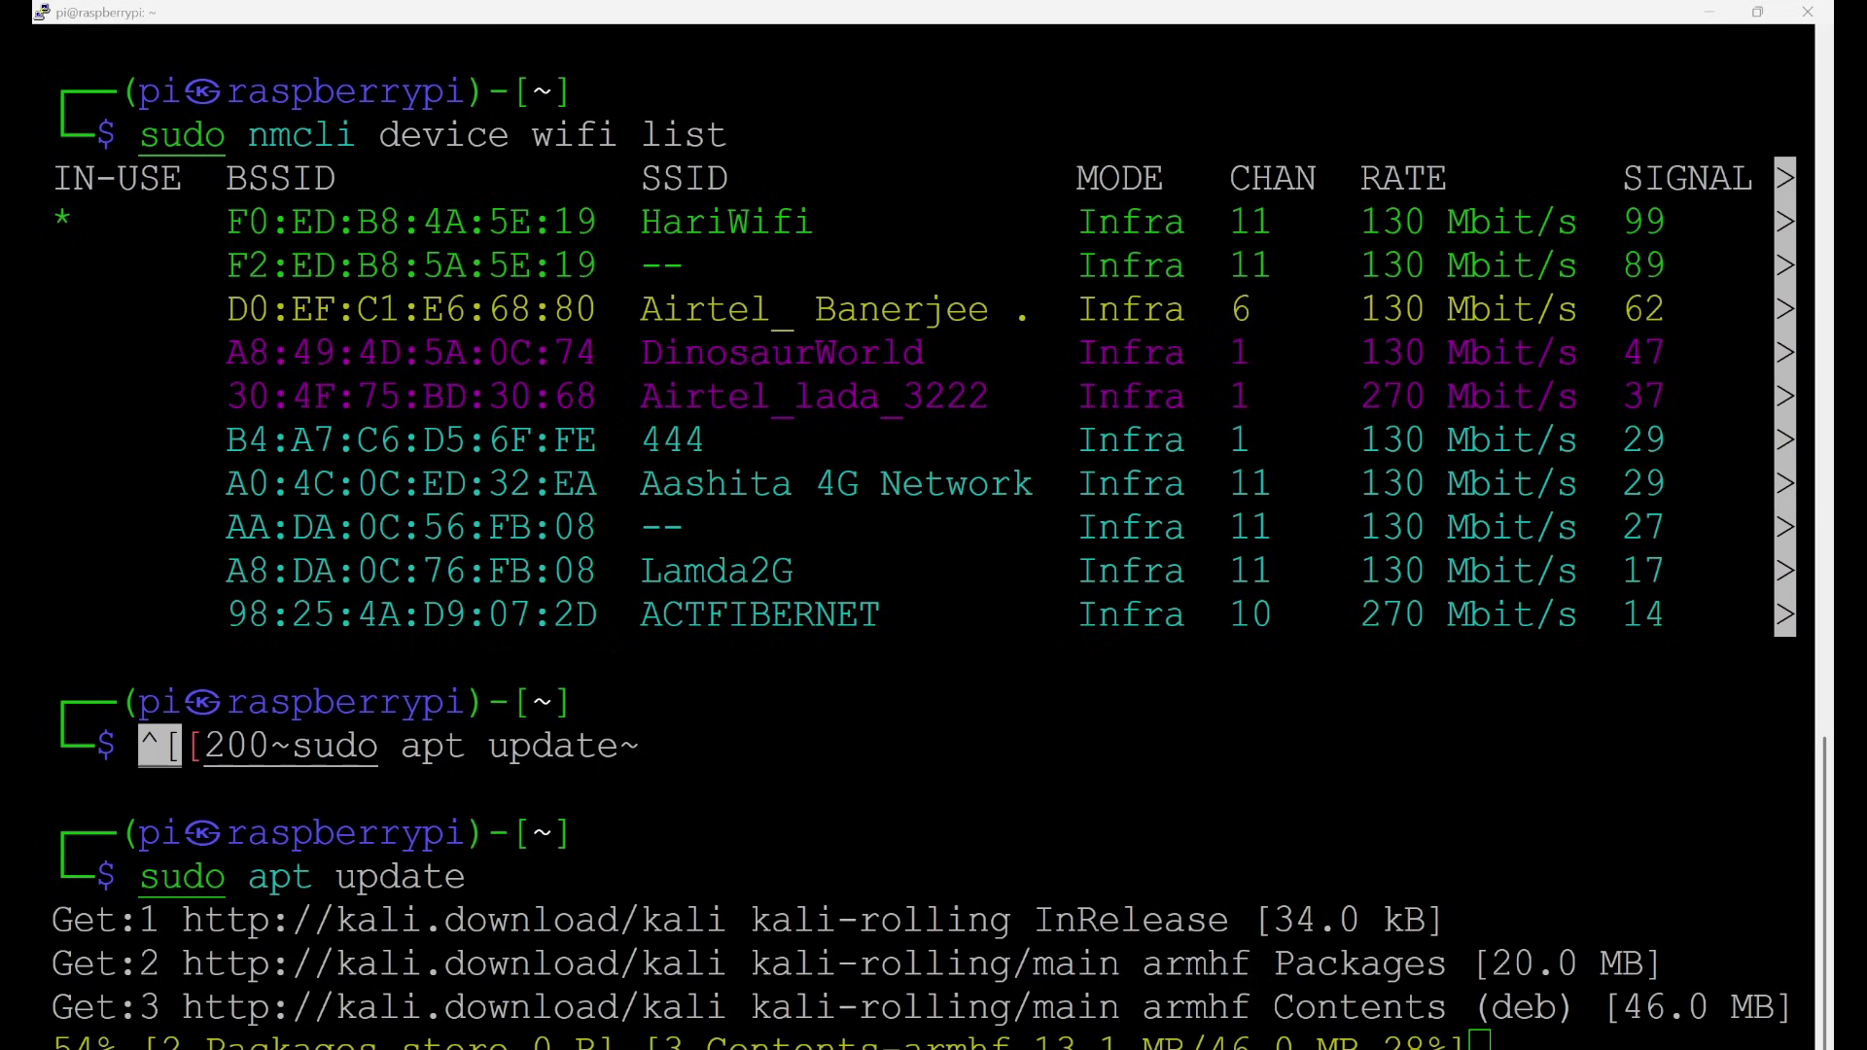
{"action": "left_click", "coordinate": [874, 762]}
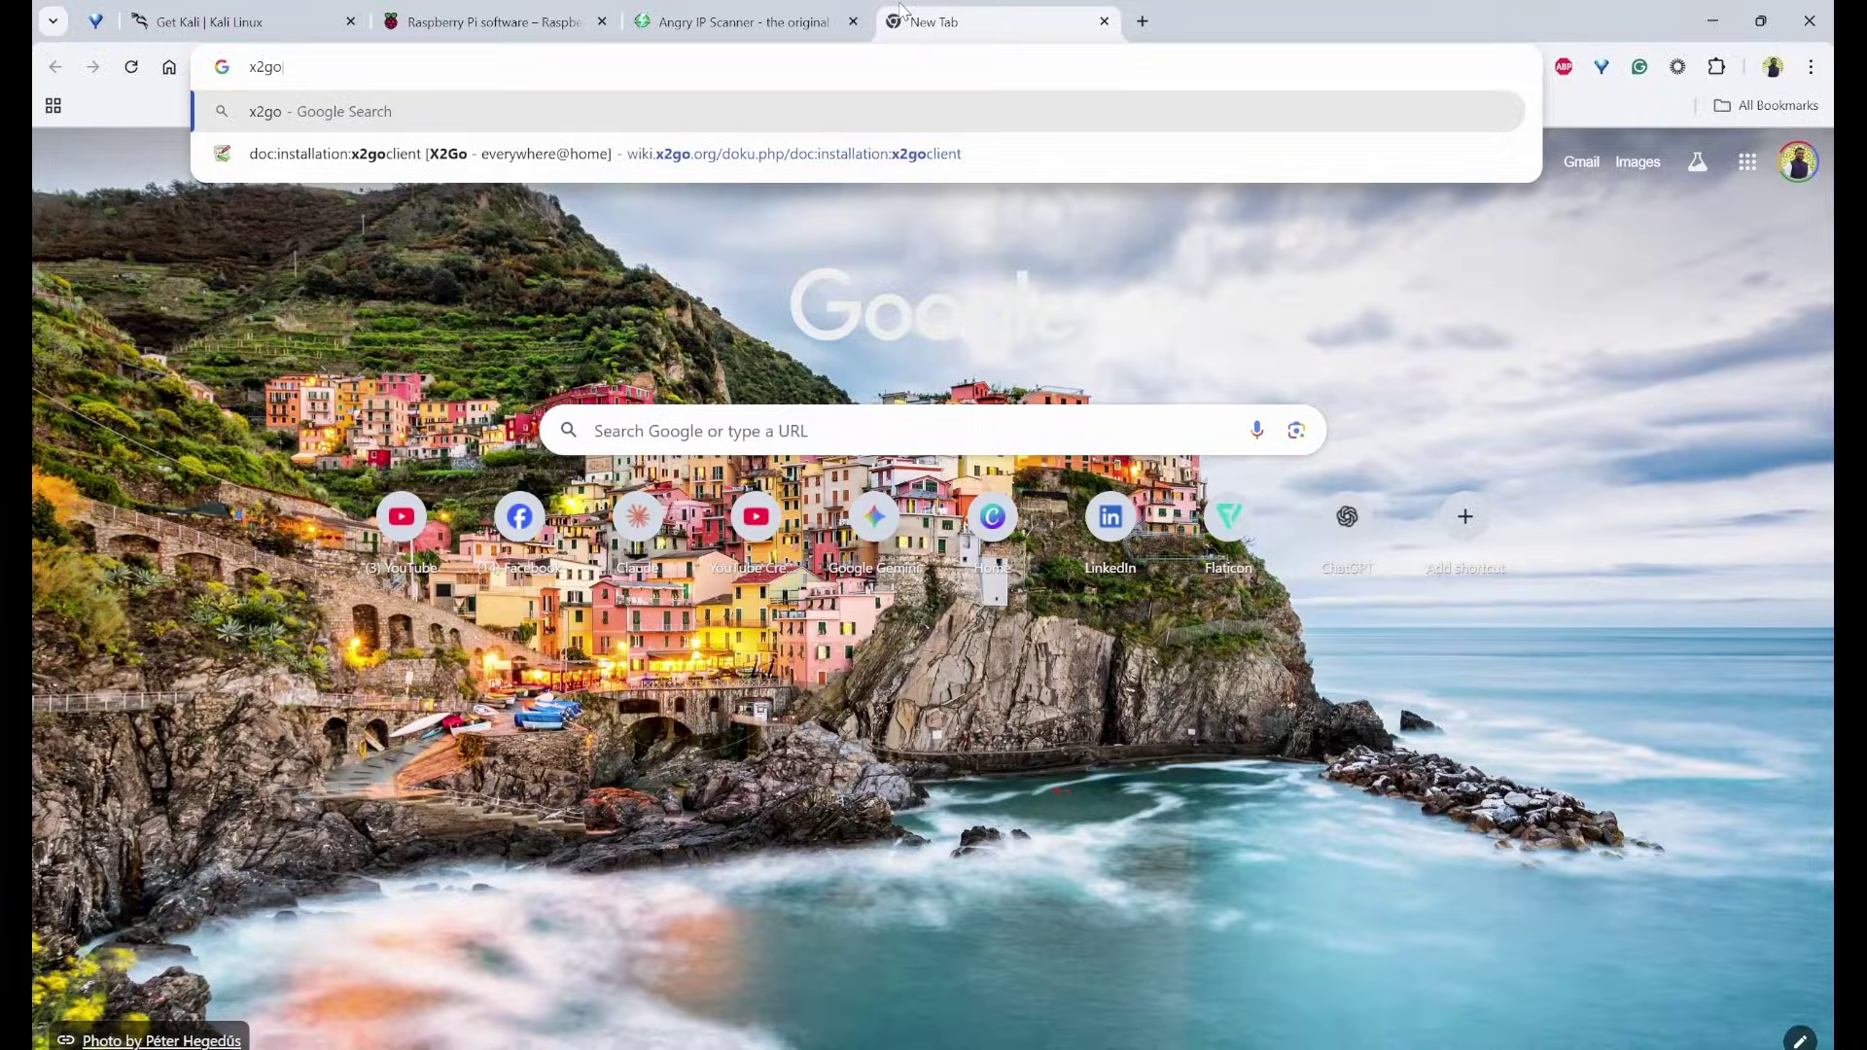
Download the latest Windows x2goclient from the X2Go wiki's Install X2Go Client page
{"action": "key", "text": "Return"}
{"action": "left_click", "coordinate": [550, 361]}
{"action": "left_click", "coordinate": [125, 671]}
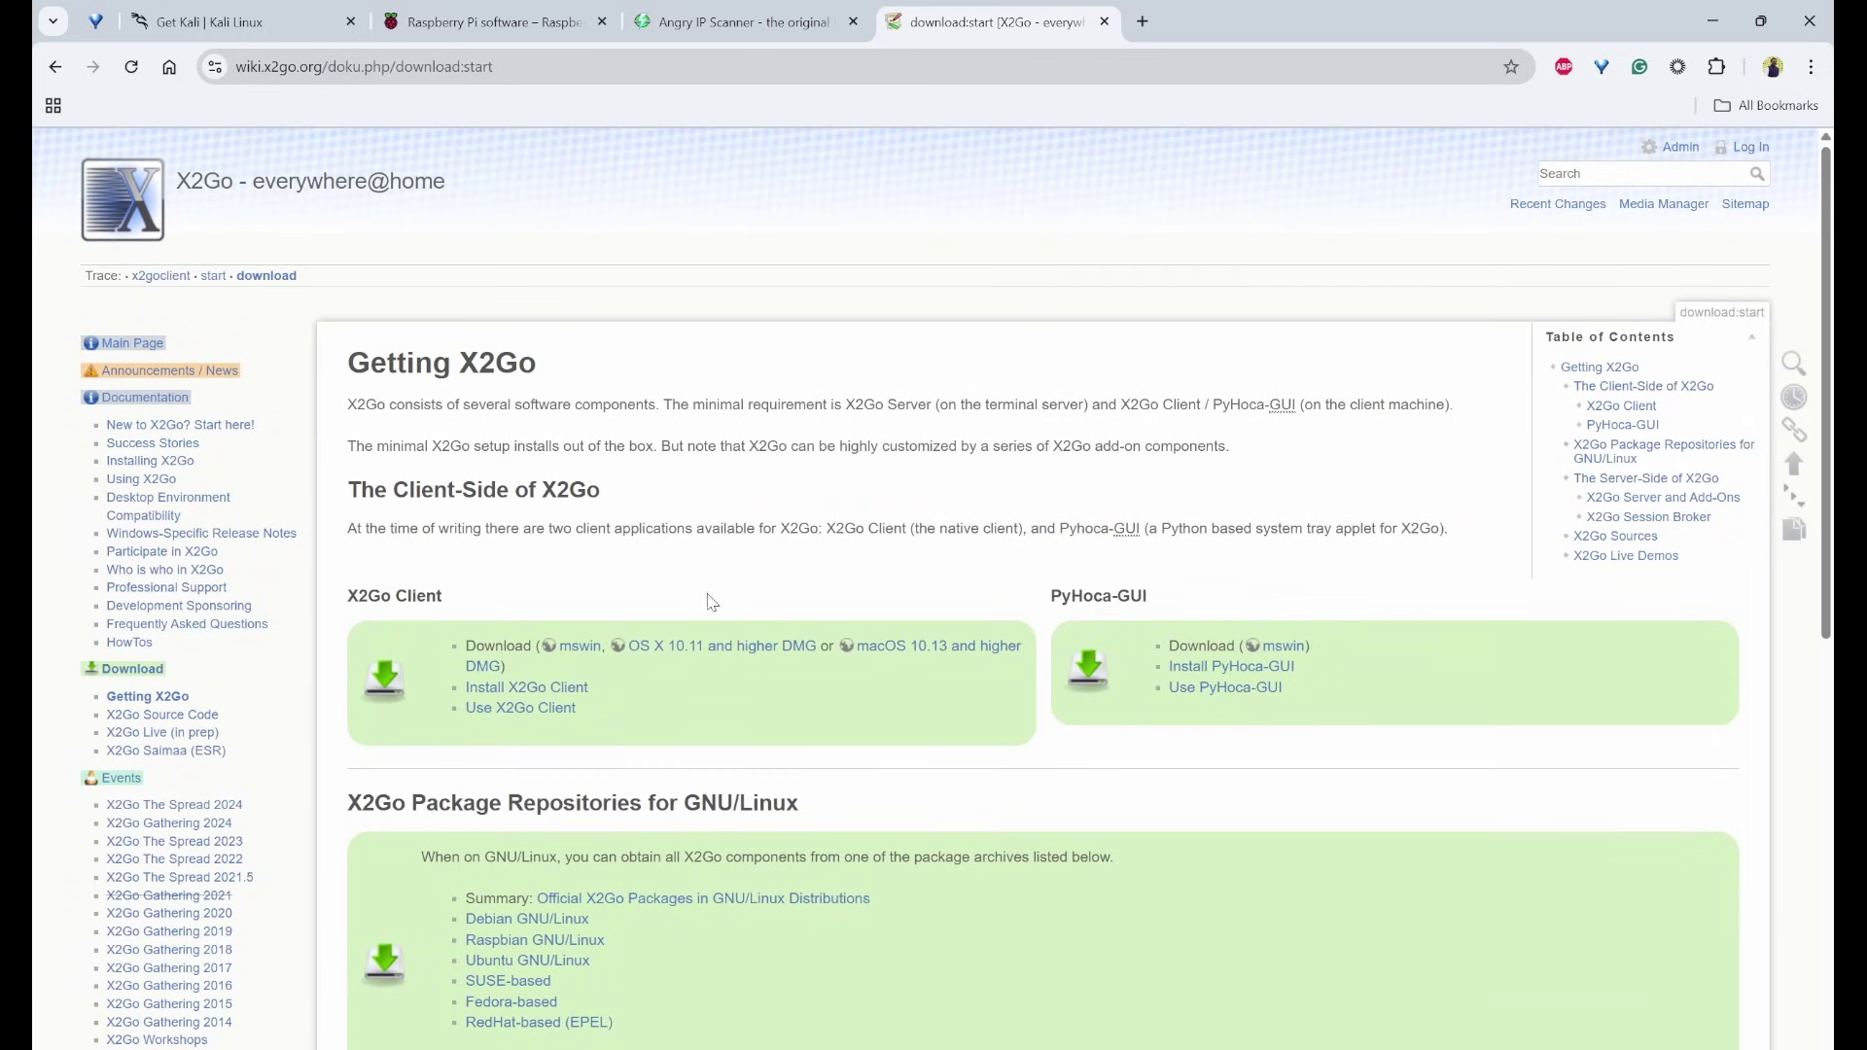
{"action": "left_click", "coordinate": [572, 692]}
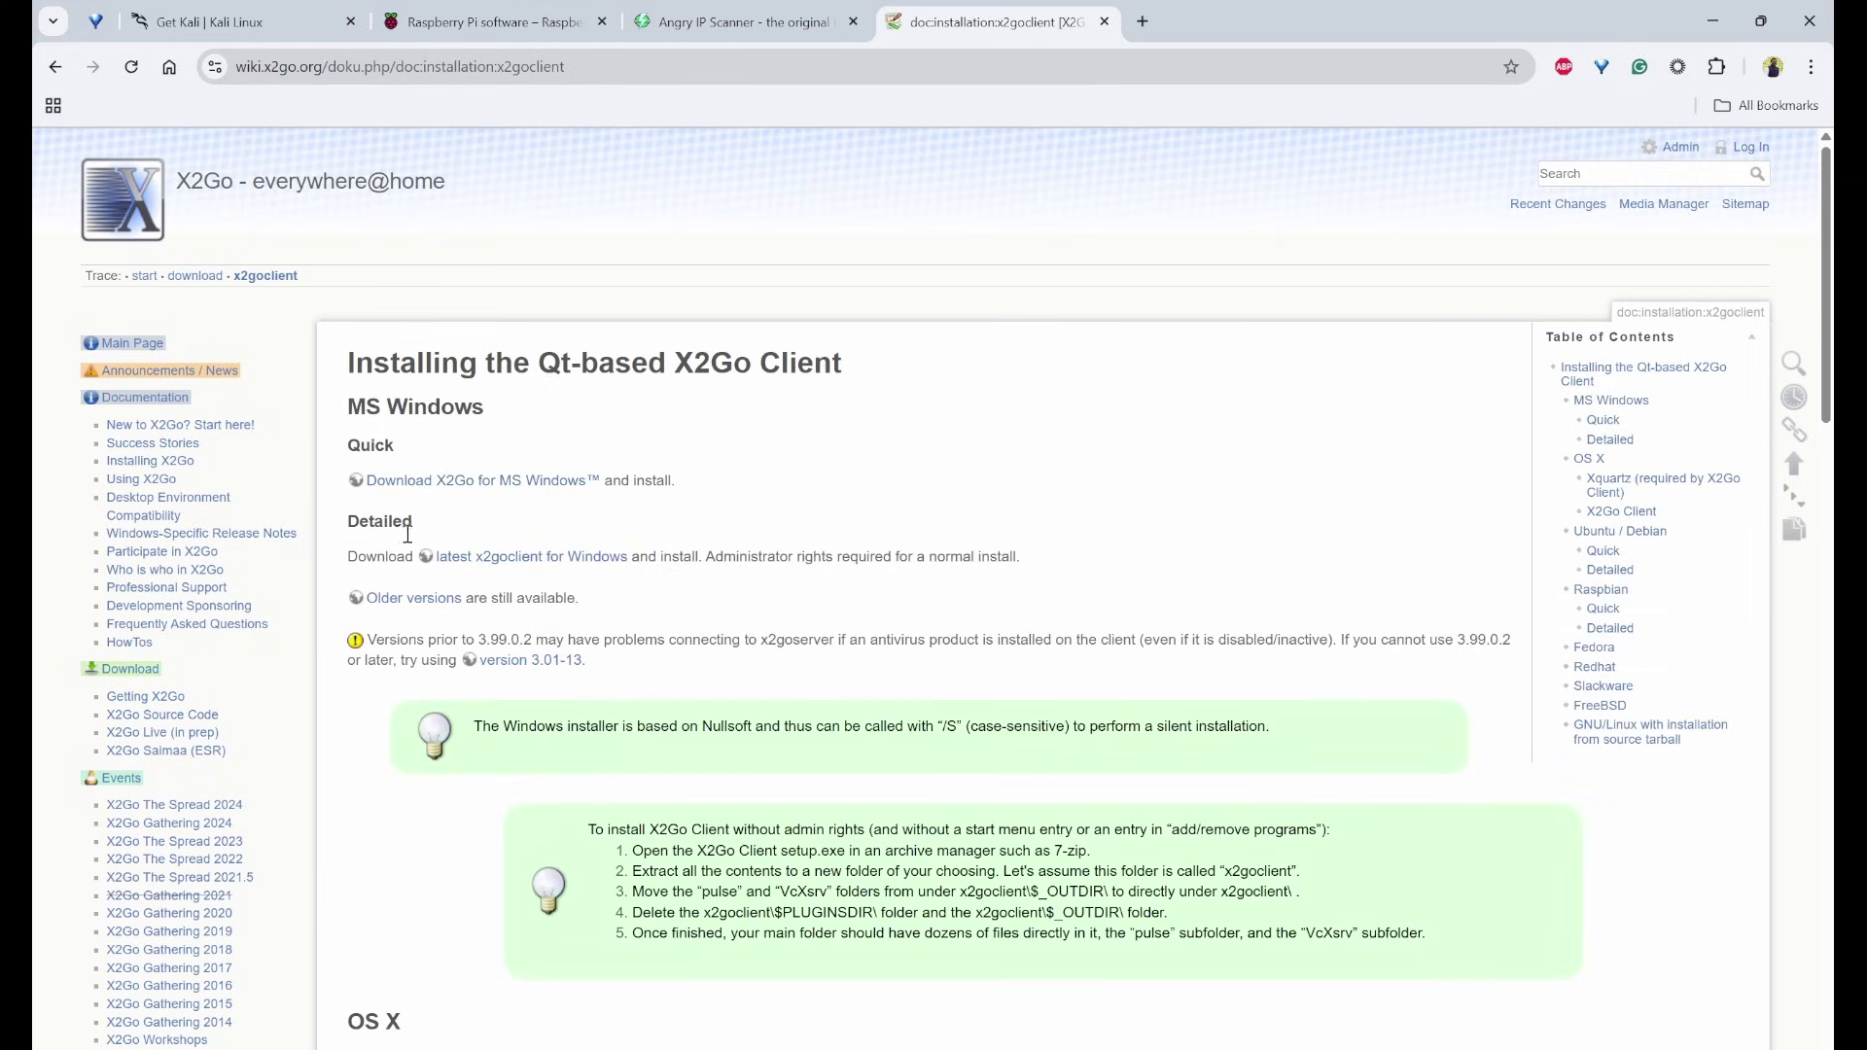
{"action": "left_click", "coordinate": [549, 564]}
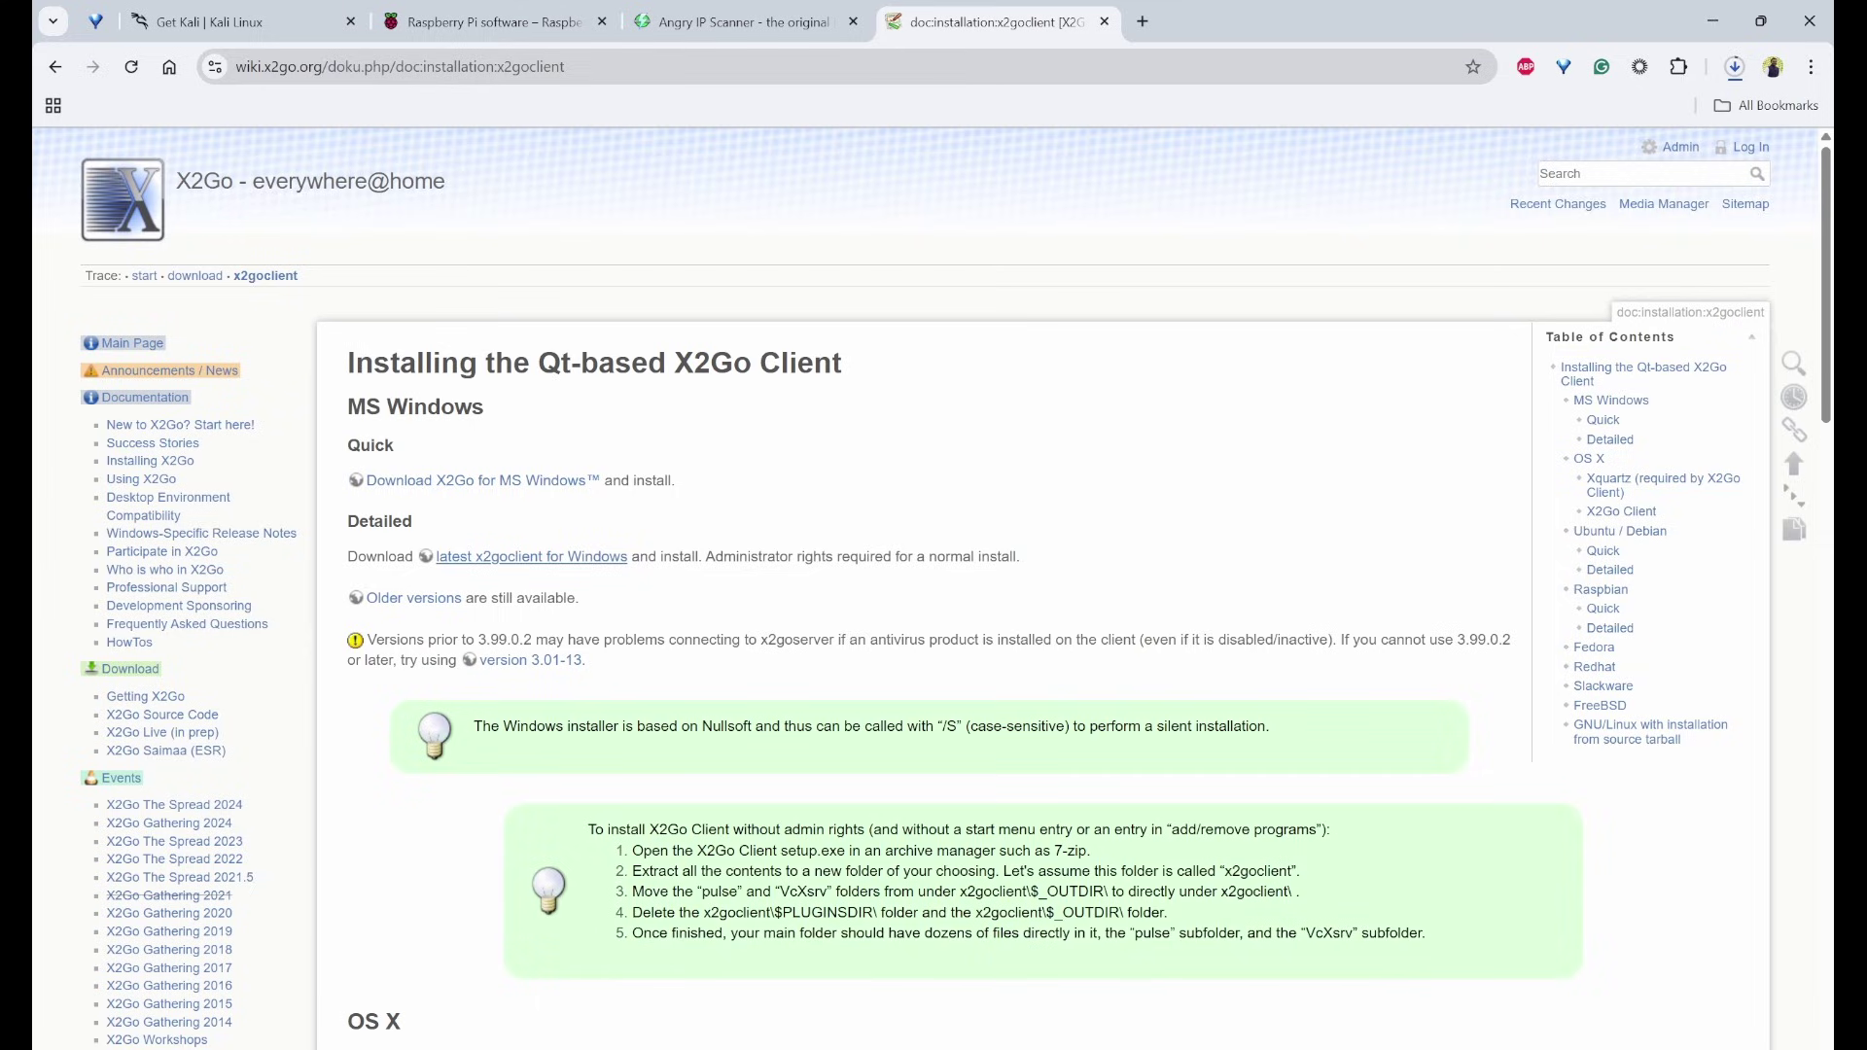
{"action": "left_click", "coordinate": [1734, 66]}
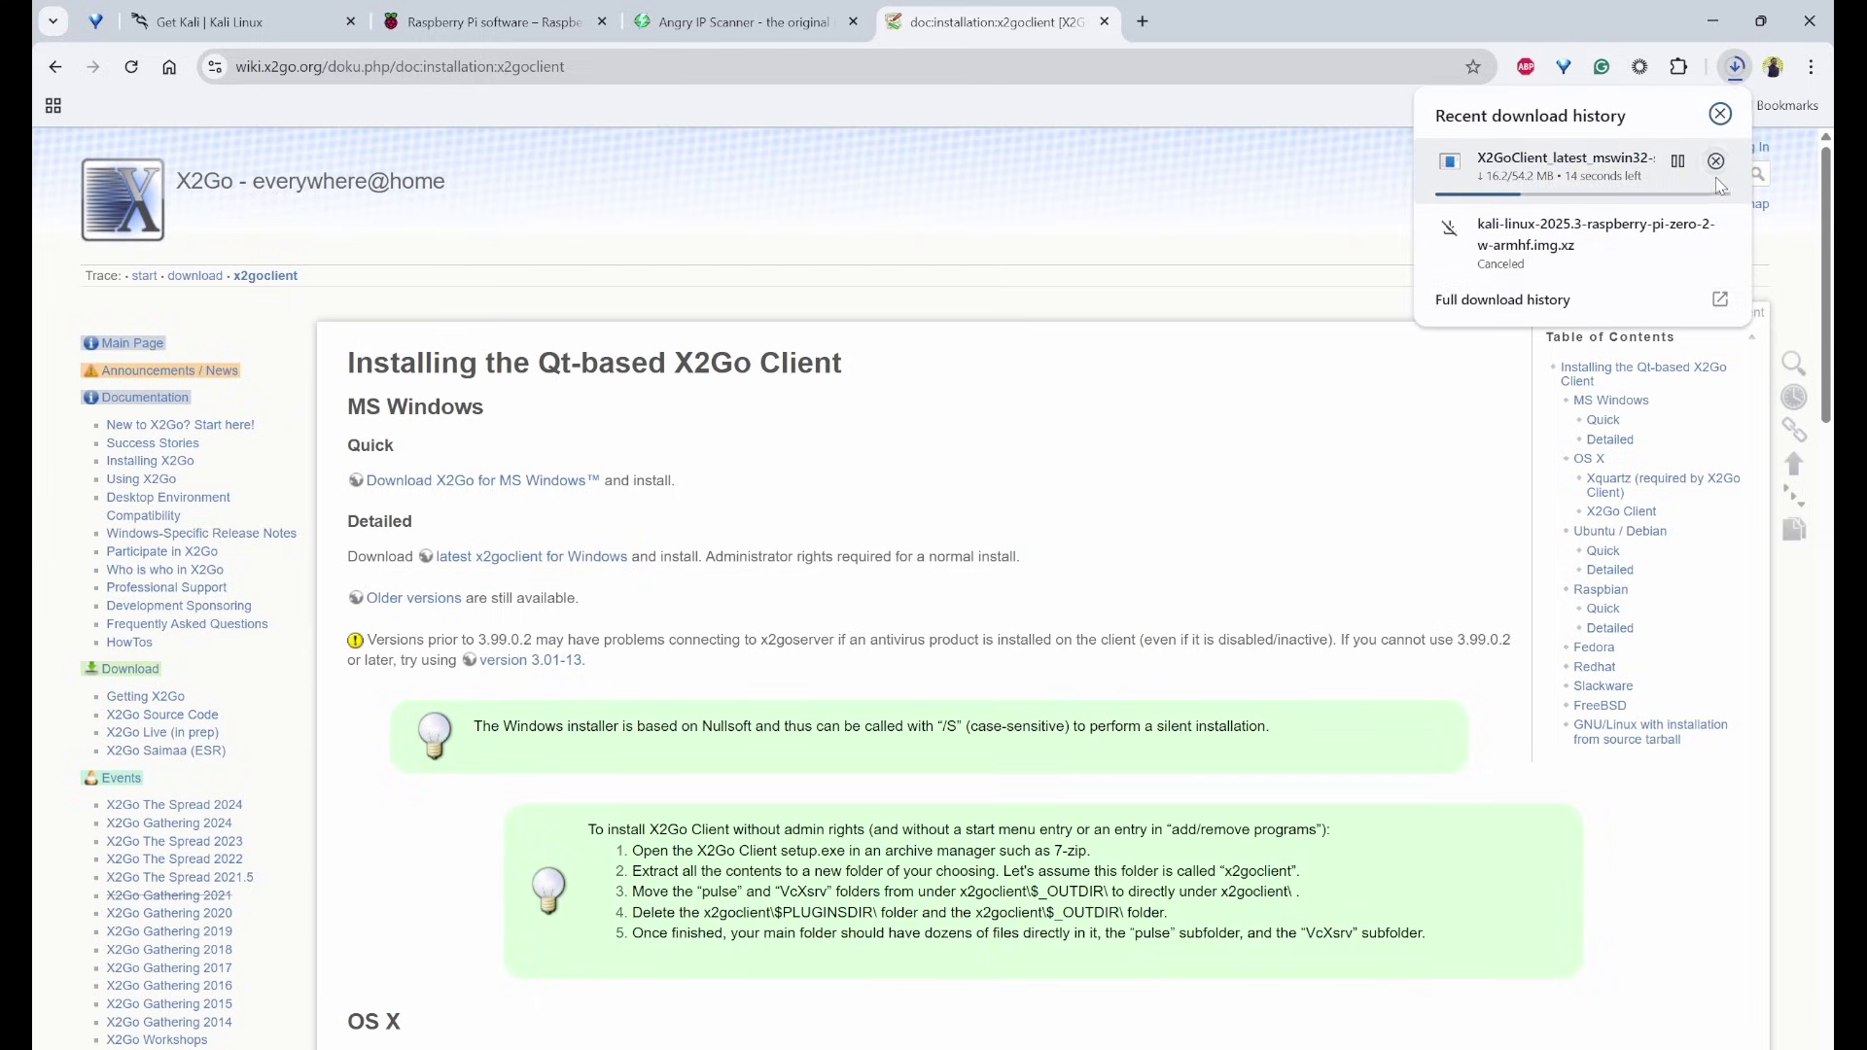
{"action": "left_click", "coordinate": [1153, 402]}
Launch X2Go Client from the Start search
{"action": "key", "text": "super"}
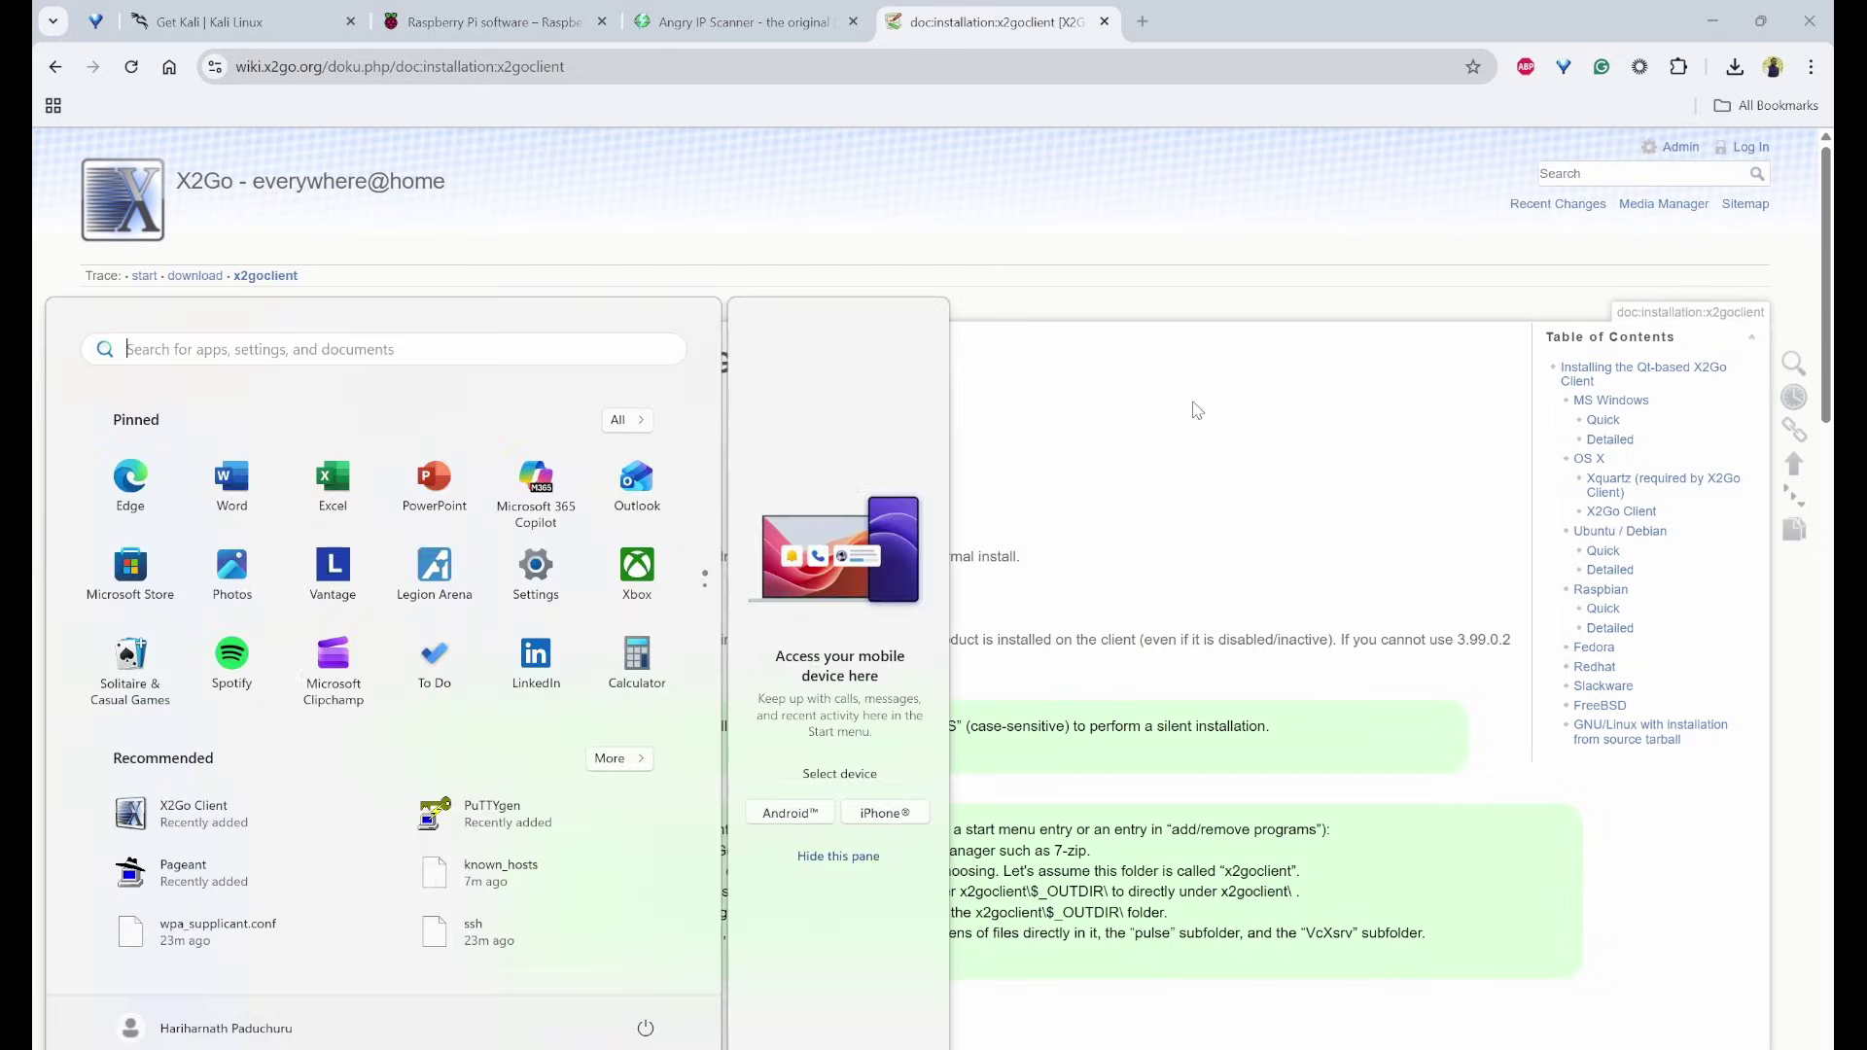
{"action": "type", "text": "x2go"}
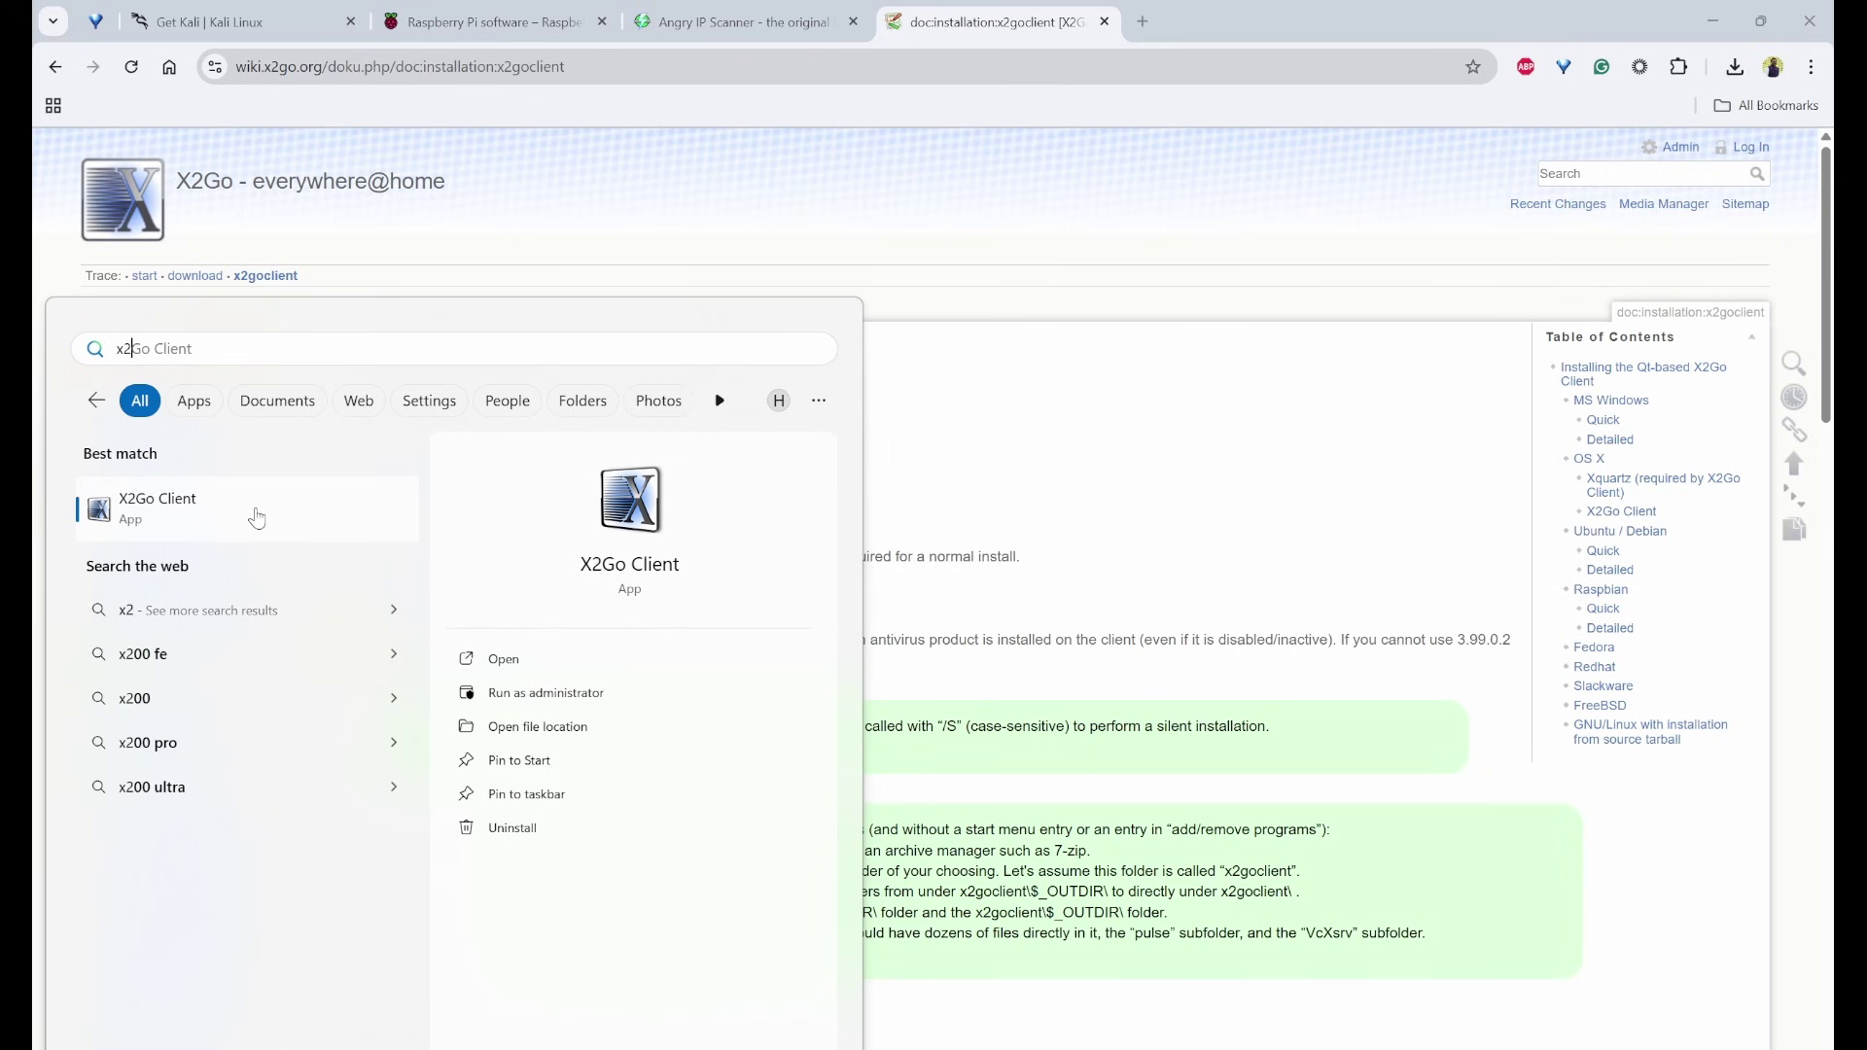
{"action": "left_click", "coordinate": [255, 515]}
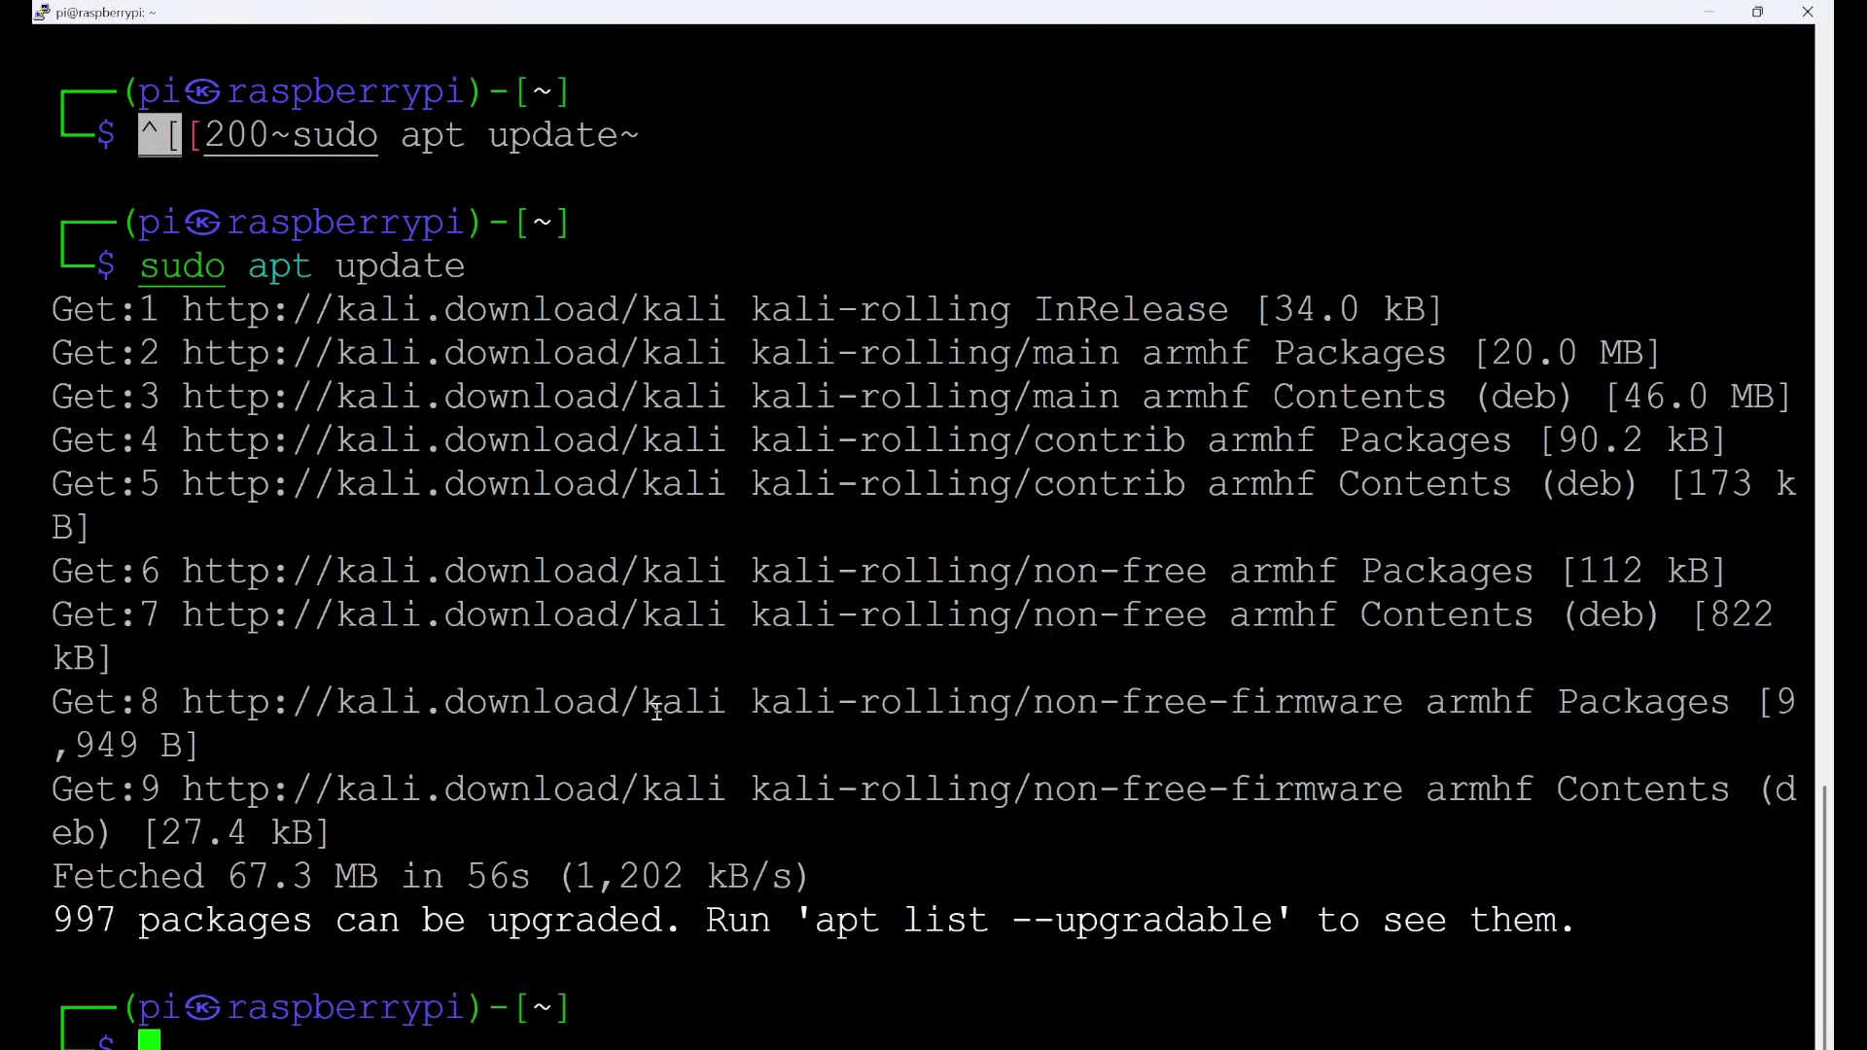
Run 'sudo apt install -y kali-desktop-xfce x2goserver x2goserver-xsession' on the Pi
{"action": "right_click", "coordinate": [706, 856]}
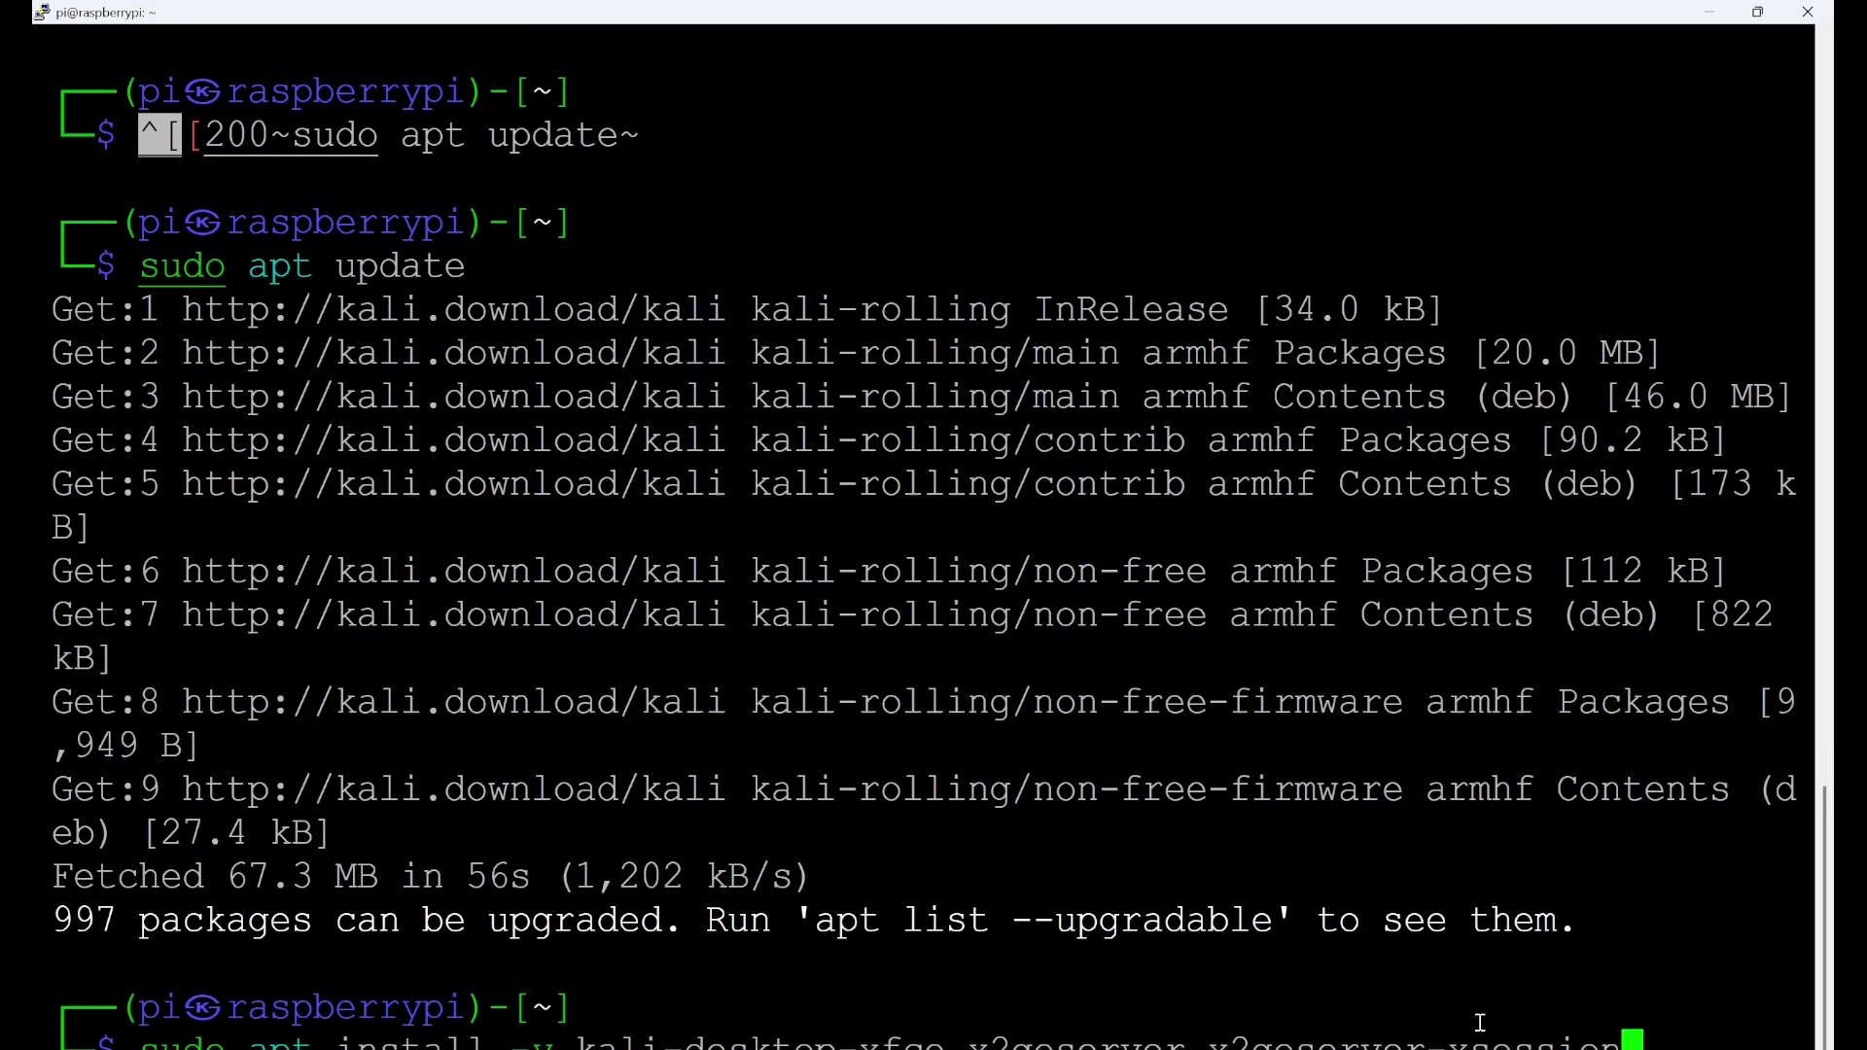
{"action": "key", "text": "Return"}
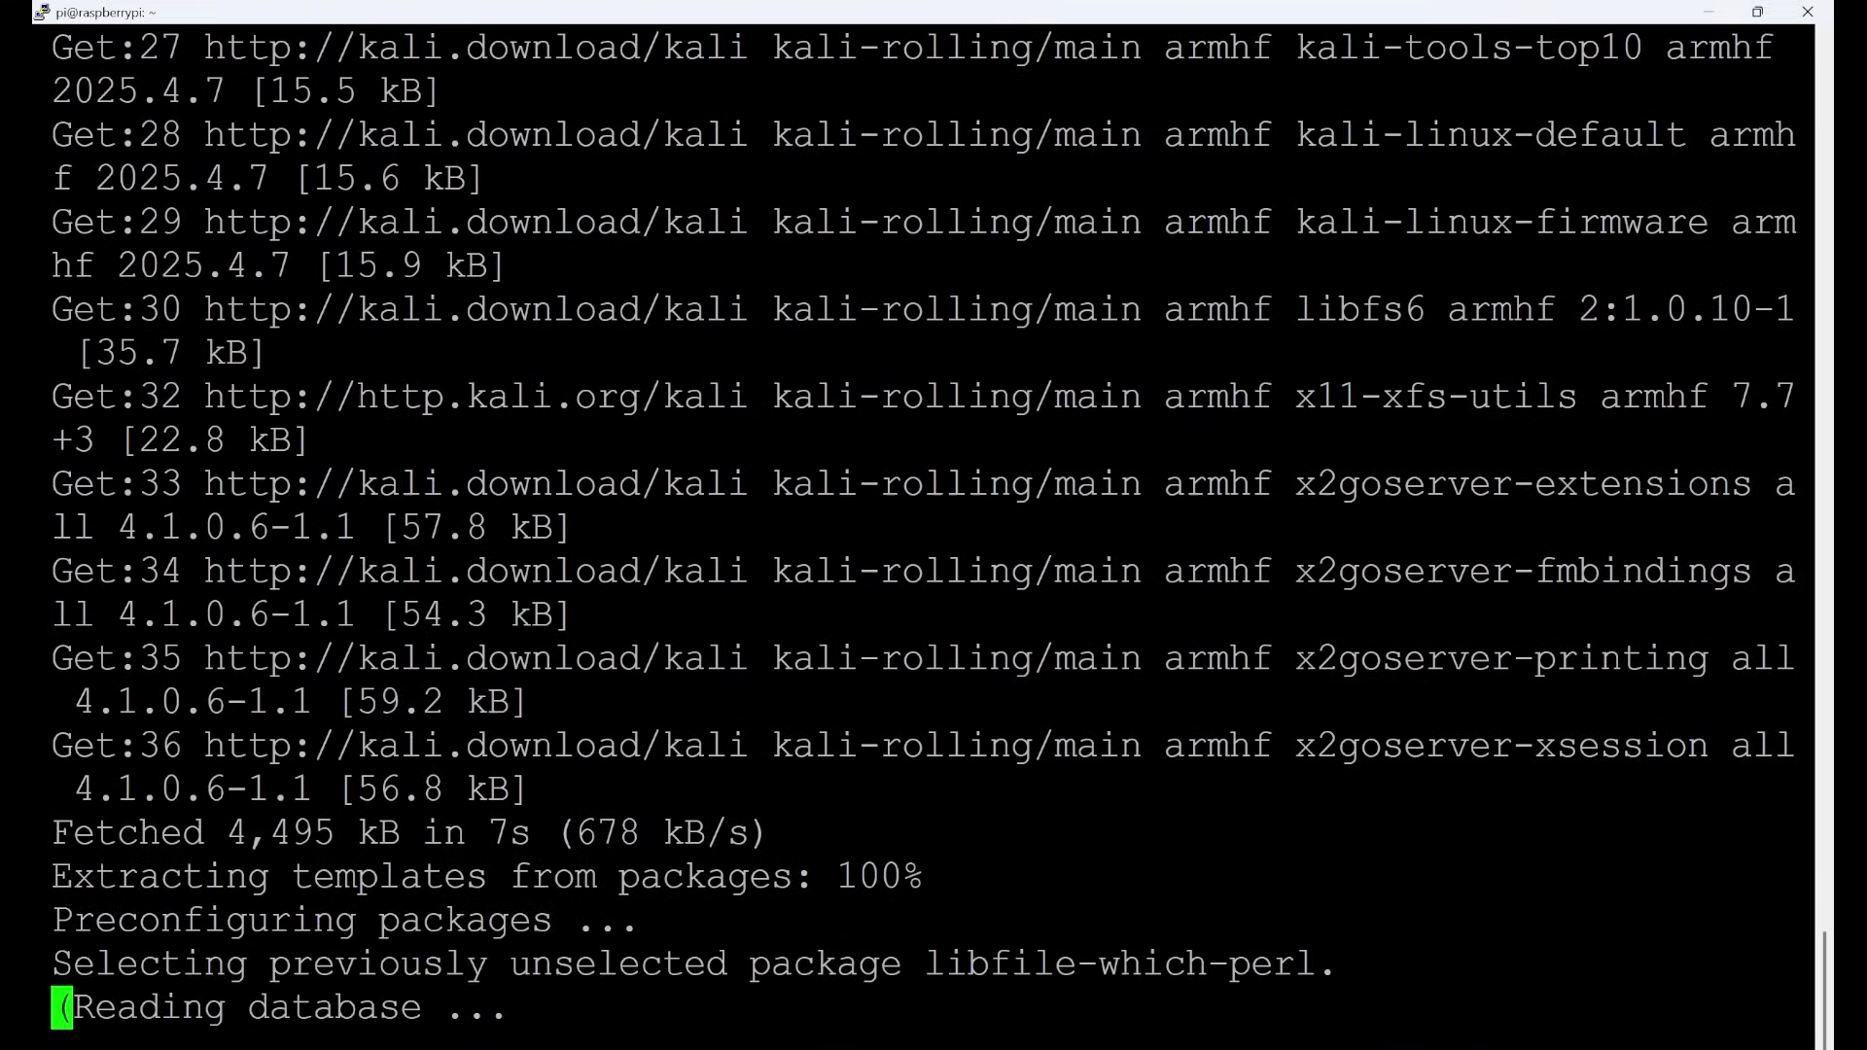
Launch X2Go Client and delete the old saved session
{"action": "key", "text": "super"}
{"action": "type", "text": "x2go"}
{"action": "key", "text": "Return"}
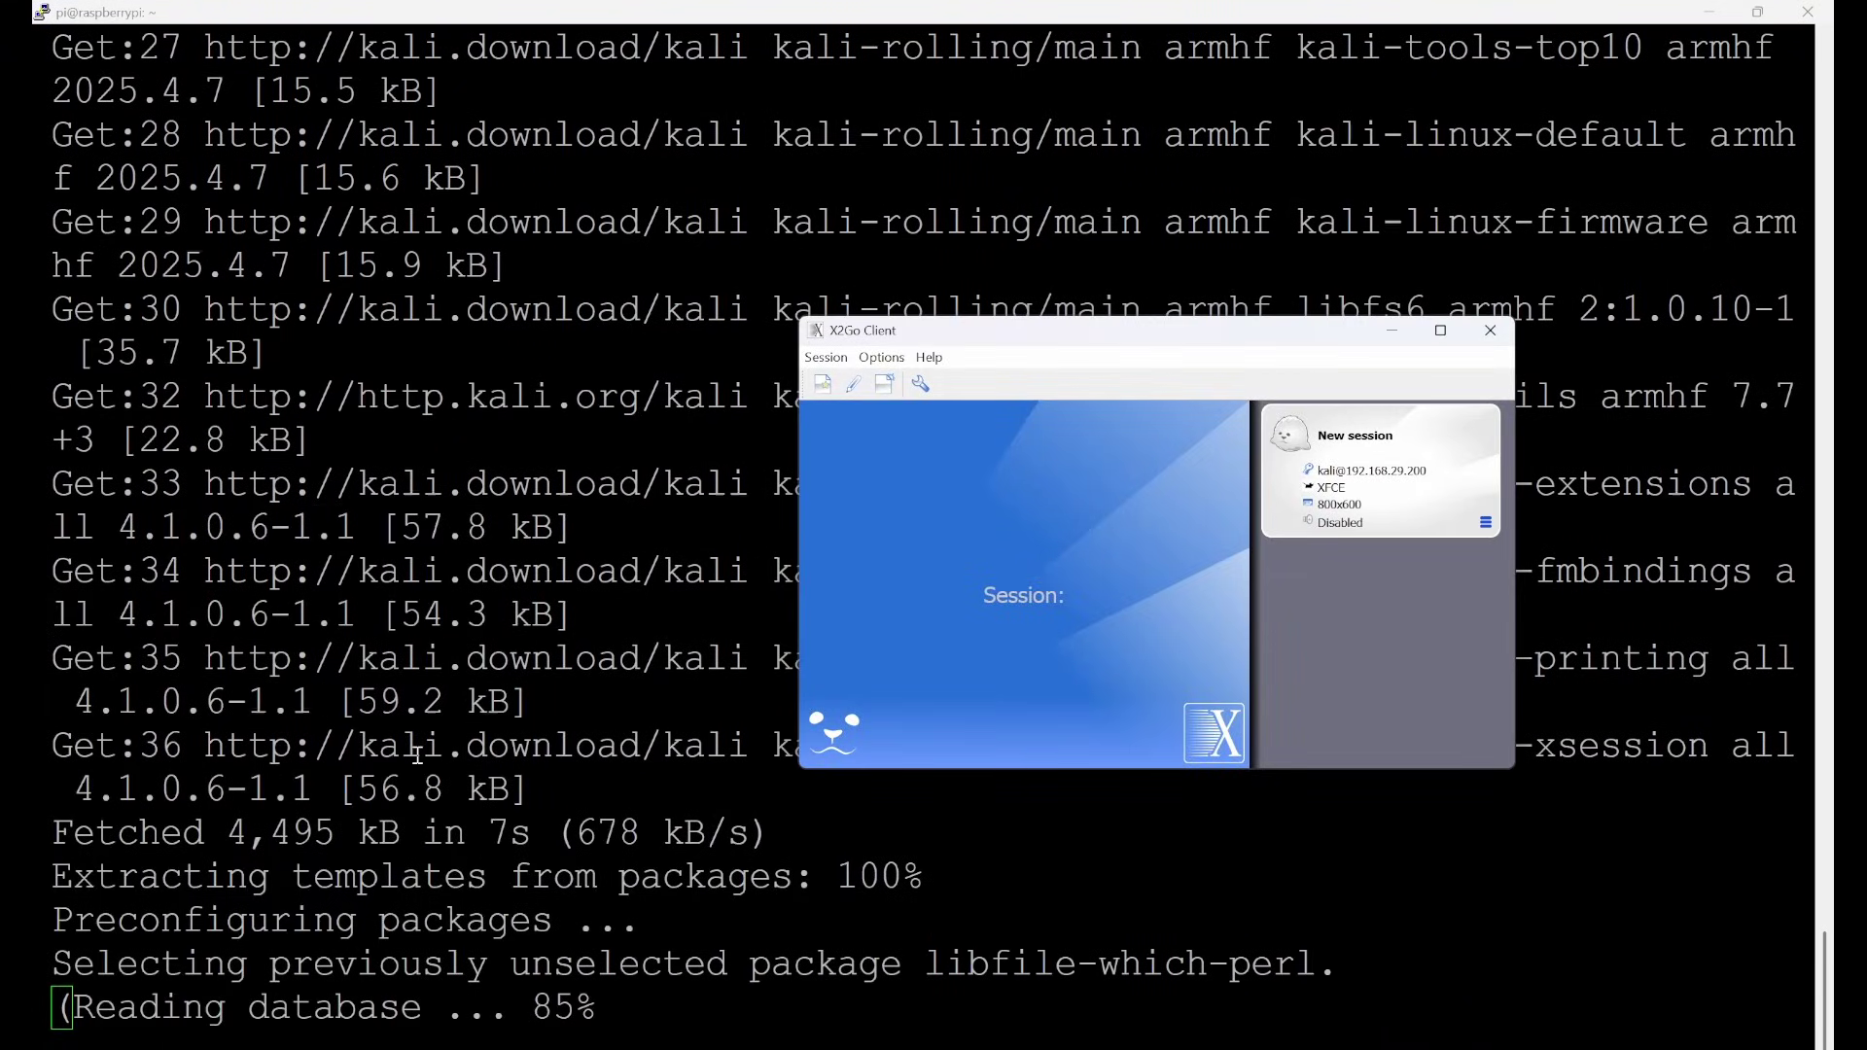
{"action": "left_click", "coordinate": [1484, 522]}
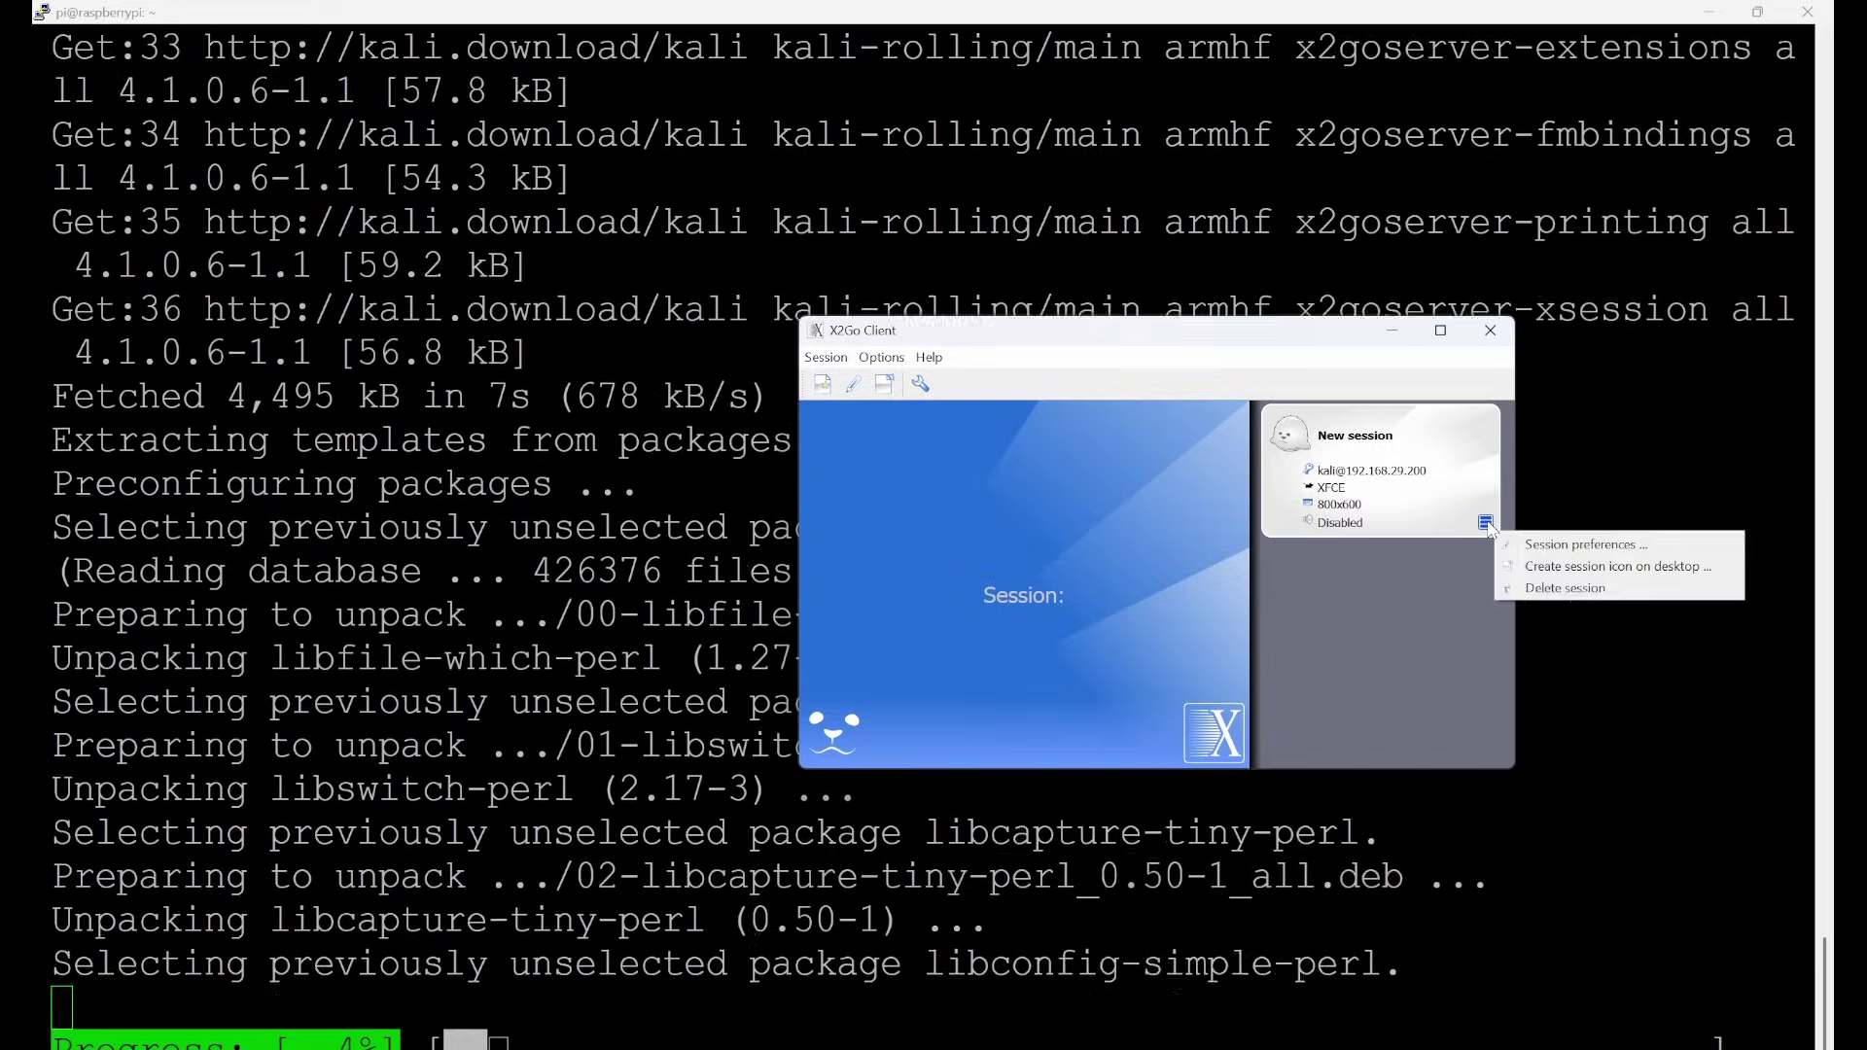
{"action": "left_click", "coordinate": [1484, 522]}
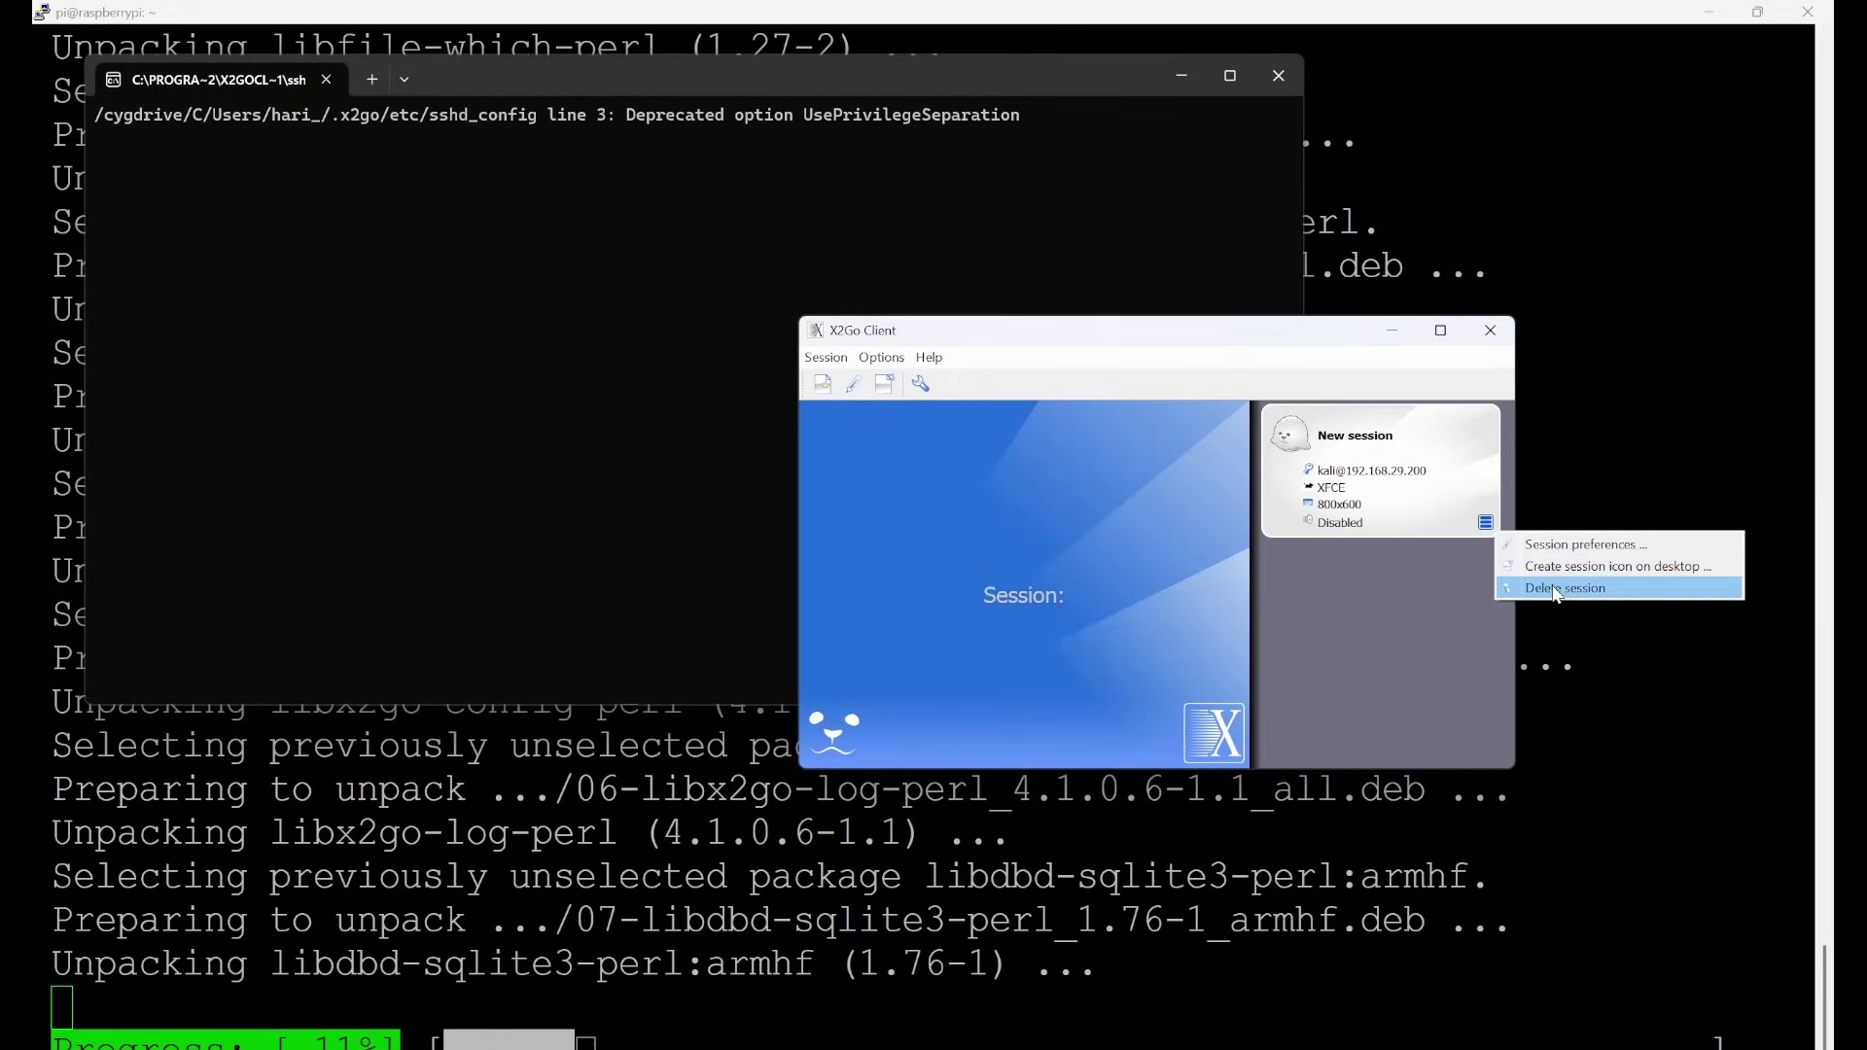
{"action": "left_click", "coordinate": [1498, 583]}
{"action": "left_click", "coordinate": [1176, 579]}
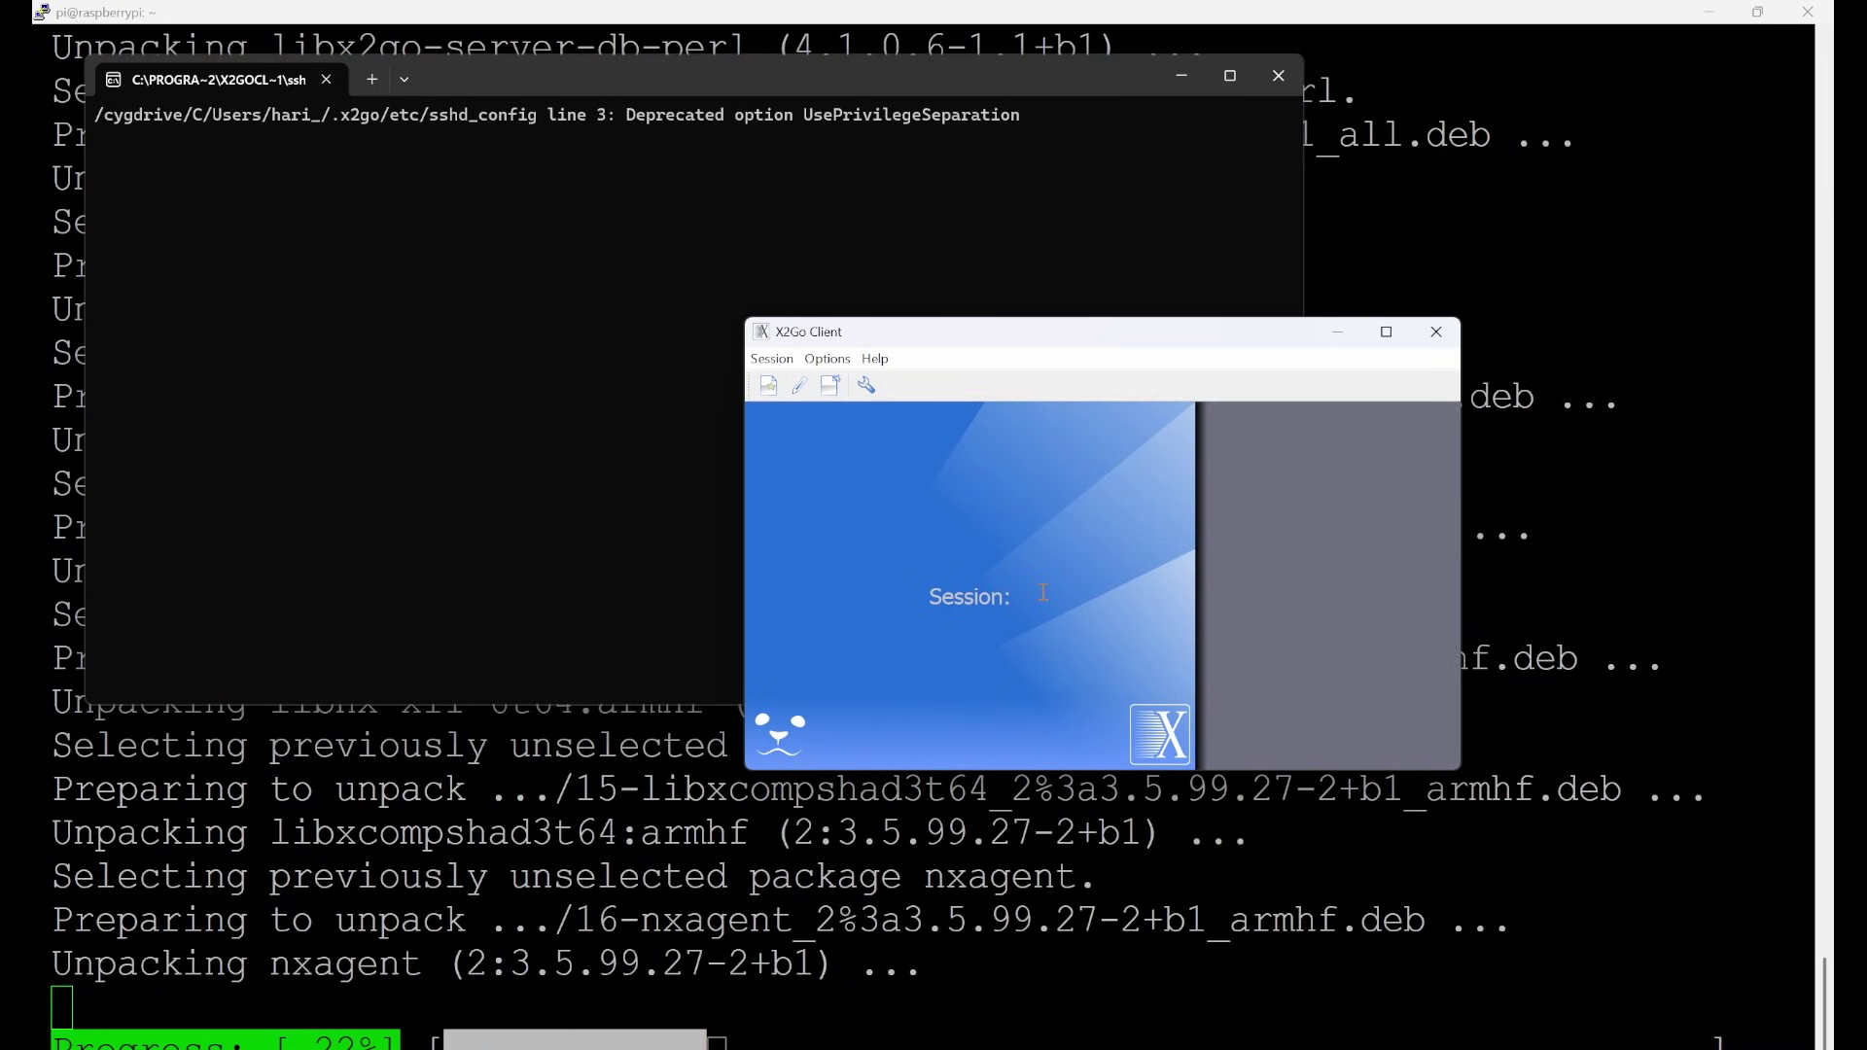
Create a new session with host 192.168.29.200 and enter the login name
{"action": "type", "text": "kali"}
{"action": "left_click", "coordinate": [772, 359]}
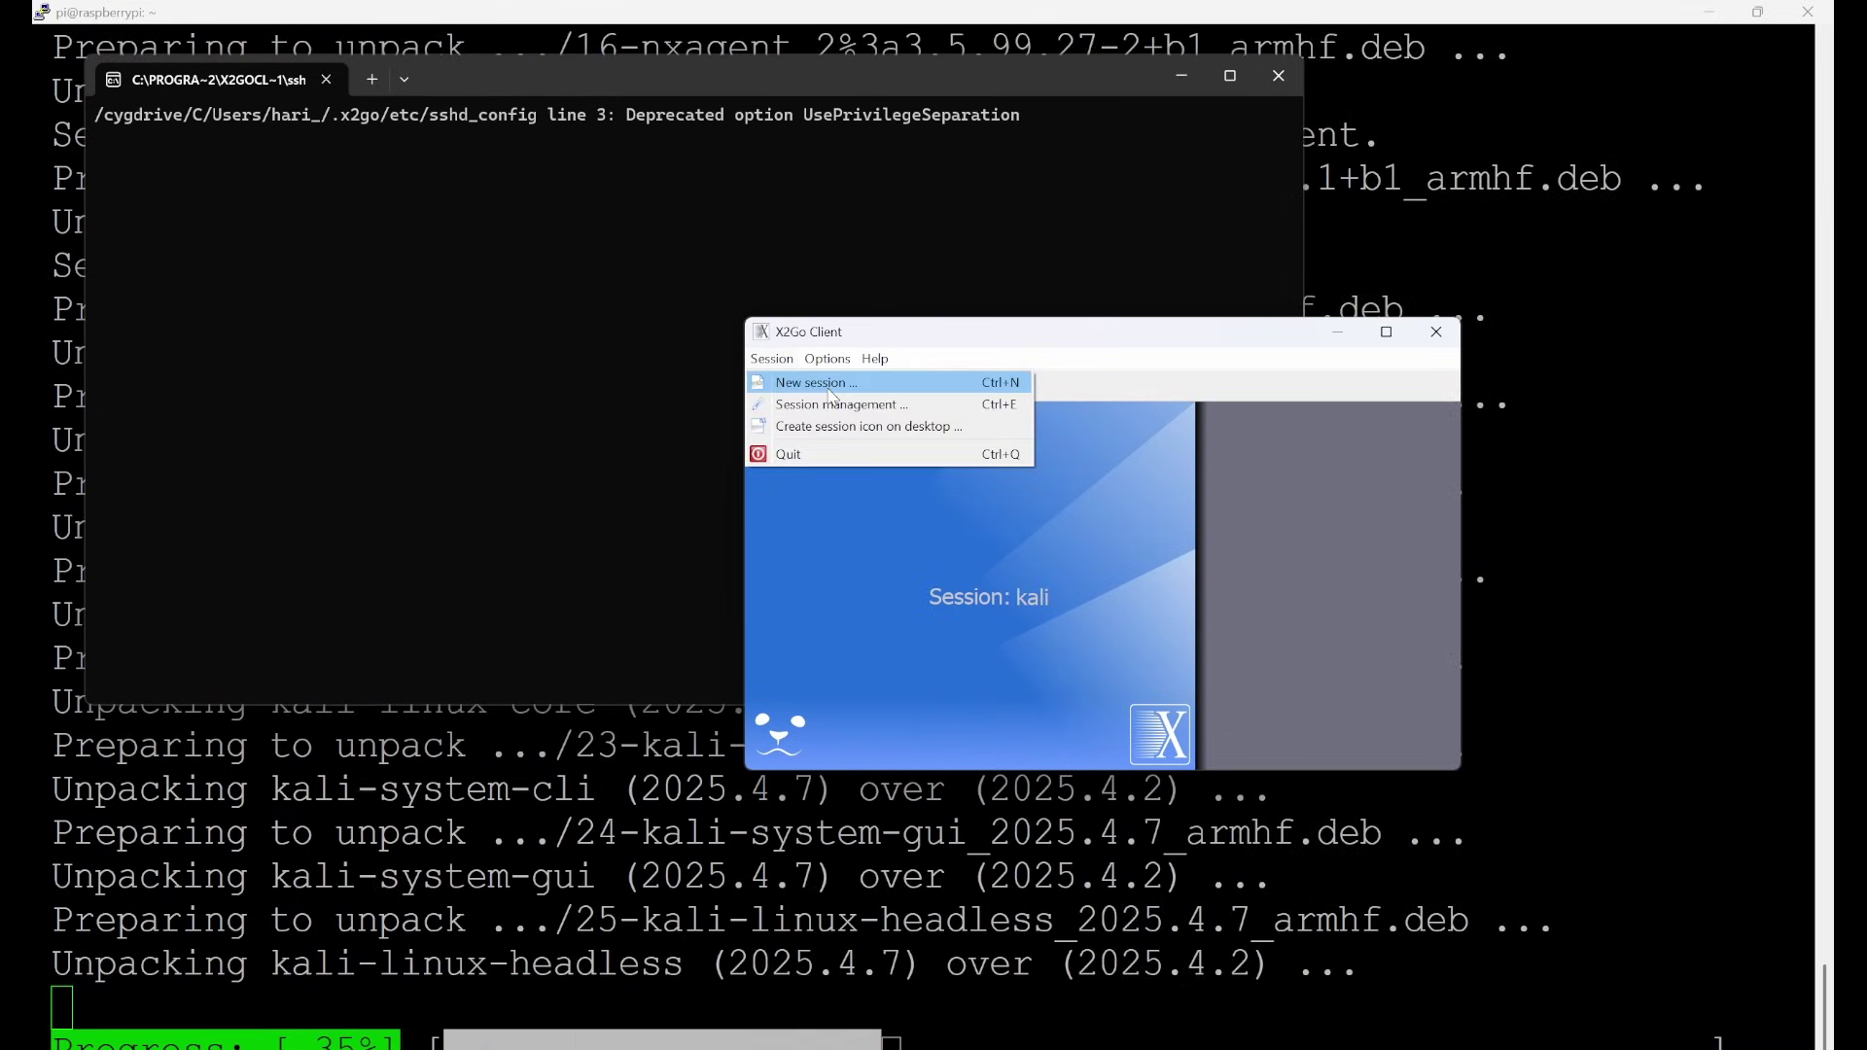
{"action": "left_click", "coordinate": [830, 389]}
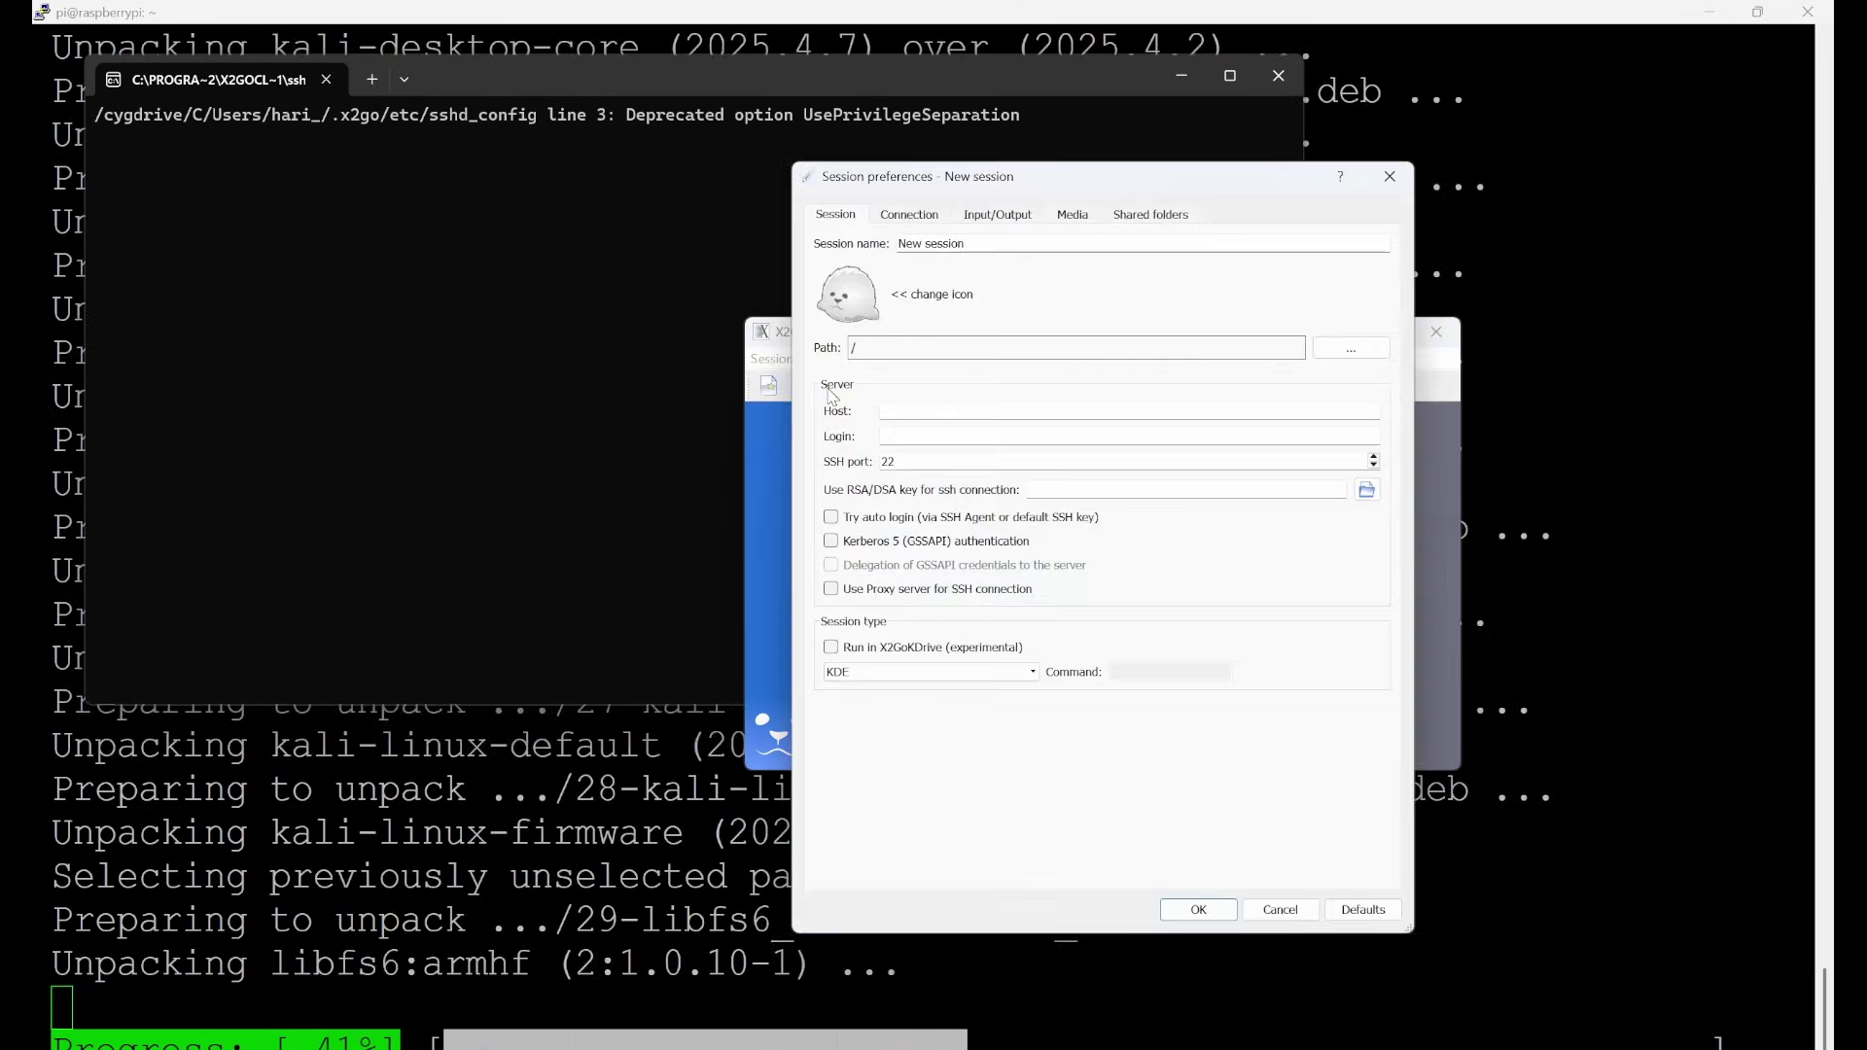
{"action": "left_click", "coordinate": [926, 417]}
{"action": "type", "text": "192"}
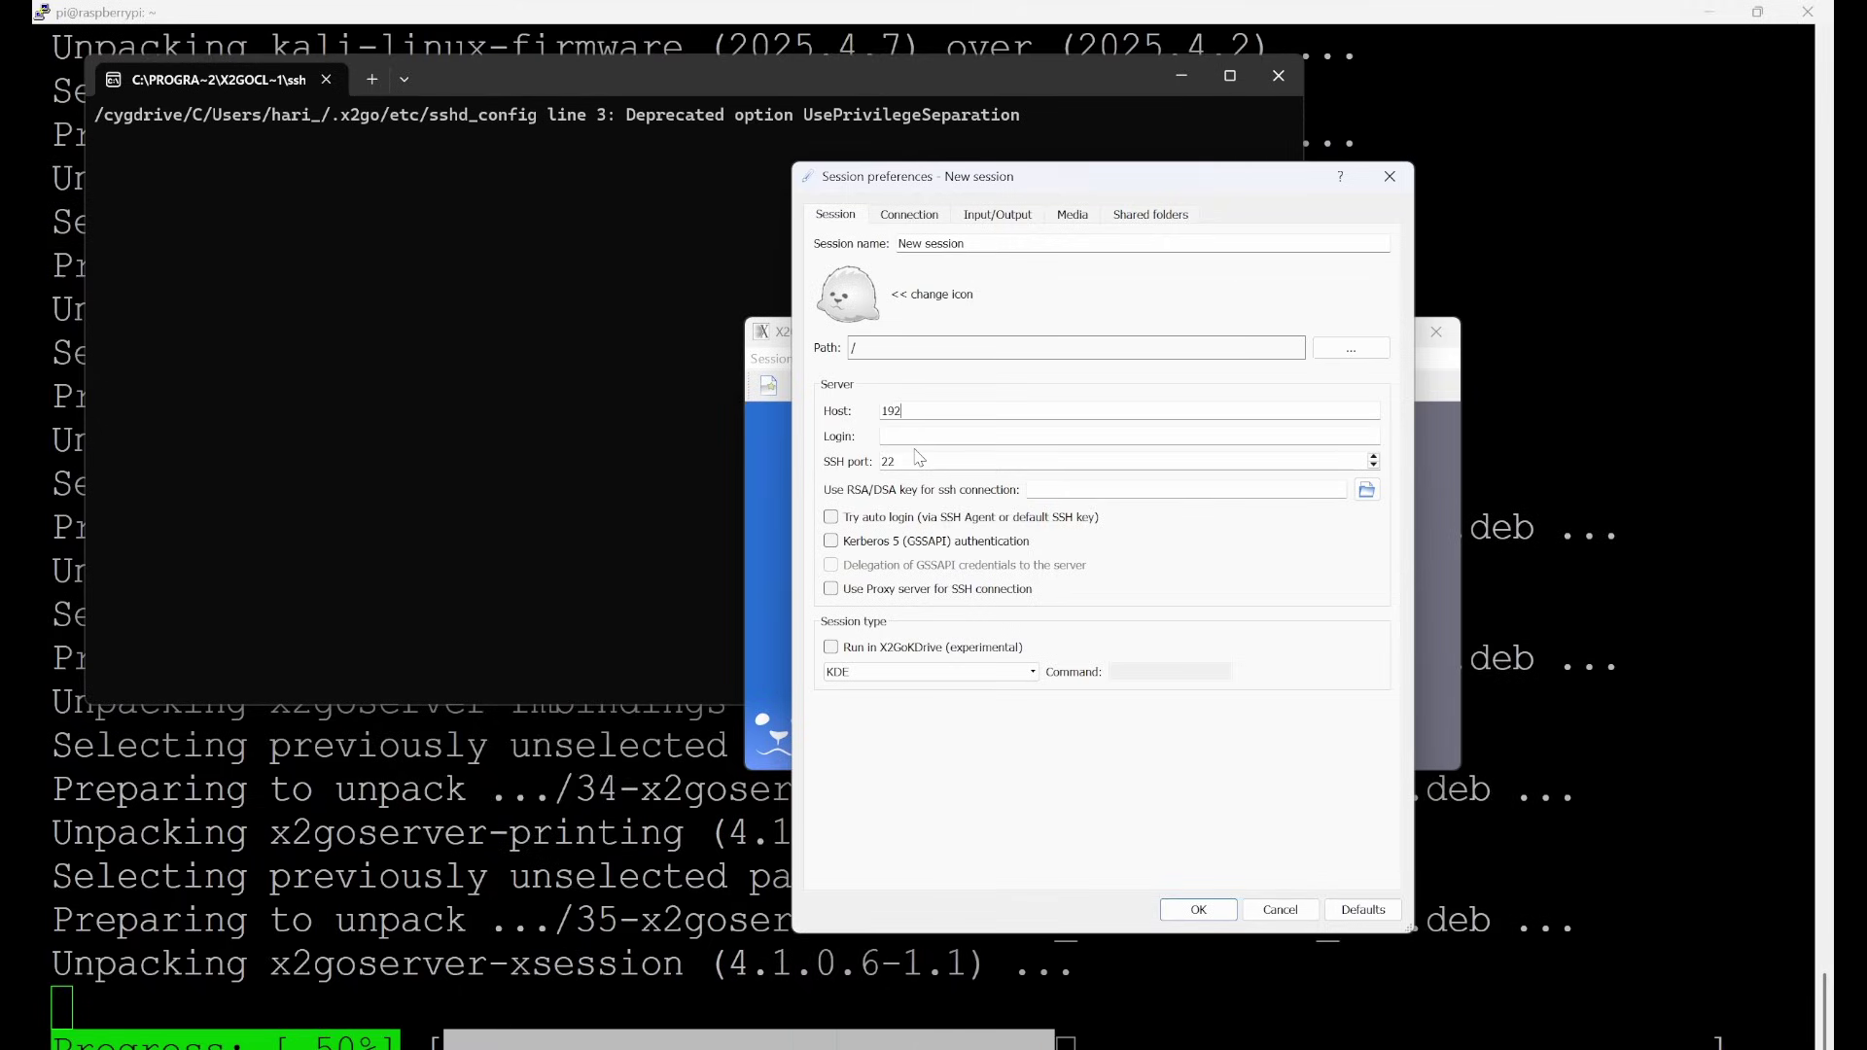
{"action": "type", "text": ".168.2"}
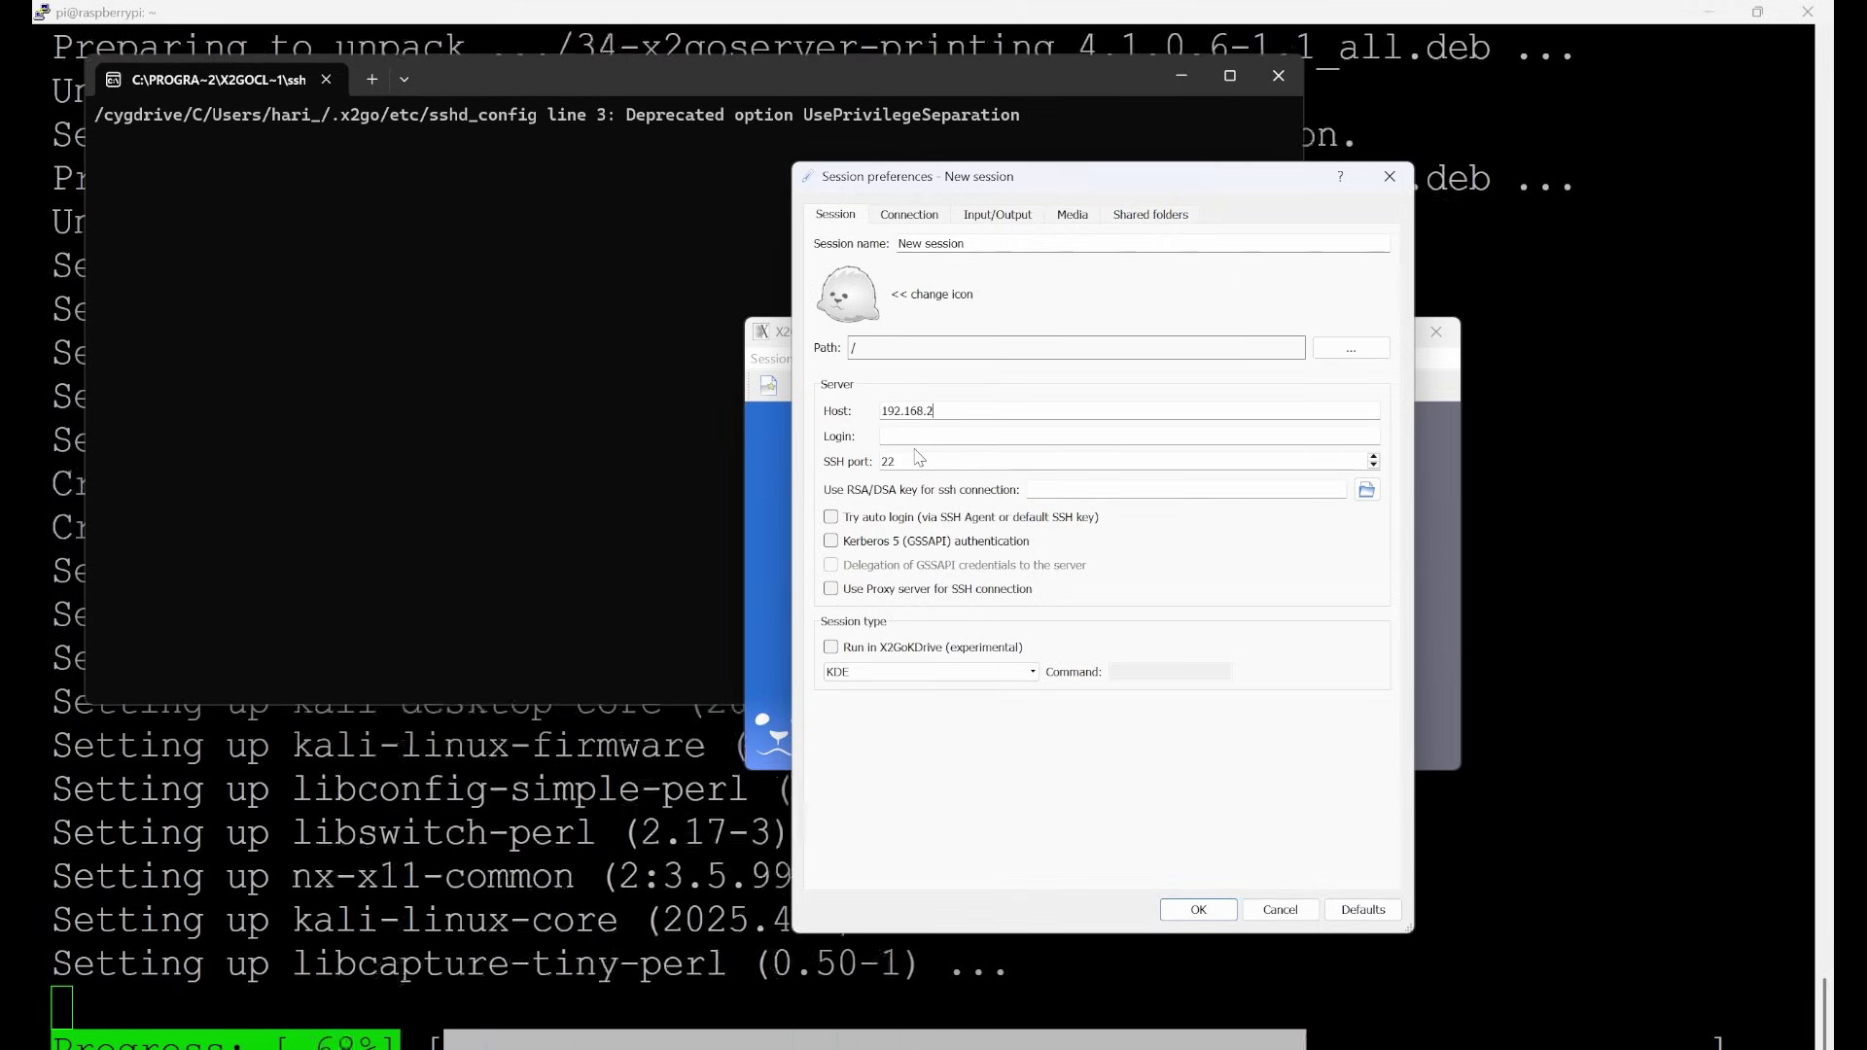
{"action": "type", "text": "9.200"}
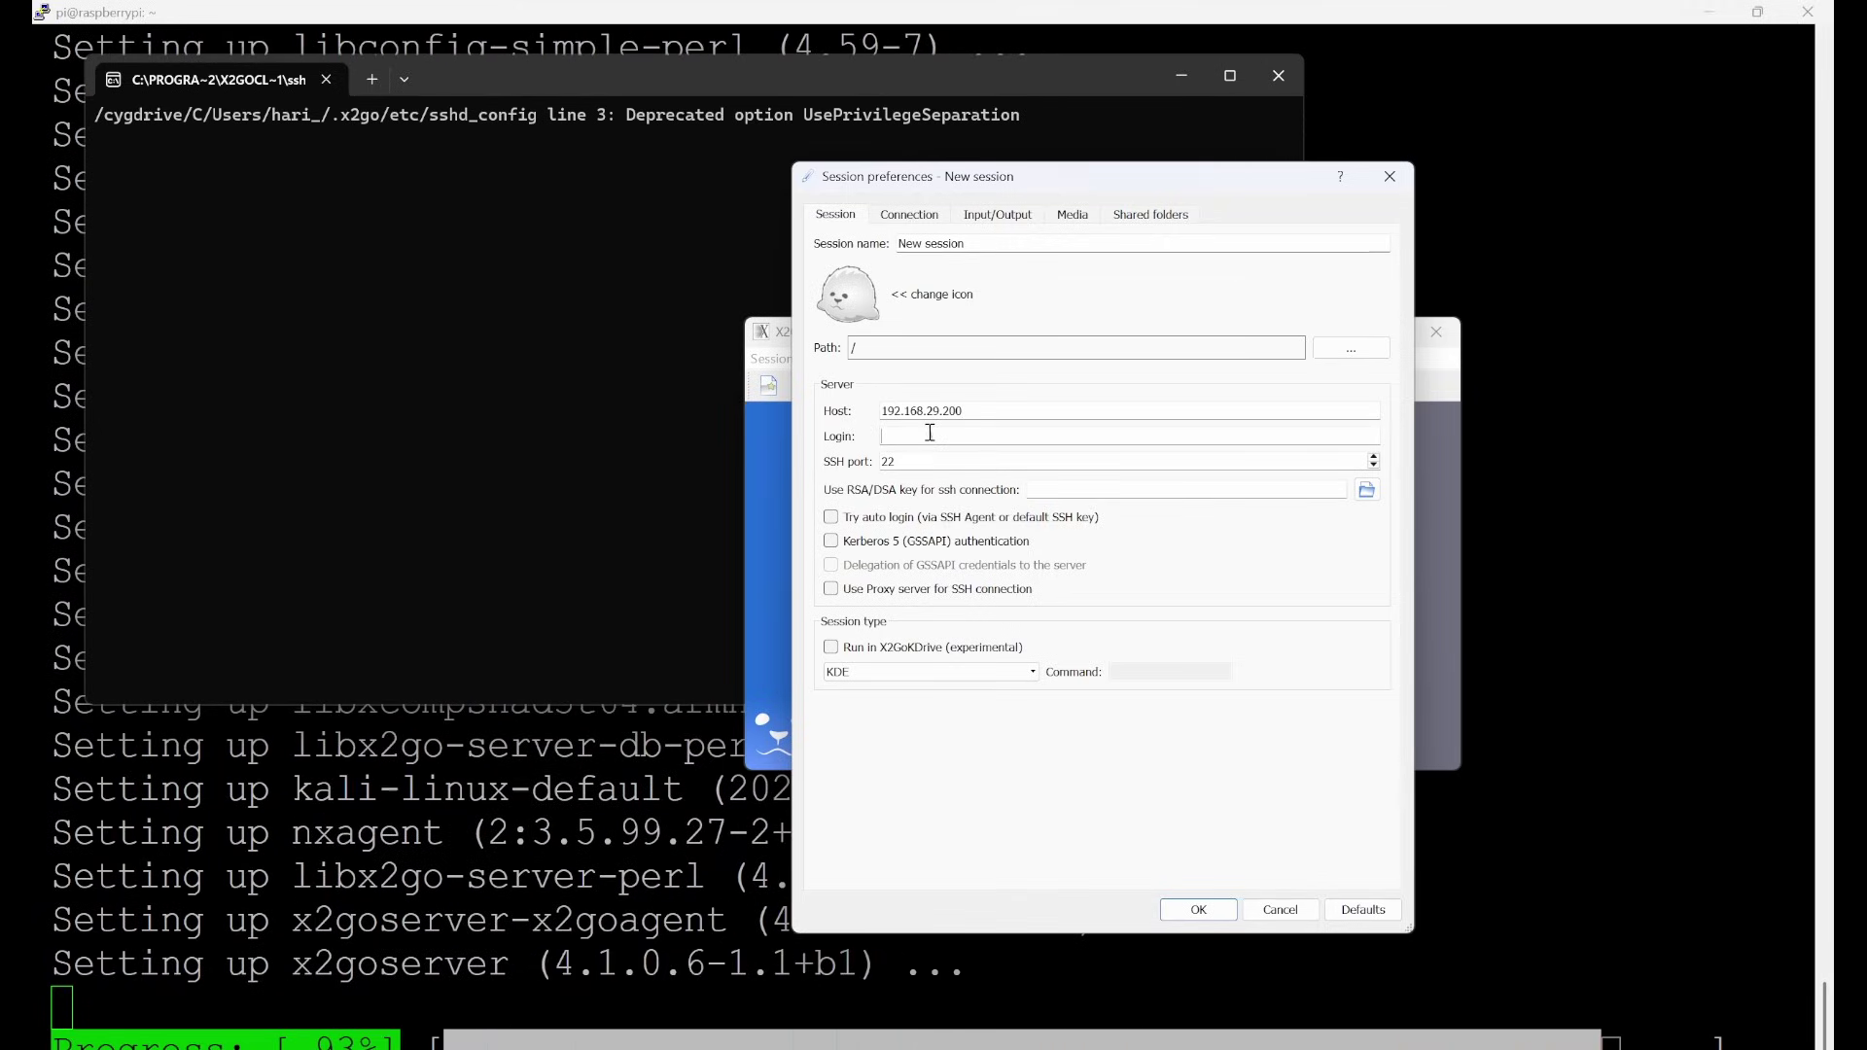
{"action": "key", "text": "Tab"}
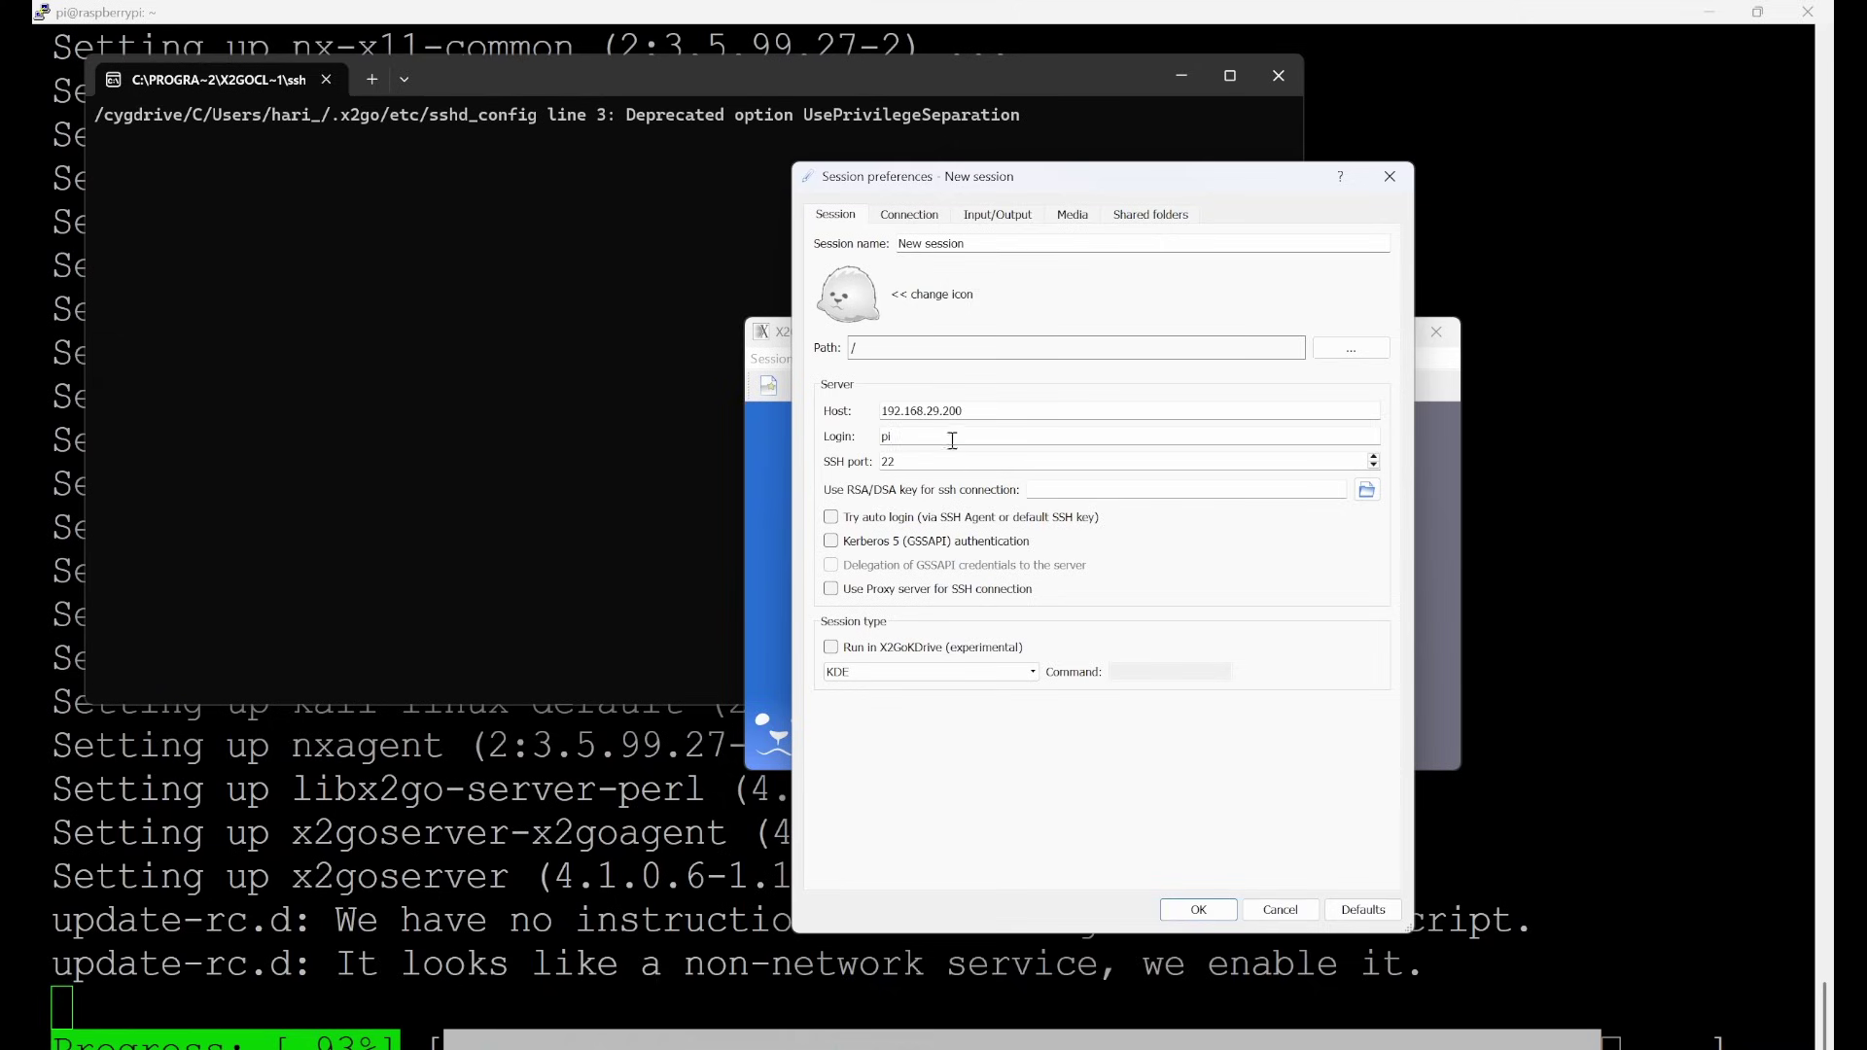
{"action": "left_click", "coordinate": [951, 440]}
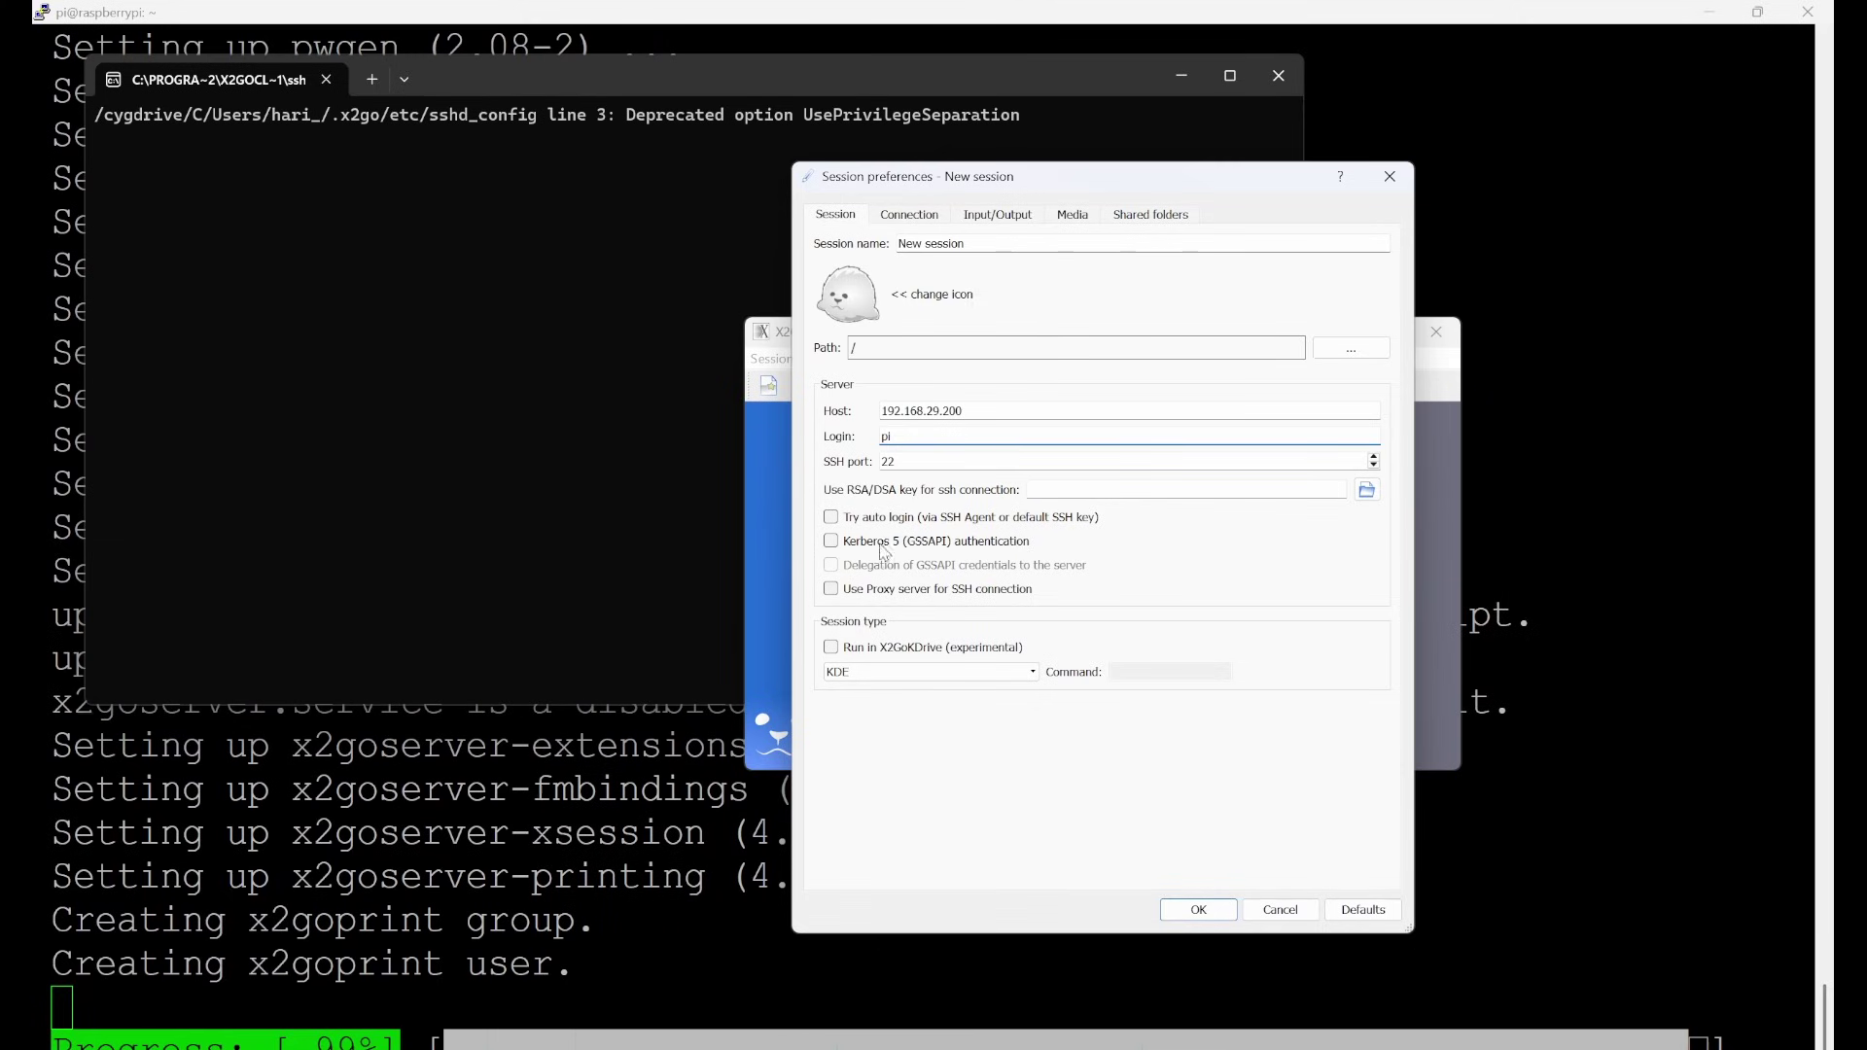
Set the session type to XFCE, disable sound support, and save the session
{"action": "left_click", "coordinate": [855, 672]}
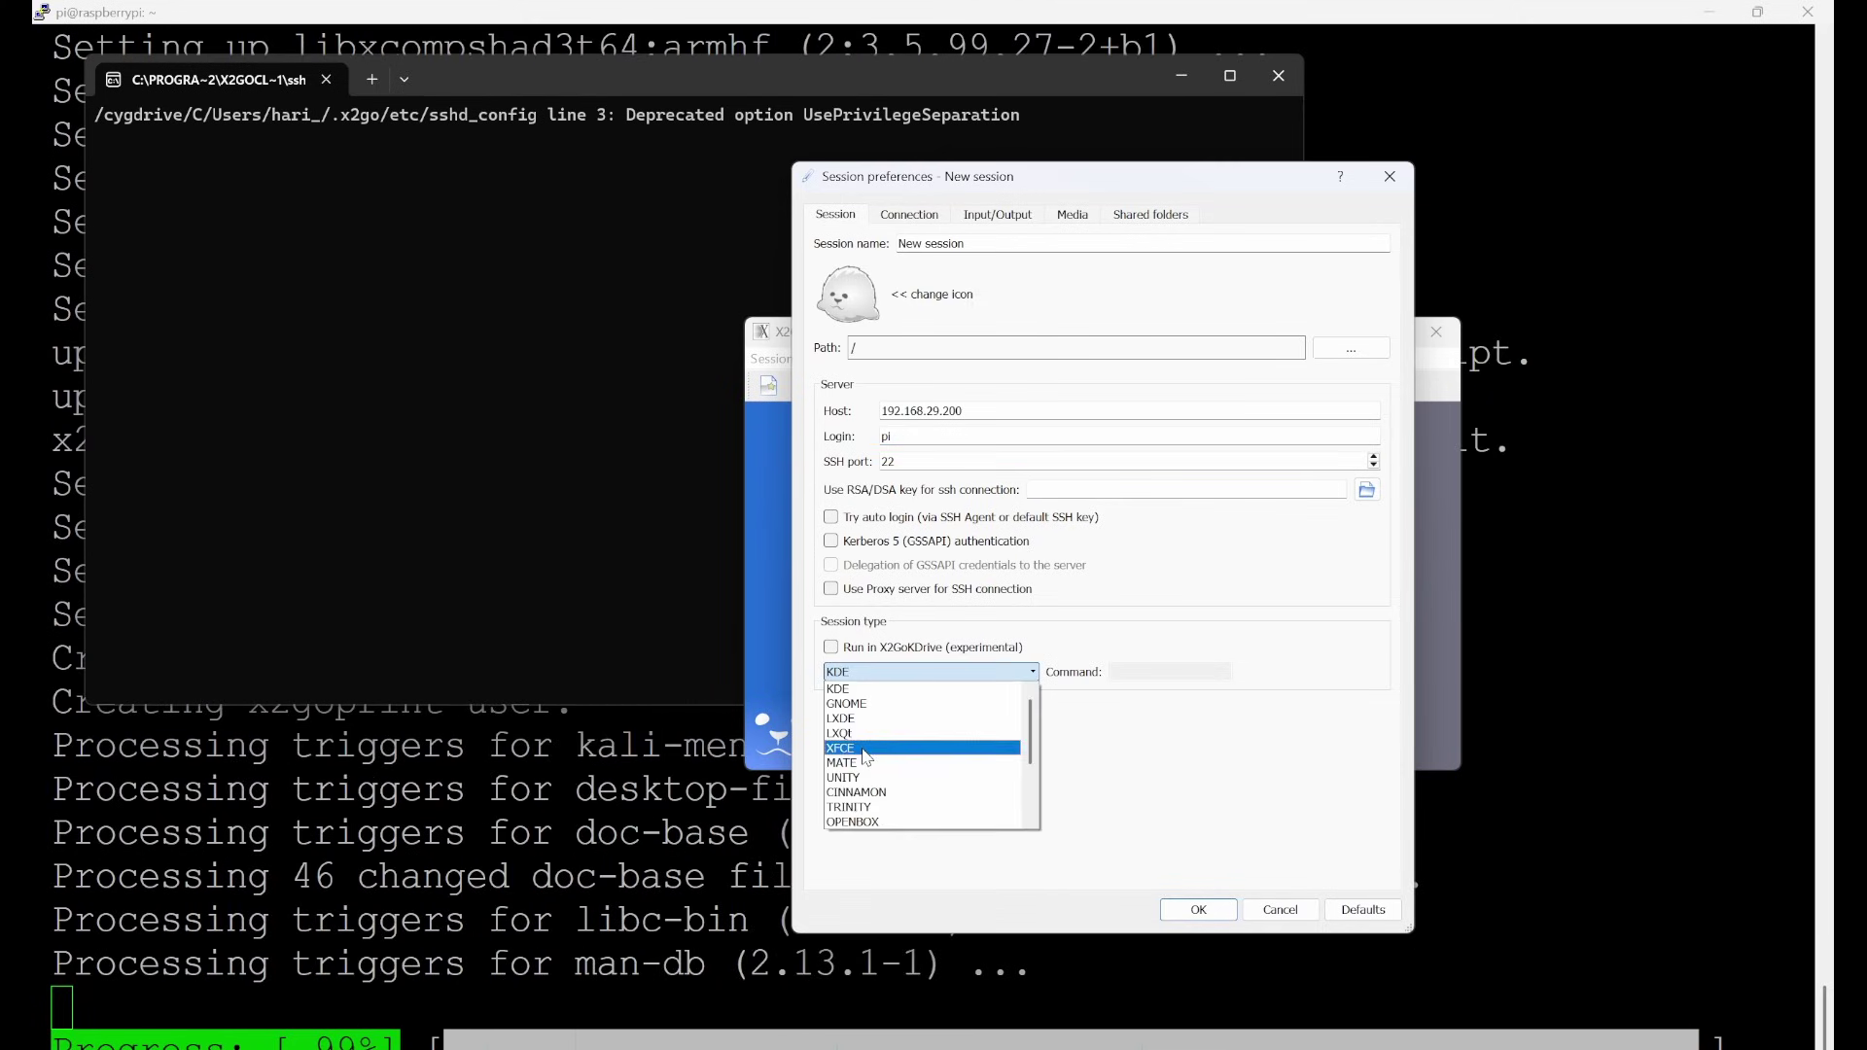
{"action": "left_click", "coordinate": [861, 749]}
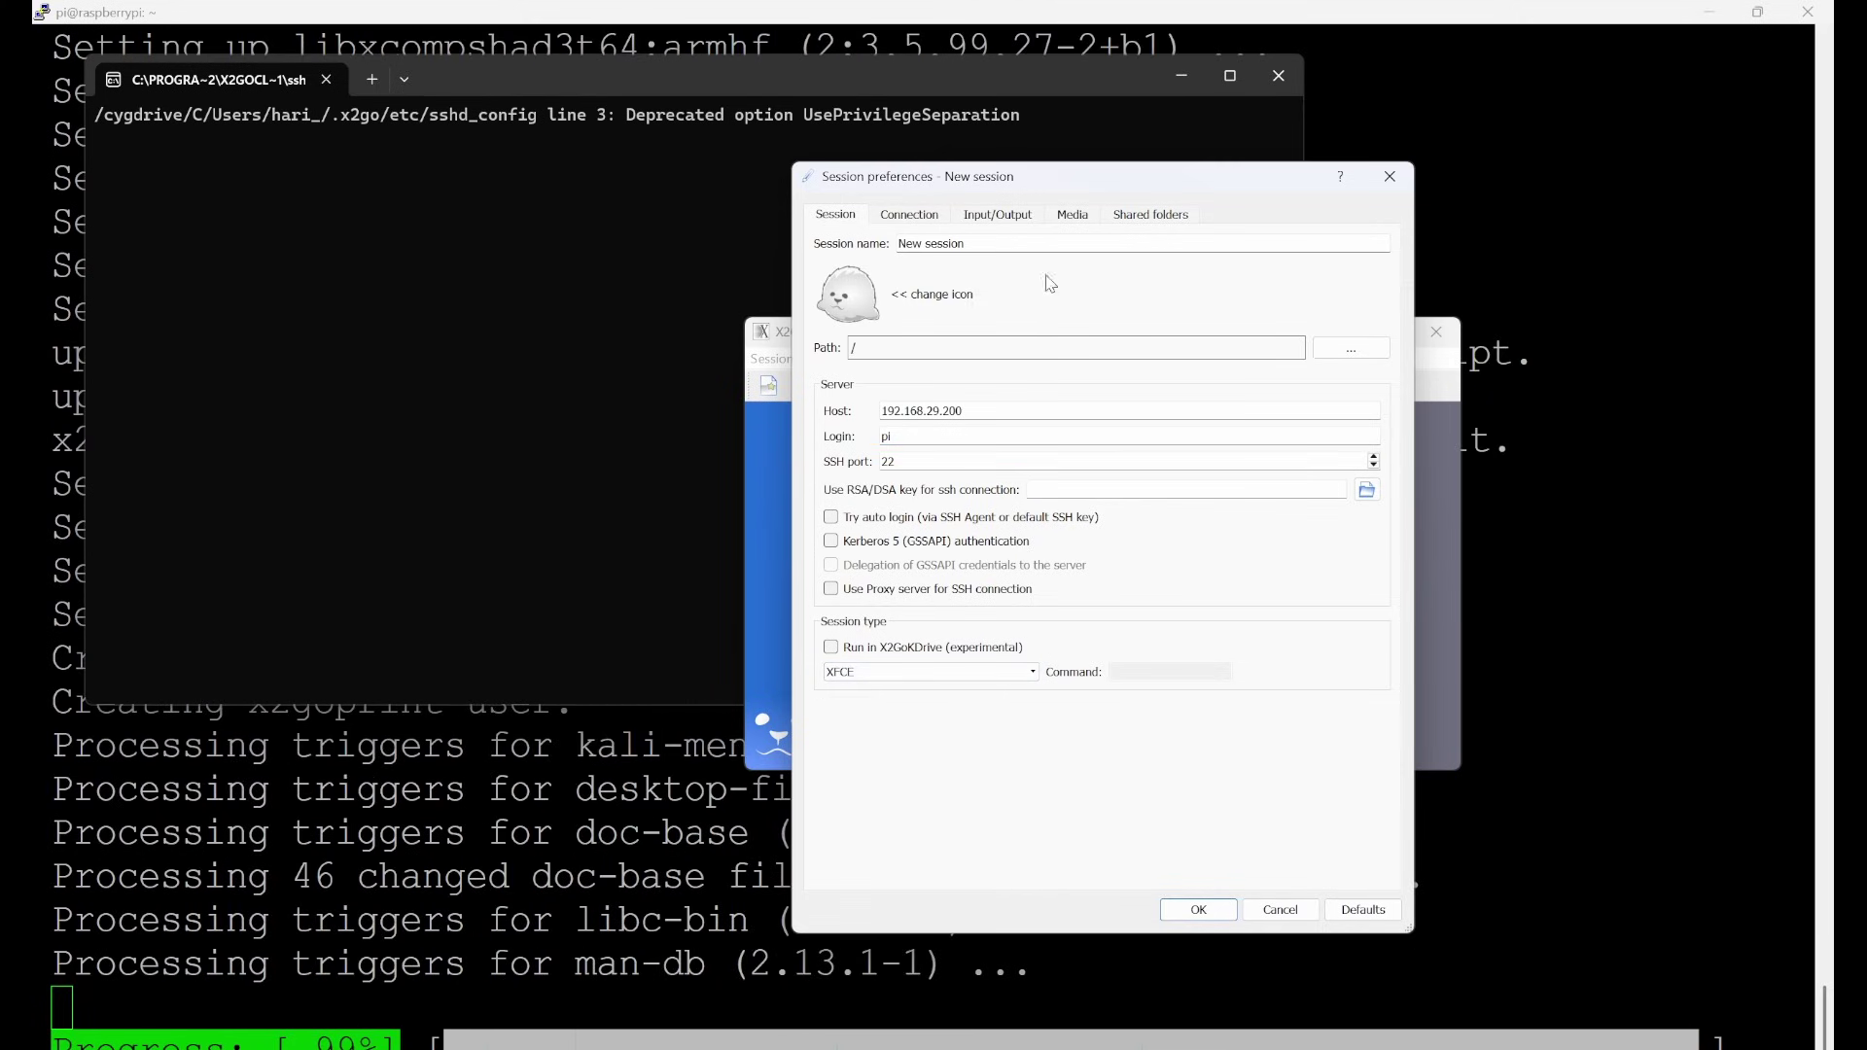
{"action": "left_click", "coordinate": [1075, 223]}
{"action": "left_click", "coordinate": [892, 268]}
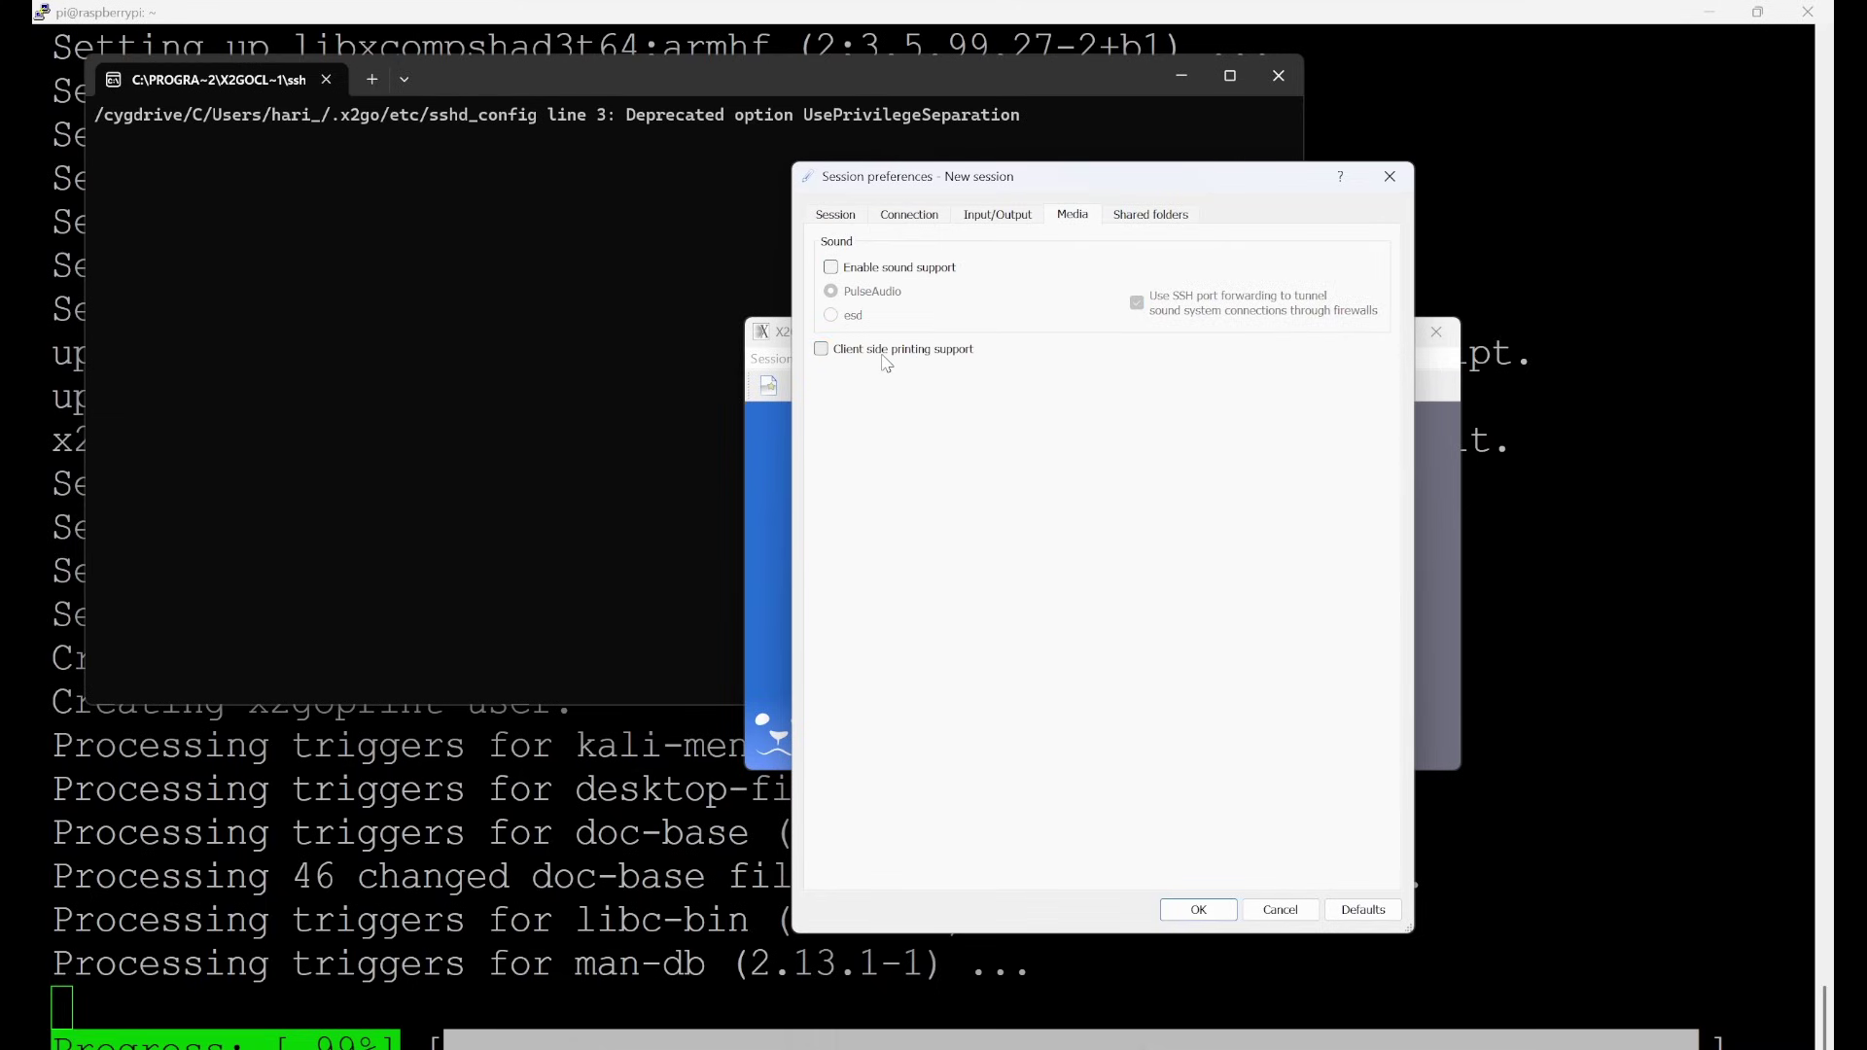
{"action": "left_click", "coordinate": [1005, 220]}
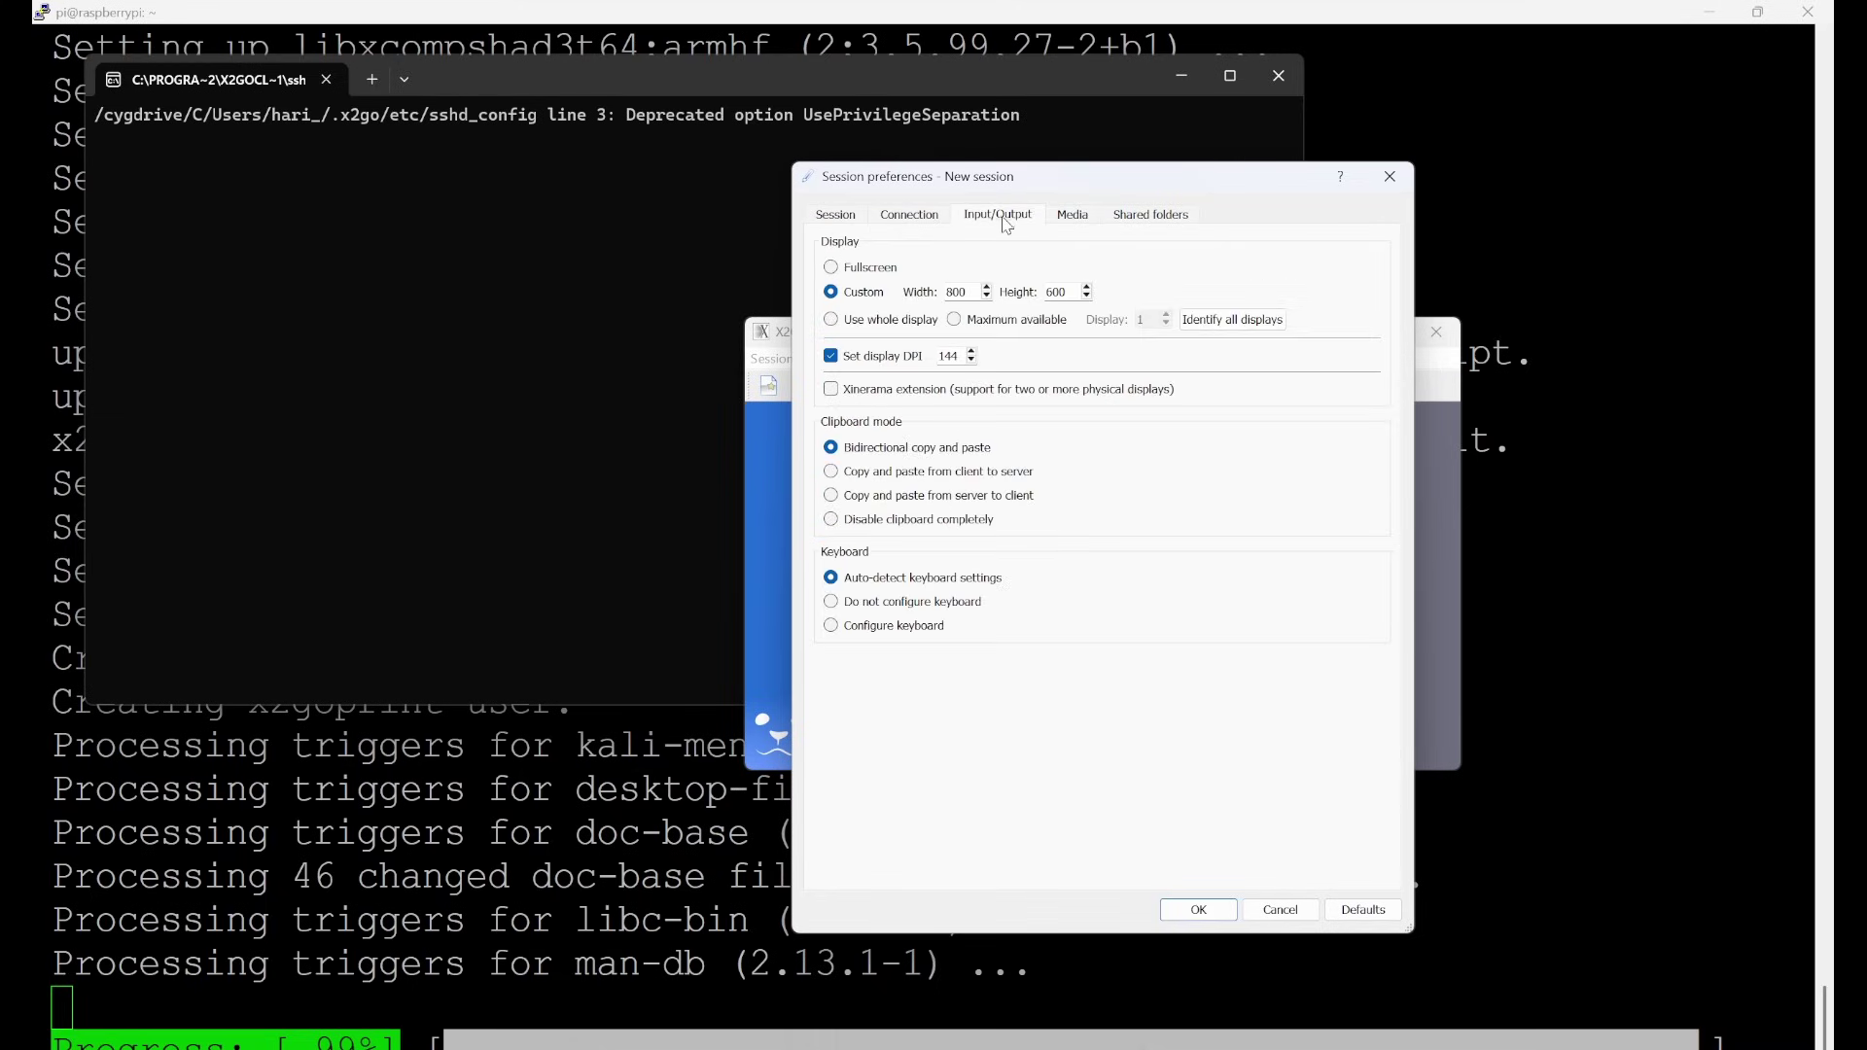
{"action": "left_click", "coordinate": [921, 219]}
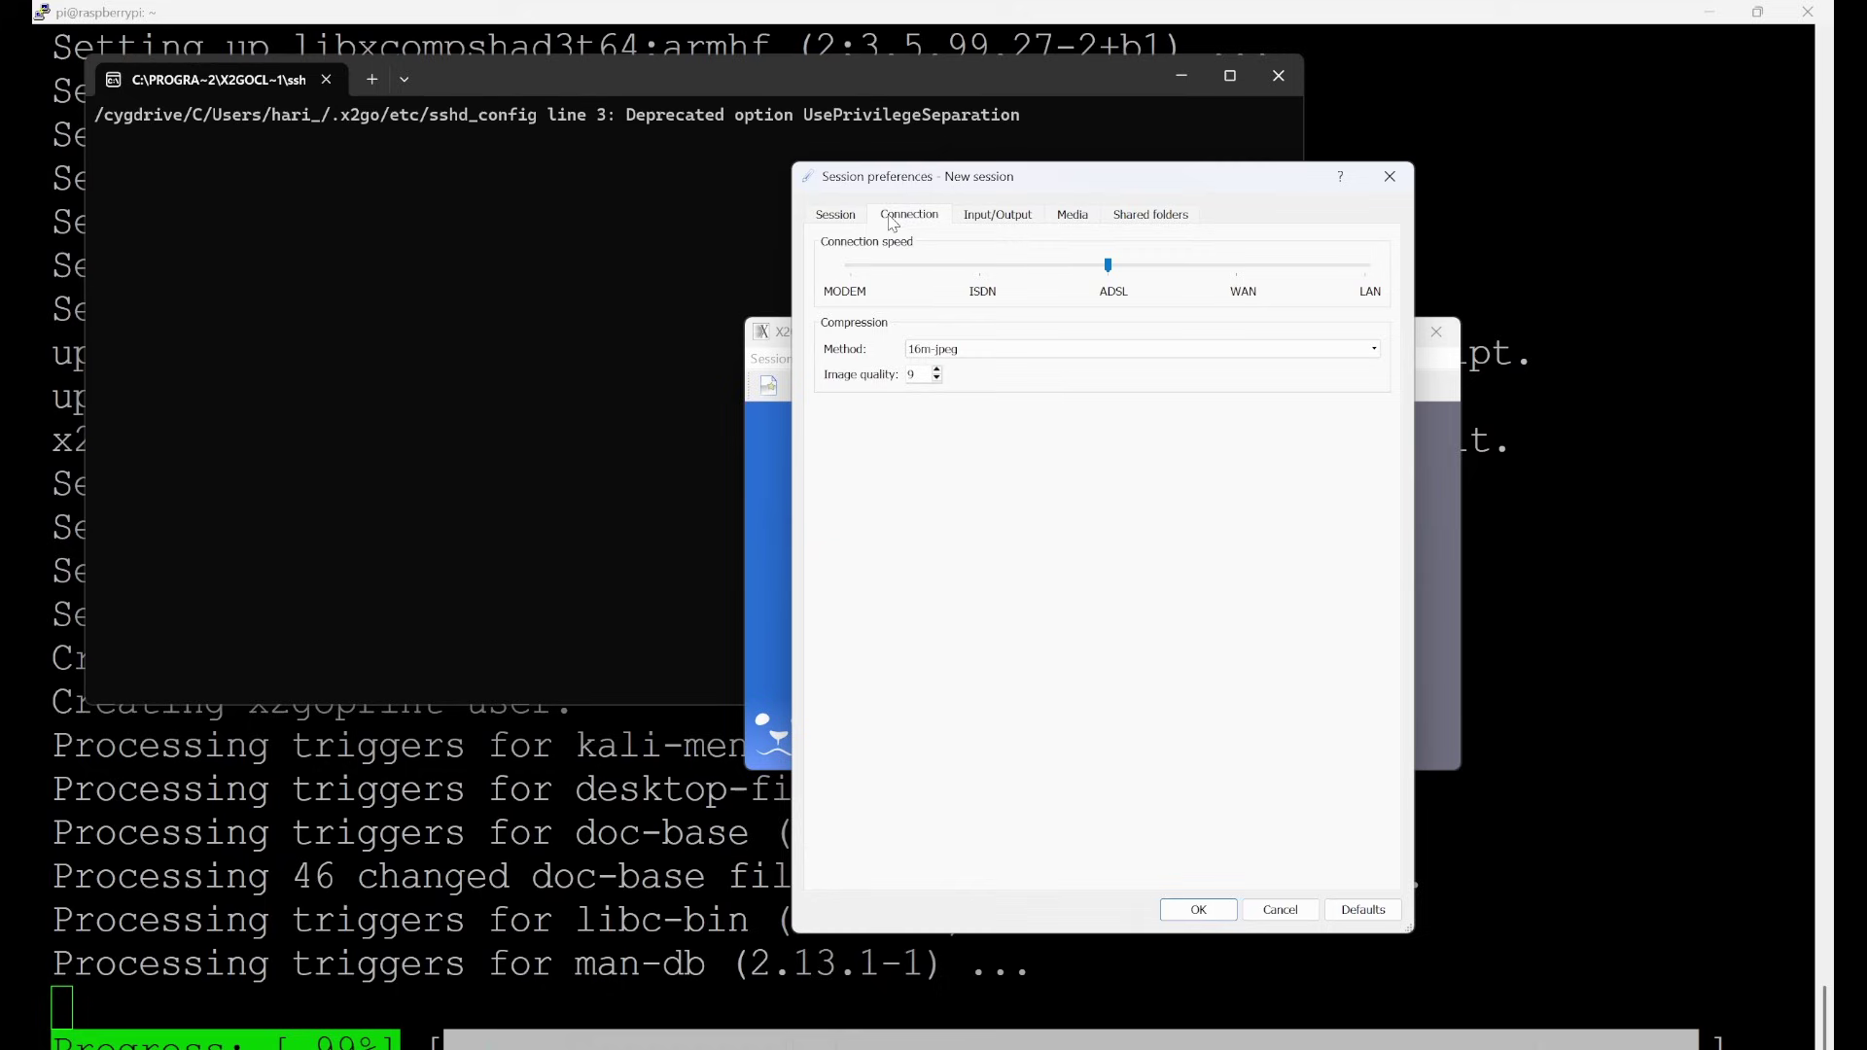
{"action": "left_click", "coordinate": [836, 216]}
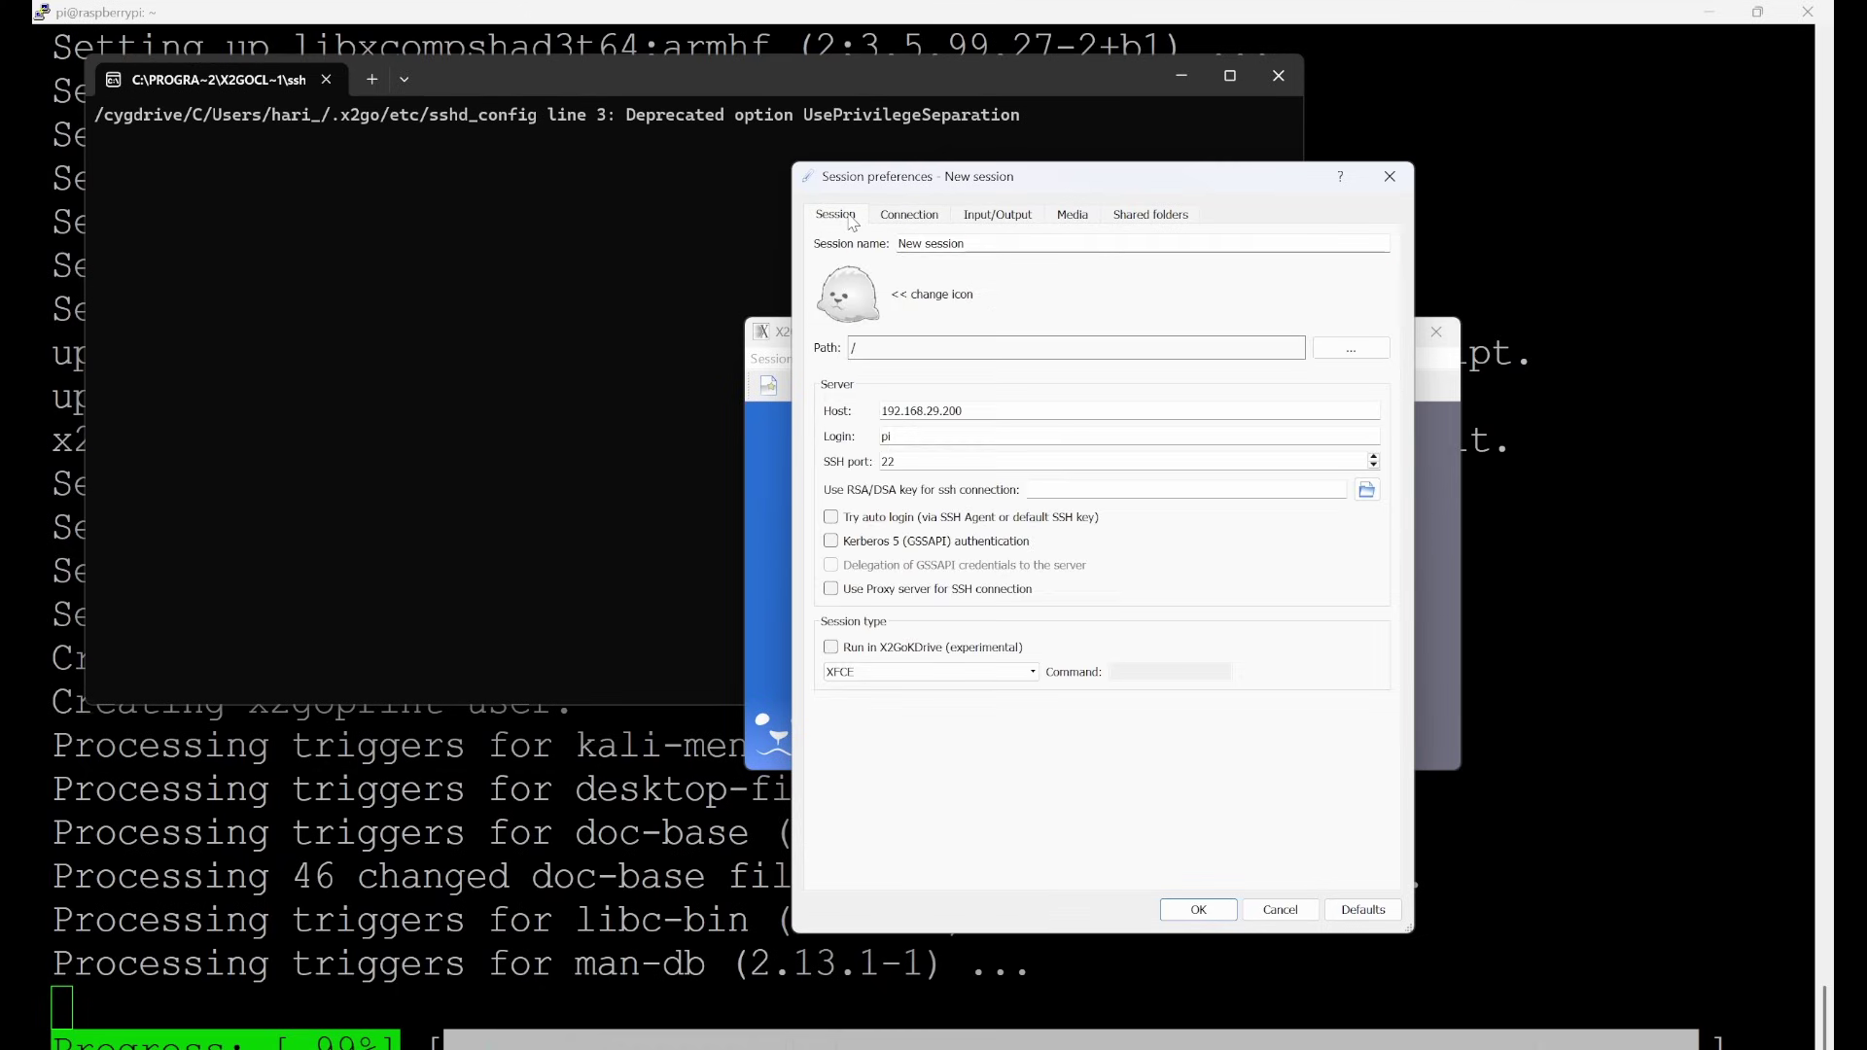
{"action": "left_click", "coordinate": [1197, 909]}
Run 'systemctl status x2goserver' in PuTTY and inspect its disabled, inactive (dead) state
{"action": "left_click", "coordinate": [455, 975]}
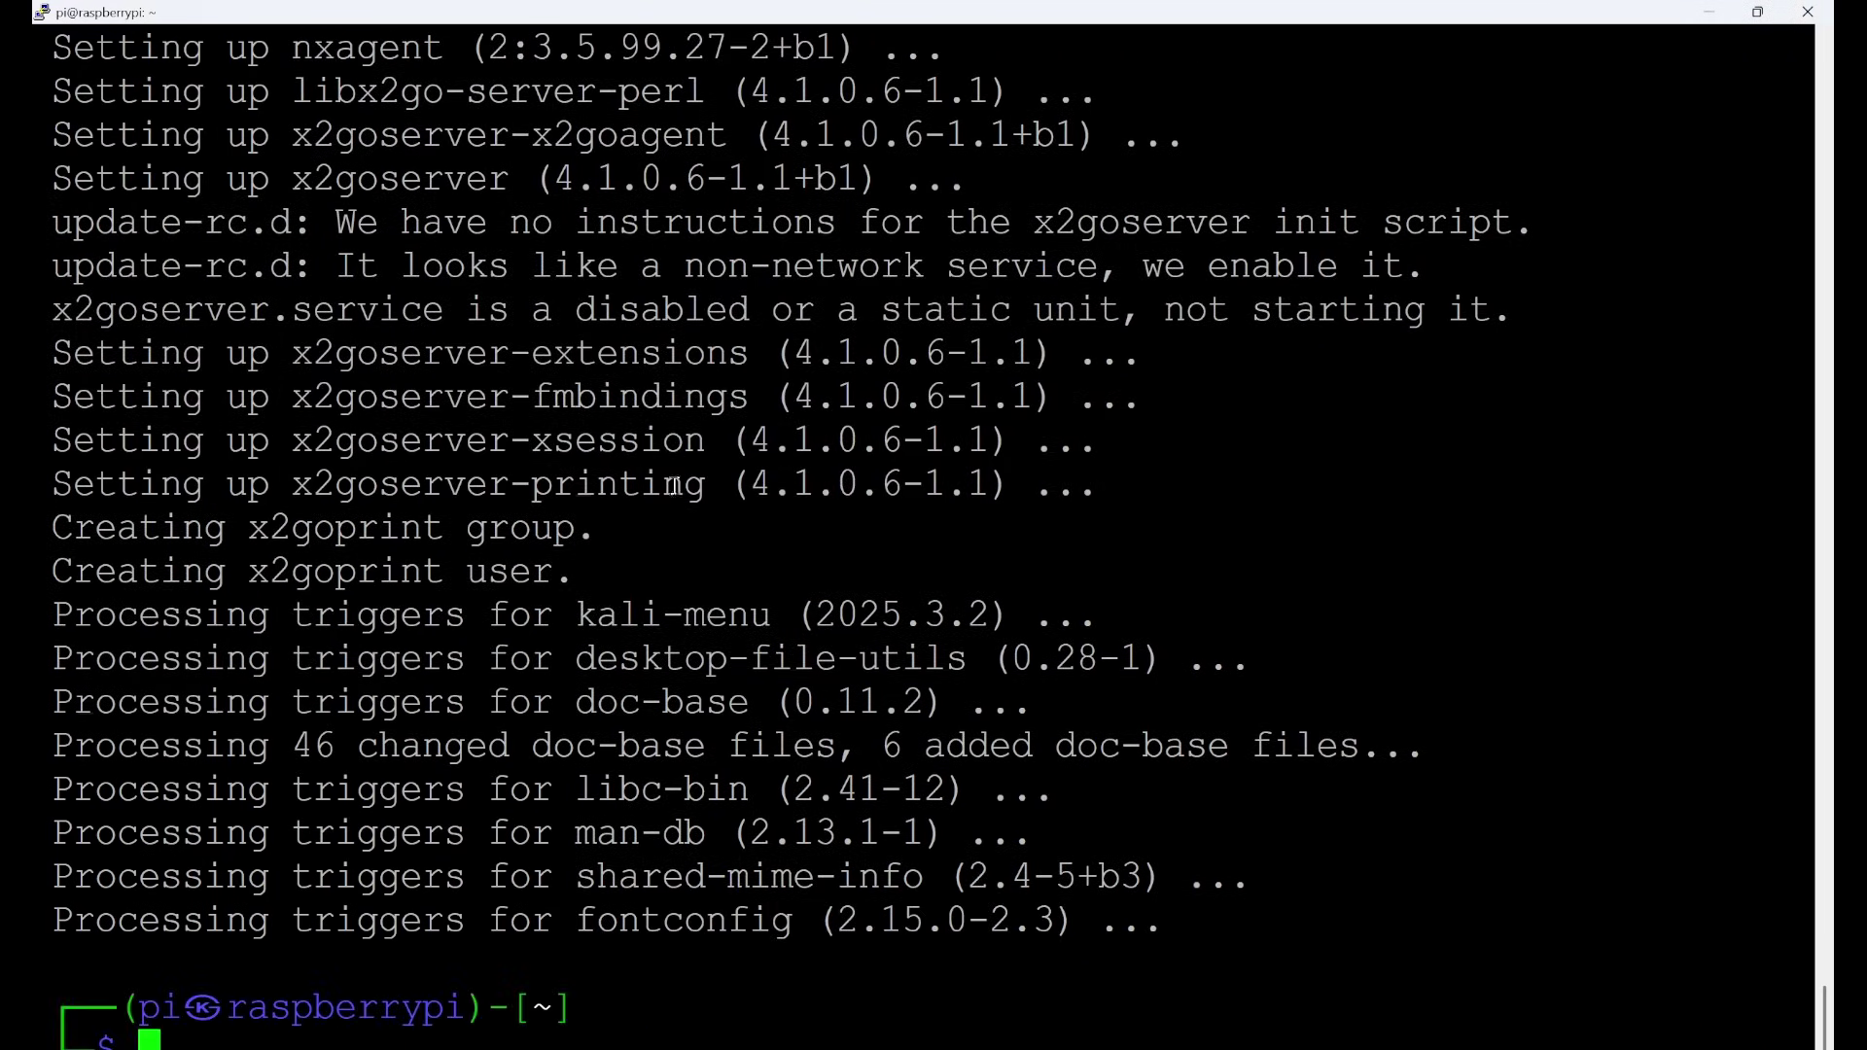
{"action": "right_click", "coordinate": [568, 758]}
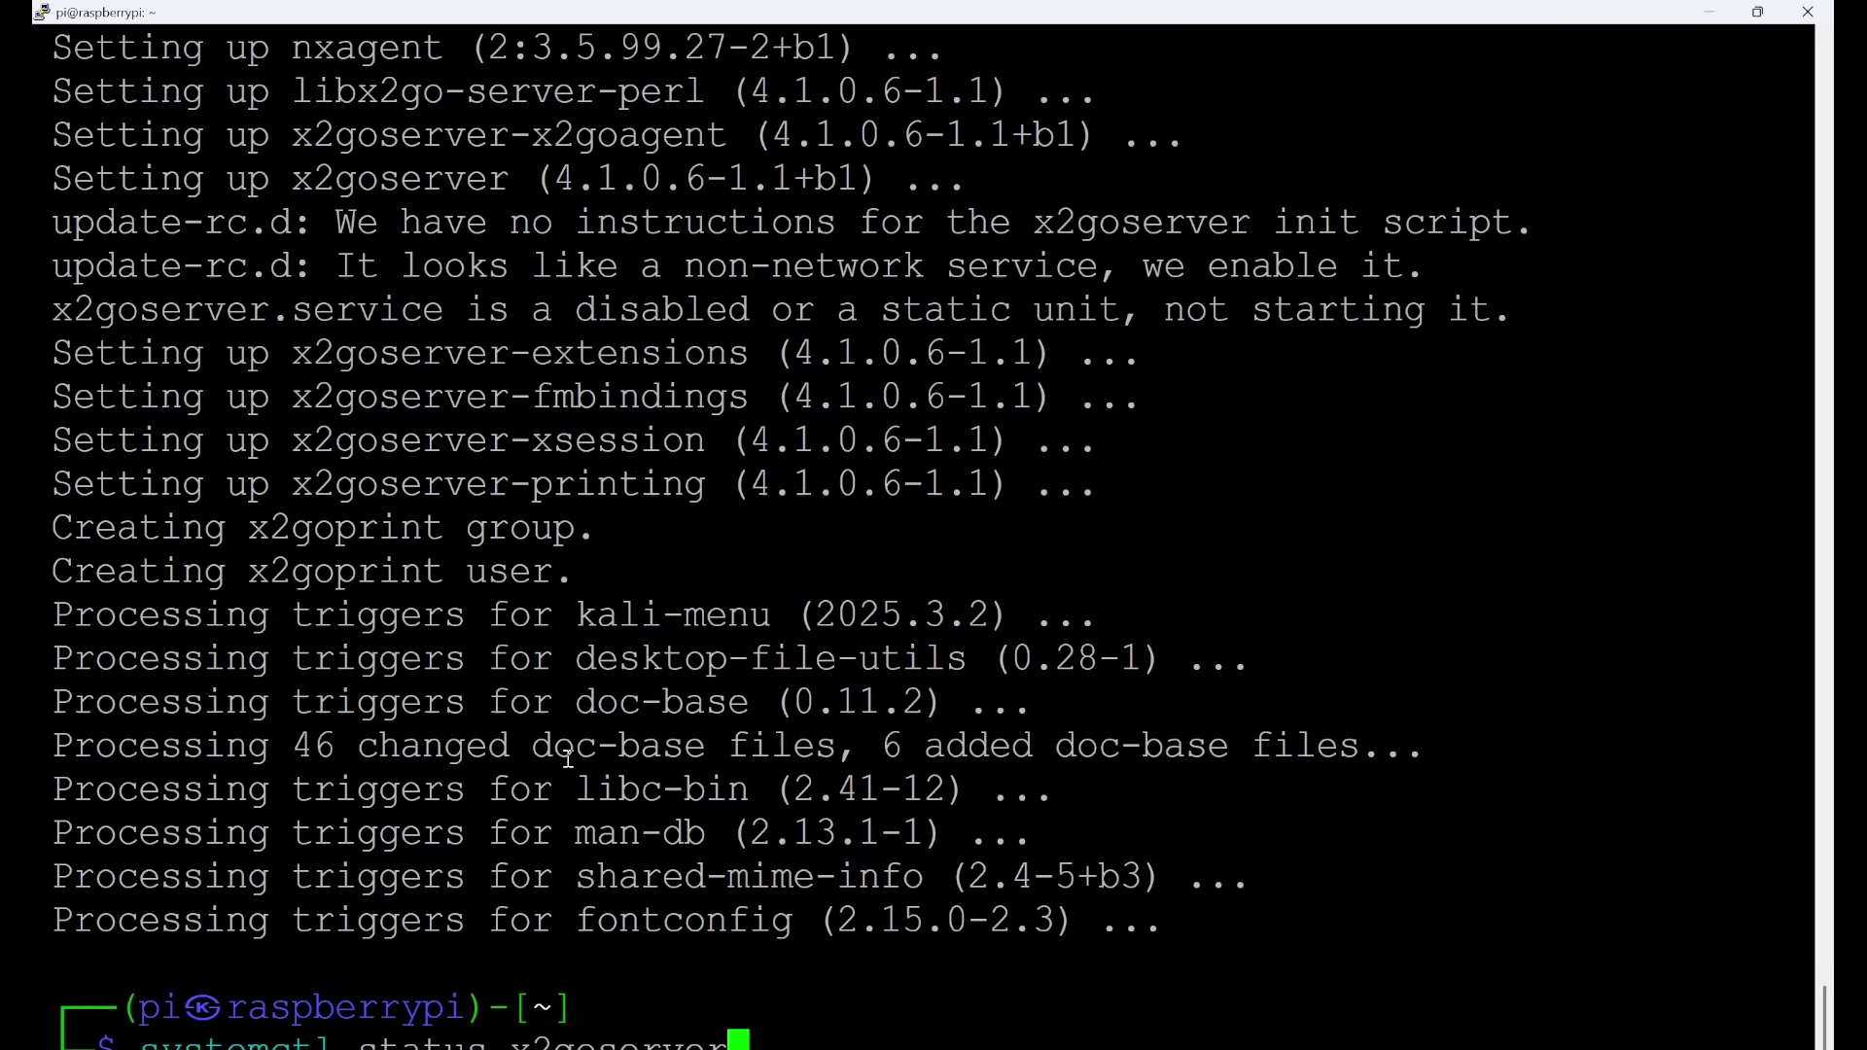
{"action": "key", "text": "Return"}
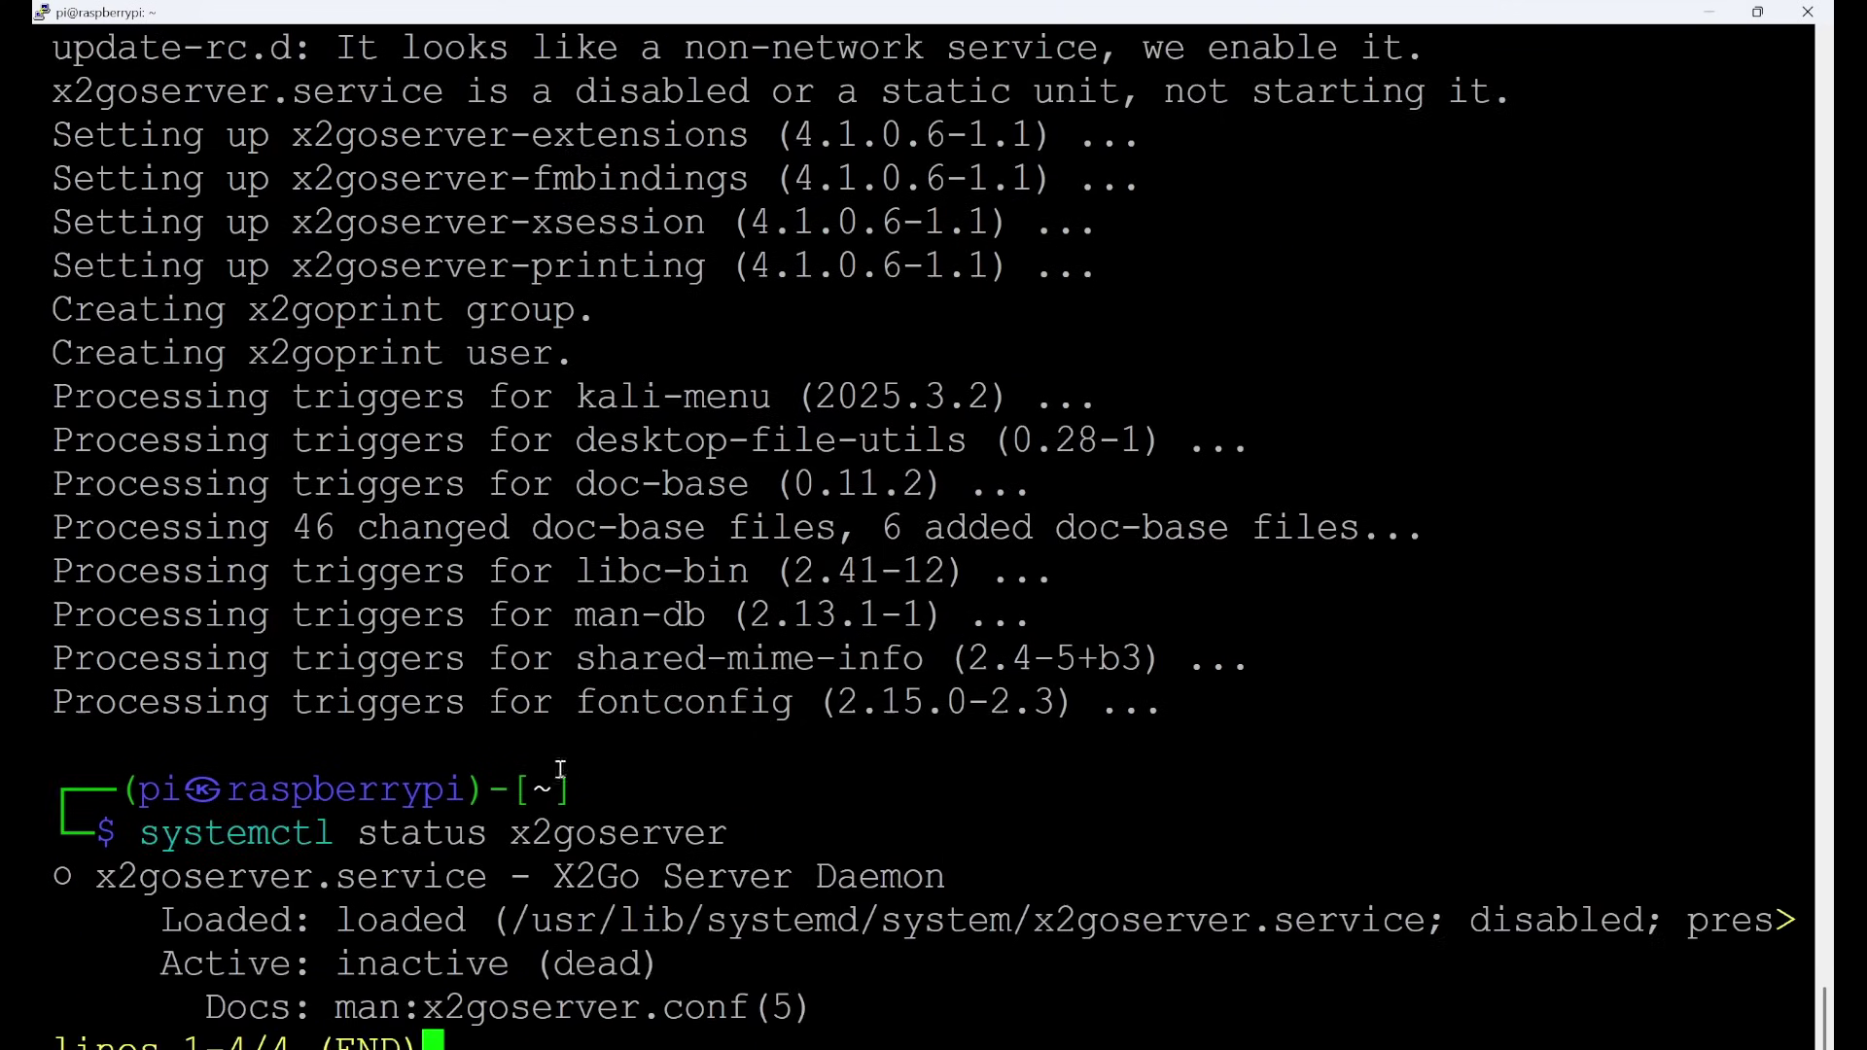
{"action": "triple_click", "coordinate": [1566, 920]}
{"action": "left_click", "coordinate": [827, 911]}
{"action": "left_click_drag", "start_coordinate": [496, 876], "coordinate": [750, 876]}
{"action": "double_click", "coordinate": [866, 924]}
Quit the status pager and bring the X2Go Client window forward
{"action": "key", "text": "q"}
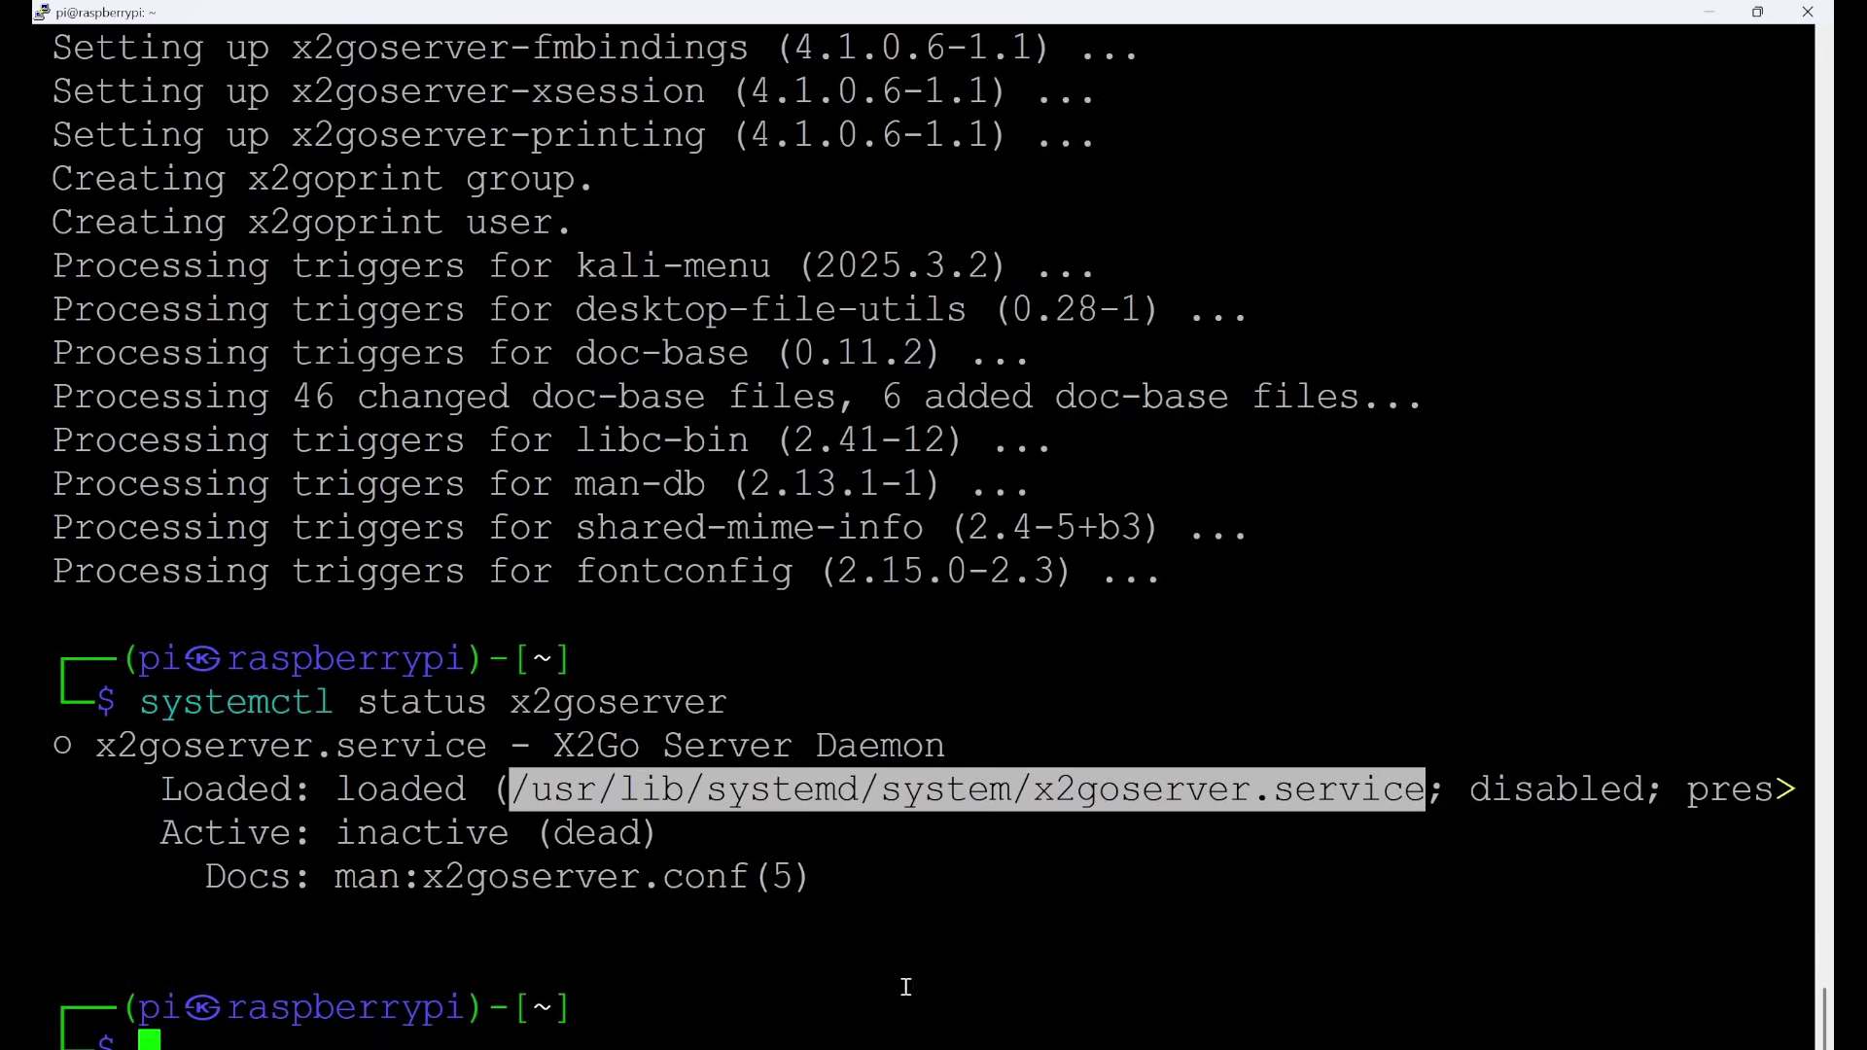
{"action": "left_click", "coordinate": [825, 1047]}
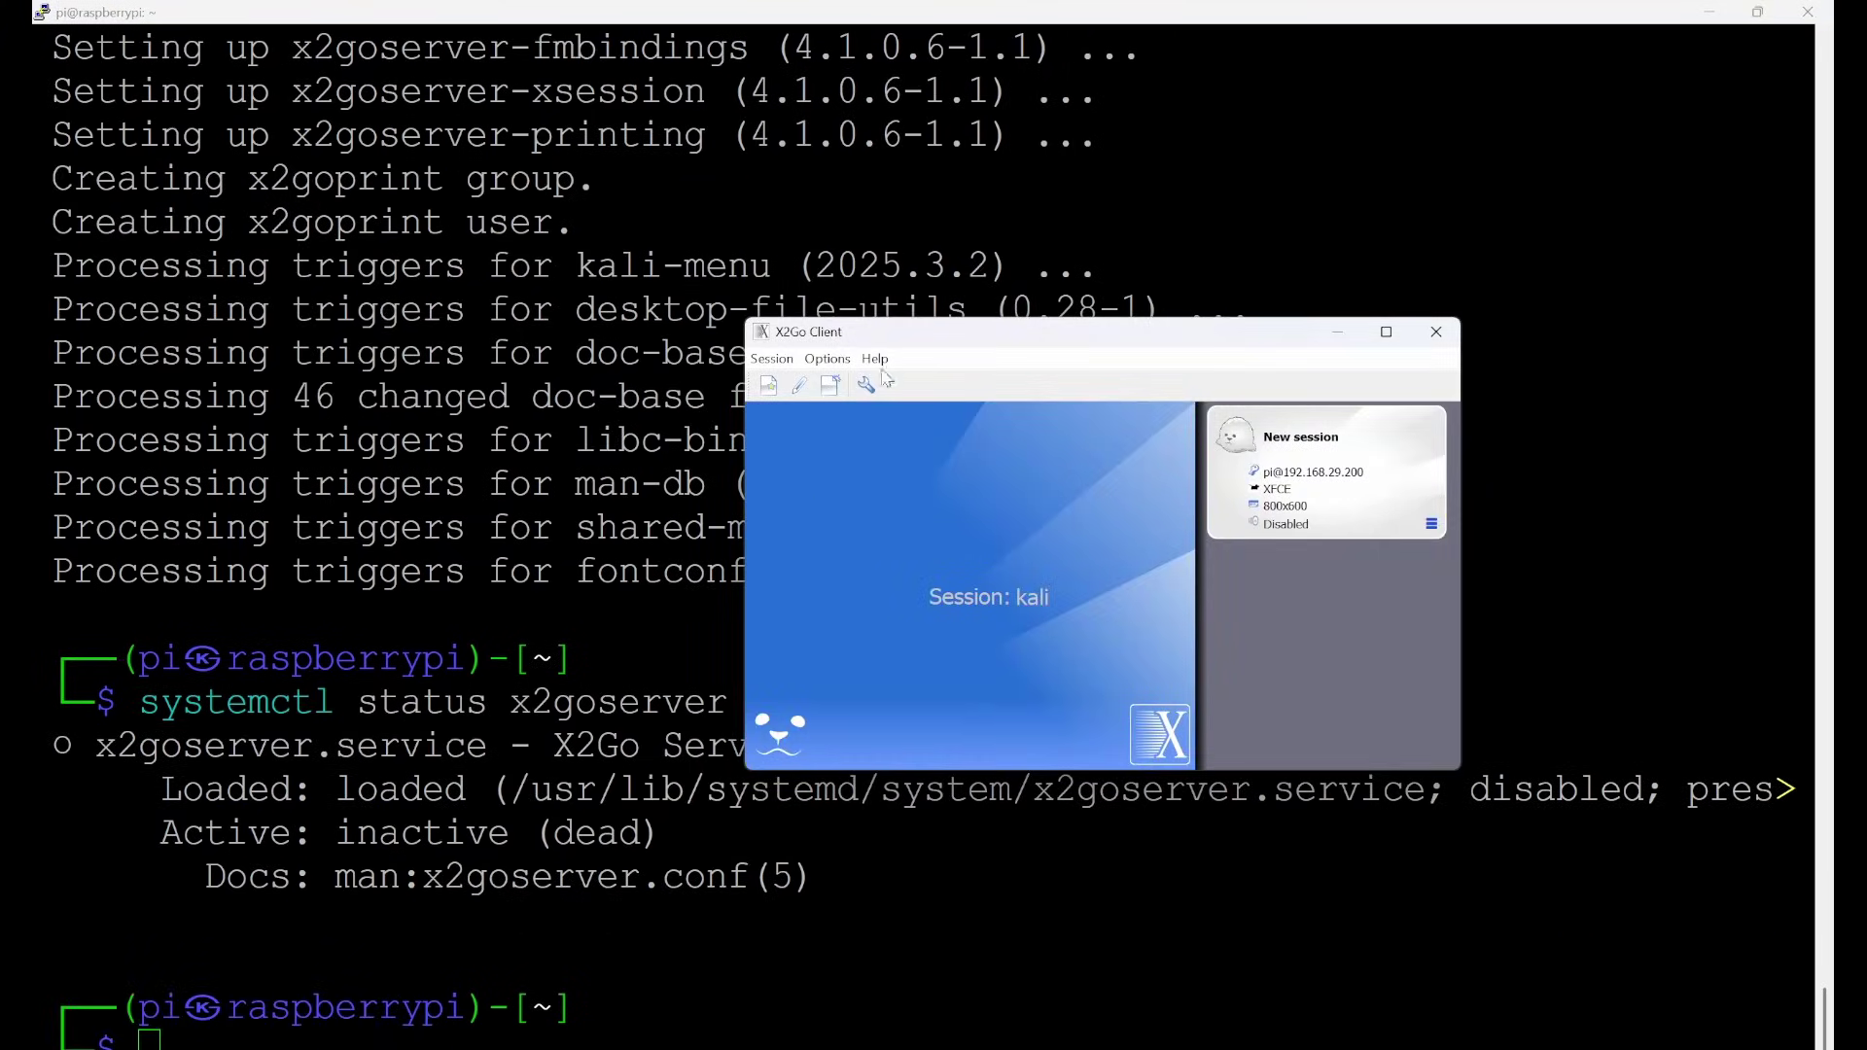
{"action": "left_click_drag", "start_coordinate": [889, 332], "coordinate": [865, 291]}
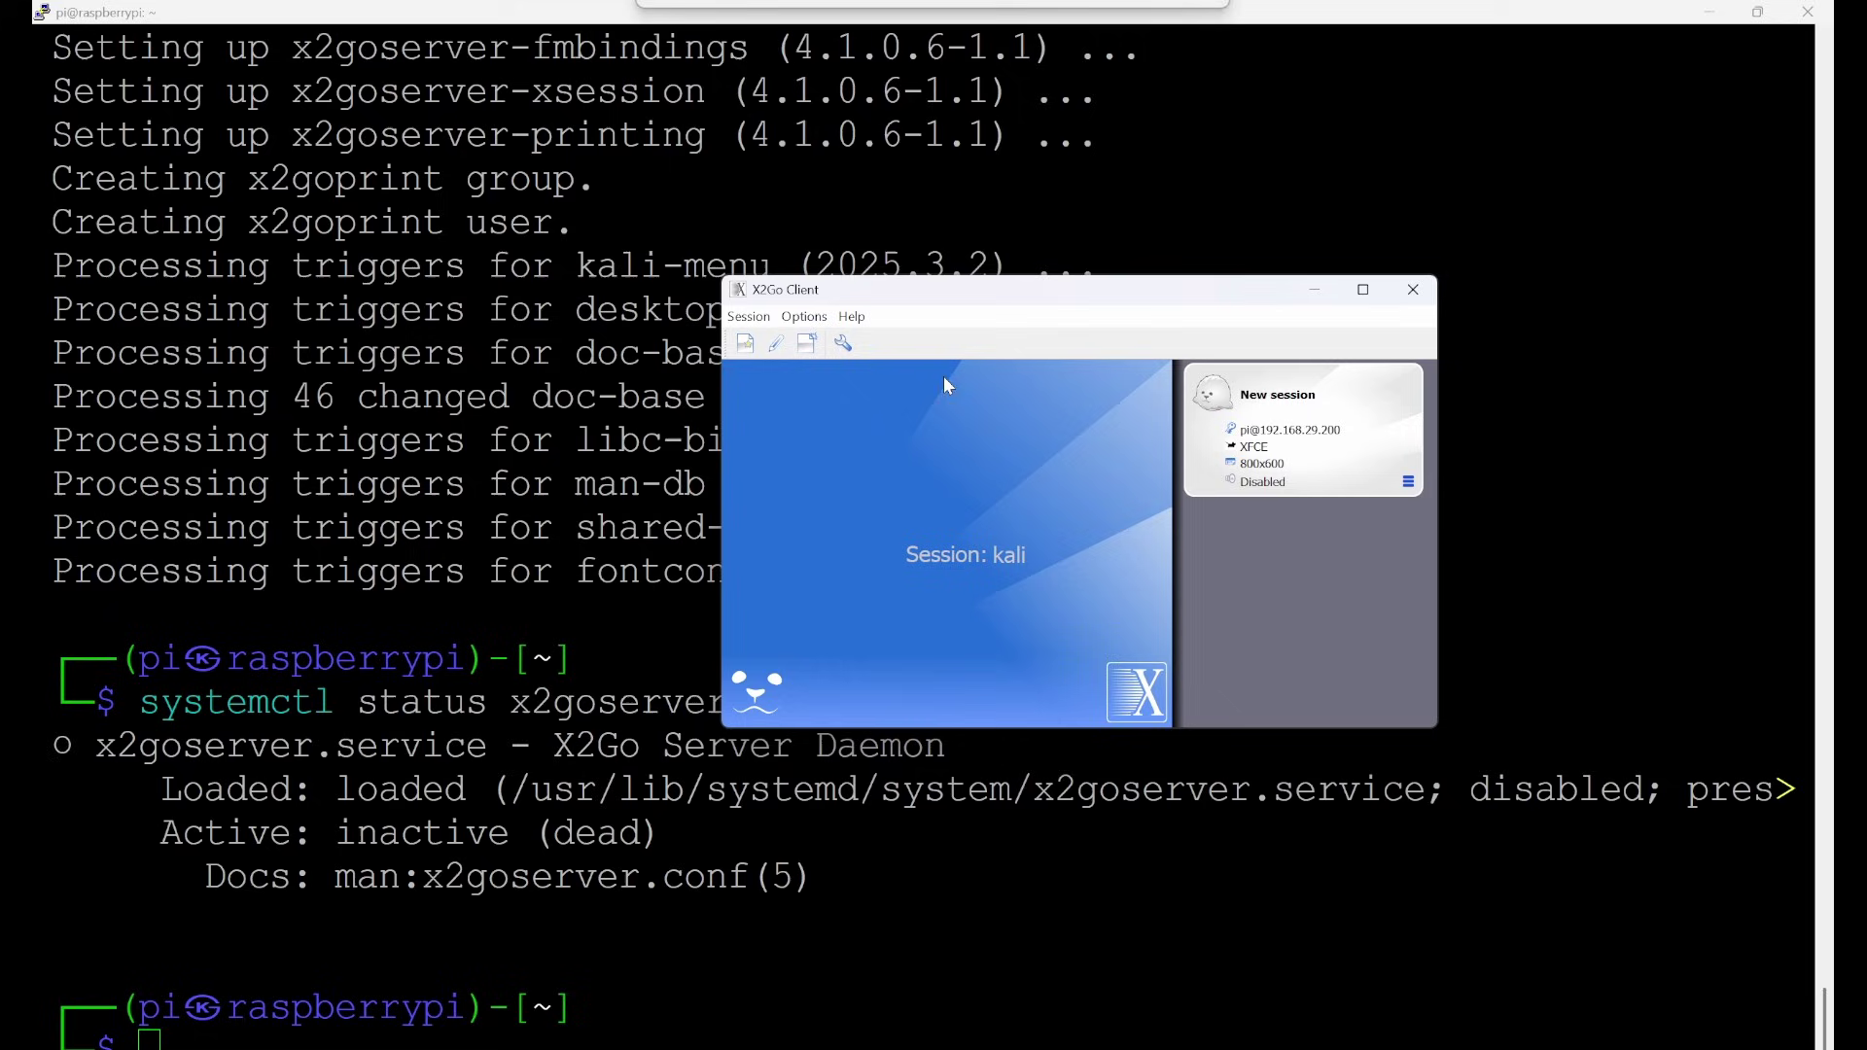
Start the saved session with the login password, accepting the Pi's changed host key
{"action": "left_click", "coordinate": [1291, 401]}
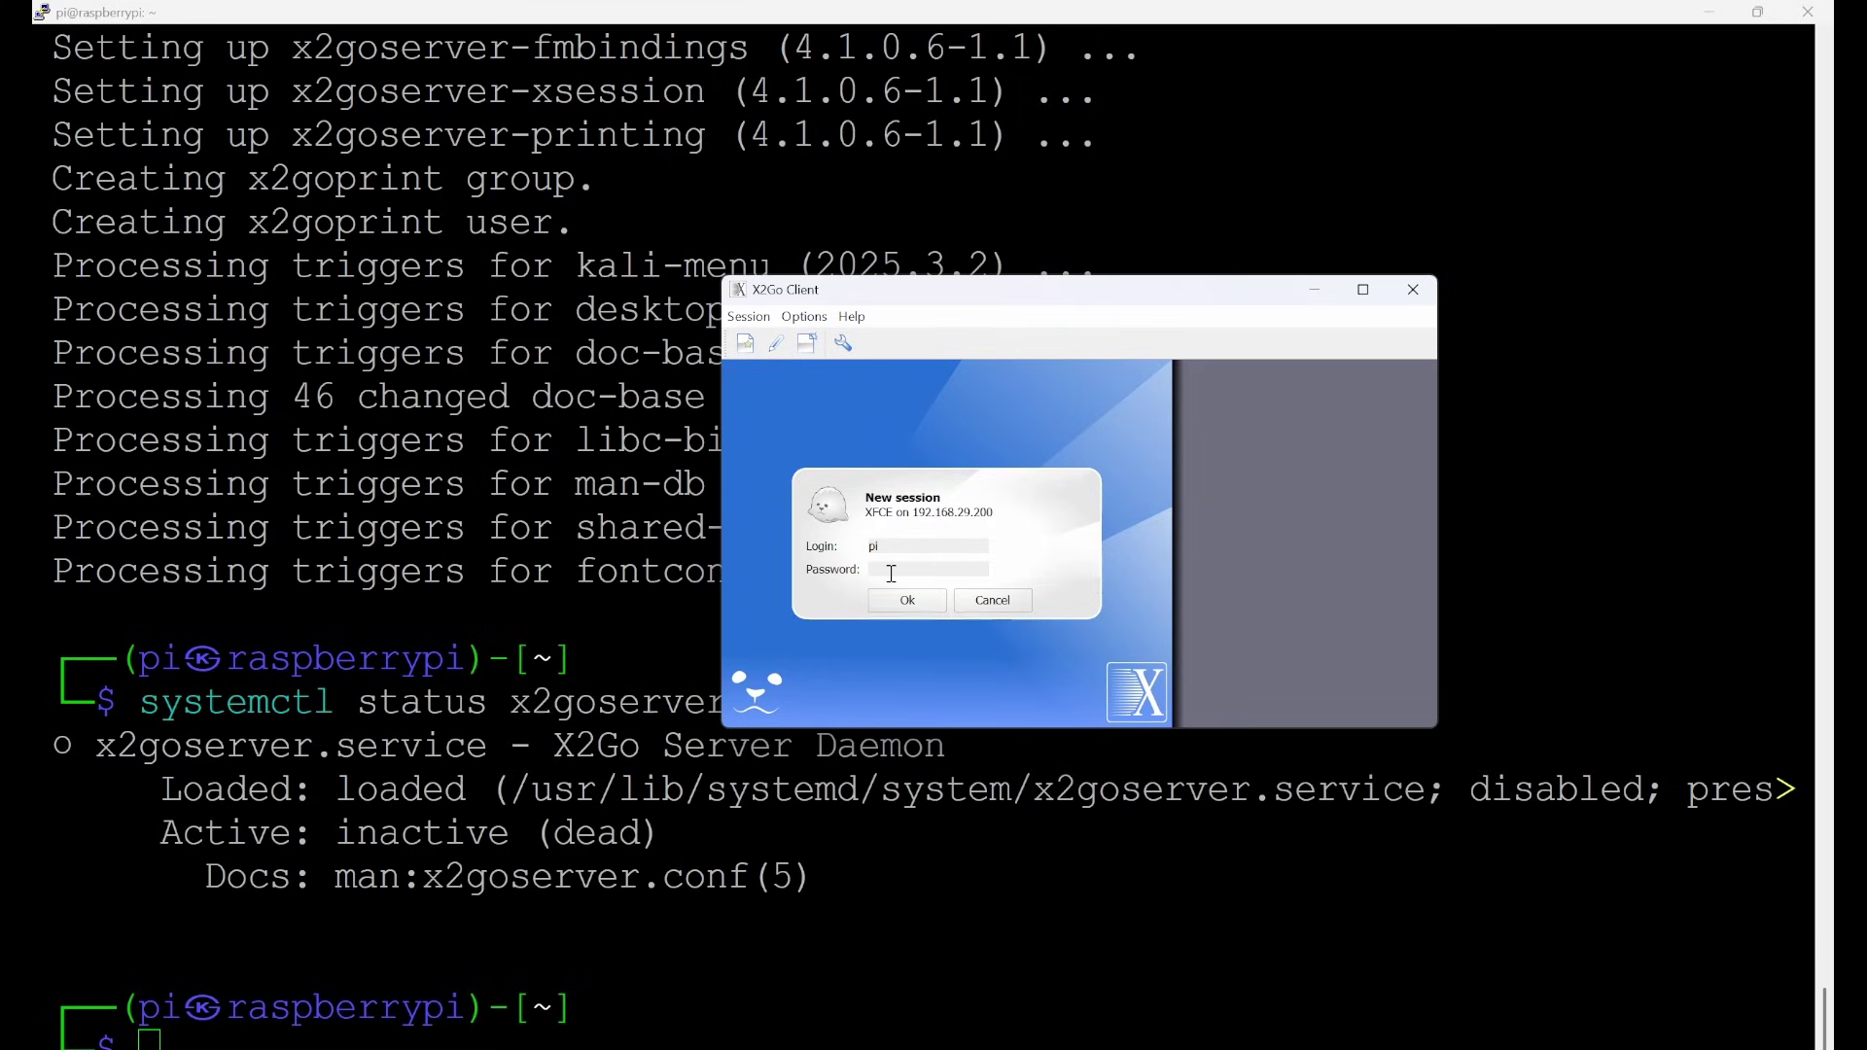
{"action": "type", "text": "••••"}
{"action": "key", "text": "Return"}
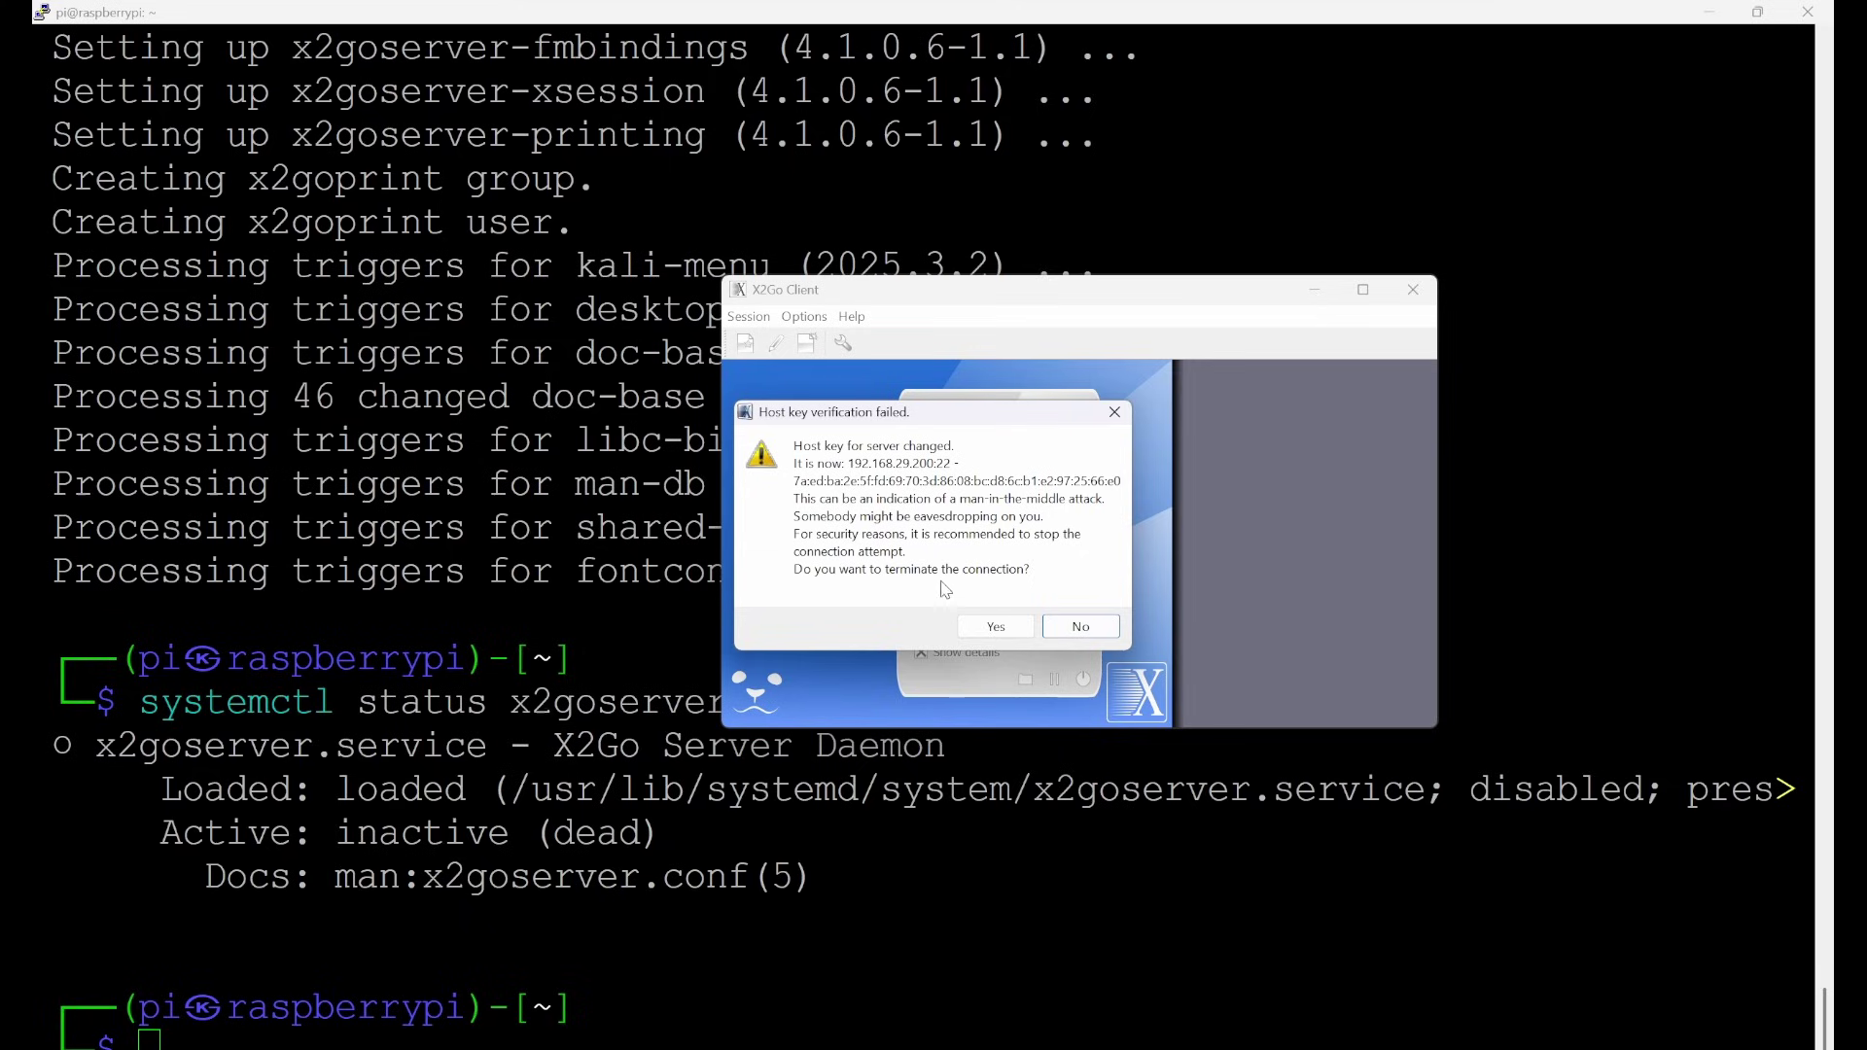
{"action": "left_click", "coordinate": [1082, 627]}
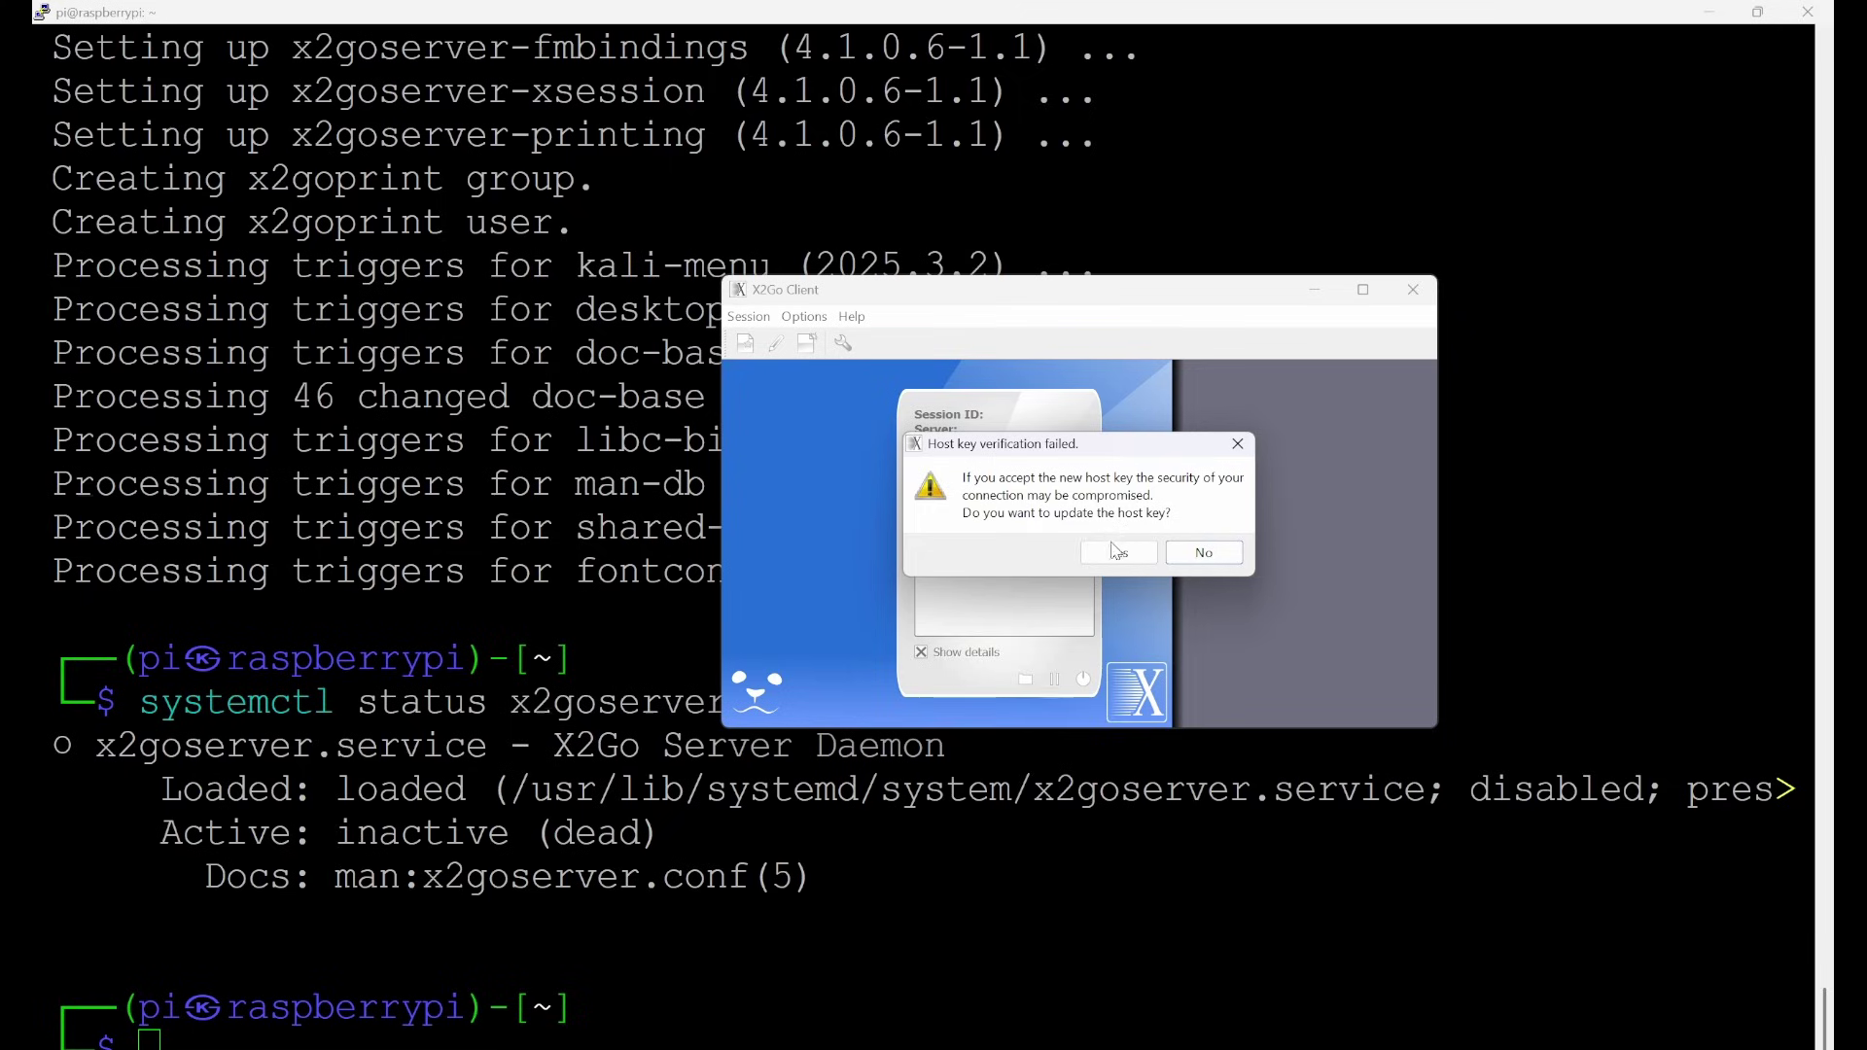
{"action": "left_click", "coordinate": [1119, 554]}
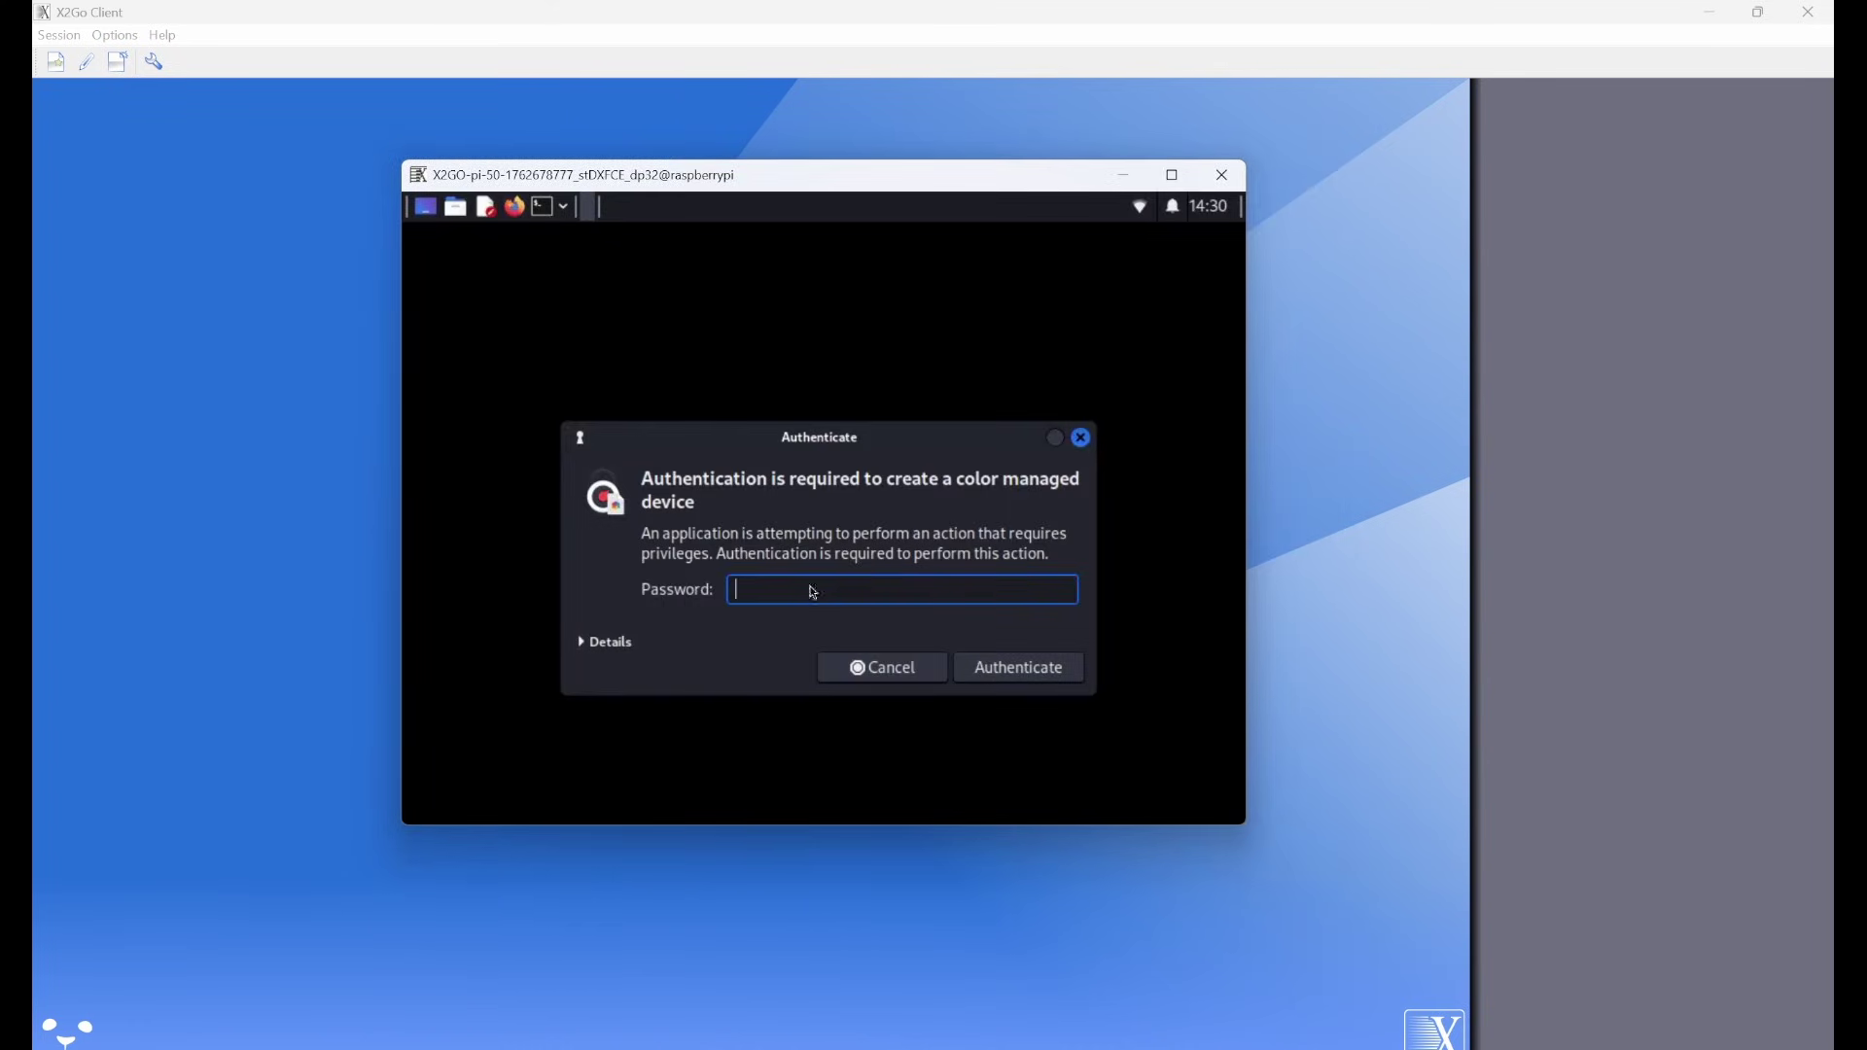
Enter the password in the Authenticate prompt and maximize the remote XFCE desktop window
{"action": "type", "text": "********"}
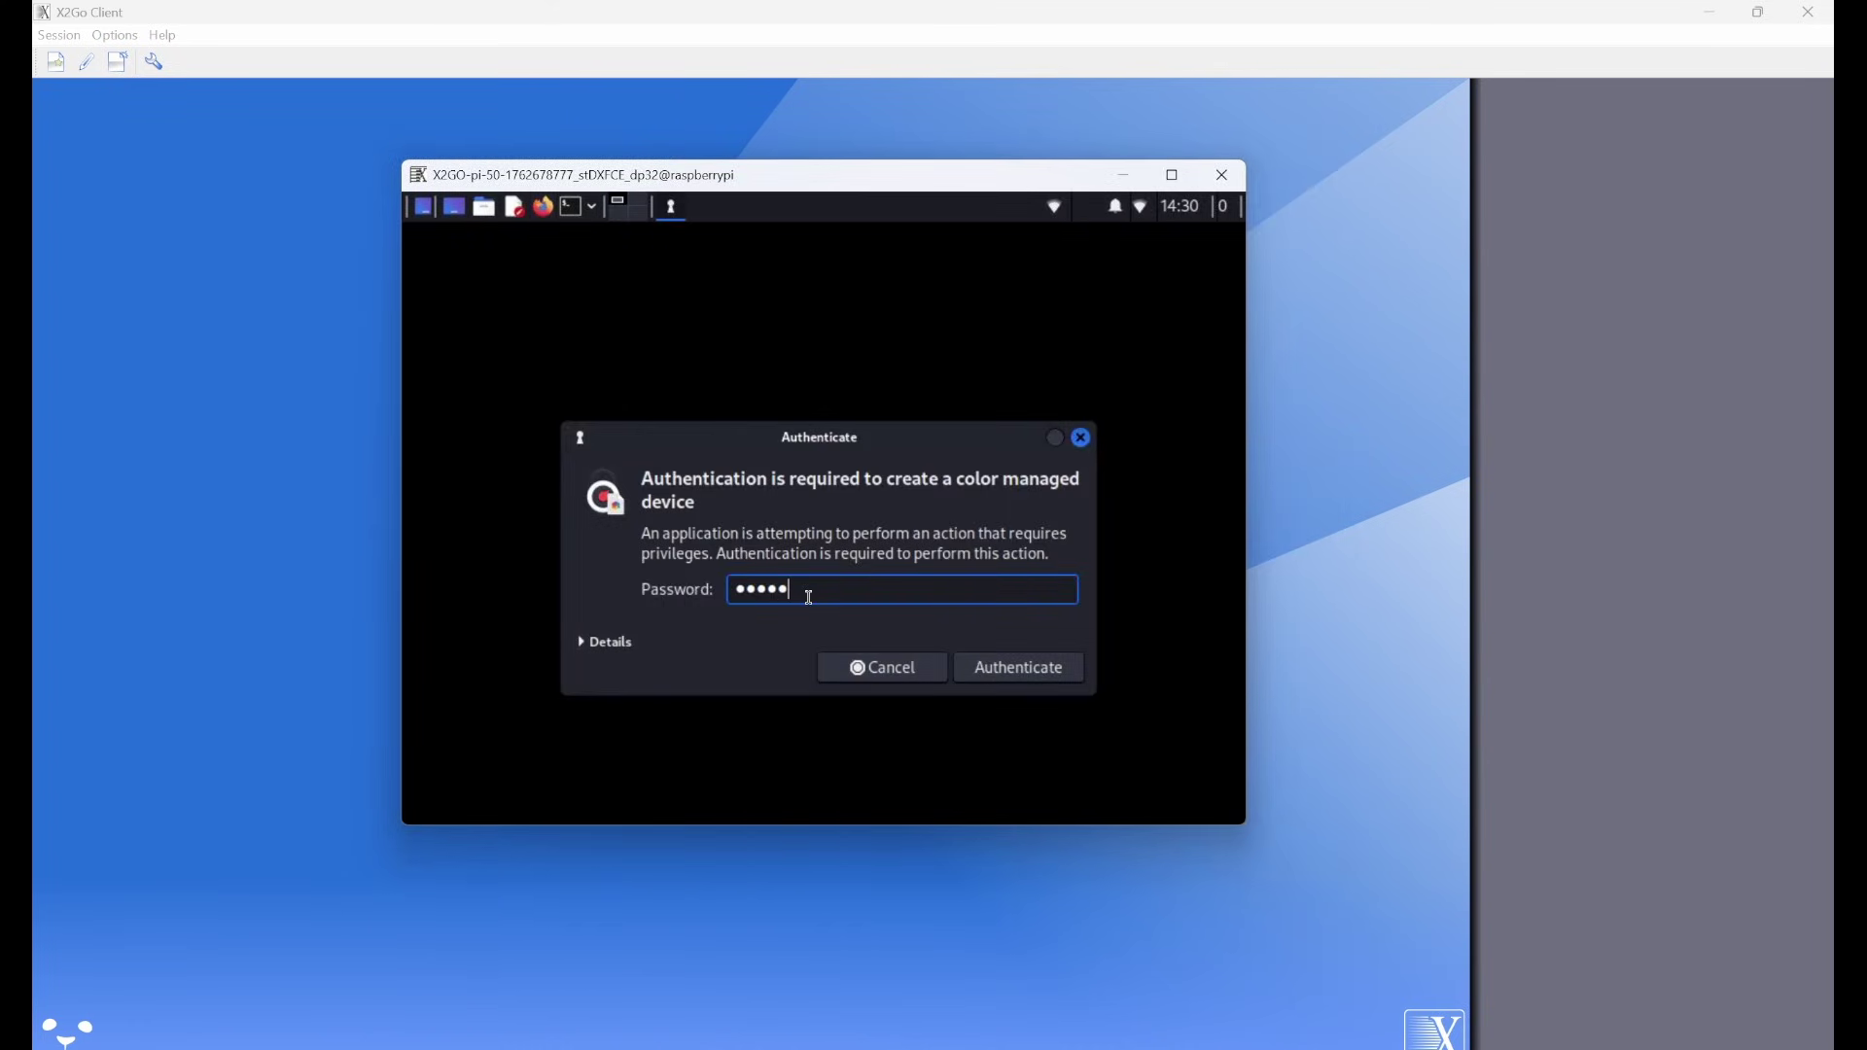
{"action": "key", "text": "Return"}
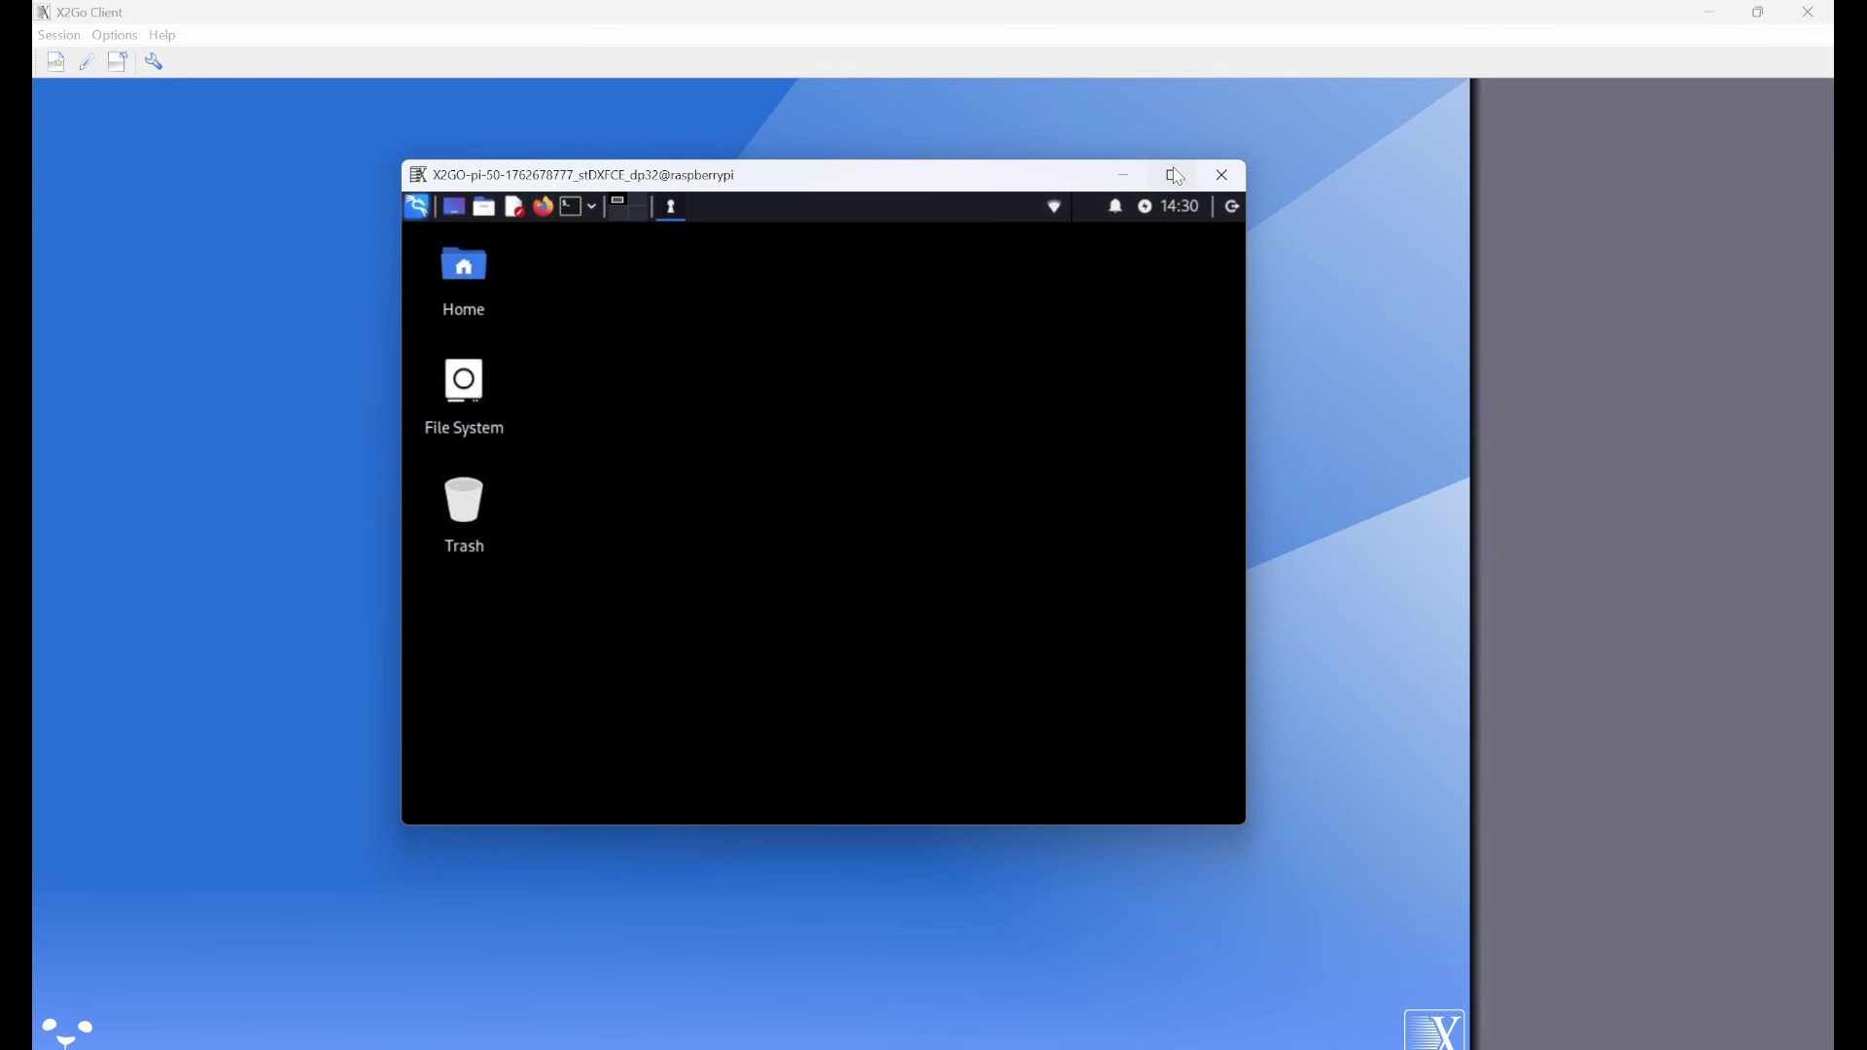
{"action": "left_click", "coordinate": [1173, 175]}
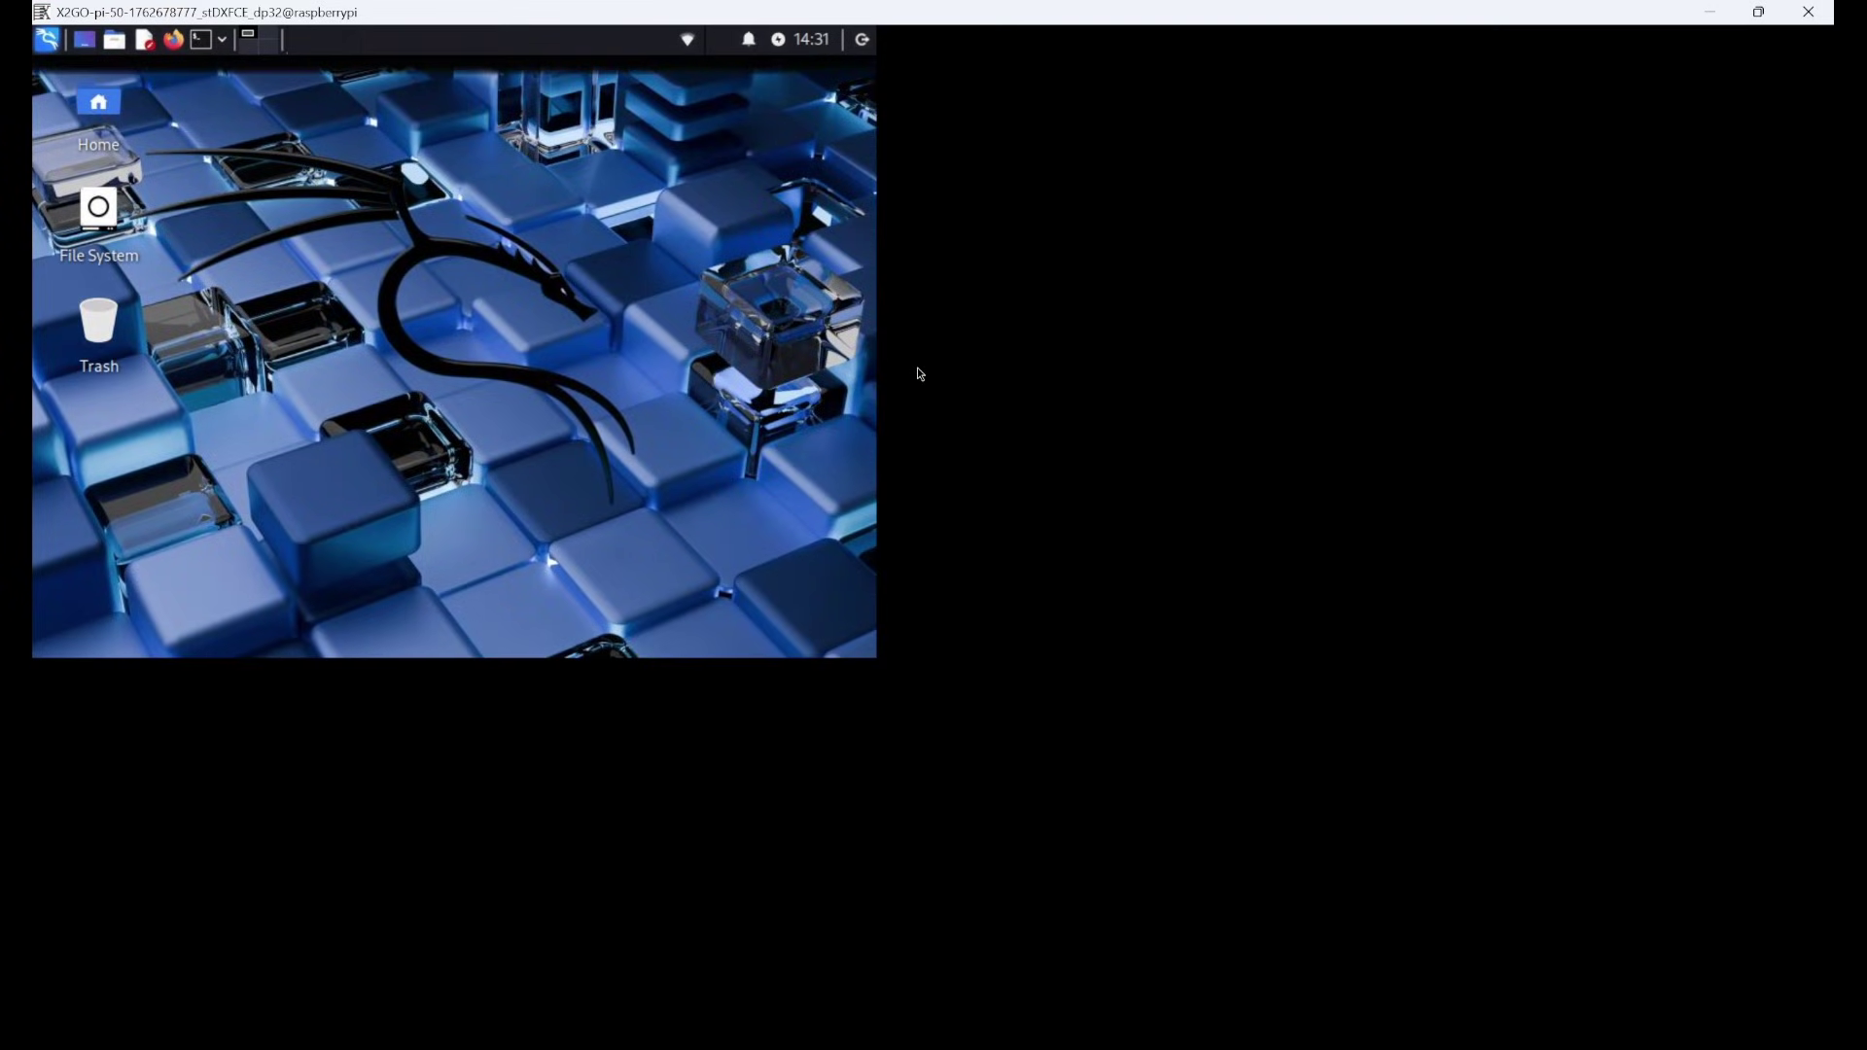